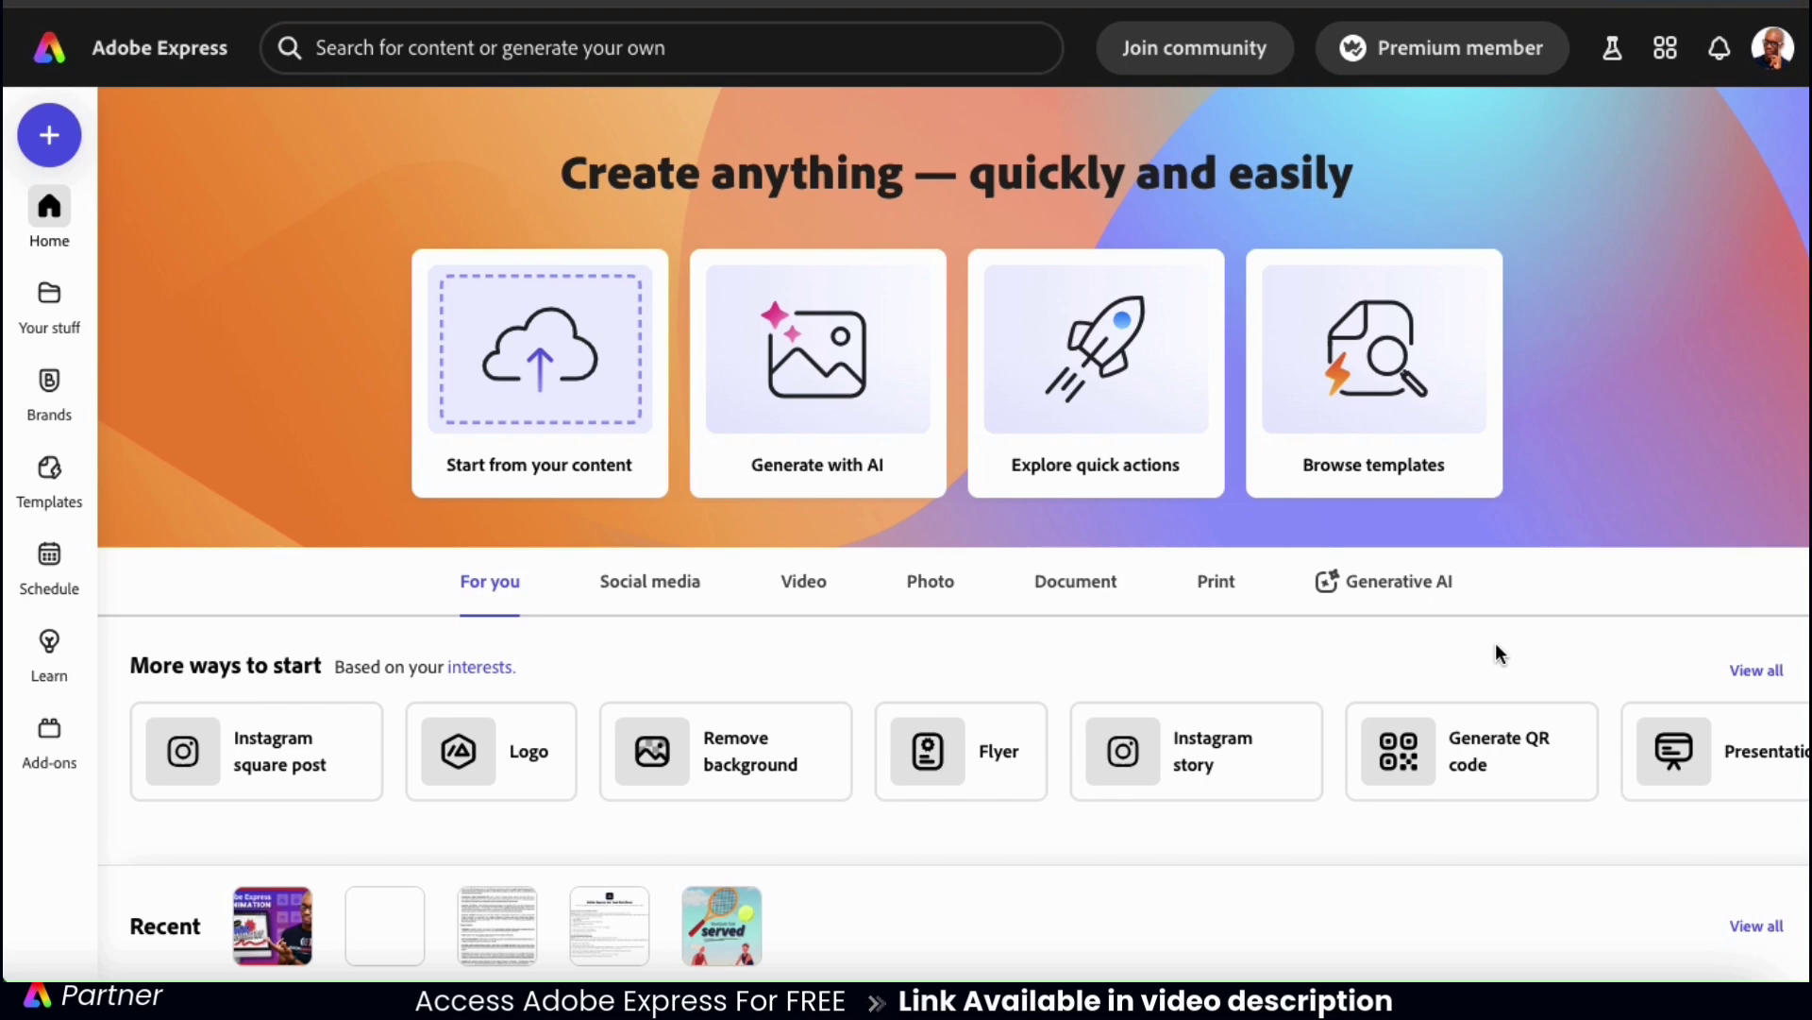
Open the blank five-page Animation Test project from the Recent list.
{"action": "left_click", "coordinate": [371, 929]}
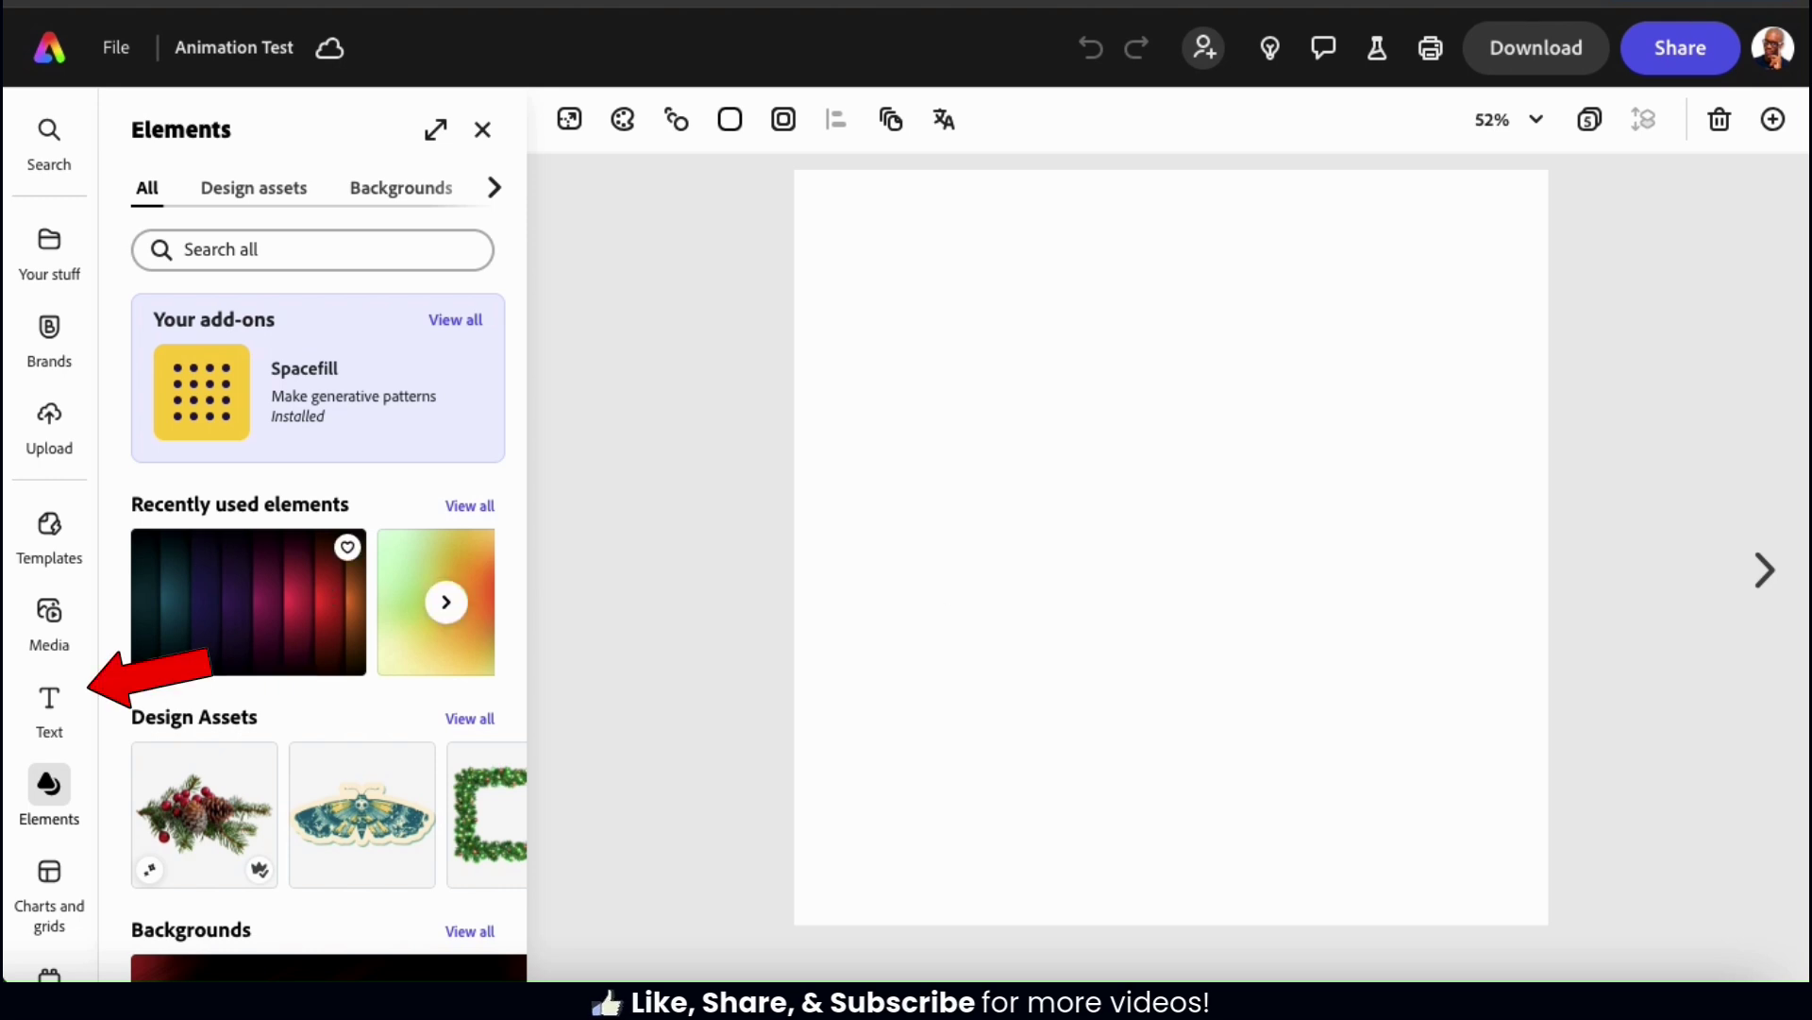
Add an ANIMATE ME text box styled in Mr Eaves XL Mod OT Heavy.
{"action": "left_click", "coordinate": [39, 708]}
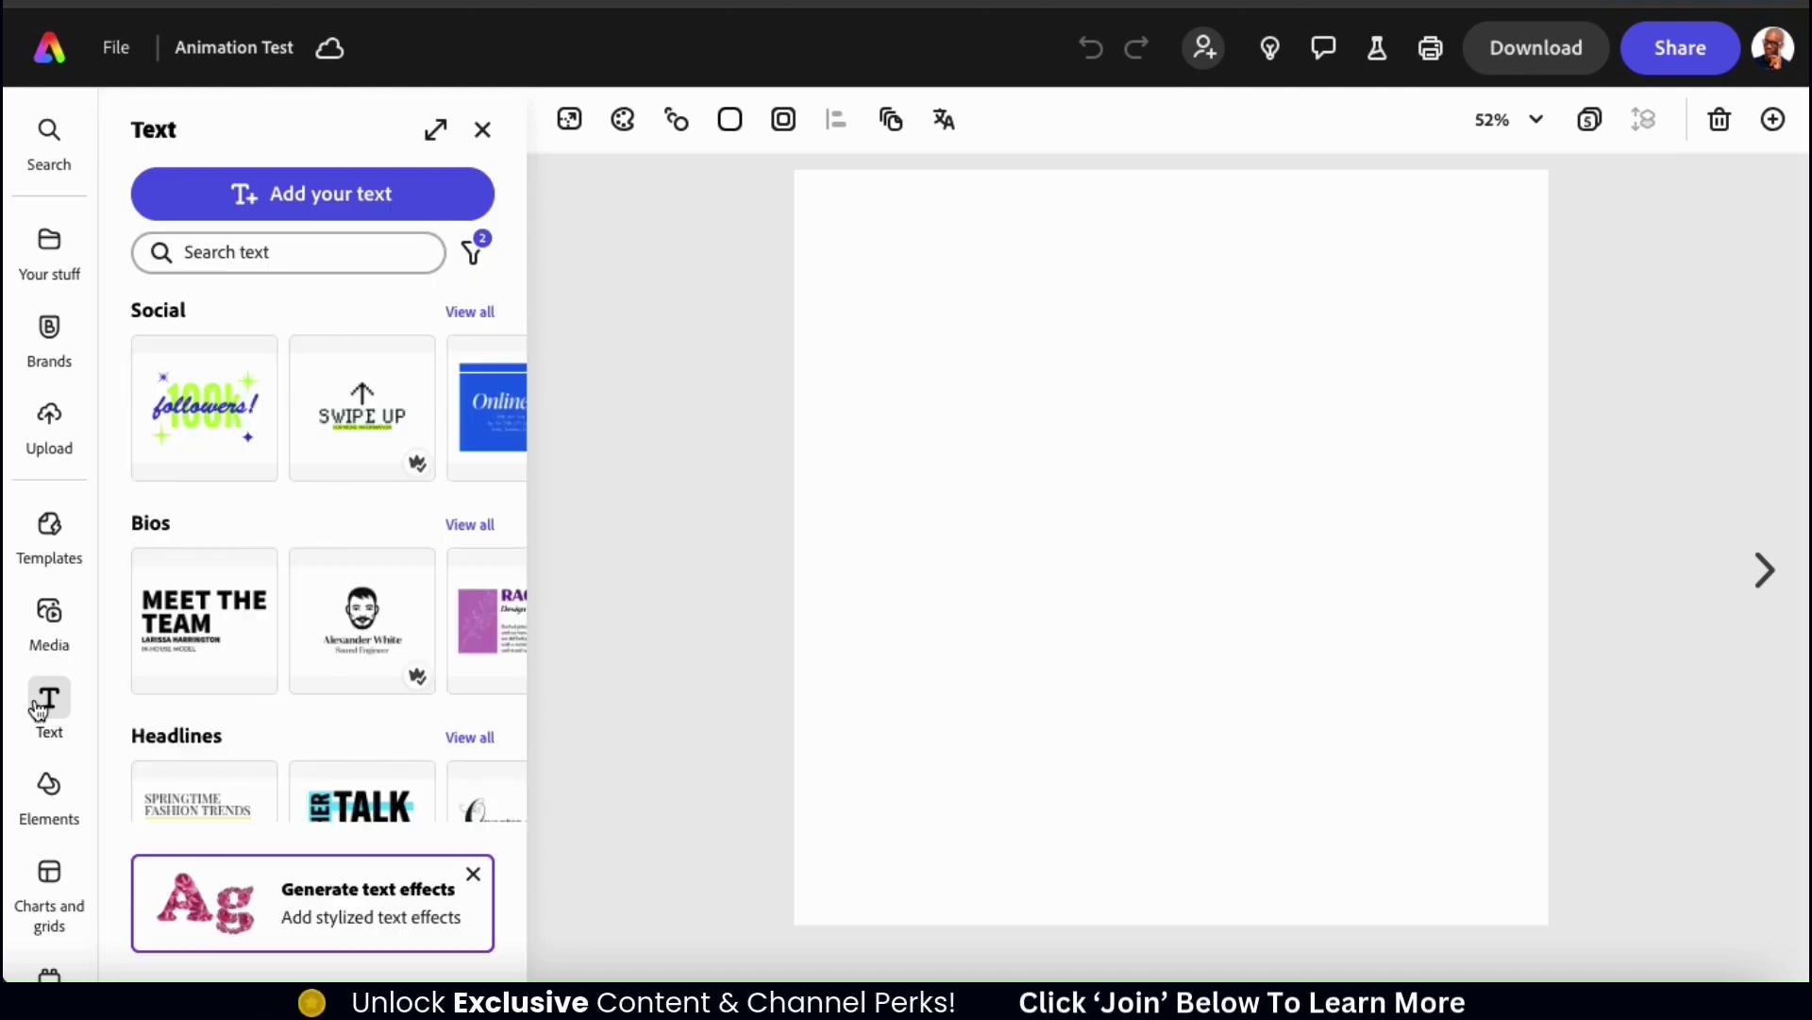
{"action": "left_click", "coordinate": [324, 198]}
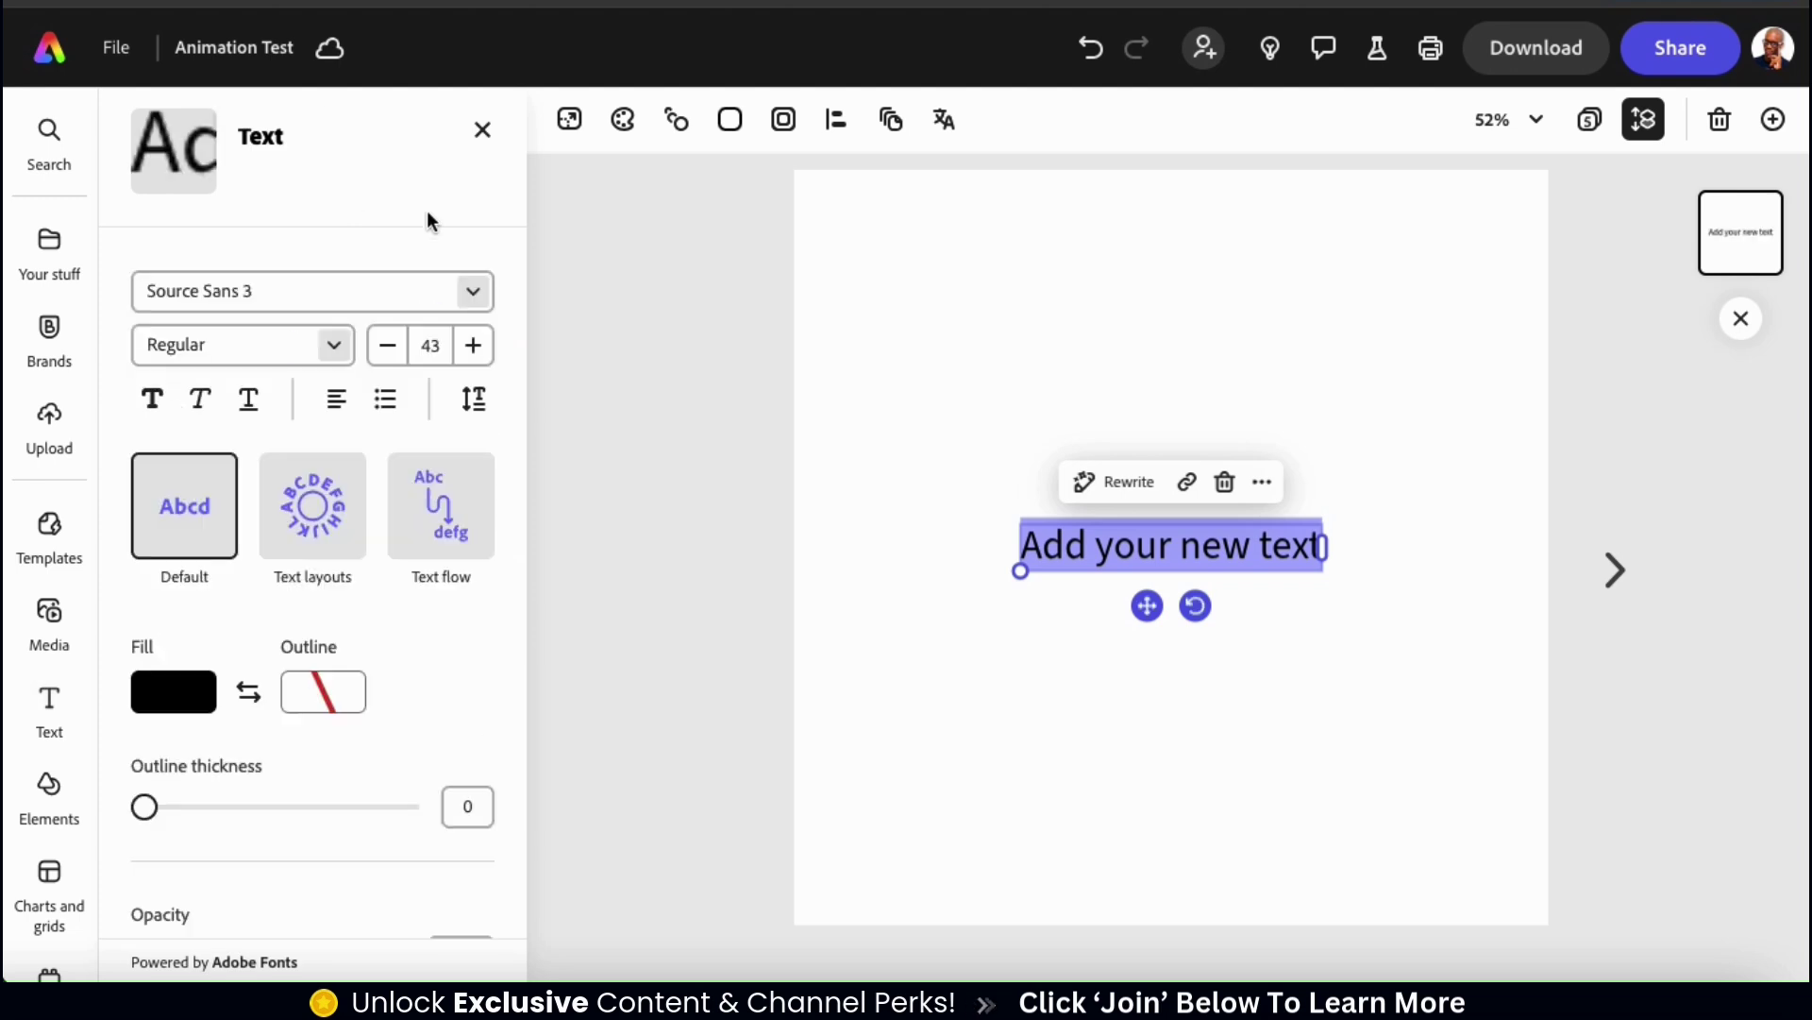
{"action": "type", "text": "ANIMATE ME"}
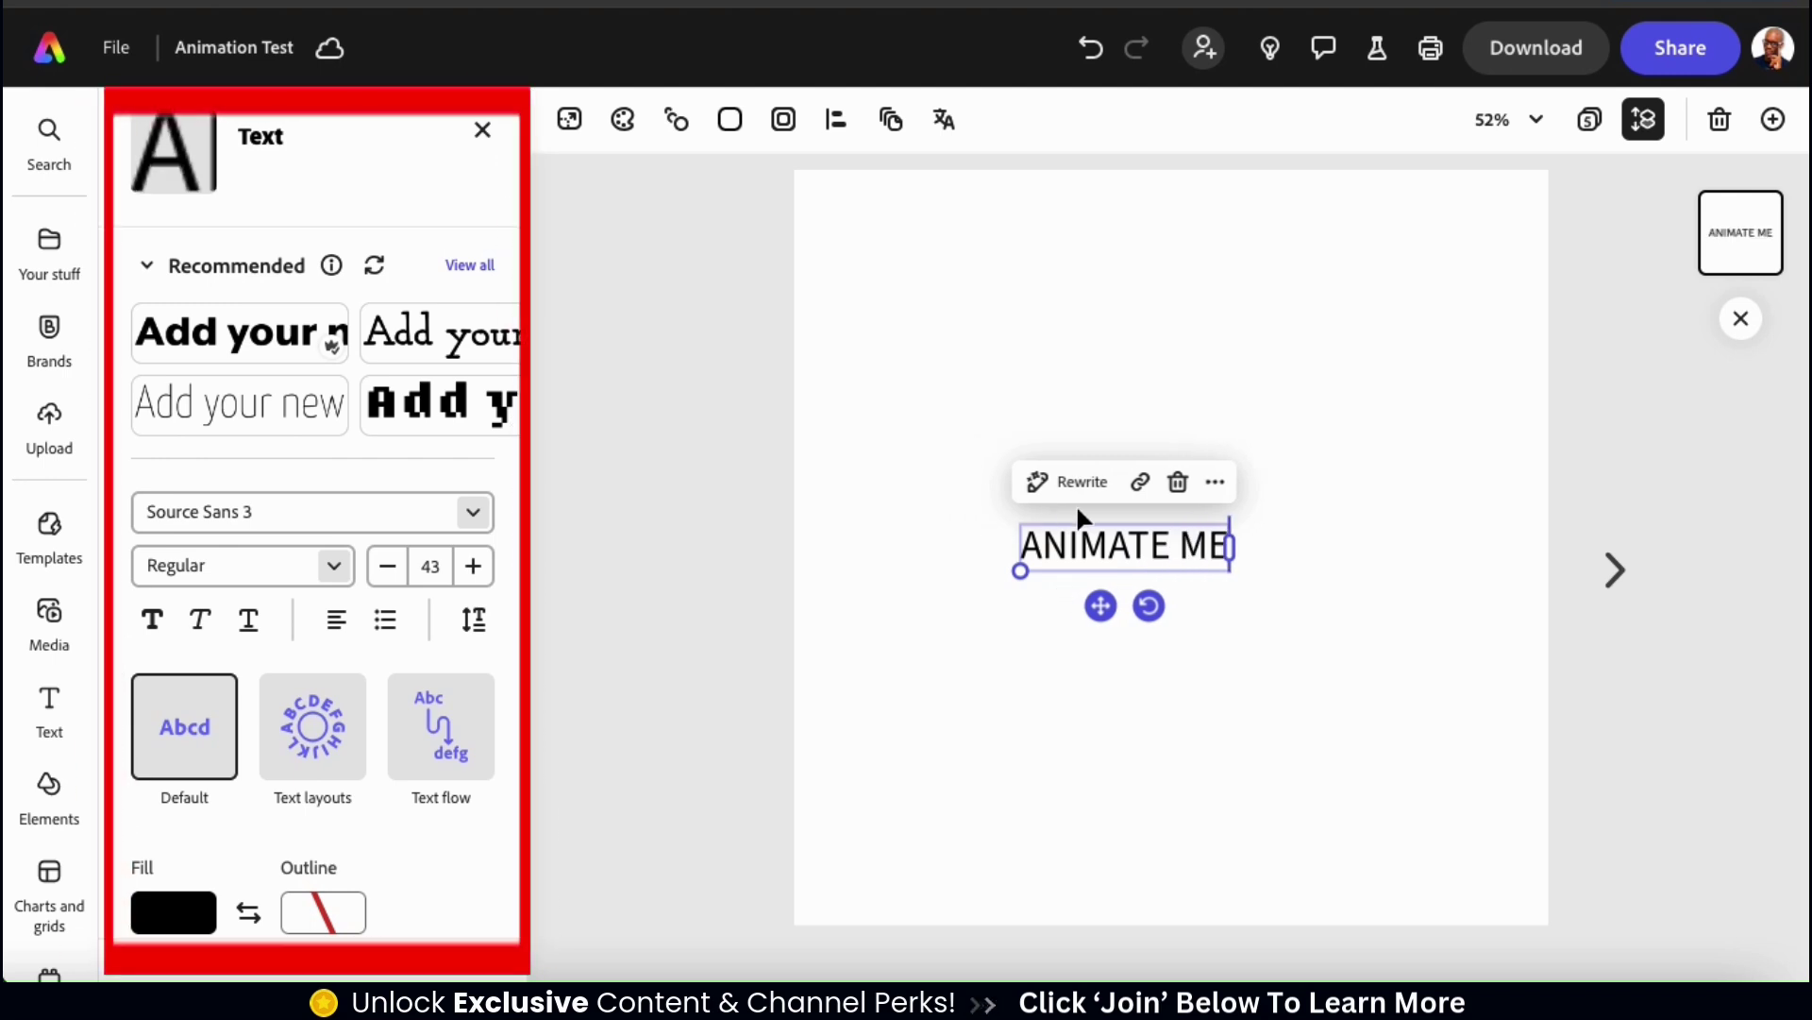
{"action": "left_click", "coordinate": [283, 510]}
{"action": "type", "text": "FANf"}
{"action": "left_click", "coordinate": [253, 330]}
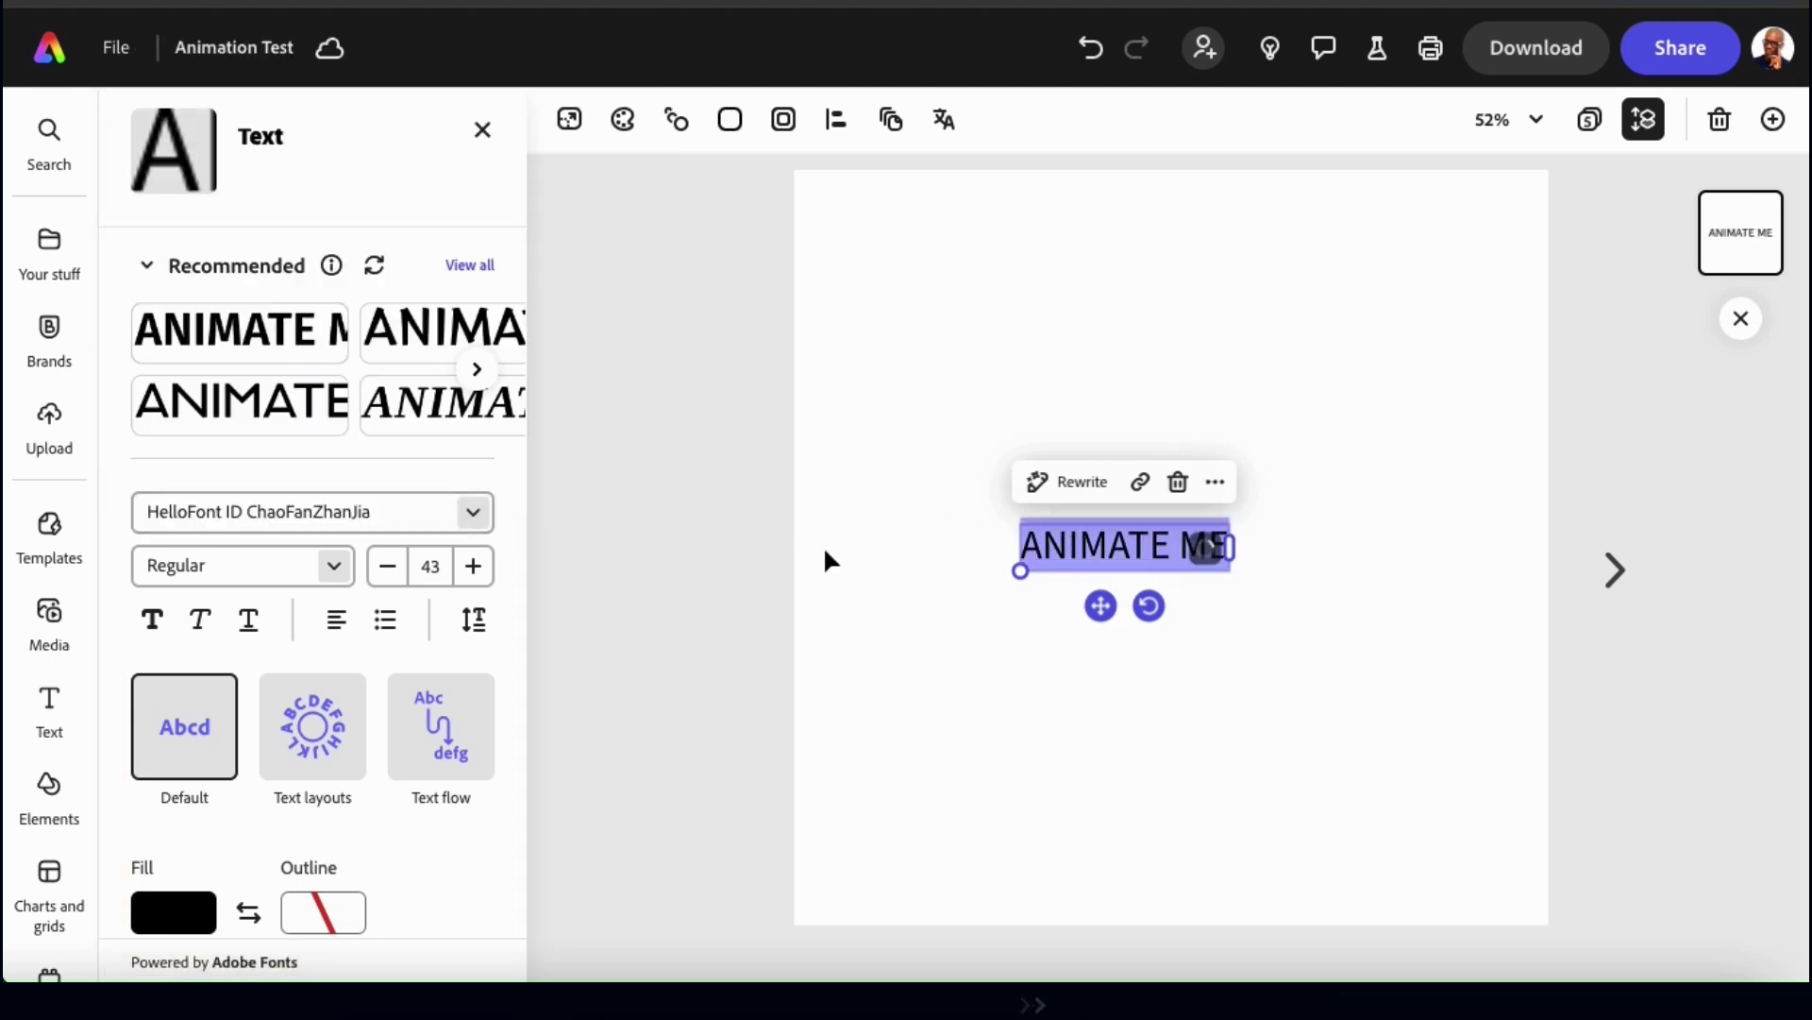
{"action": "left_click", "coordinate": [350, 408]}
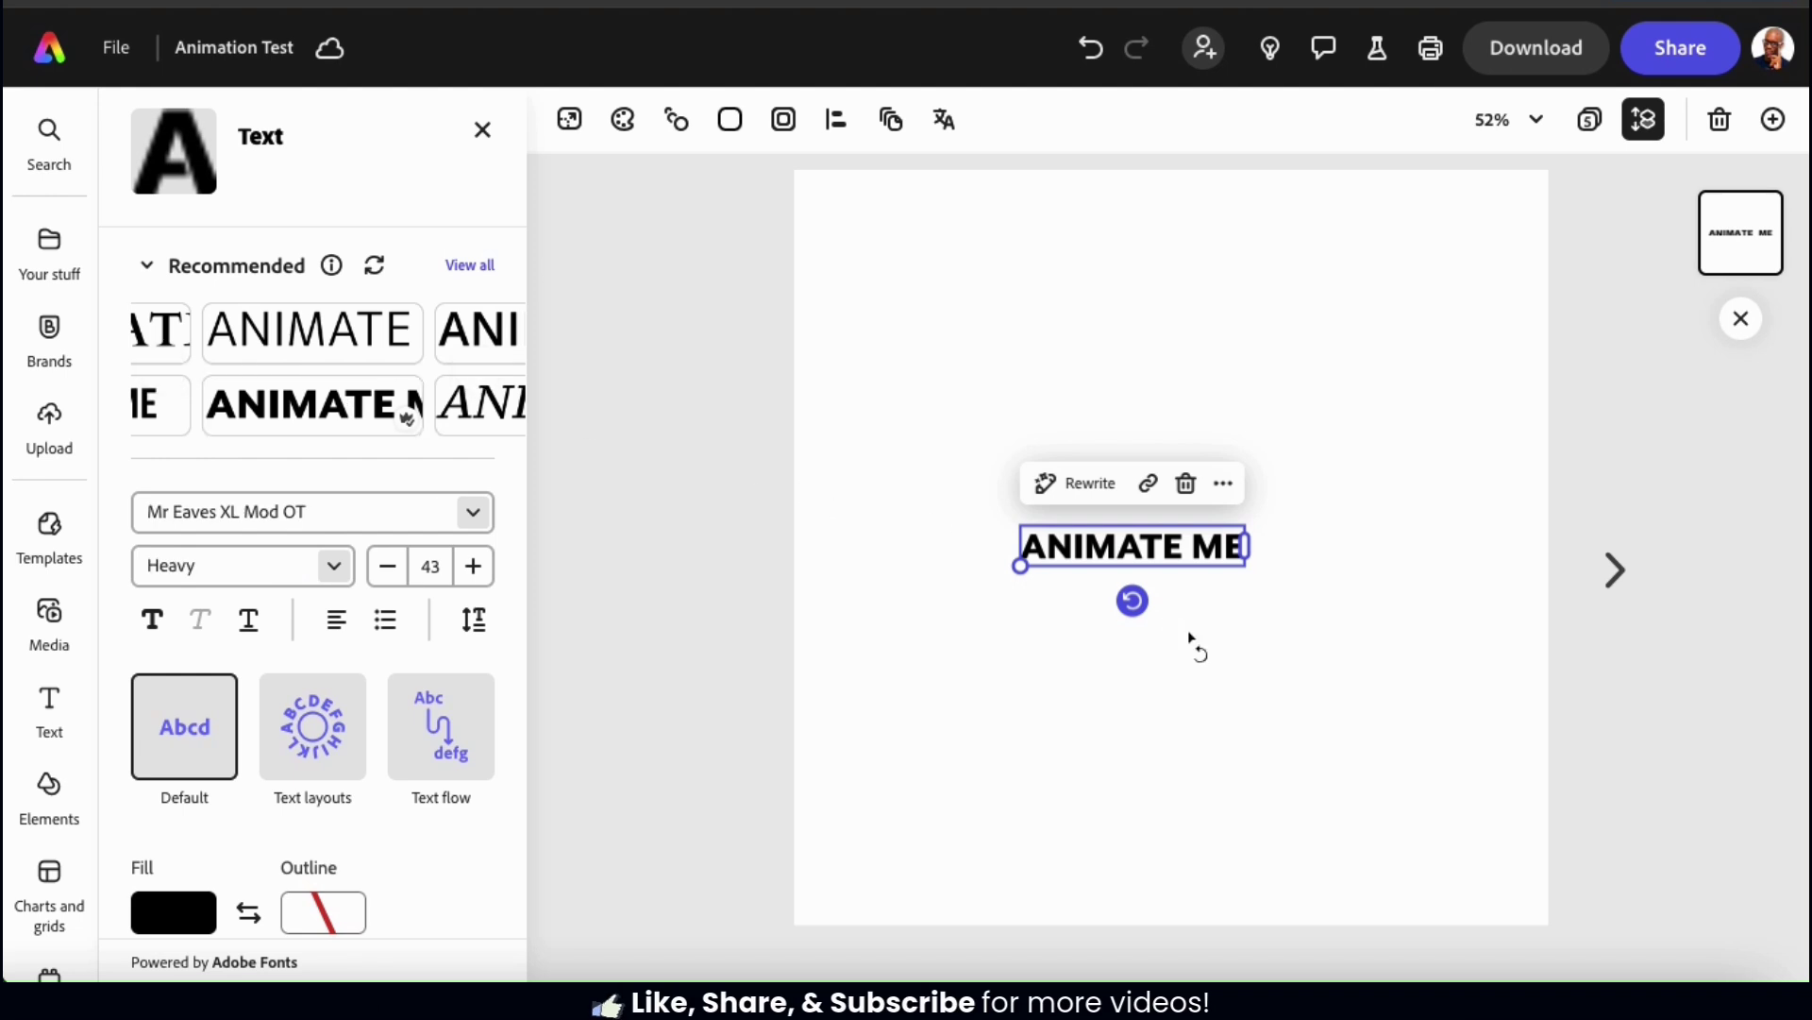
Enlarge the ANIMATE ME text to size 113 and centre it near the top.
{"action": "left_click", "coordinate": [1273, 617]}
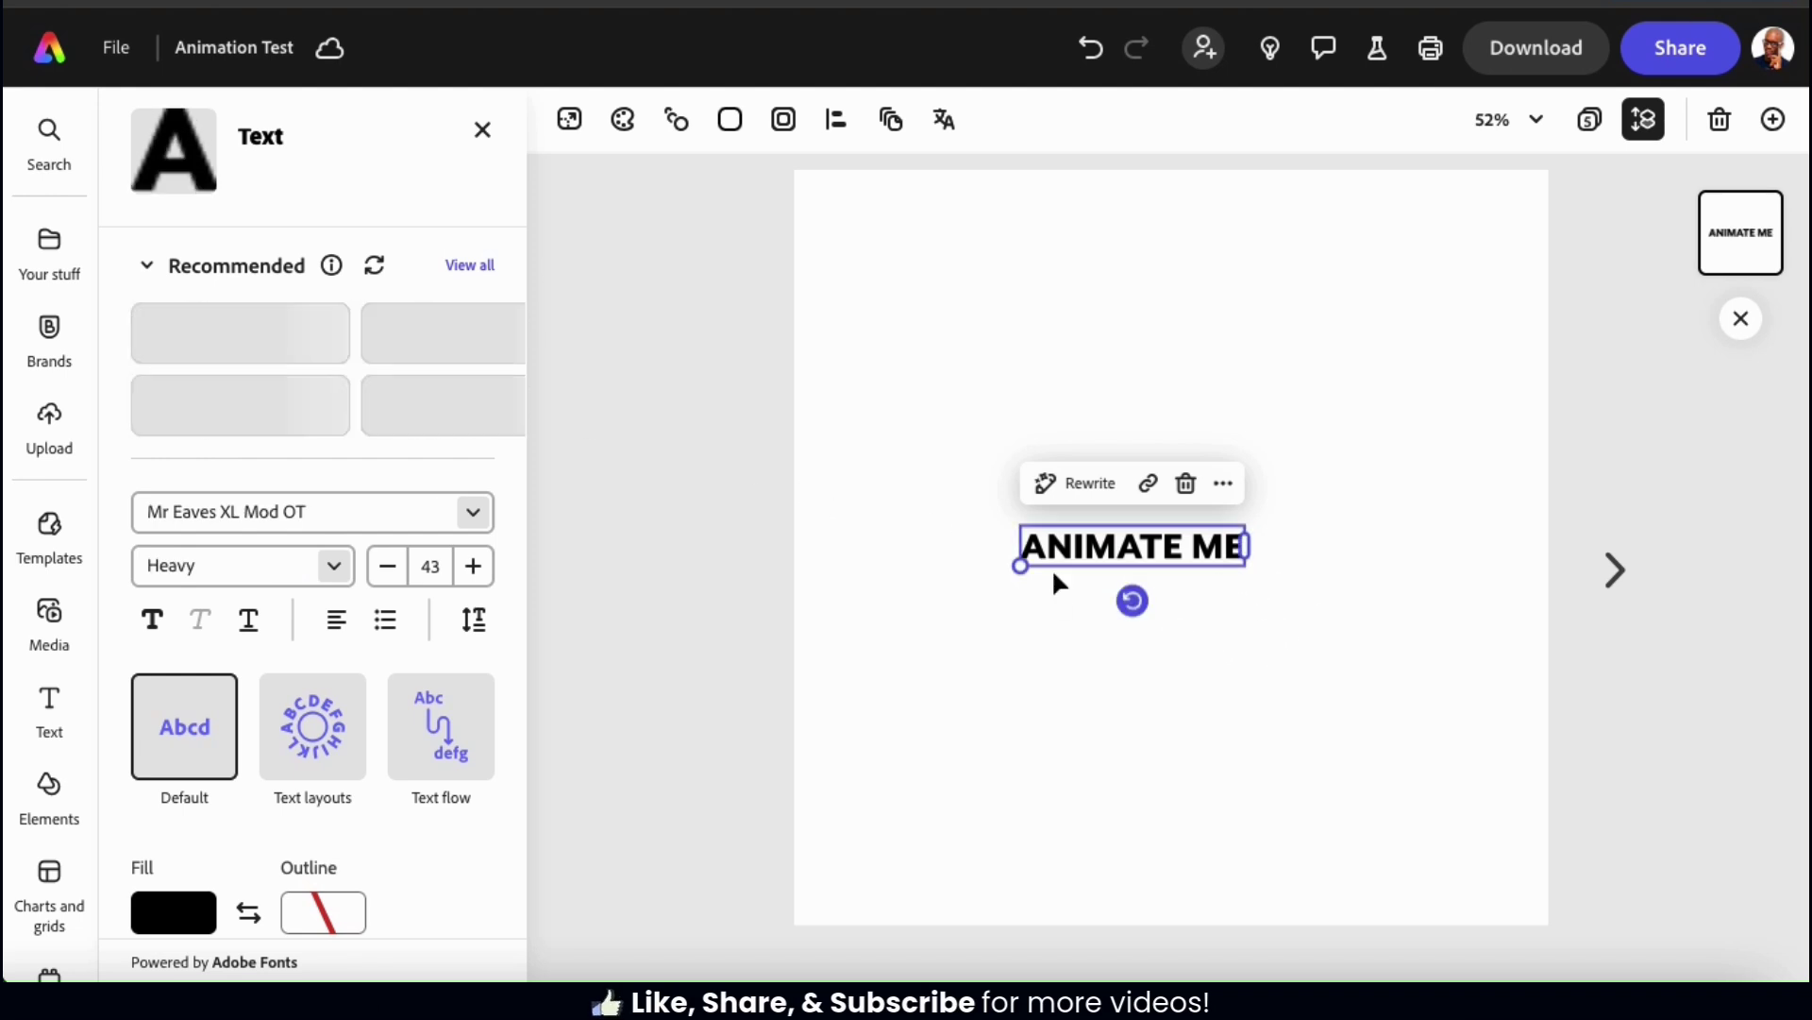
{"action": "left_click_drag", "start_coordinate": [1021, 564], "coordinate": [681, 707]}
{"action": "left_click_drag", "start_coordinate": [964, 580], "coordinate": [1181, 437]}
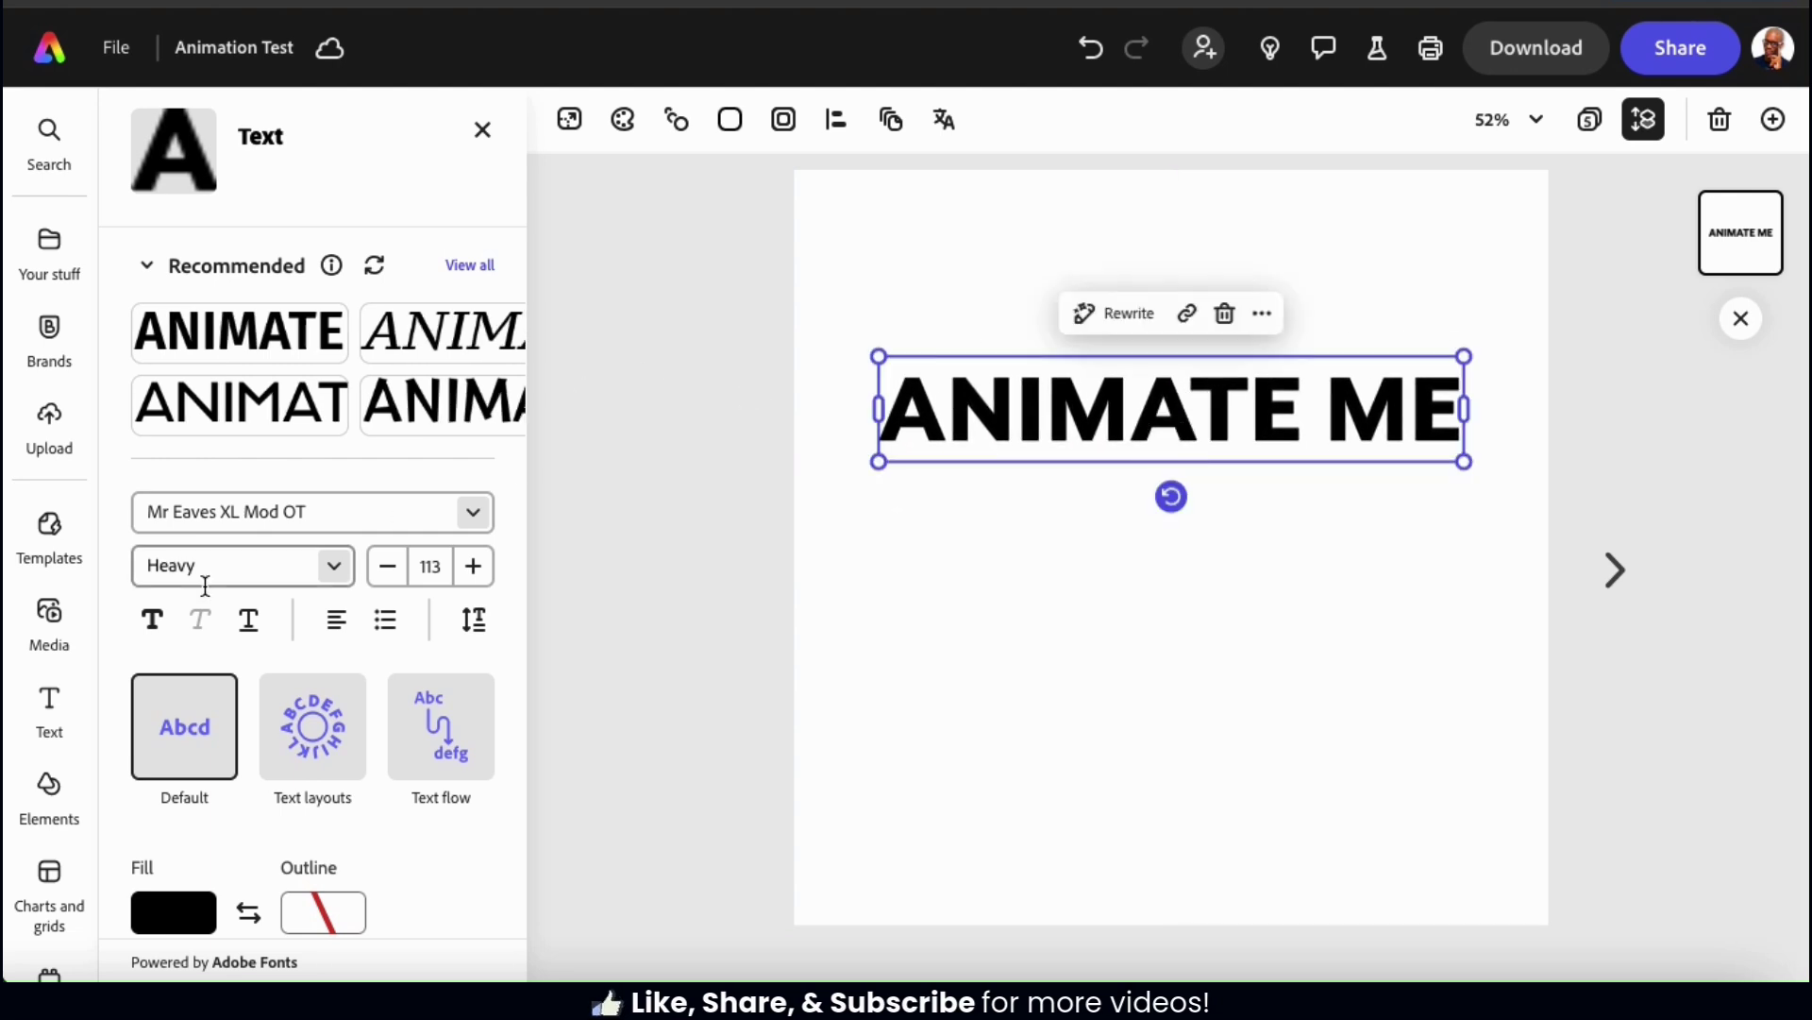
Search design assets for 'ball' and add a tennis ball, volleyball and soccer ball.
{"action": "left_click", "coordinate": [49, 793]}
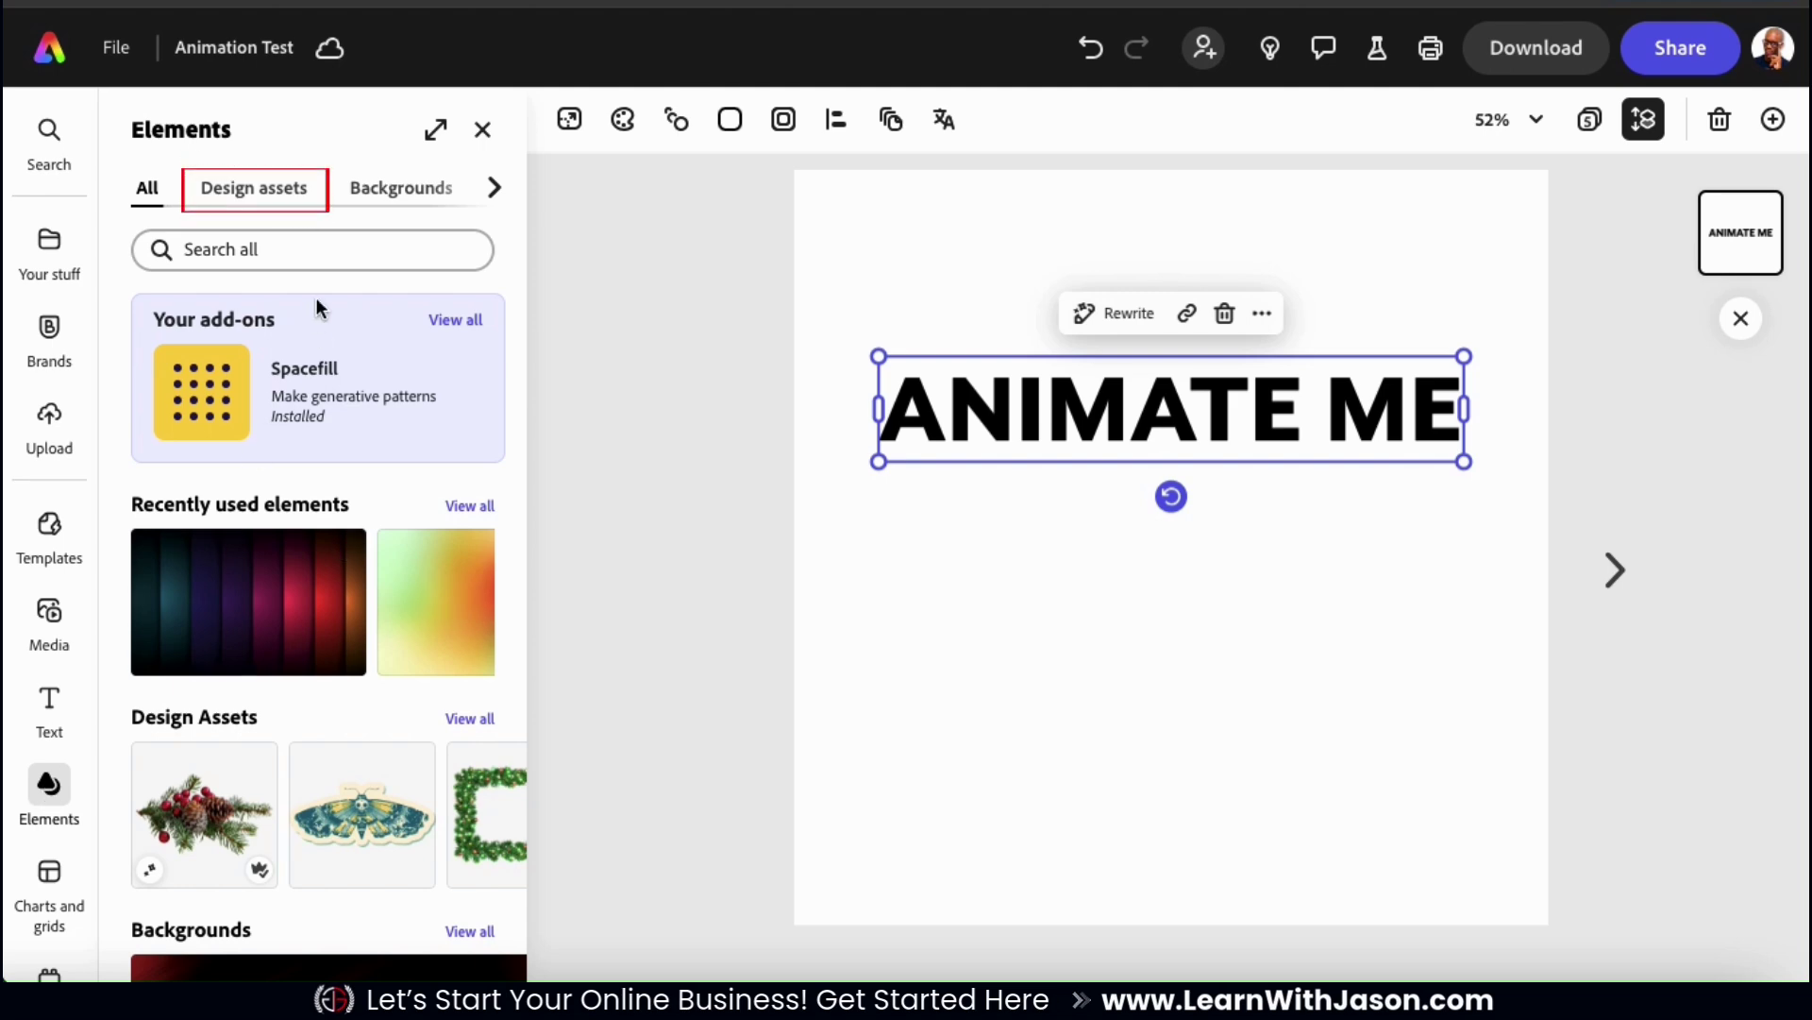
{"action": "left_click", "coordinate": [297, 207]}
{"action": "left_click", "coordinate": [294, 249]}
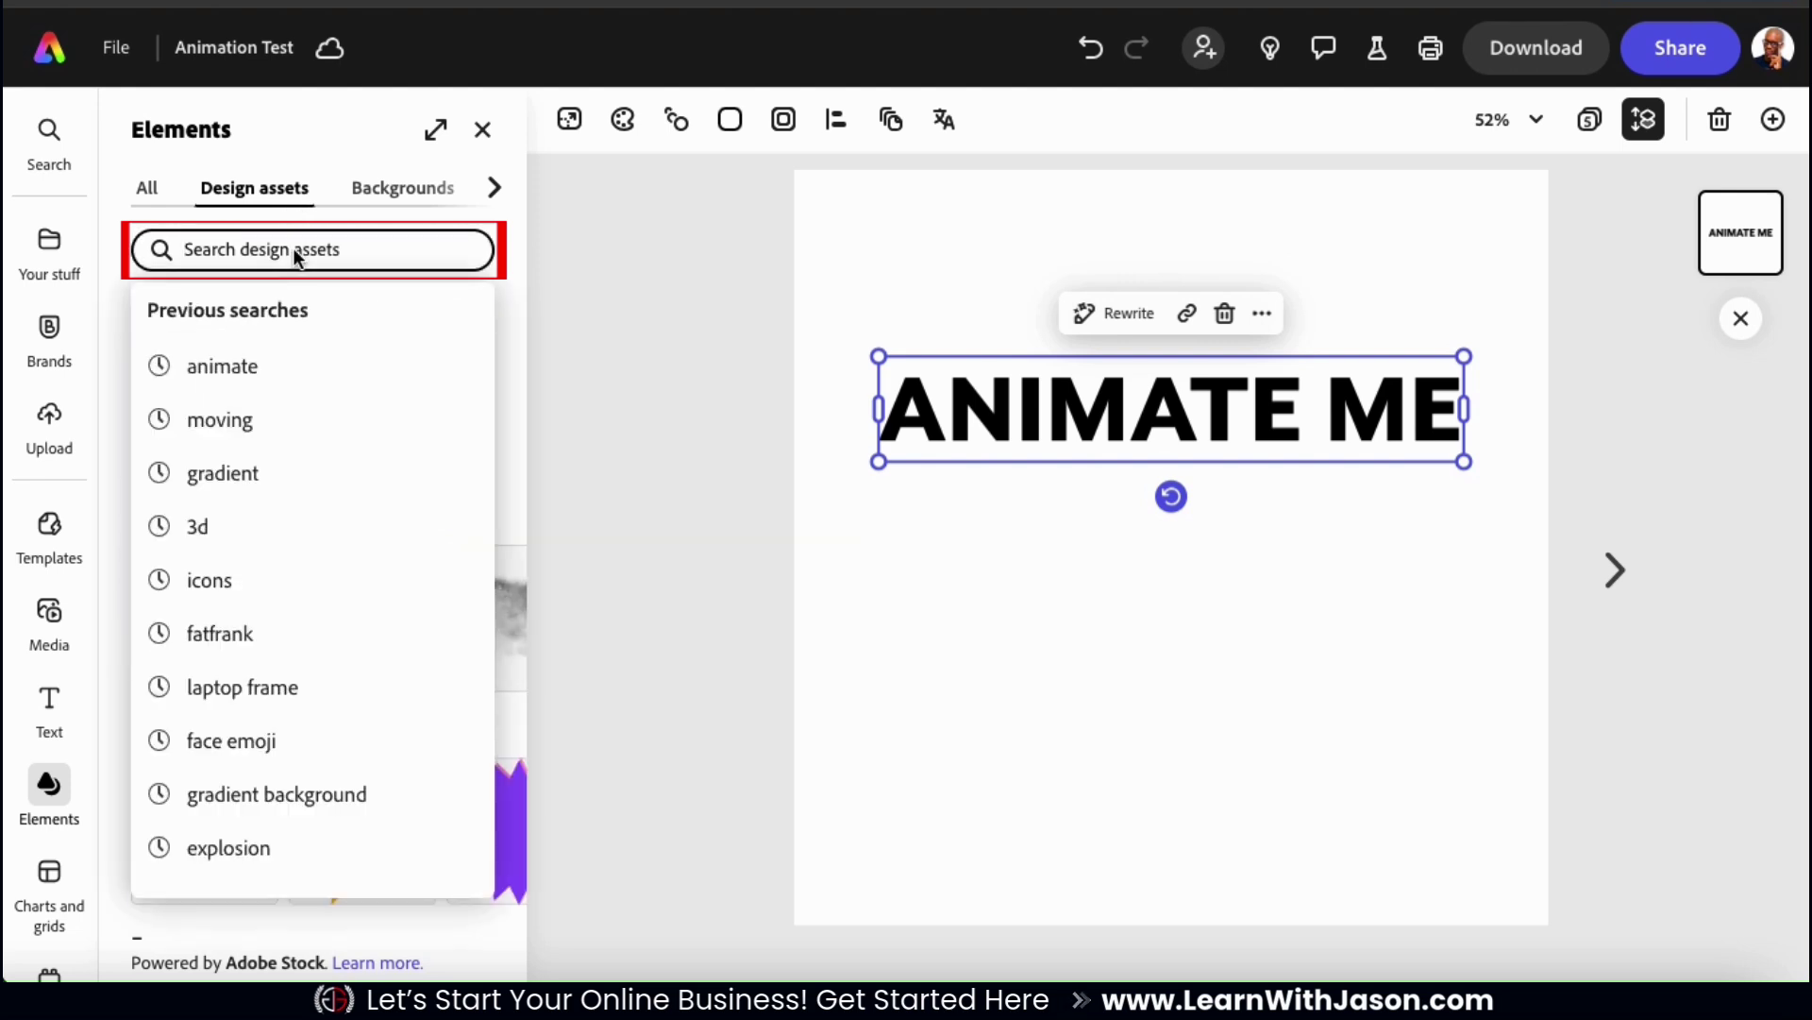
{"action": "type", "text": "ball"}
{"action": "key", "text": "Return"}
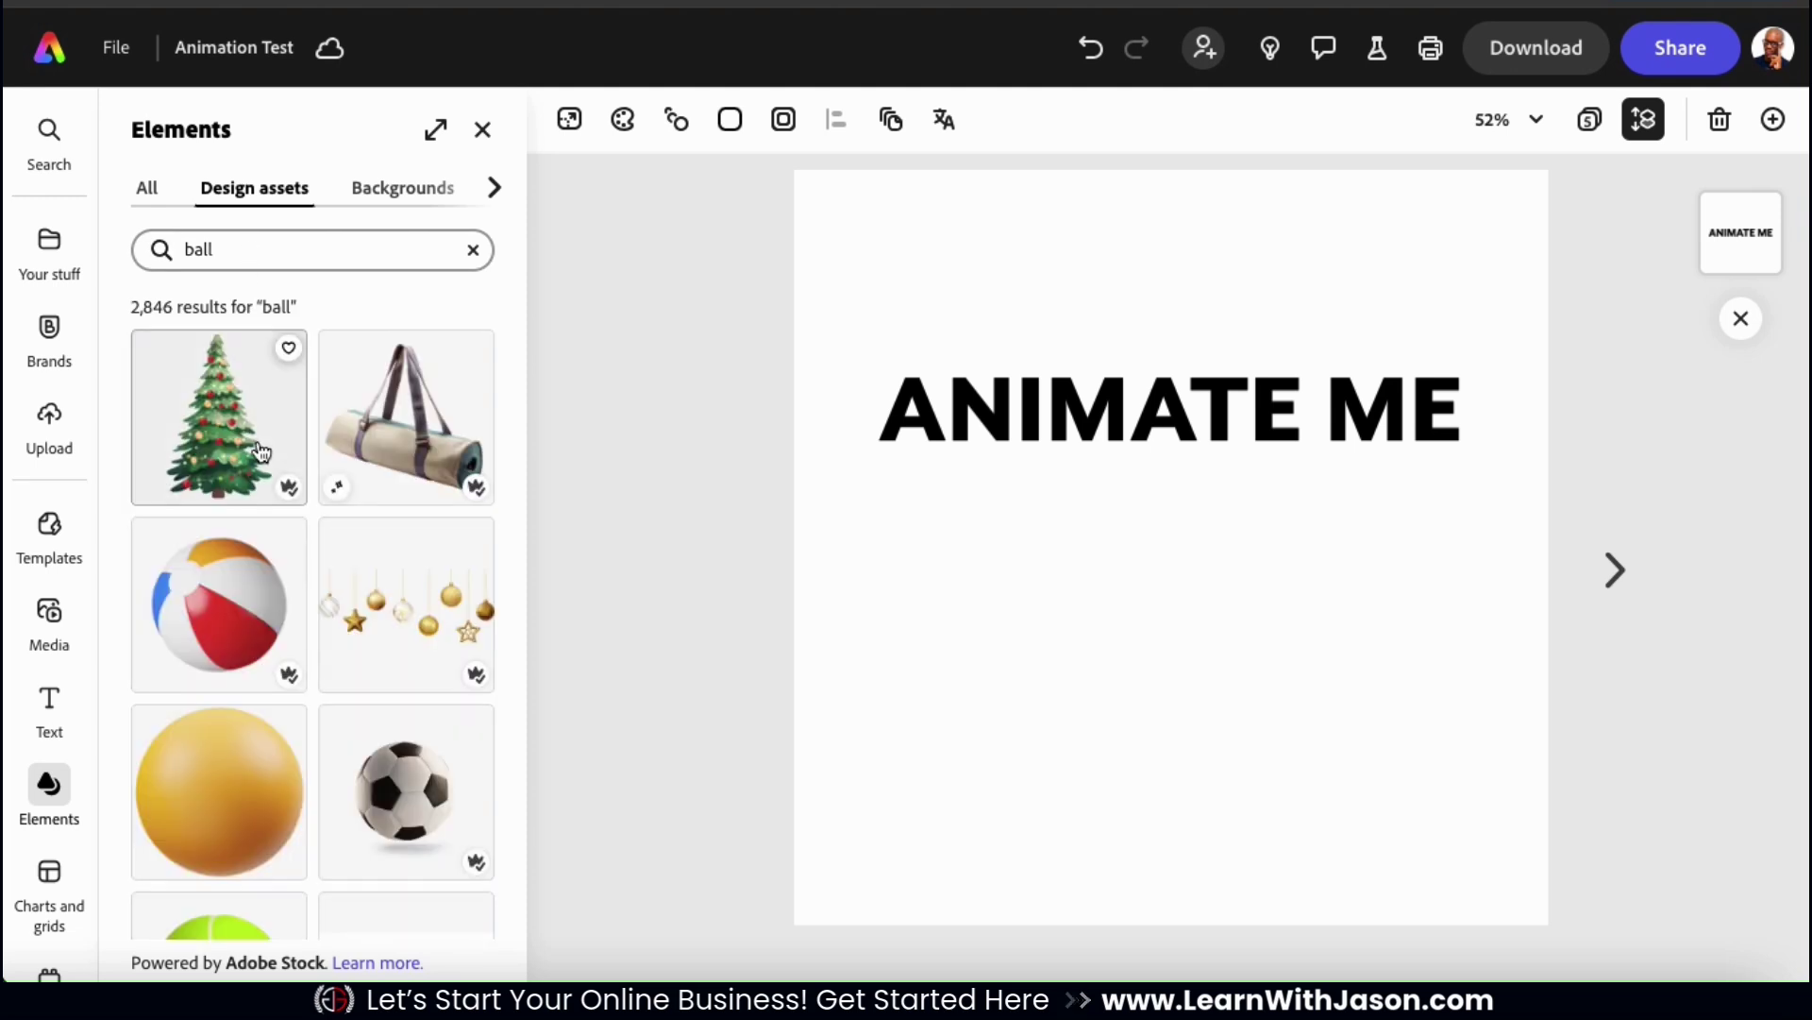
{"action": "scroll", "coordinate": [262, 470], "scroll_direction": "down", "scroll_amount": 4}
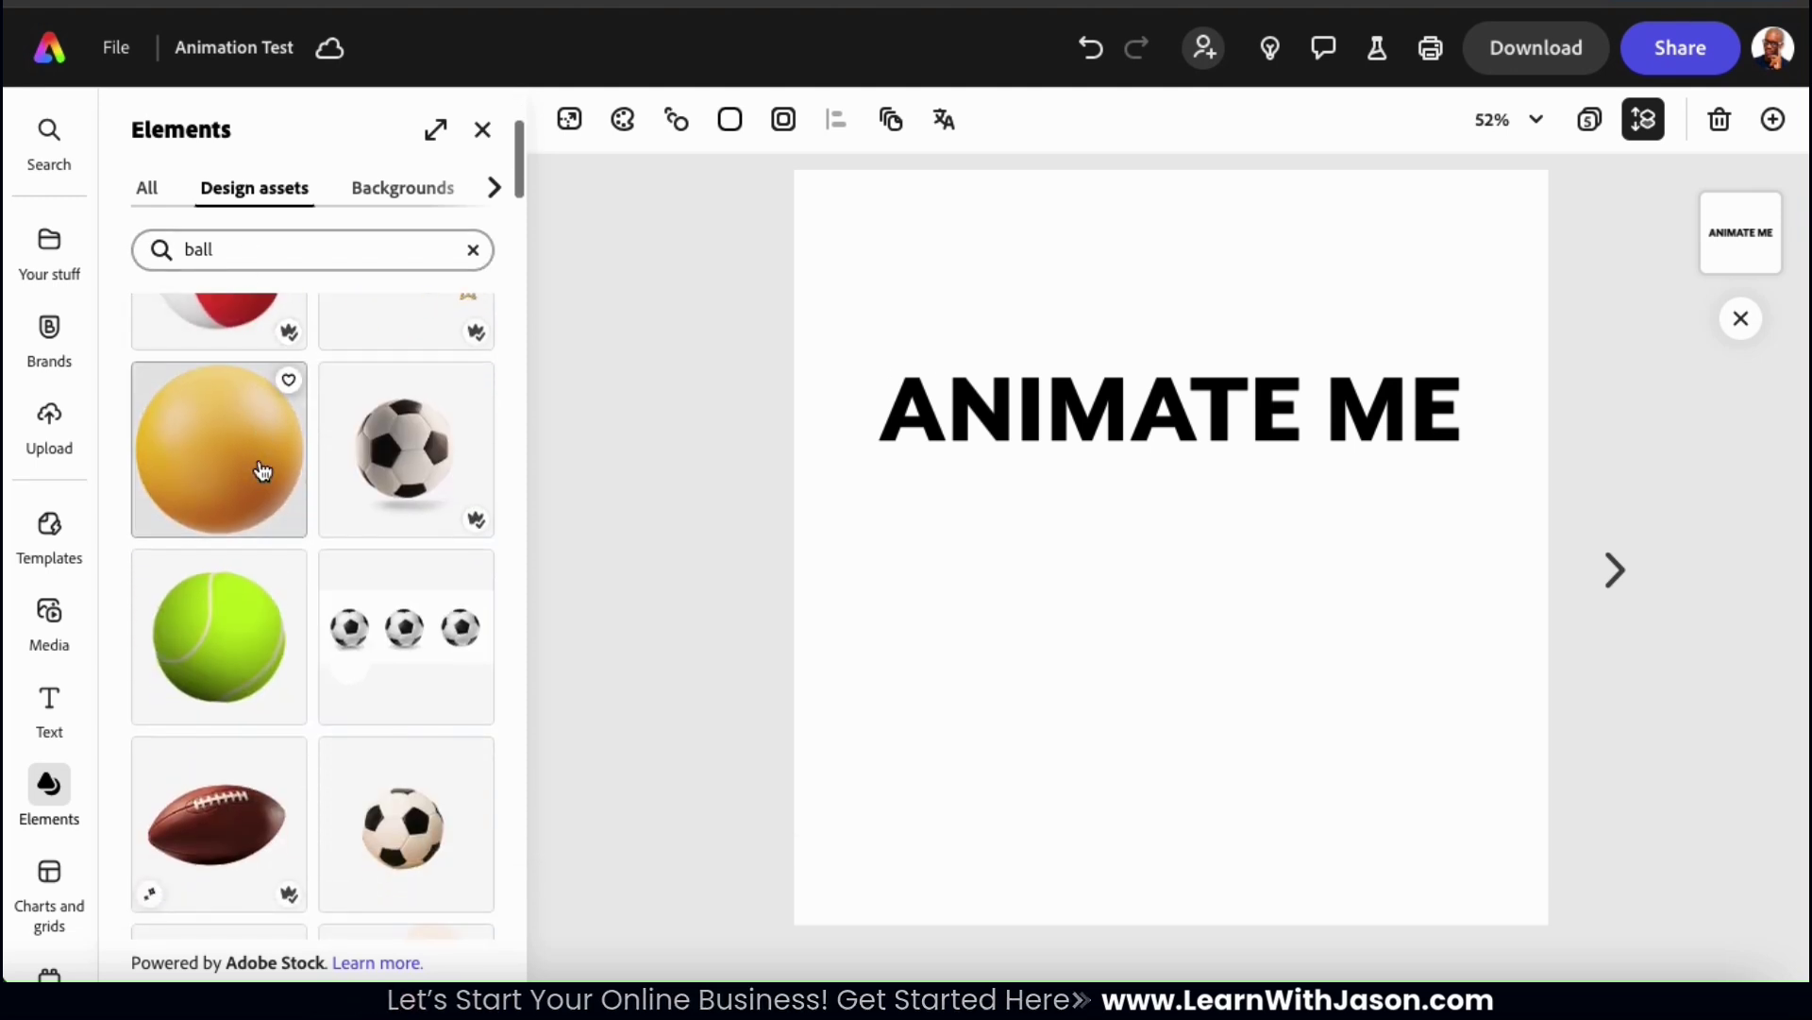
{"action": "left_click", "coordinate": [235, 636]}
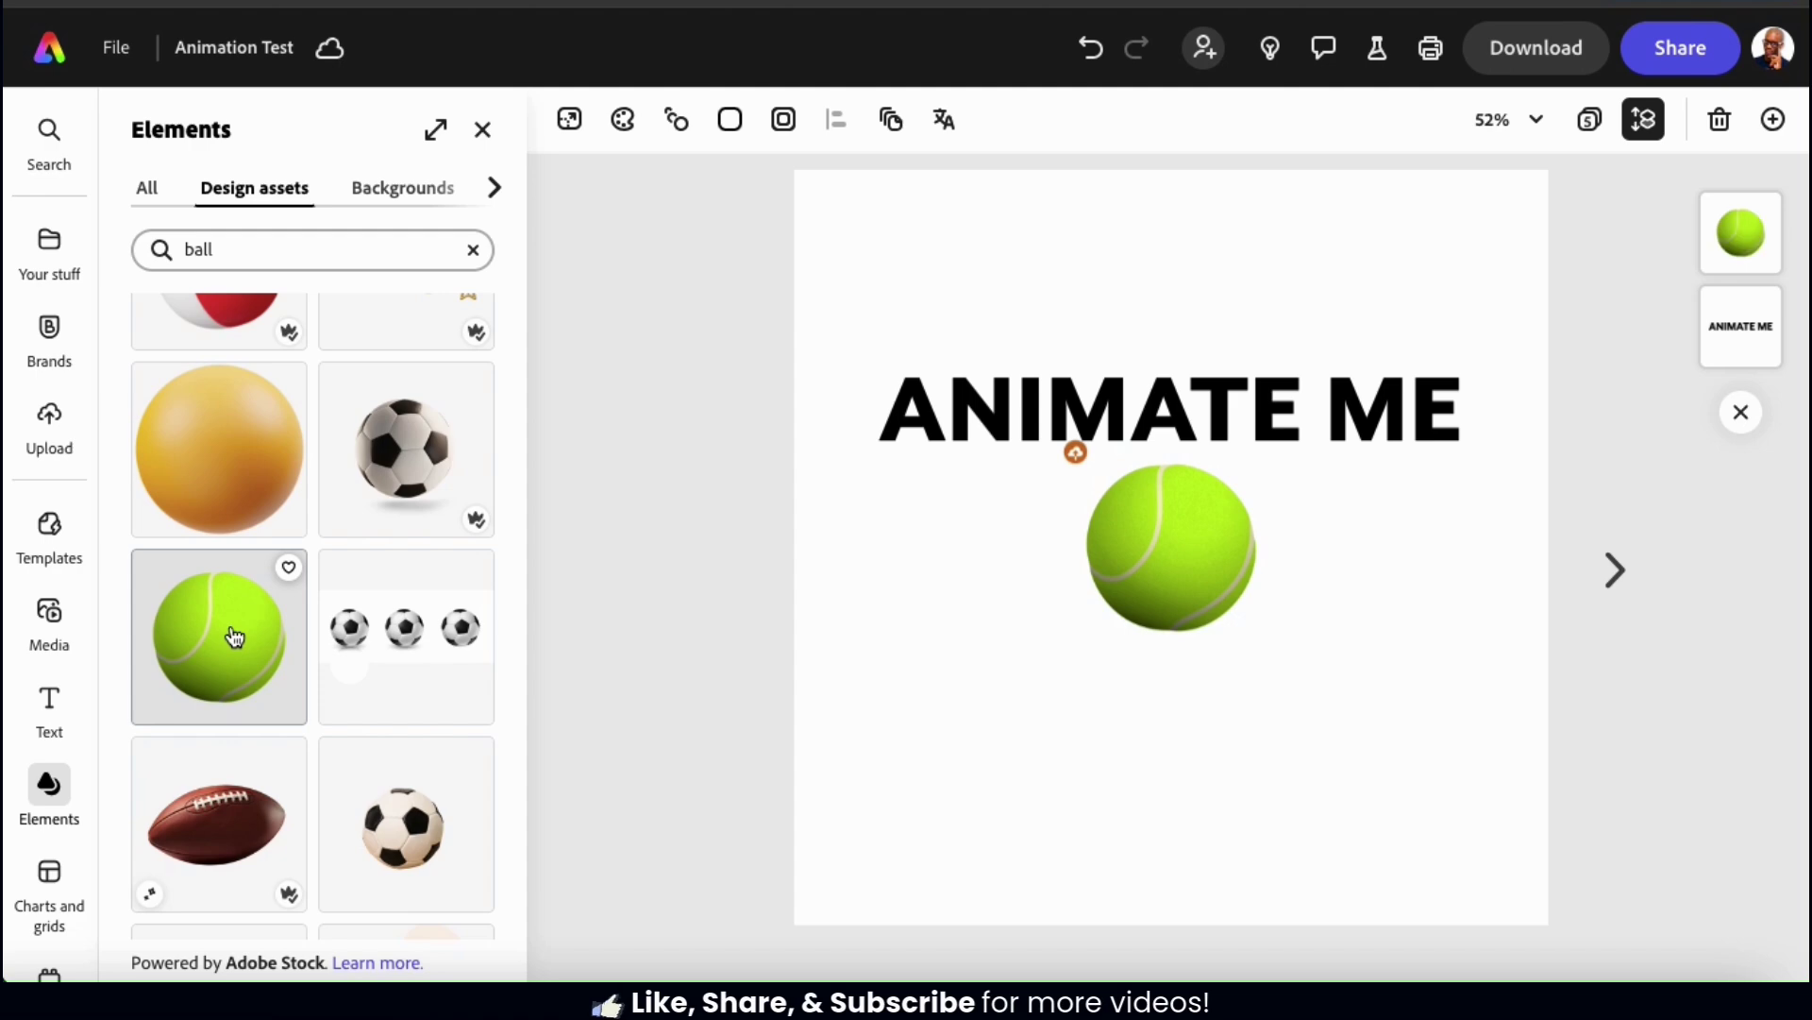
{"action": "scroll", "coordinate": [248, 613], "scroll_direction": "down", "scroll_amount": 3}
{"action": "left_click", "coordinate": [260, 579]}
{"action": "left_click", "coordinate": [262, 581]}
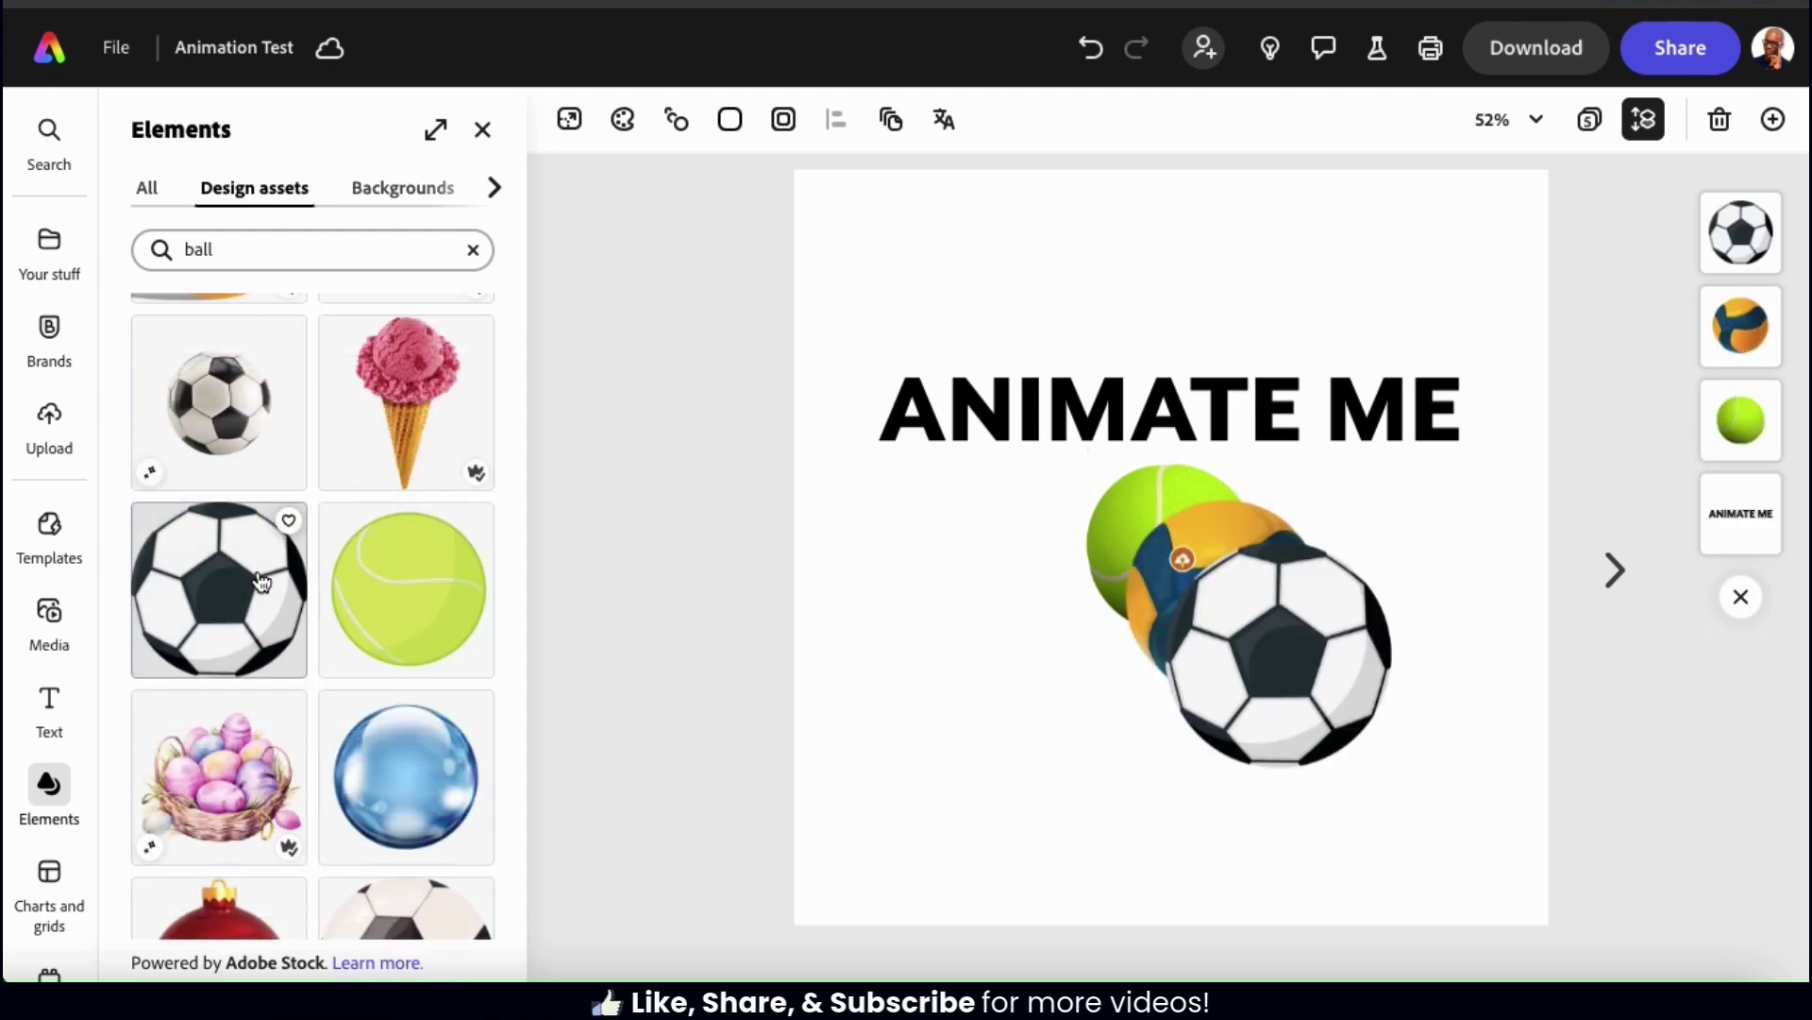
Spread the balls out beneath the heading, moving the soccer ball to the left.
{"action": "left_click_drag", "start_coordinate": [1294, 659], "coordinate": [993, 605]}
{"action": "left_click", "coordinate": [1227, 615]}
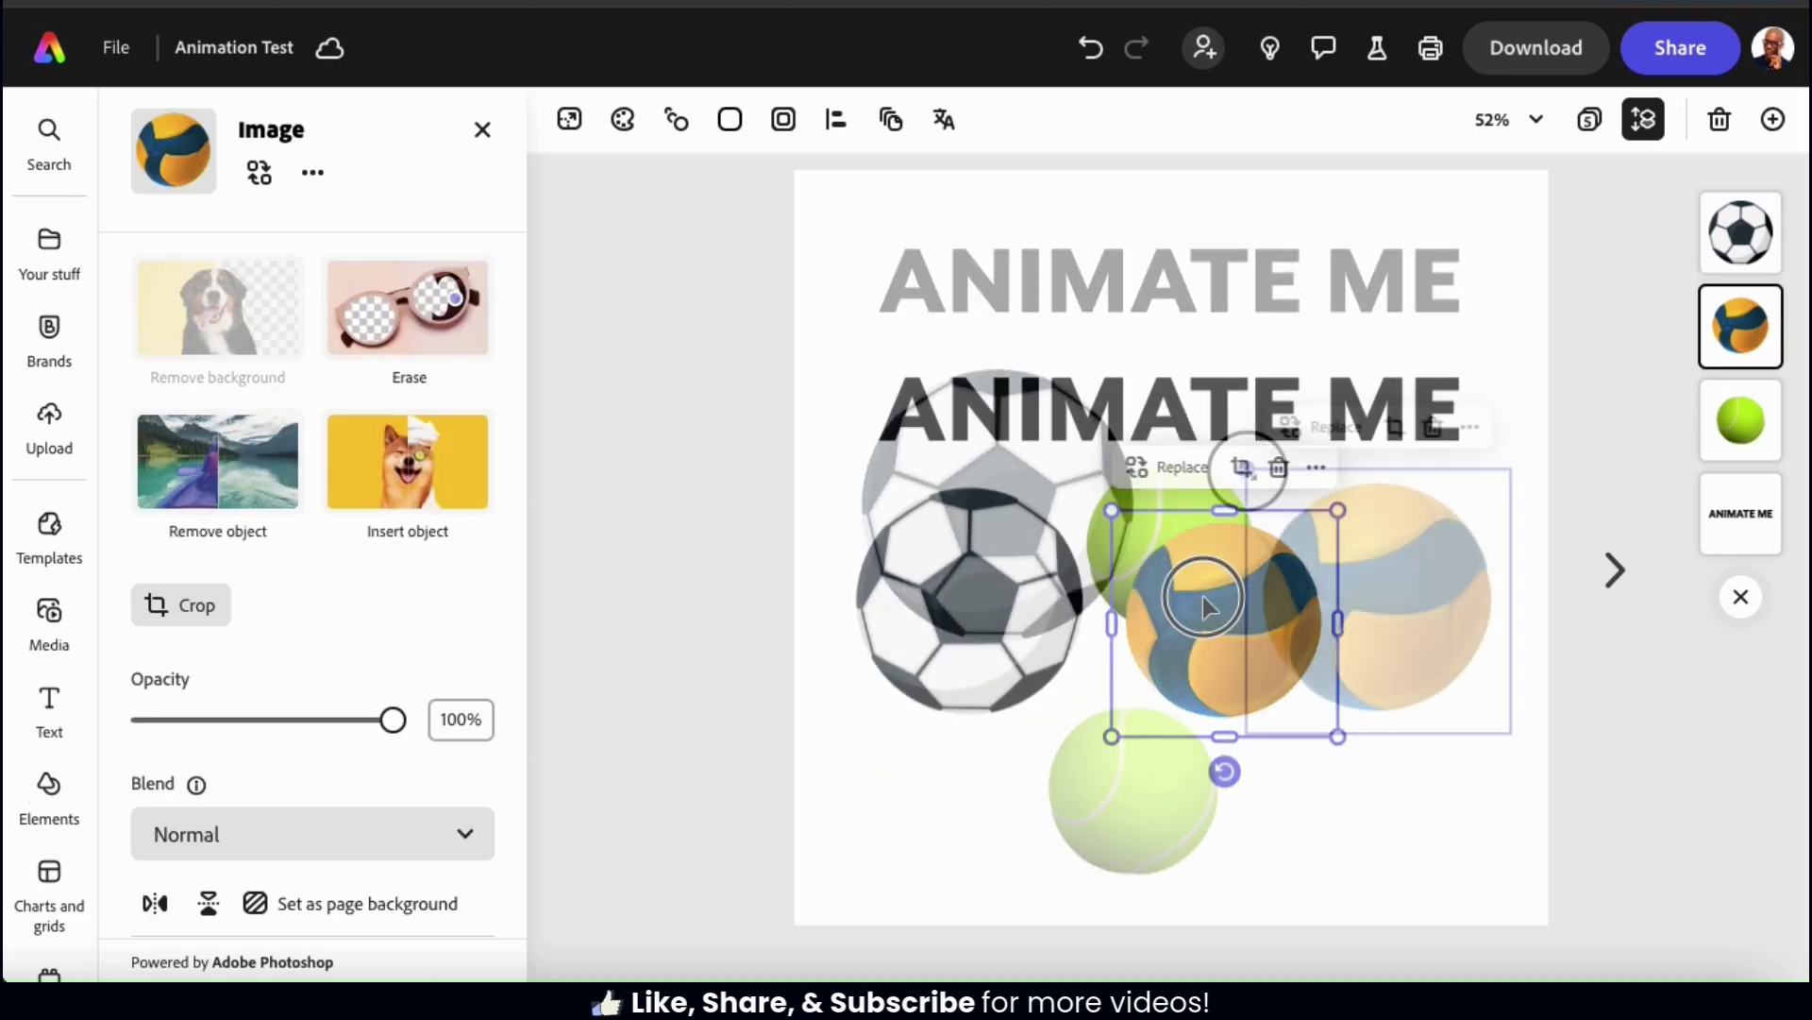
{"action": "left_click", "coordinate": [1598, 779]}
{"action": "left_click", "coordinate": [480, 128]}
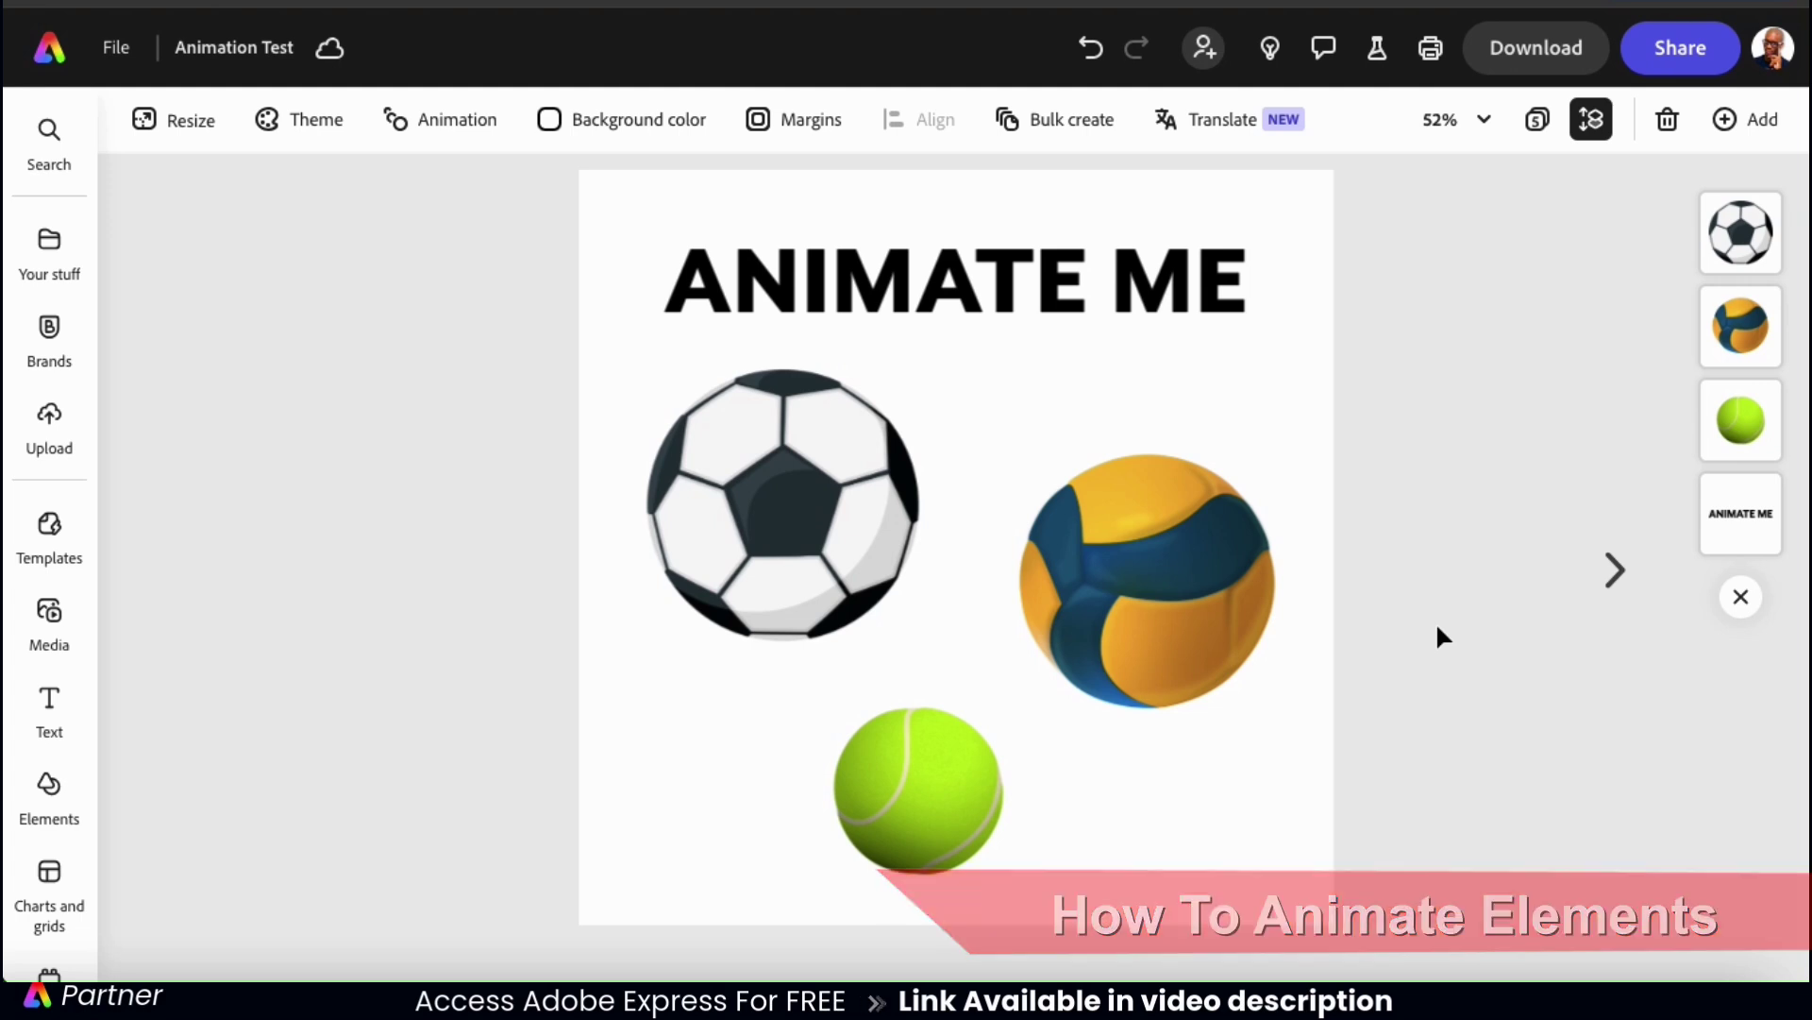
Show the animation options for the ANIMATE ME heading, with Fade, Flicker and Typewriter effects.
{"action": "left_click", "coordinate": [1032, 264]}
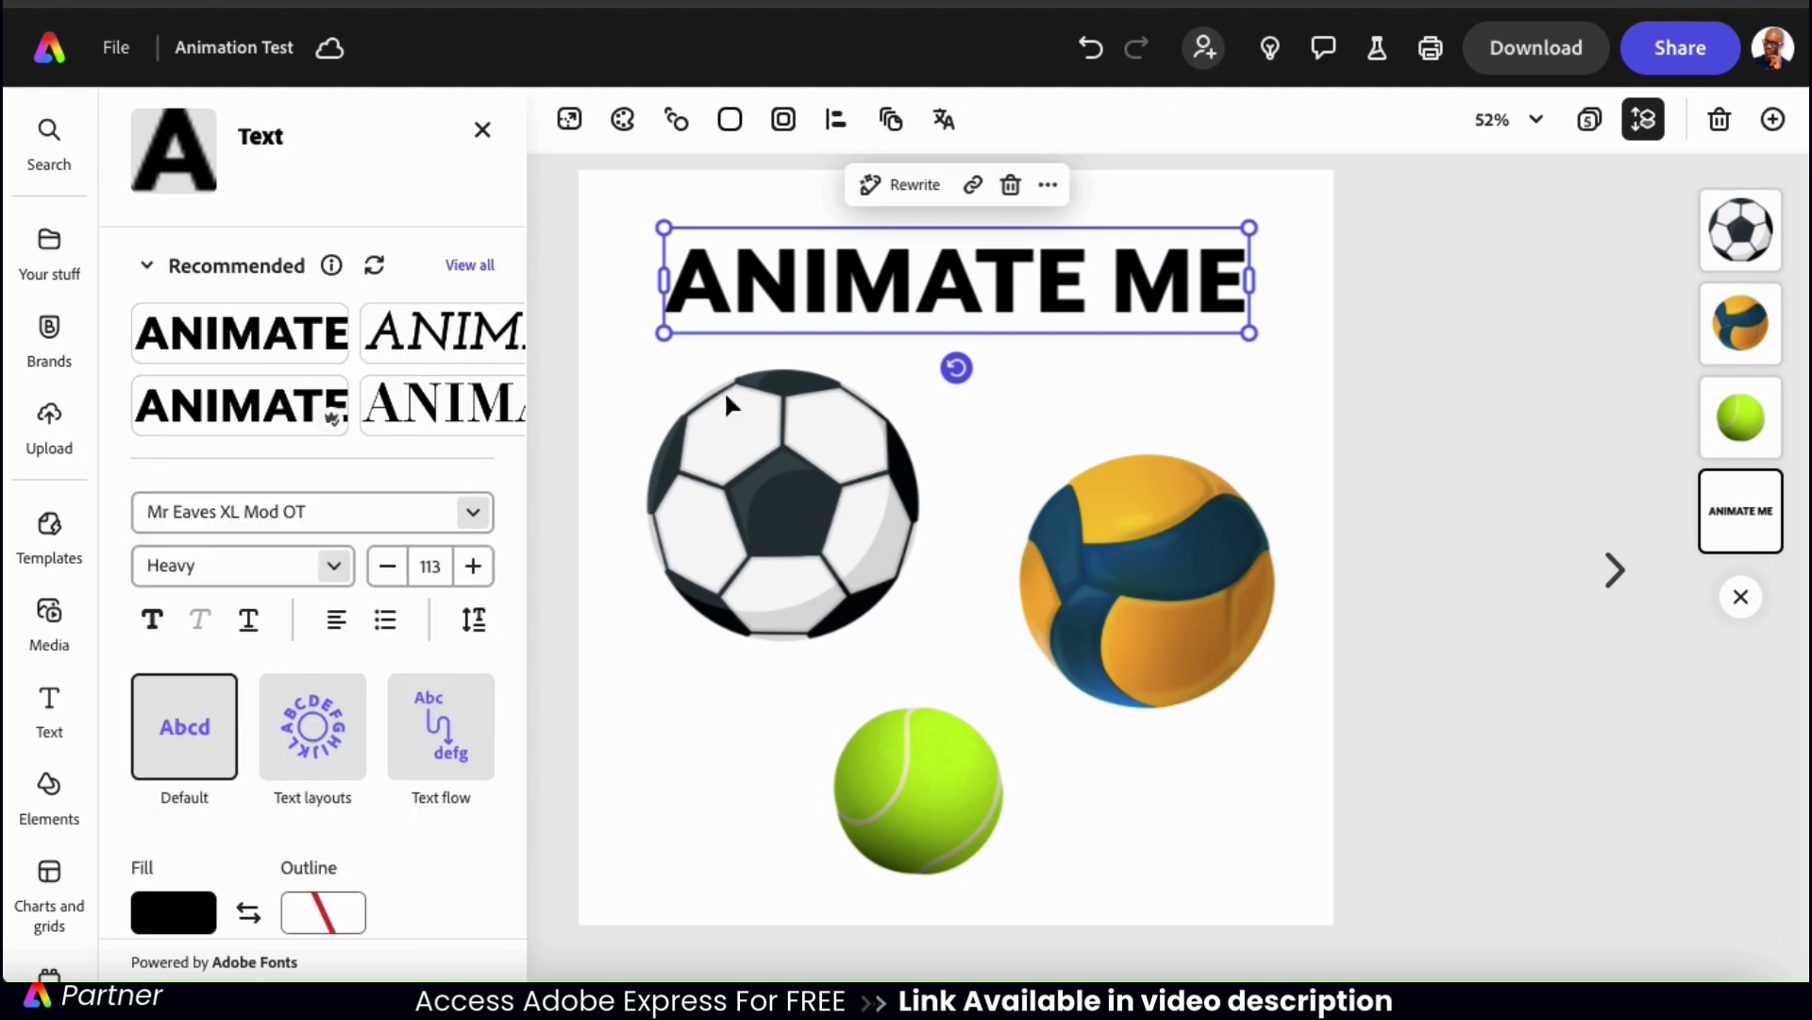
{"action": "scroll", "coordinate": [477, 514], "scroll_direction": "down", "scroll_amount": 8}
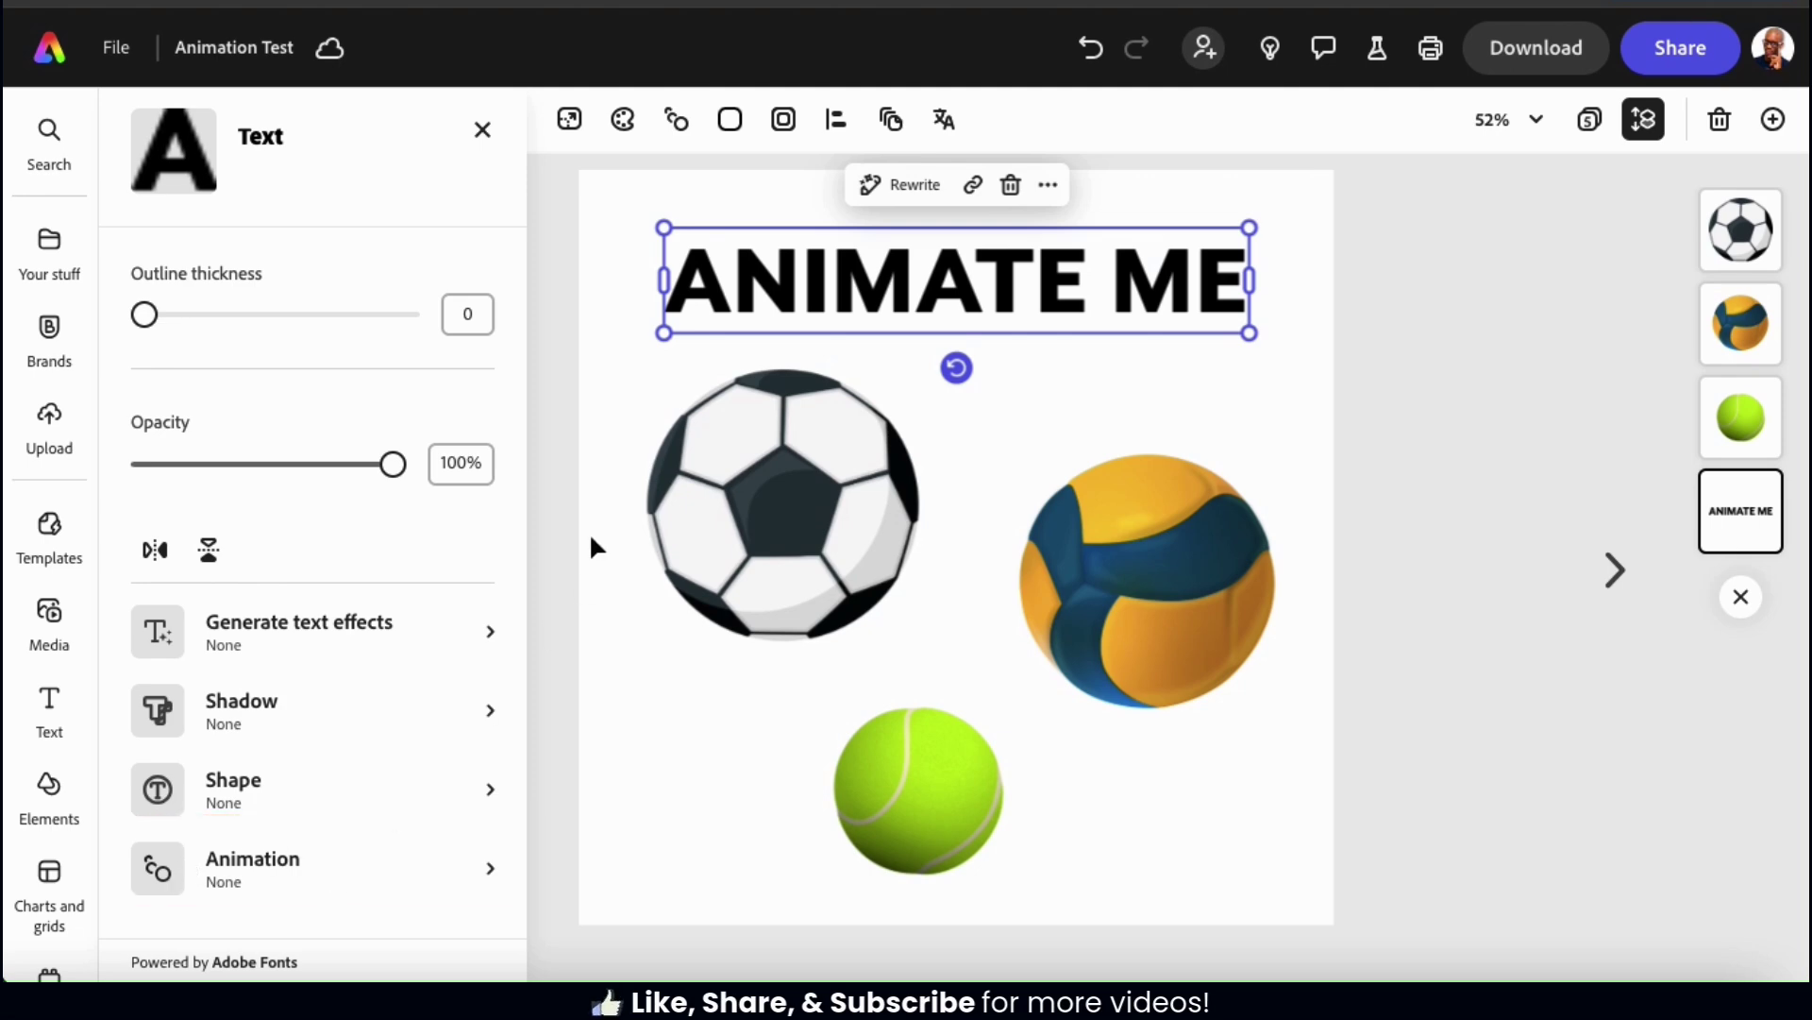
{"action": "left_click", "coordinate": [676, 132]}
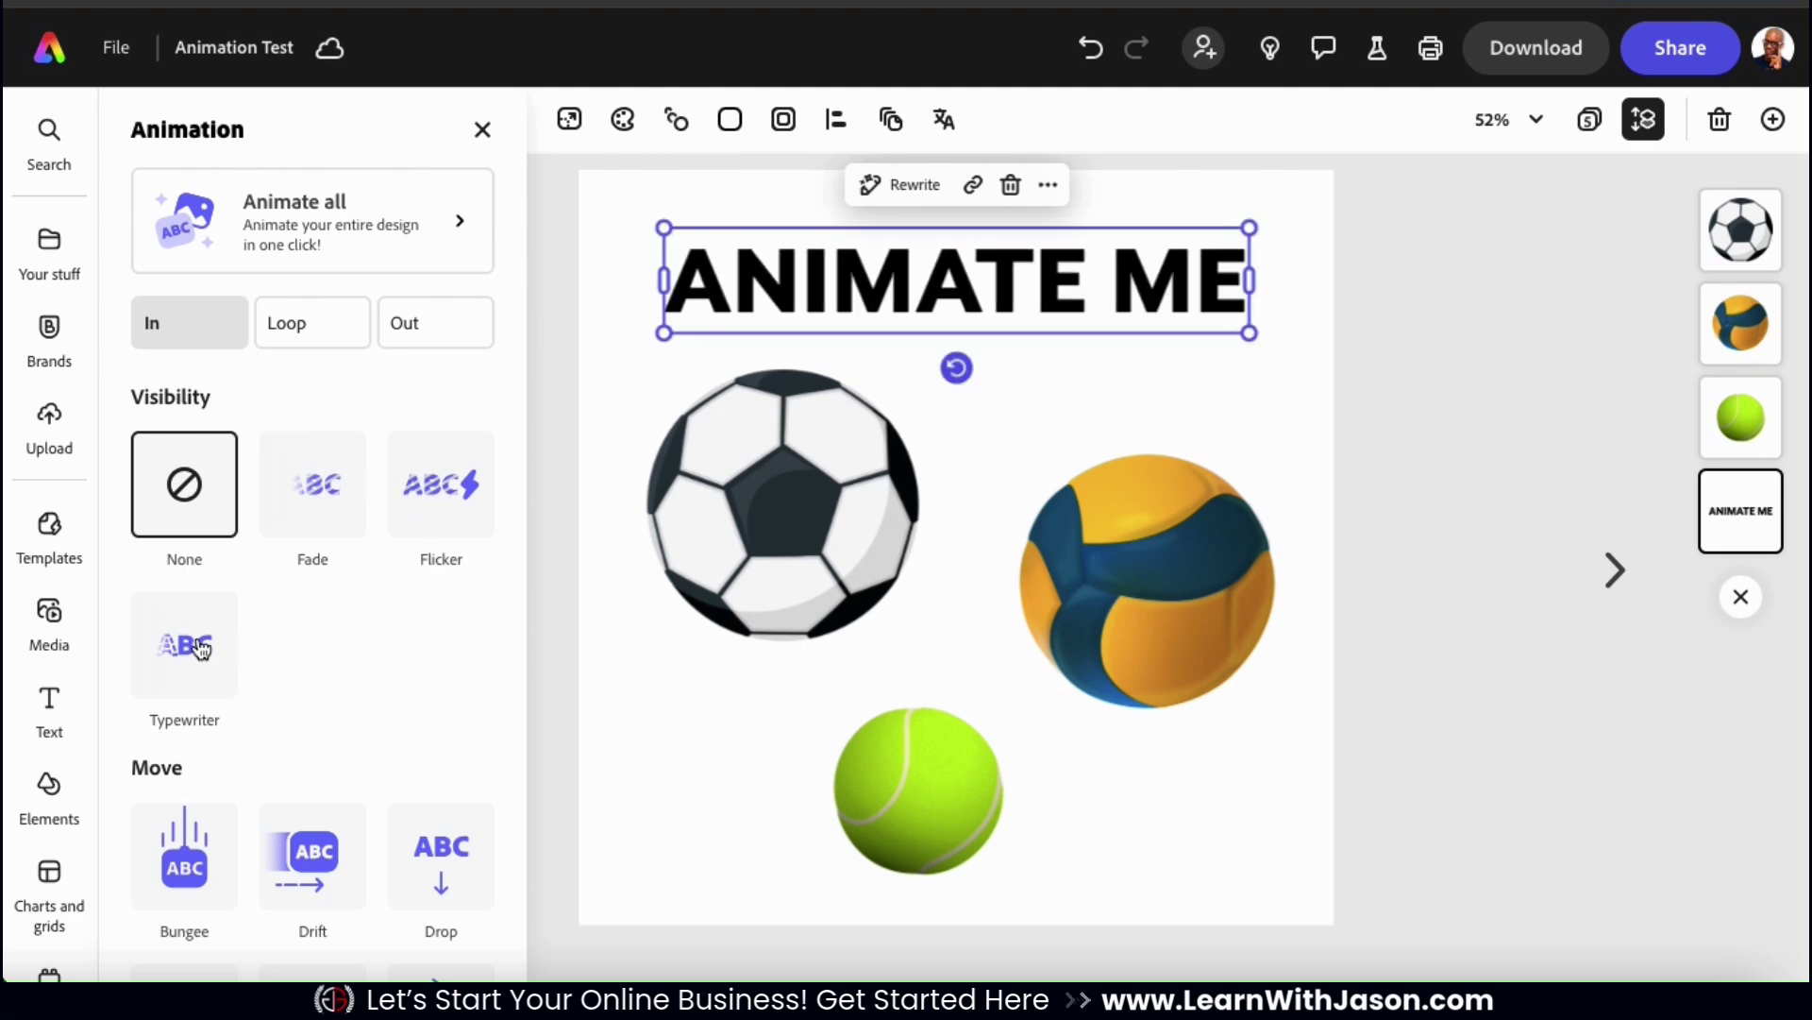
{"action": "scroll", "coordinate": [193, 650], "scroll_direction": "down", "scroll_amount": 3}
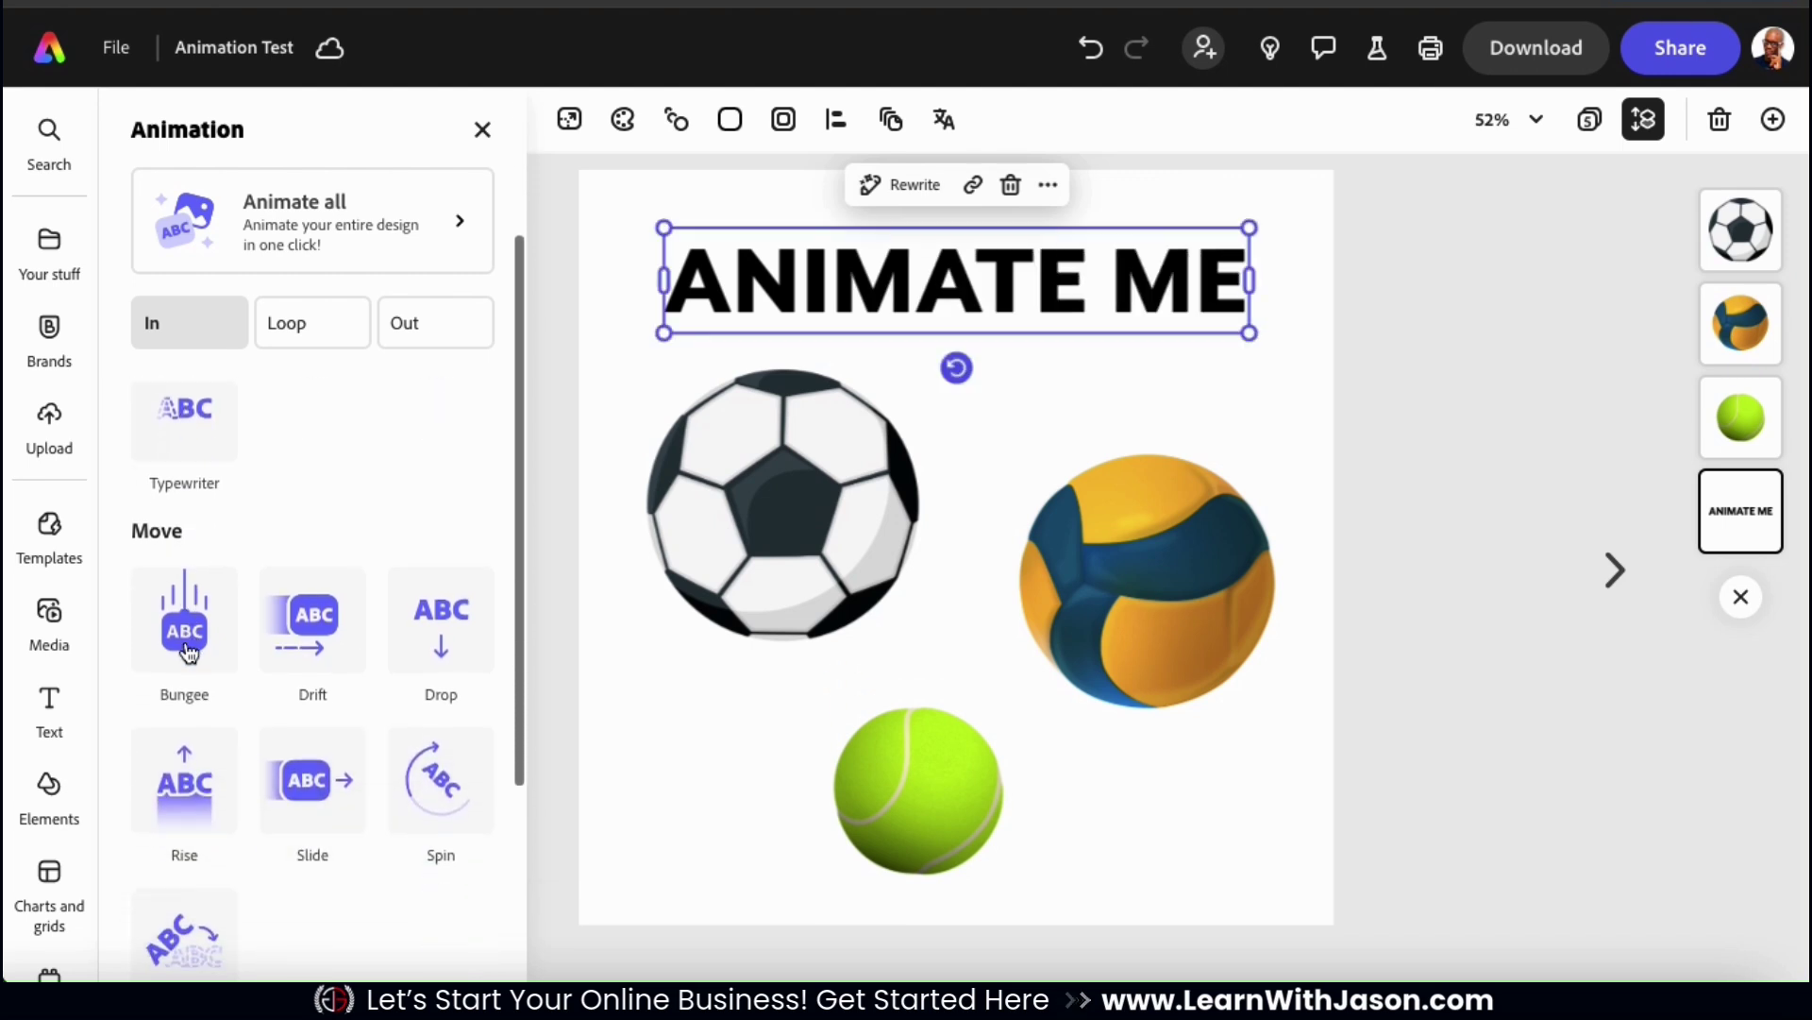
{"action": "scroll", "coordinate": [189, 652], "scroll_direction": "down", "scroll_amount": 2}
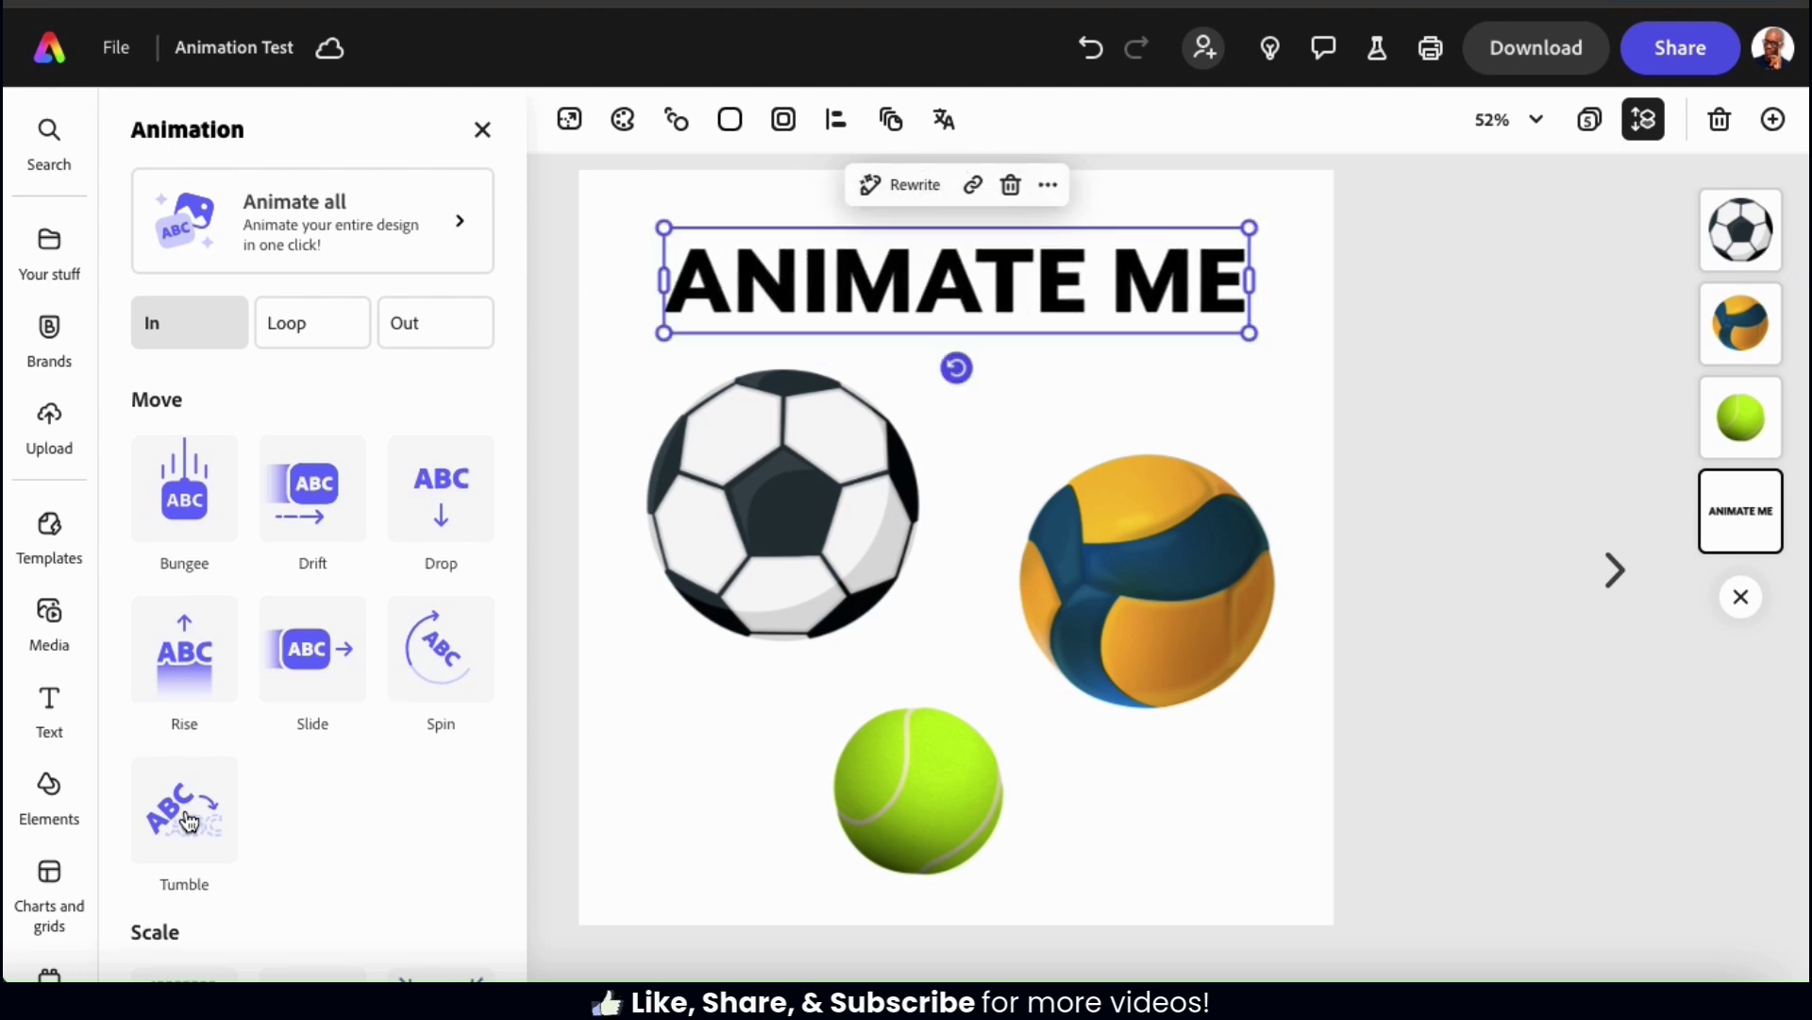
{"action": "scroll", "coordinate": [189, 822], "scroll_direction": "down", "scroll_amount": 2}
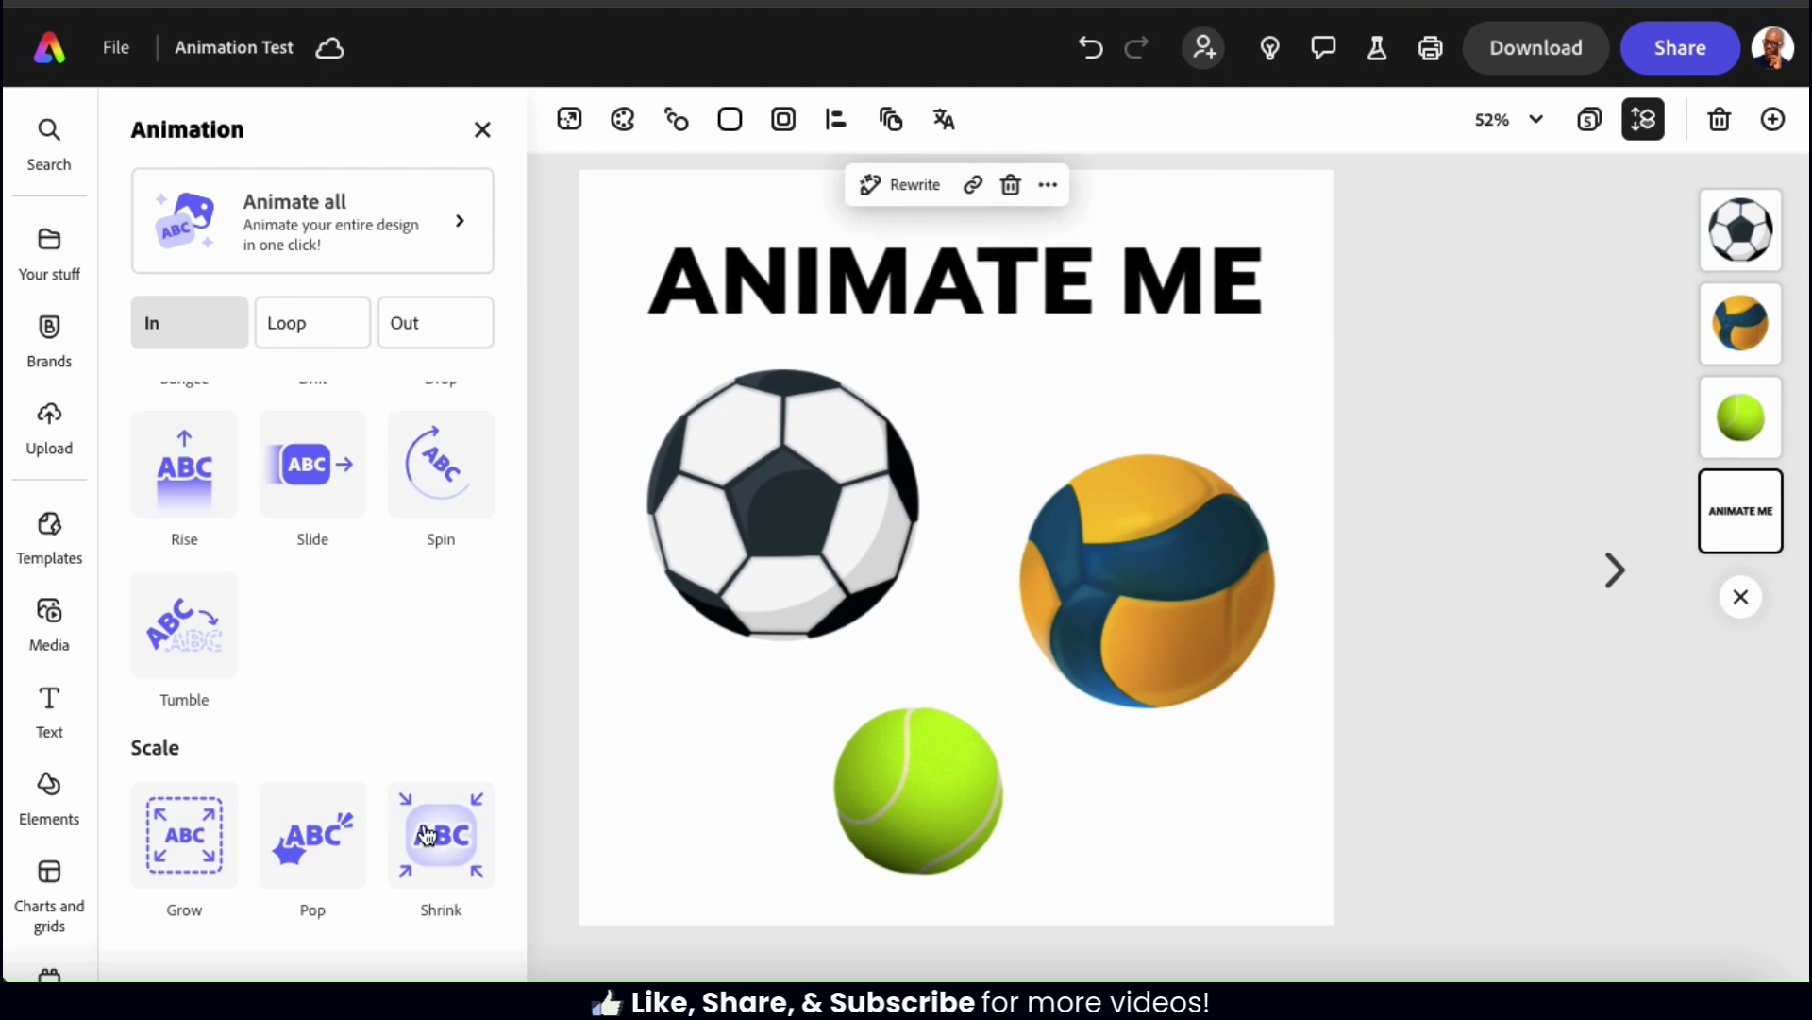
Apply a Grow entrance to ANIMATE ME with 0.88s duration and Smooth personality.
{"action": "left_click", "coordinate": [188, 840]}
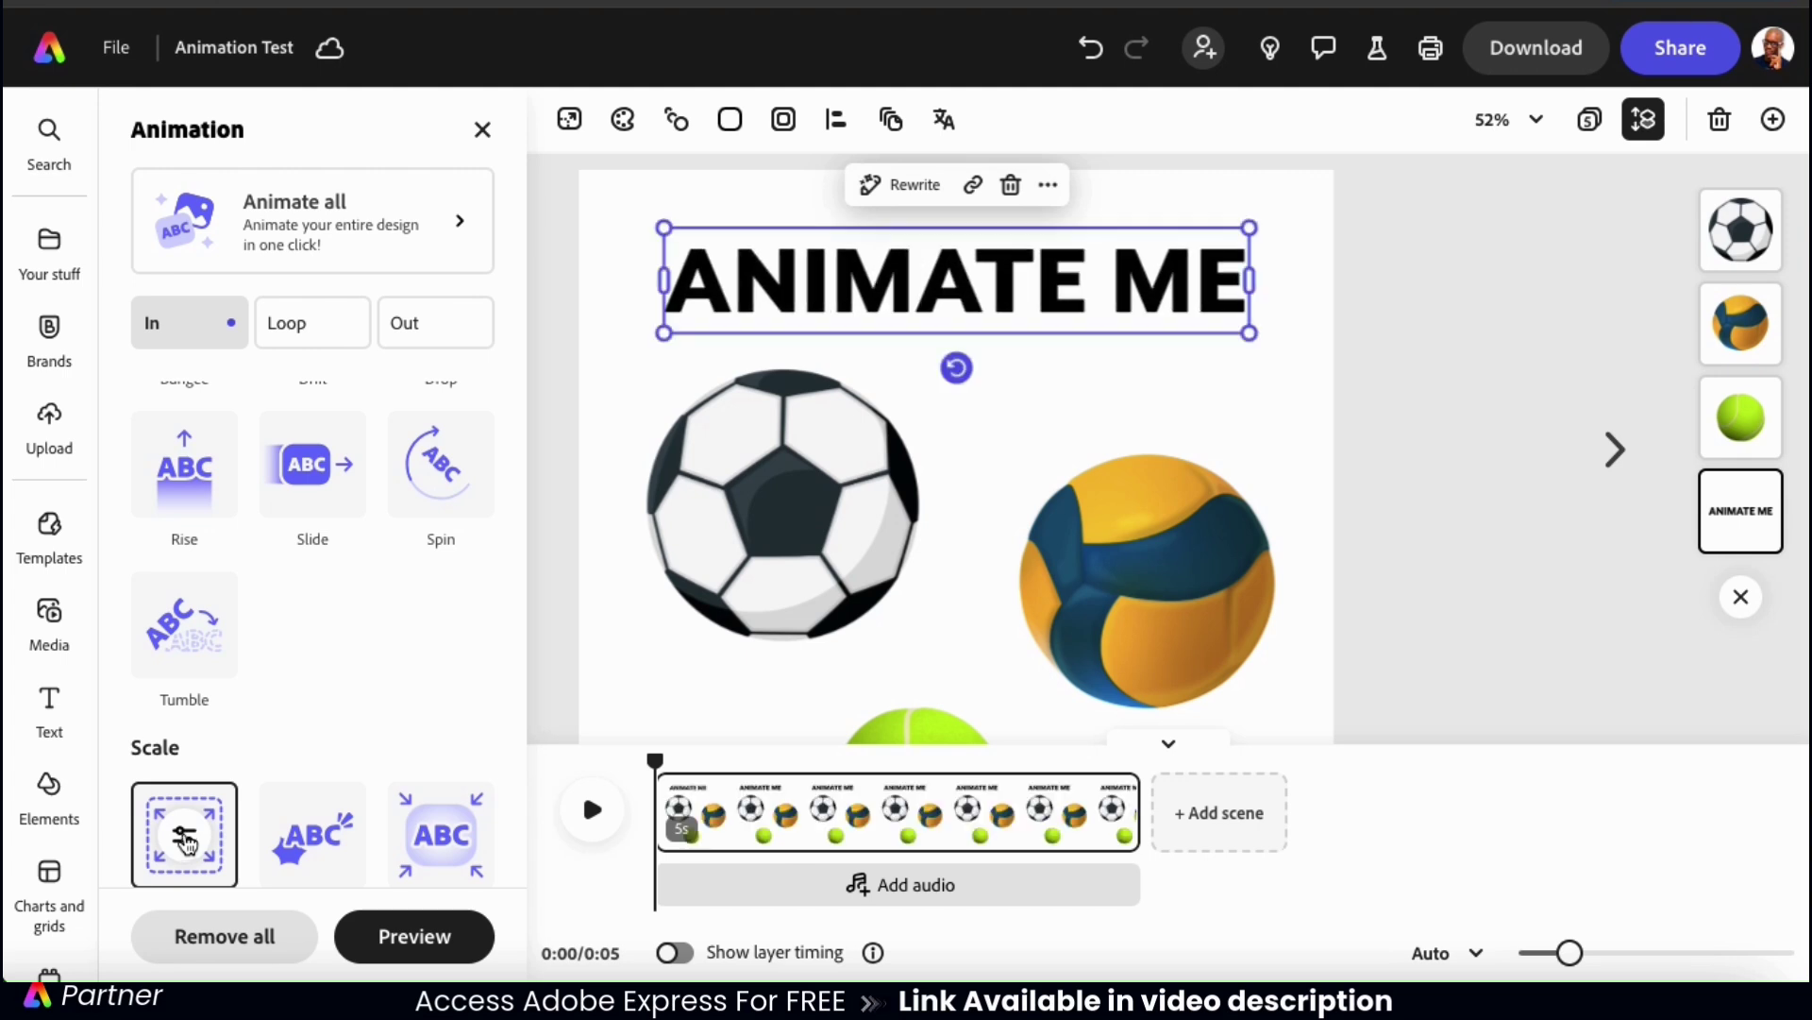
{"action": "scroll", "coordinate": [188, 843], "scroll_direction": "down", "scroll_amount": 1}
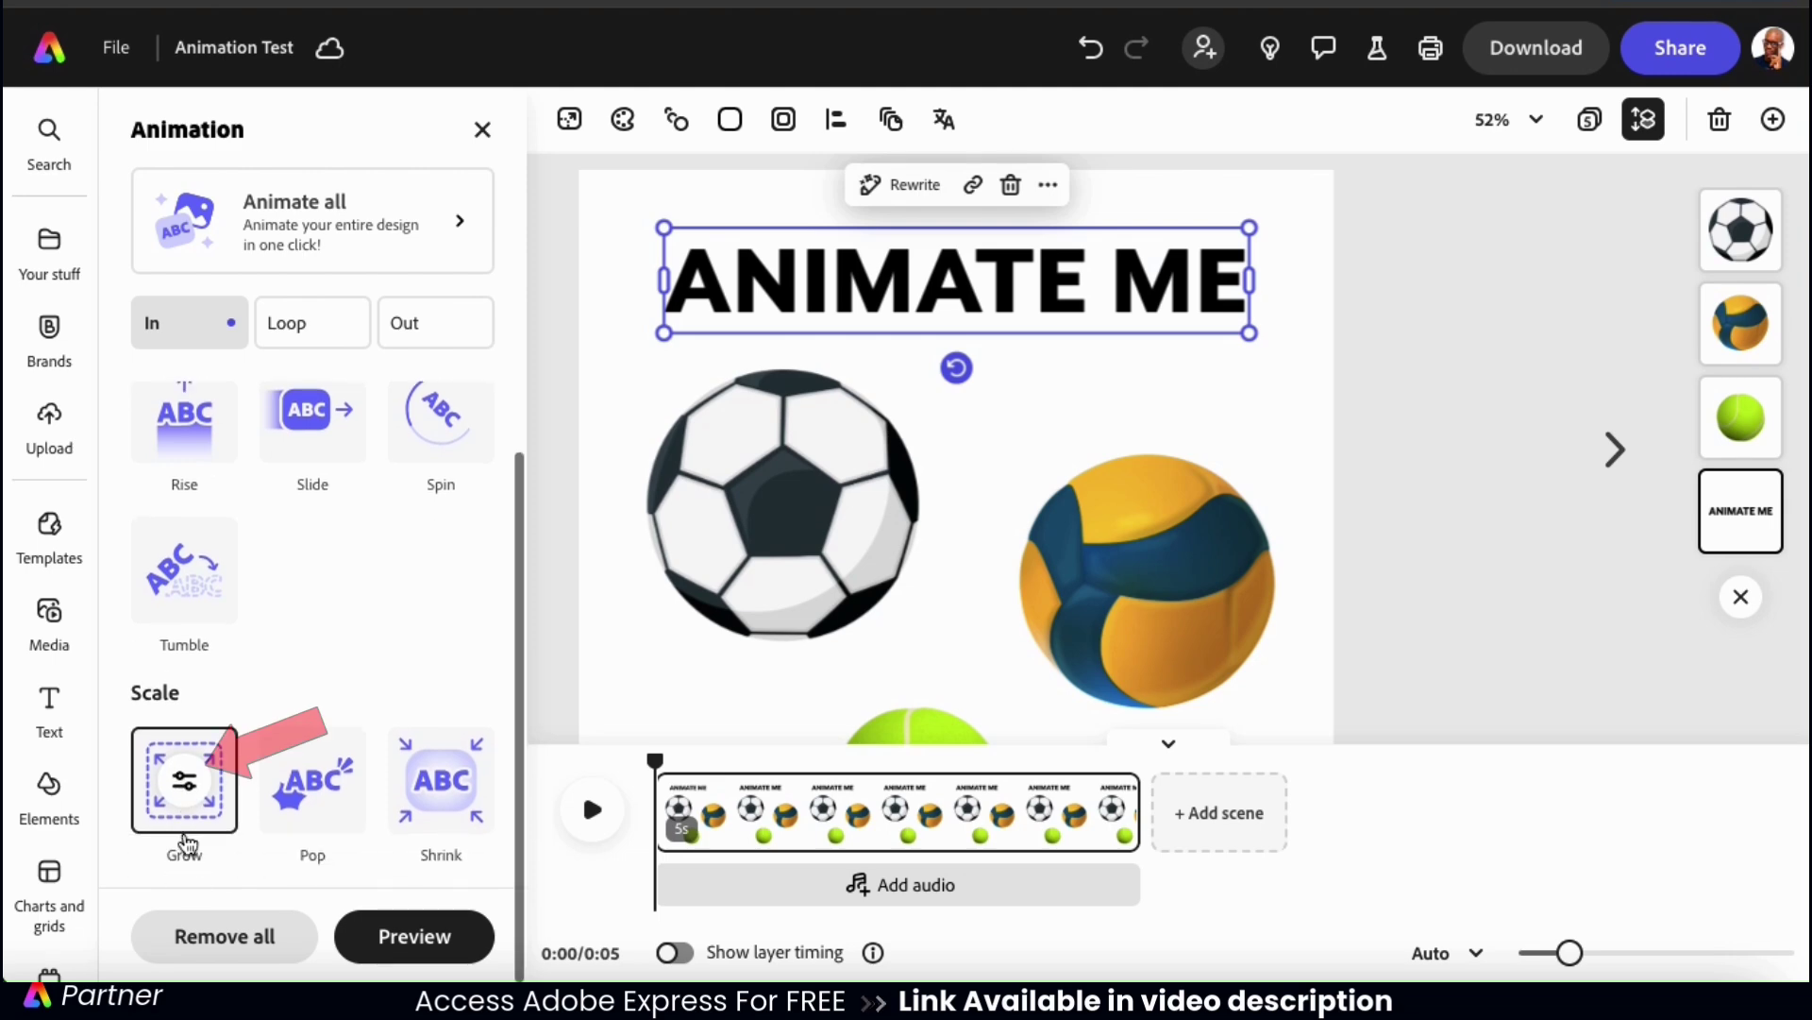
{"action": "left_click", "coordinate": [192, 785]}
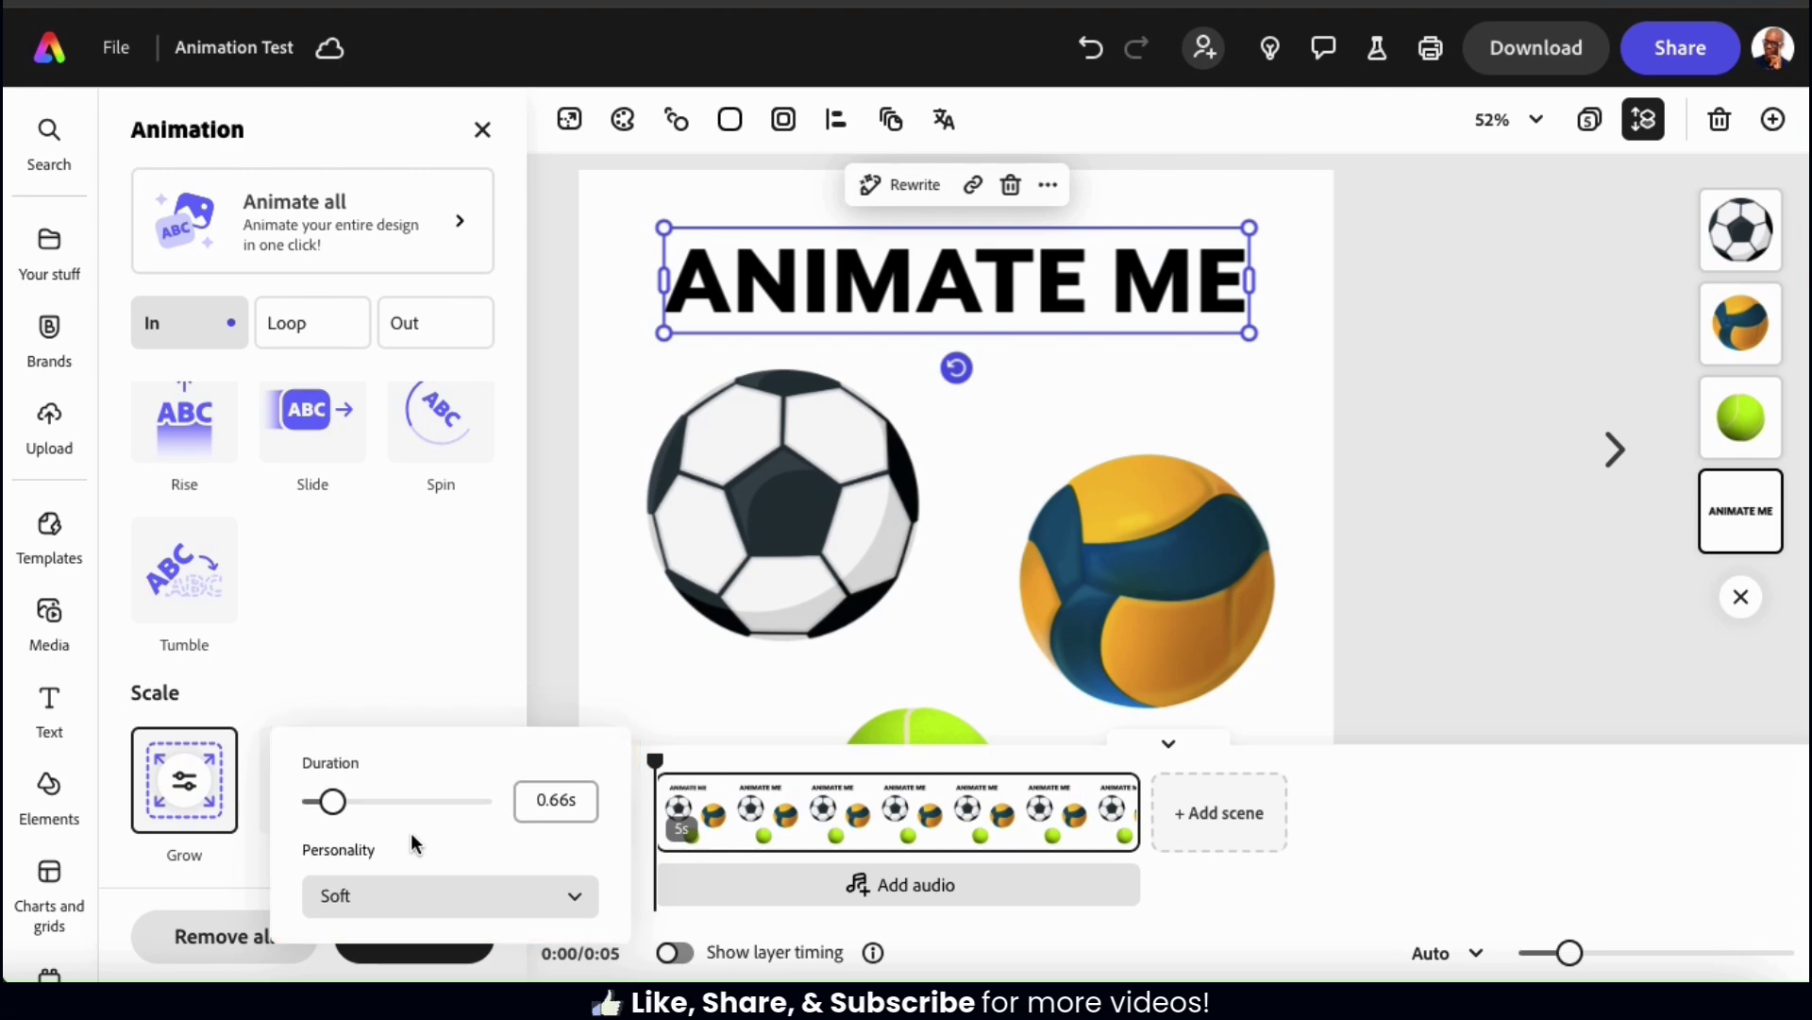
{"action": "mouse_move", "coordinate": [342, 804]}
{"action": "left_mouse_down"}
{"action": "mouse_move", "coordinate": [361, 802]}
{"action": "mouse_move", "coordinate": [342, 803]}
{"action": "left_mouse_up"}
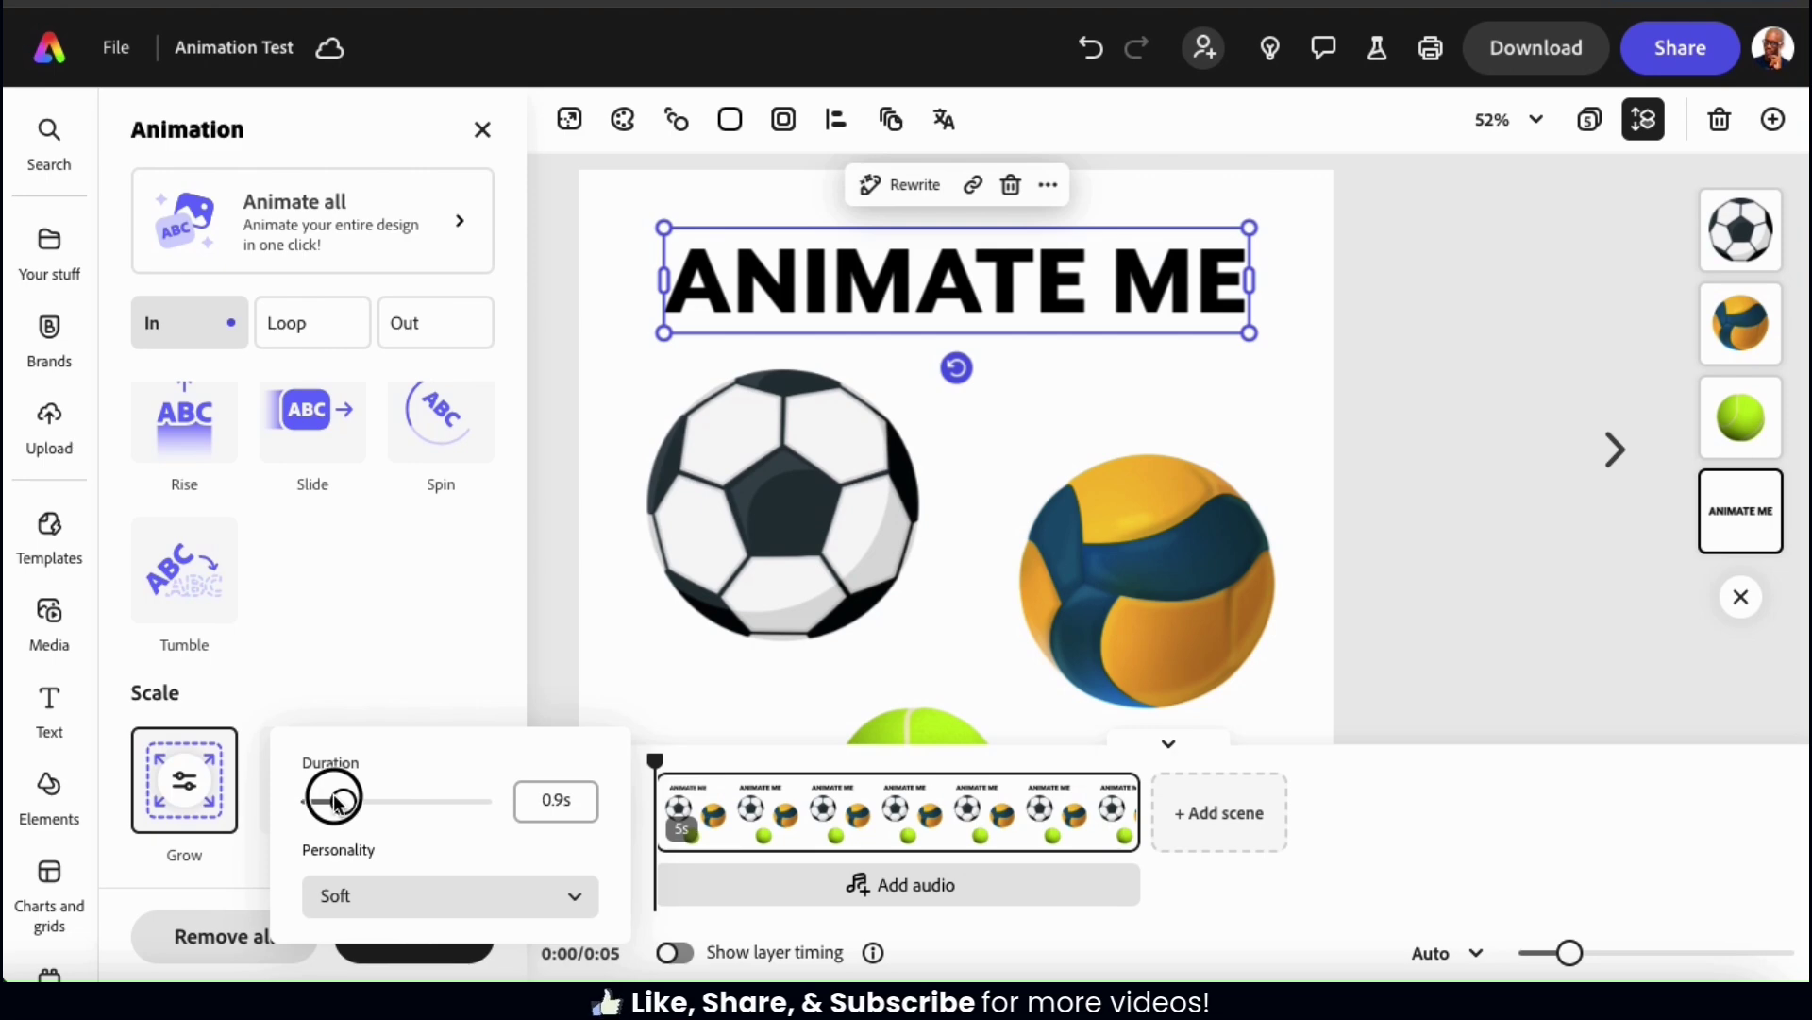
{"action": "left_click_drag", "start_coordinate": [336, 802], "coordinate": [337, 802]}
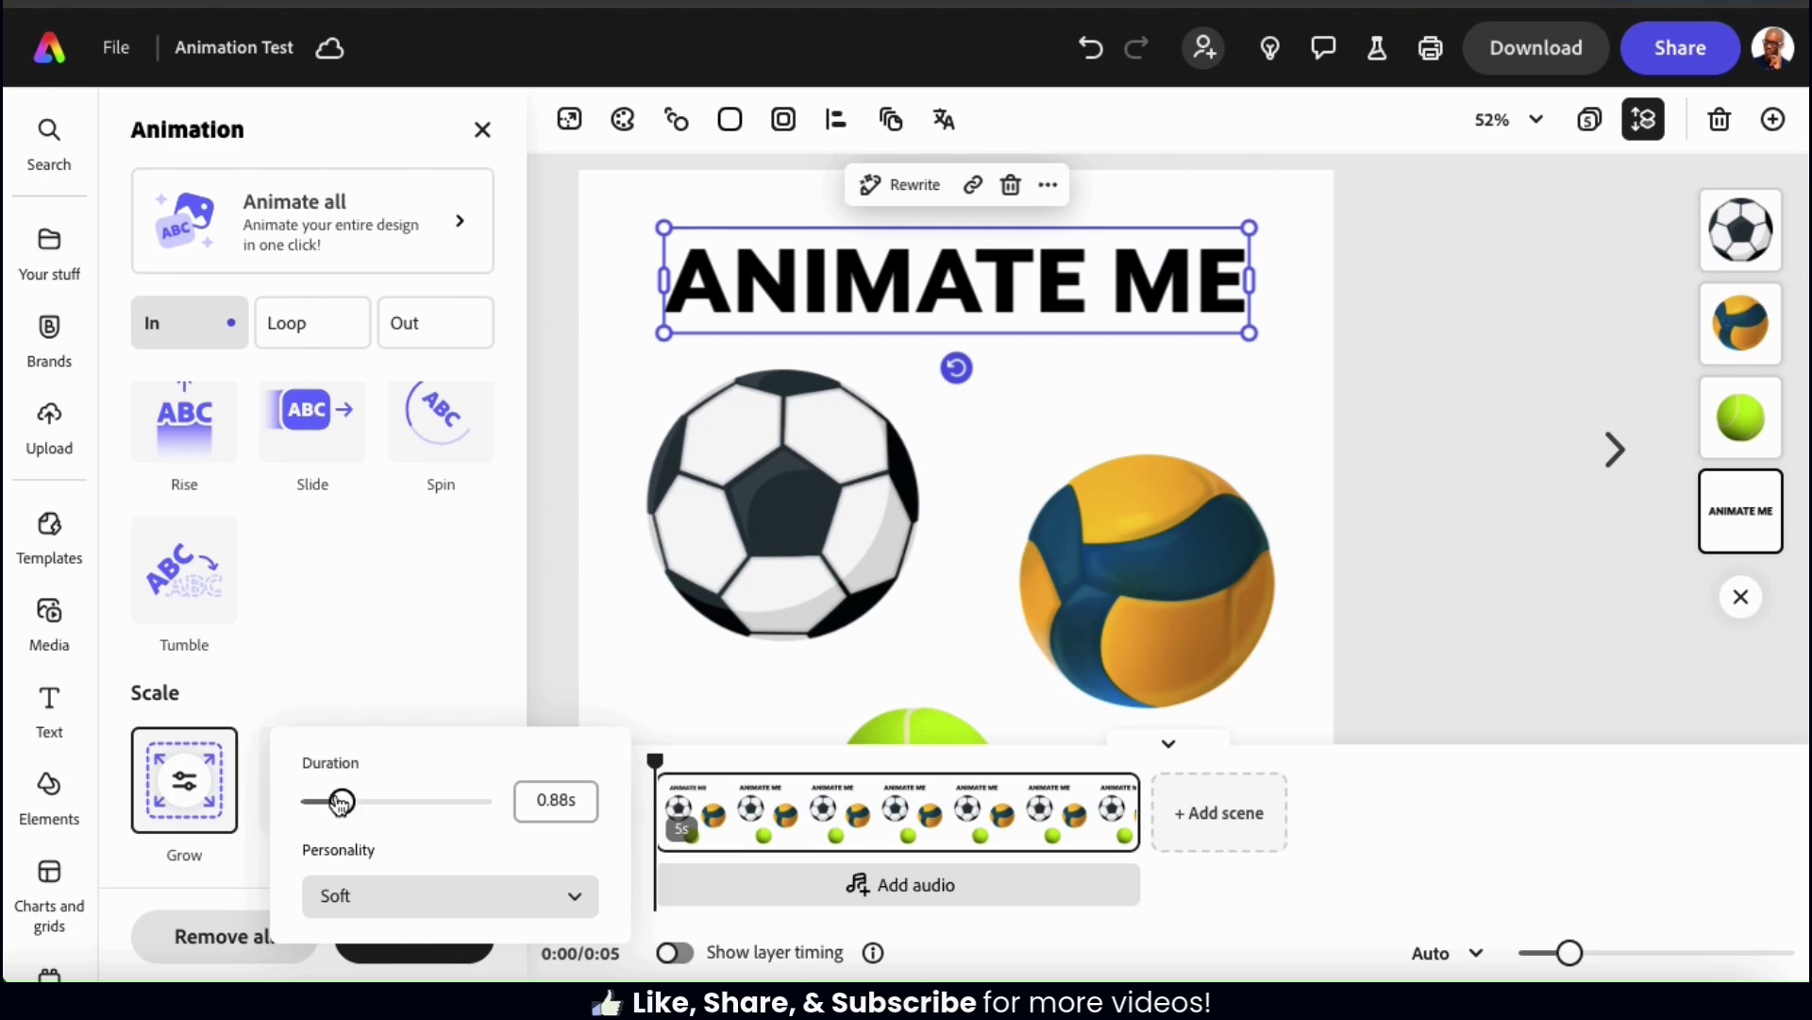
{"action": "left_click", "coordinate": [496, 852]}
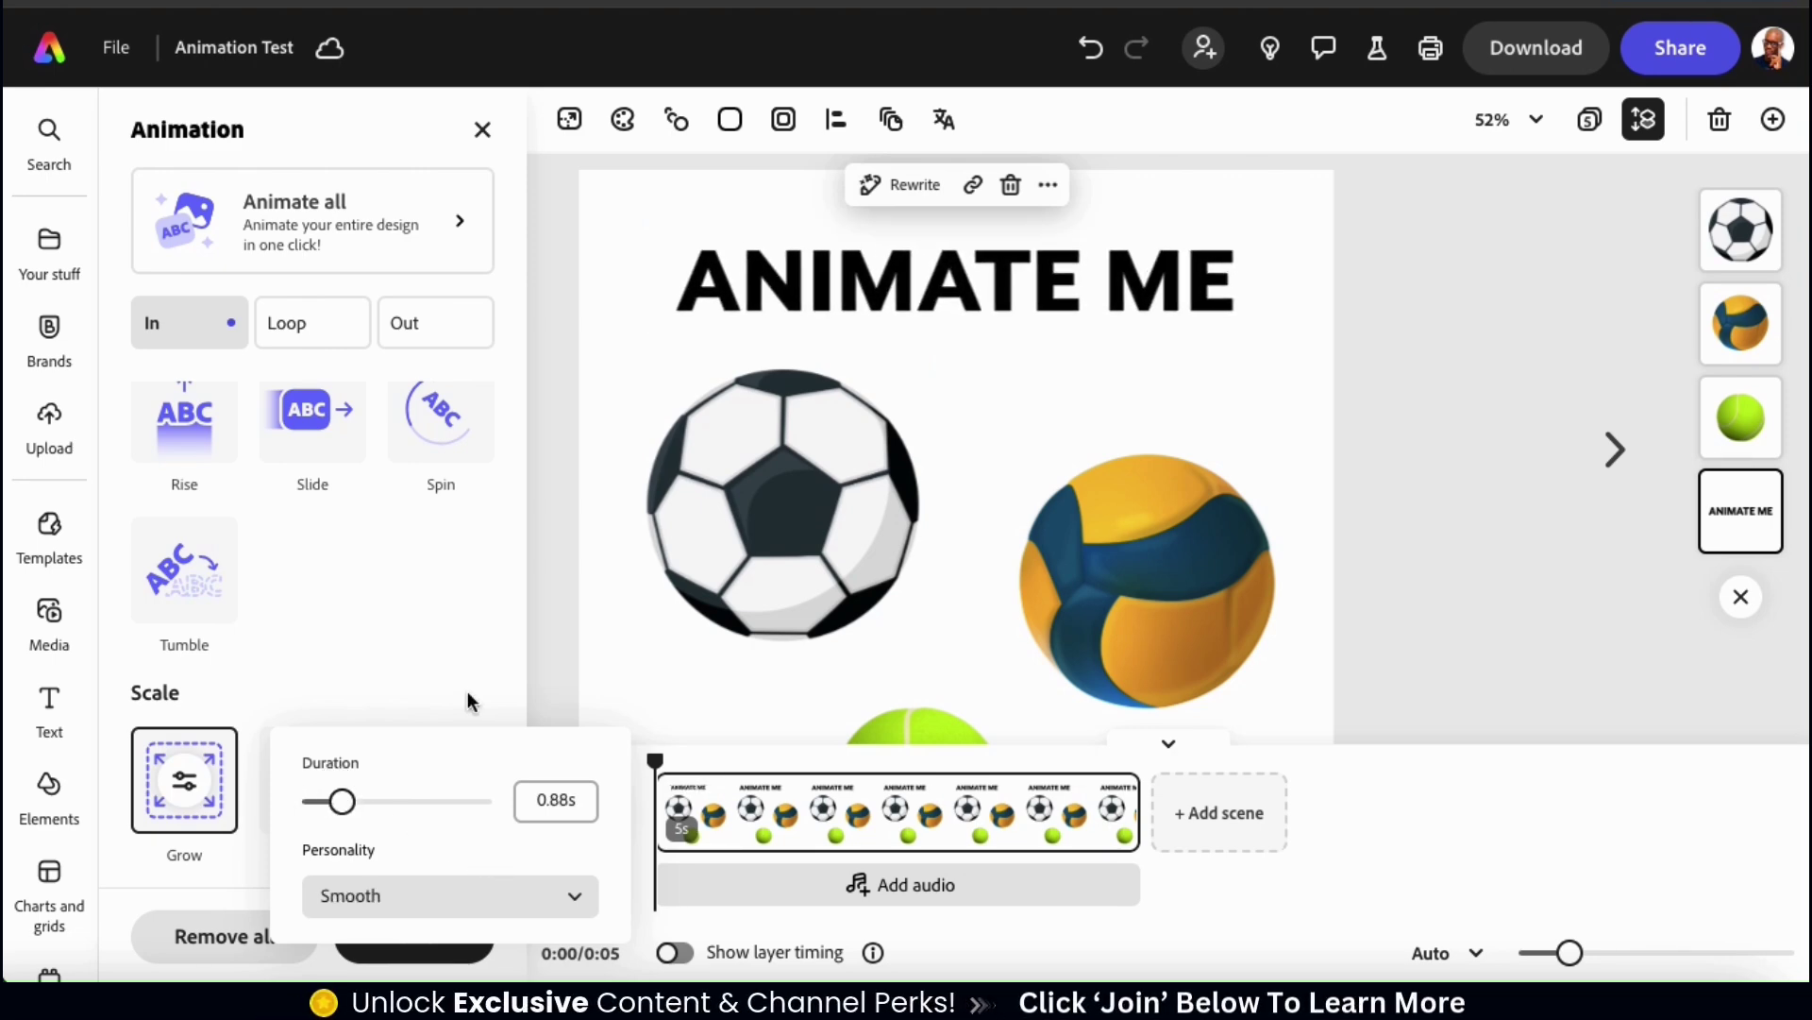
{"action": "left_click", "coordinate": [469, 697]}
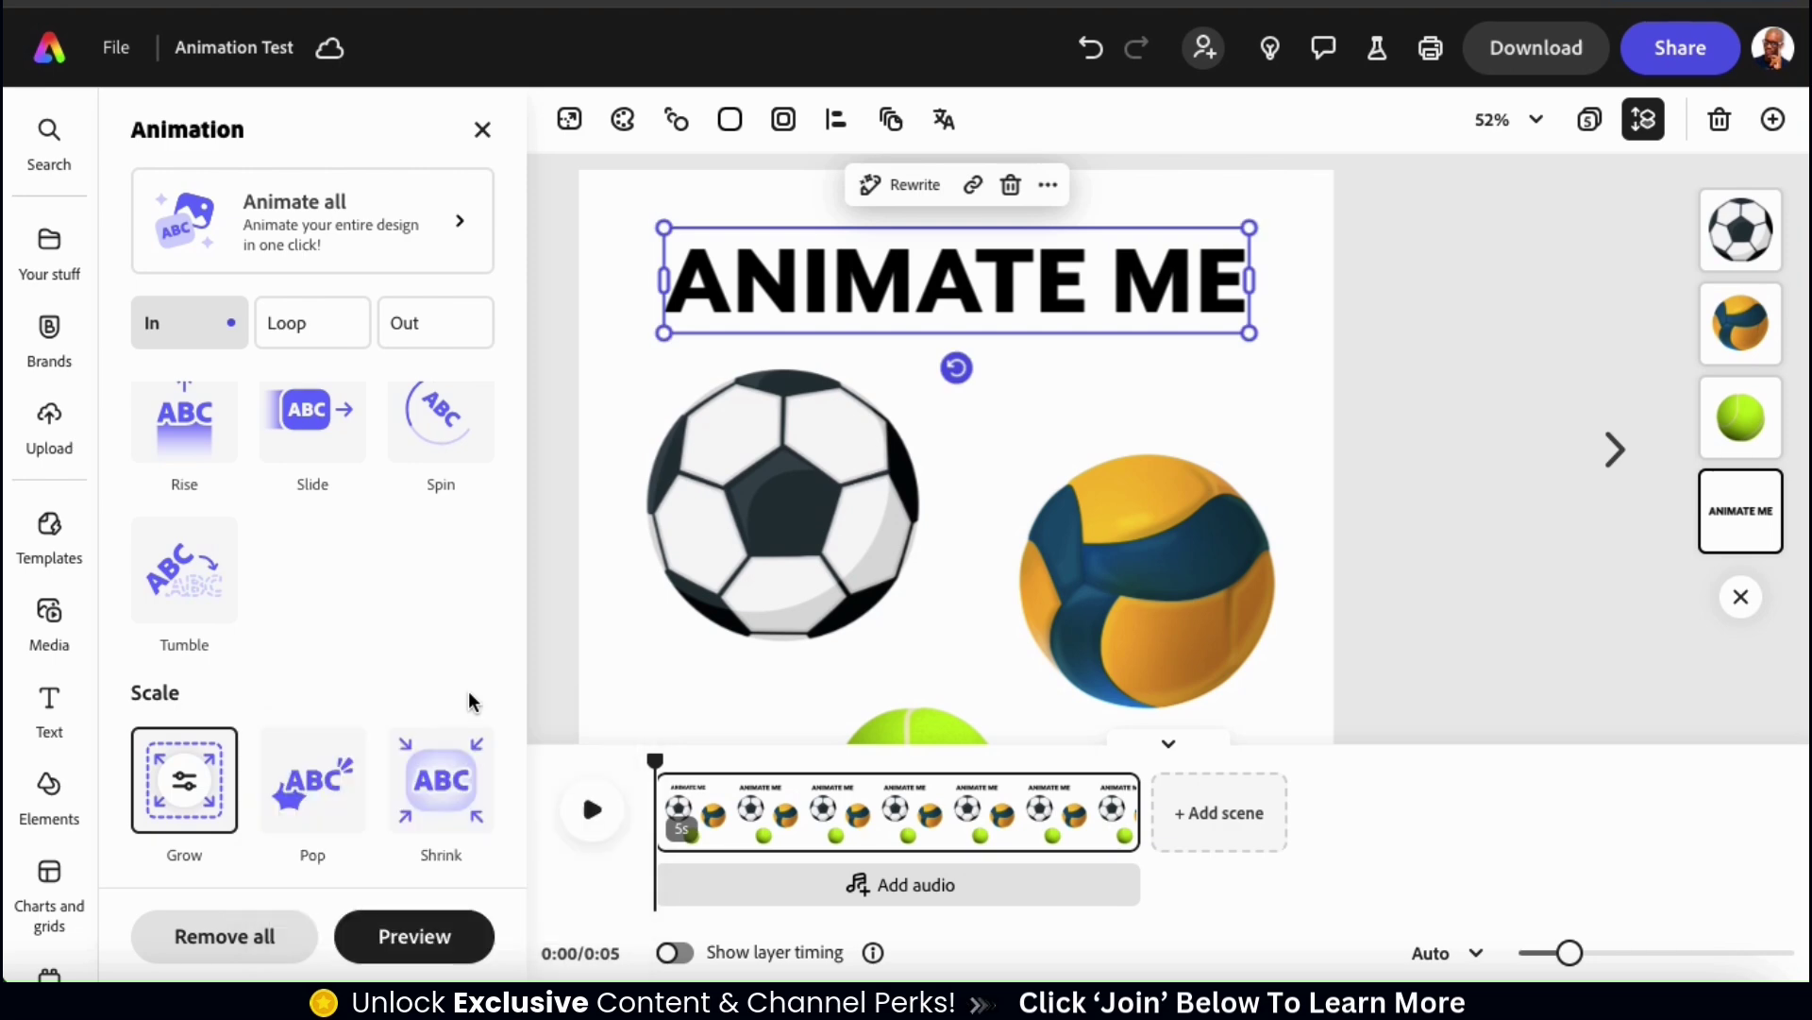
{"action": "scroll", "coordinate": [468, 689], "scroll_direction": "up", "scroll_amount": 5}
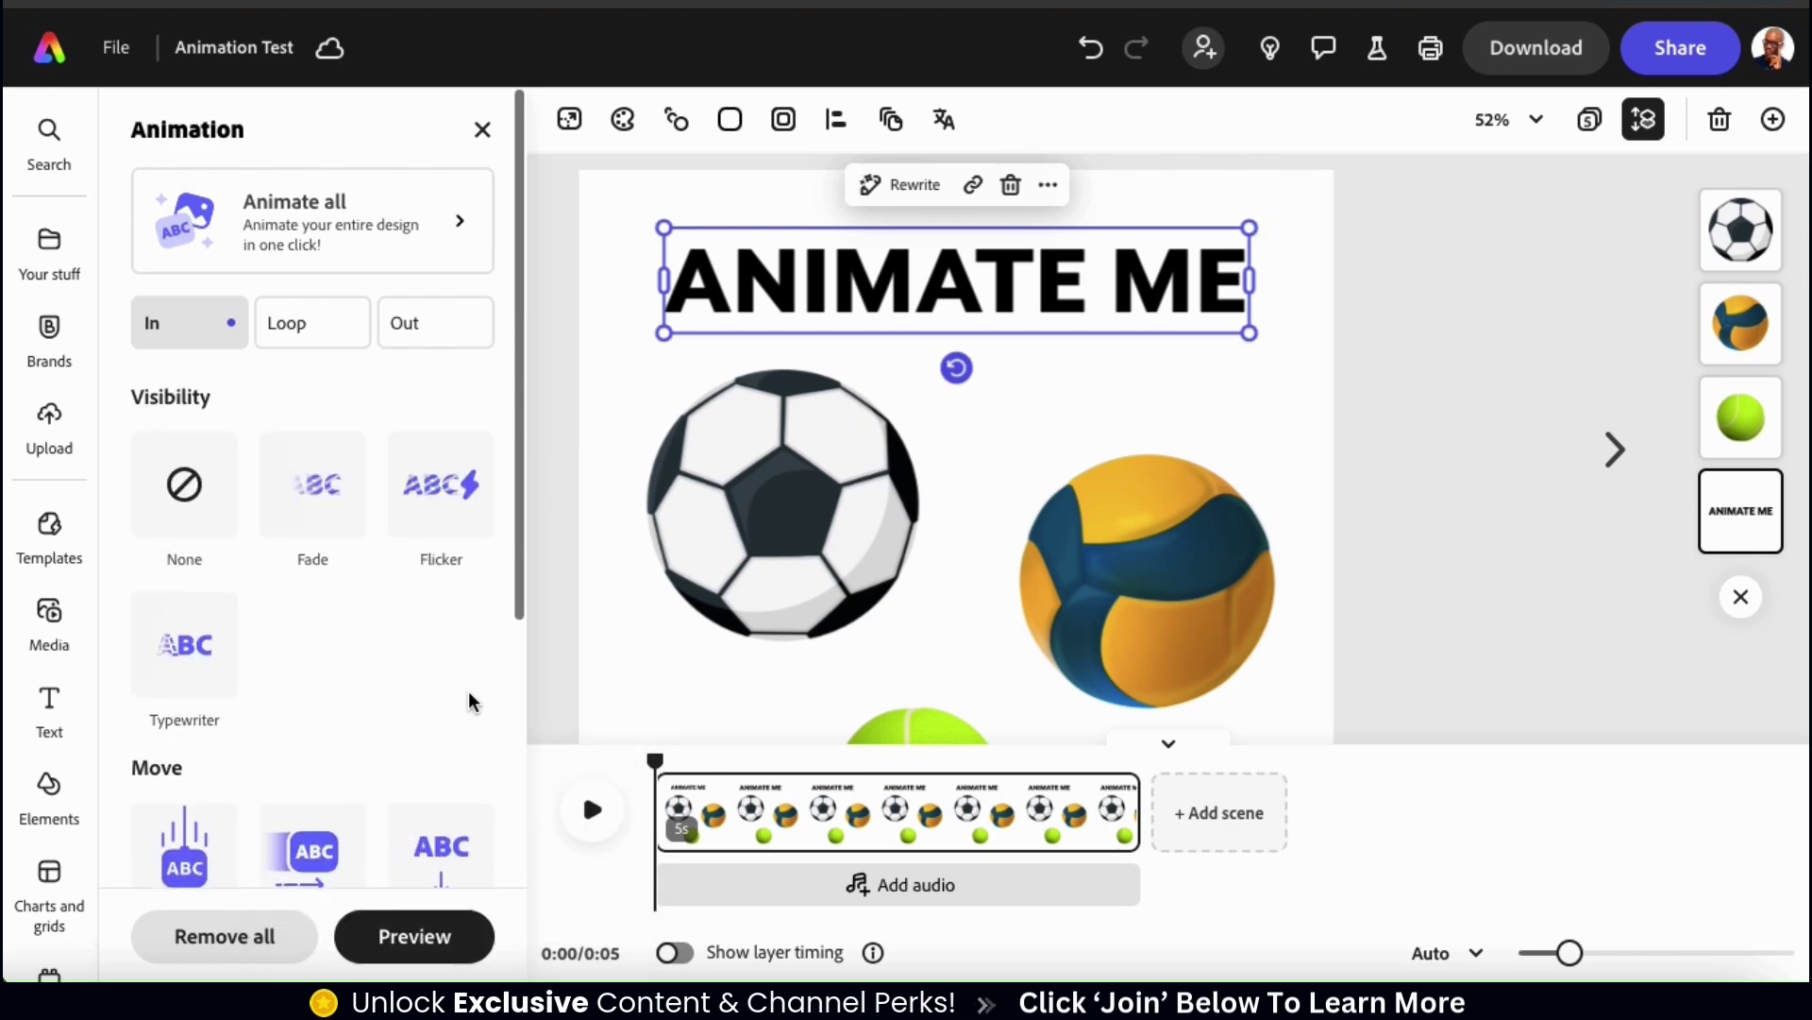
Add a Wiggle loop animation to ANIMATE ME with speed 60 and intensity 9.
{"action": "left_click", "coordinate": [324, 330]}
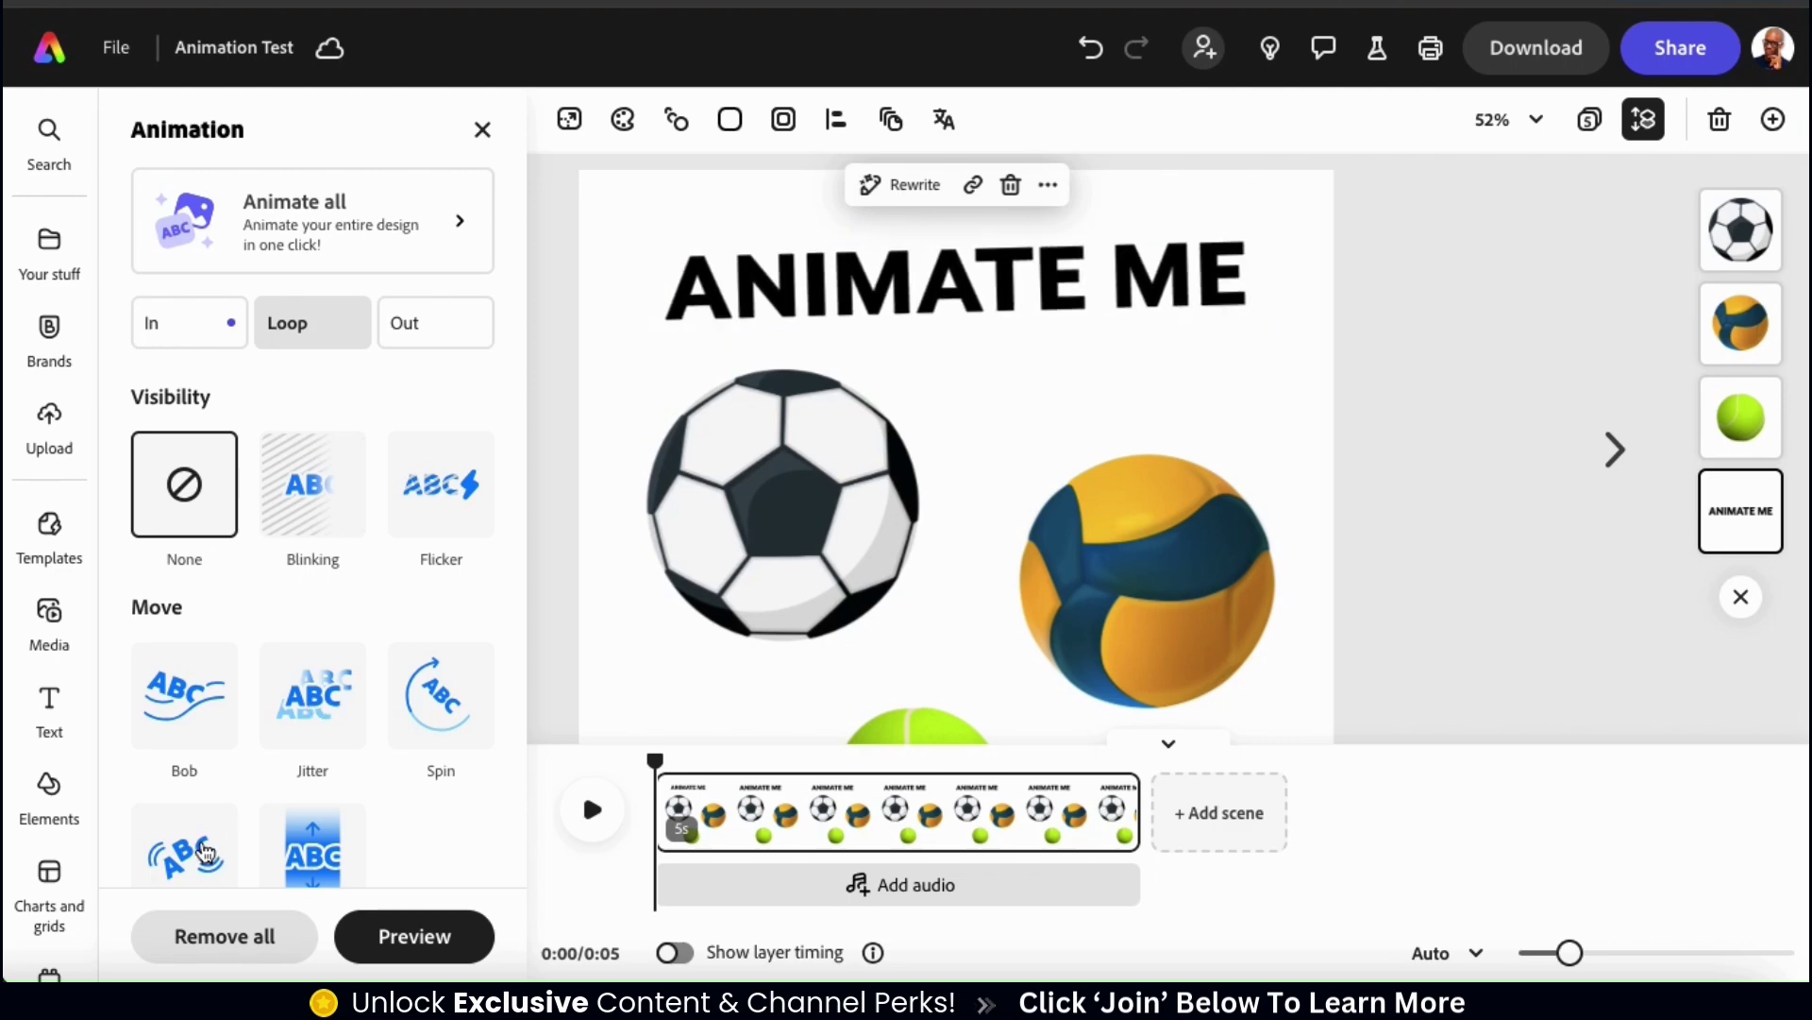
{"action": "scroll", "coordinate": [206, 852], "scroll_direction": "down", "scroll_amount": 3}
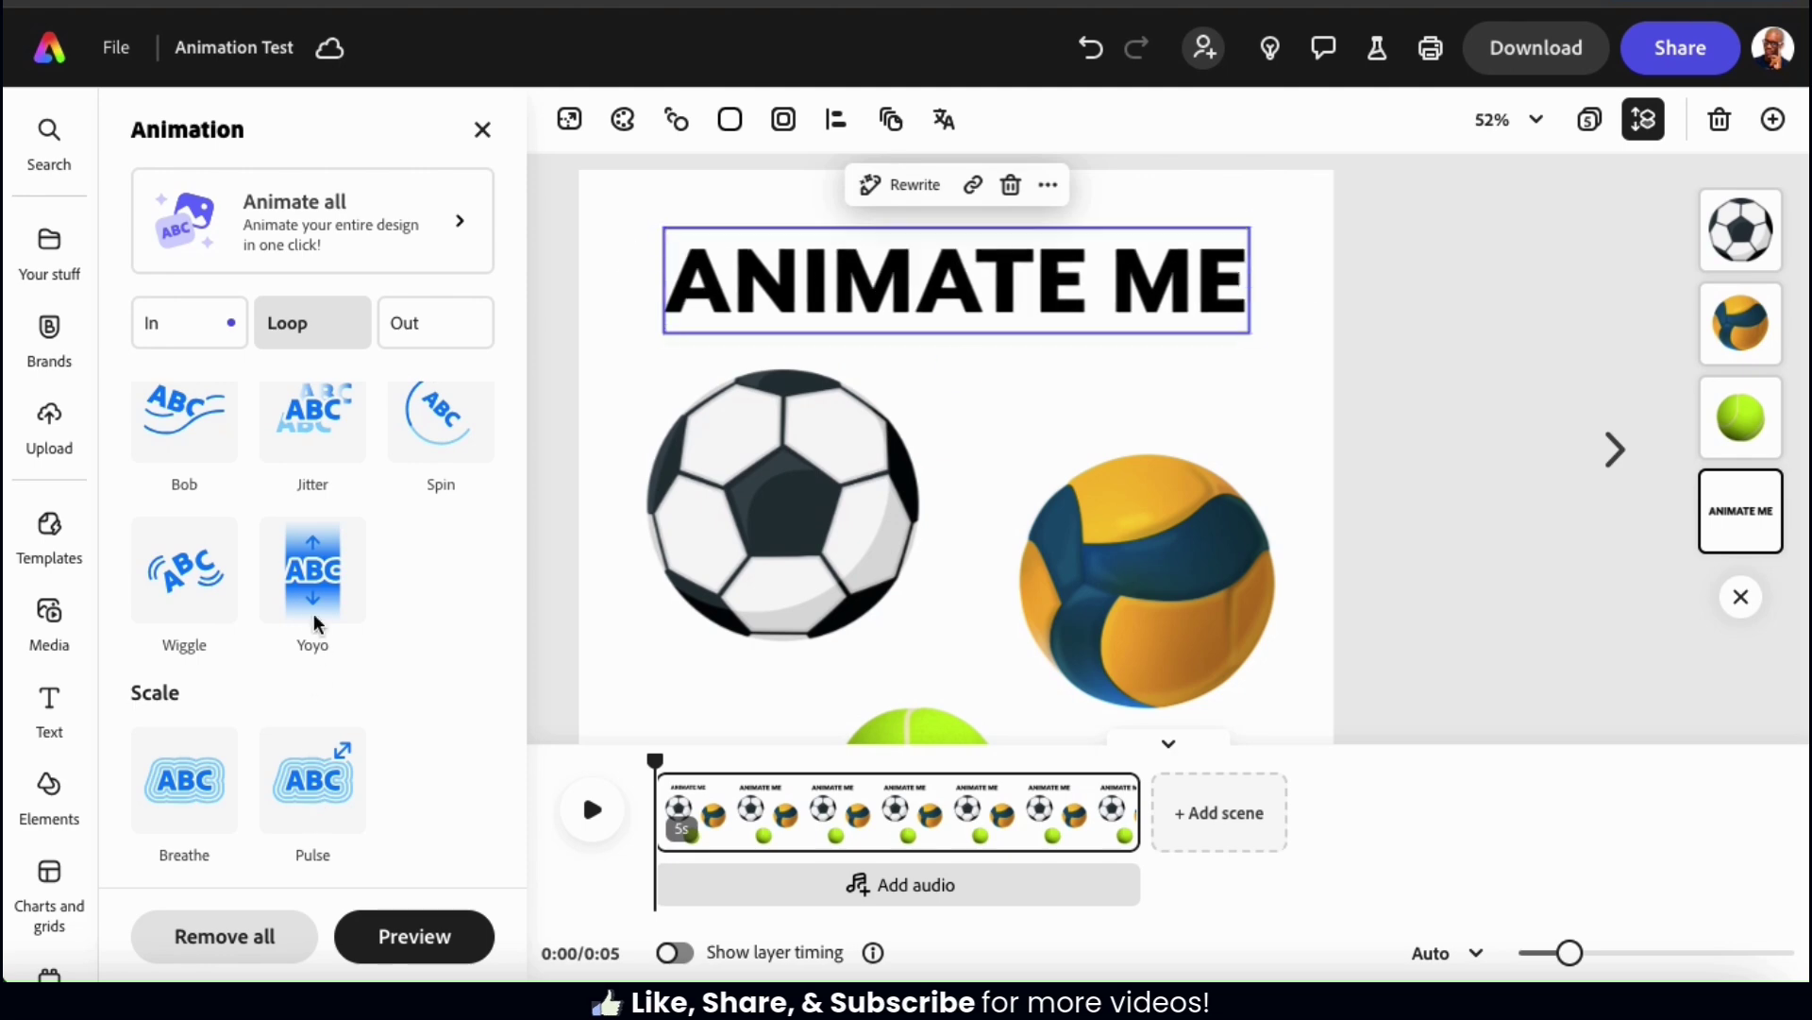
{"action": "left_click", "coordinate": [200, 583]}
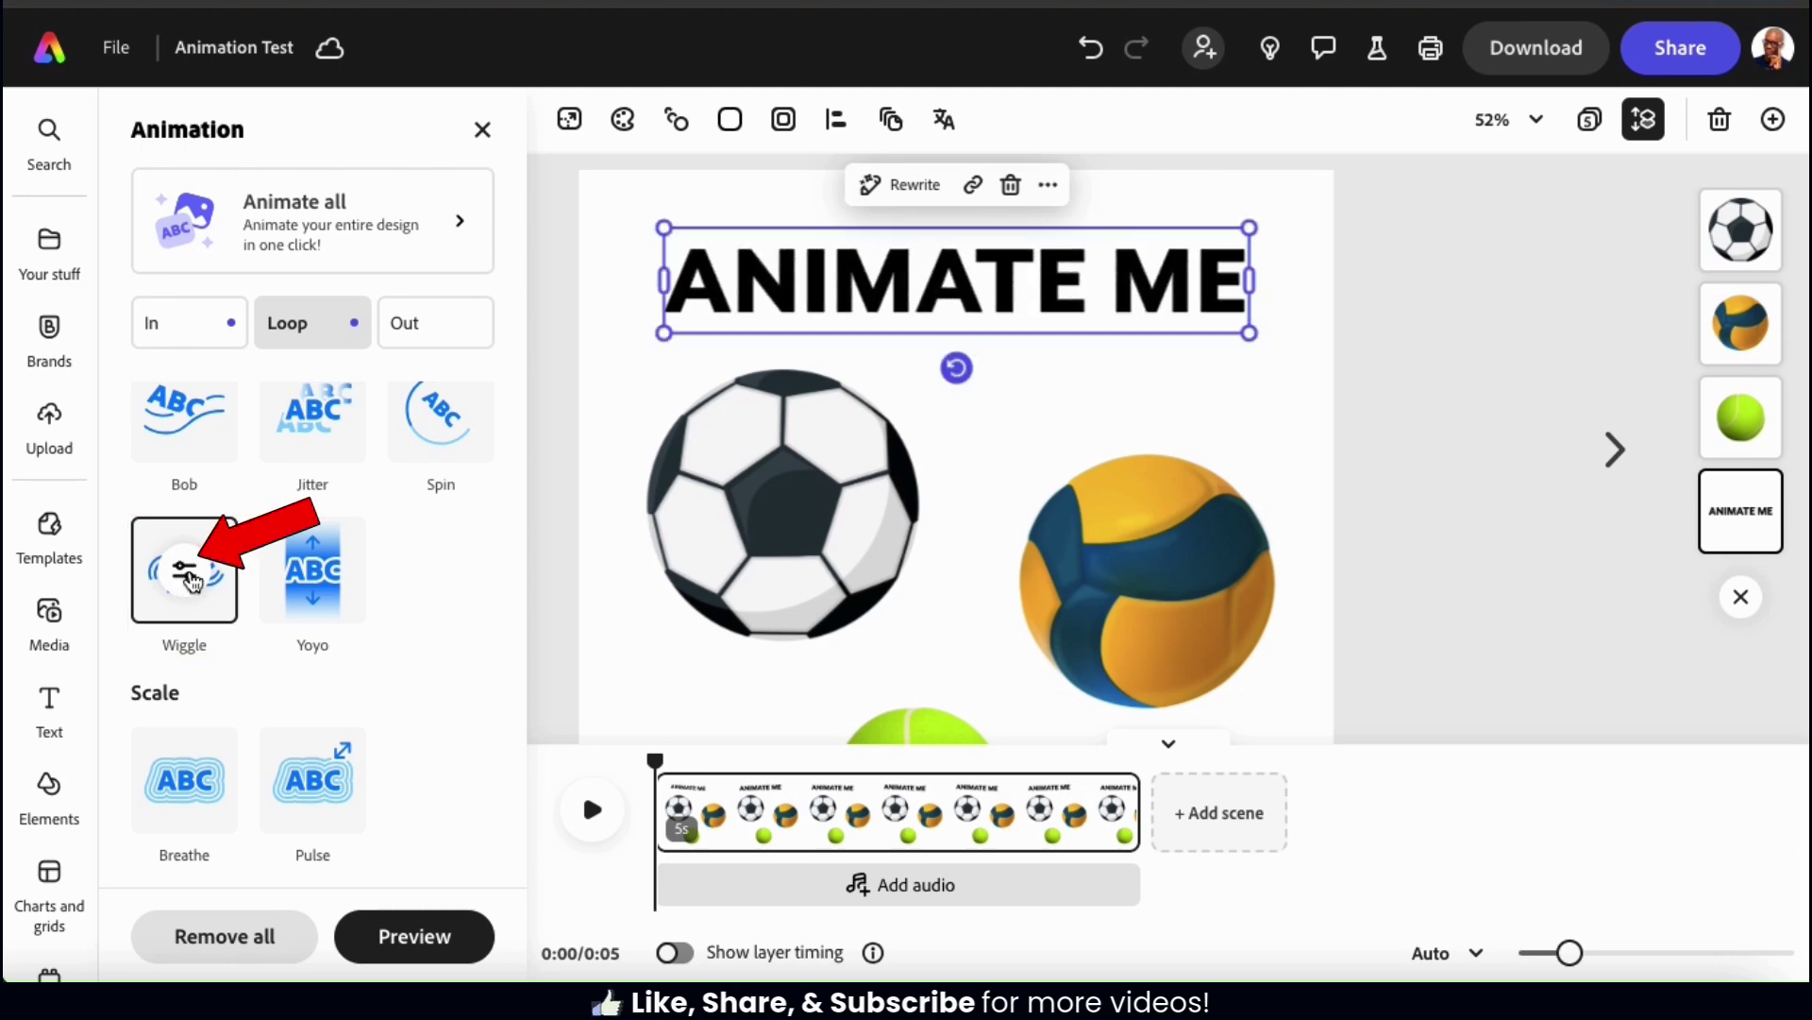
{"action": "left_click", "coordinate": [188, 580]}
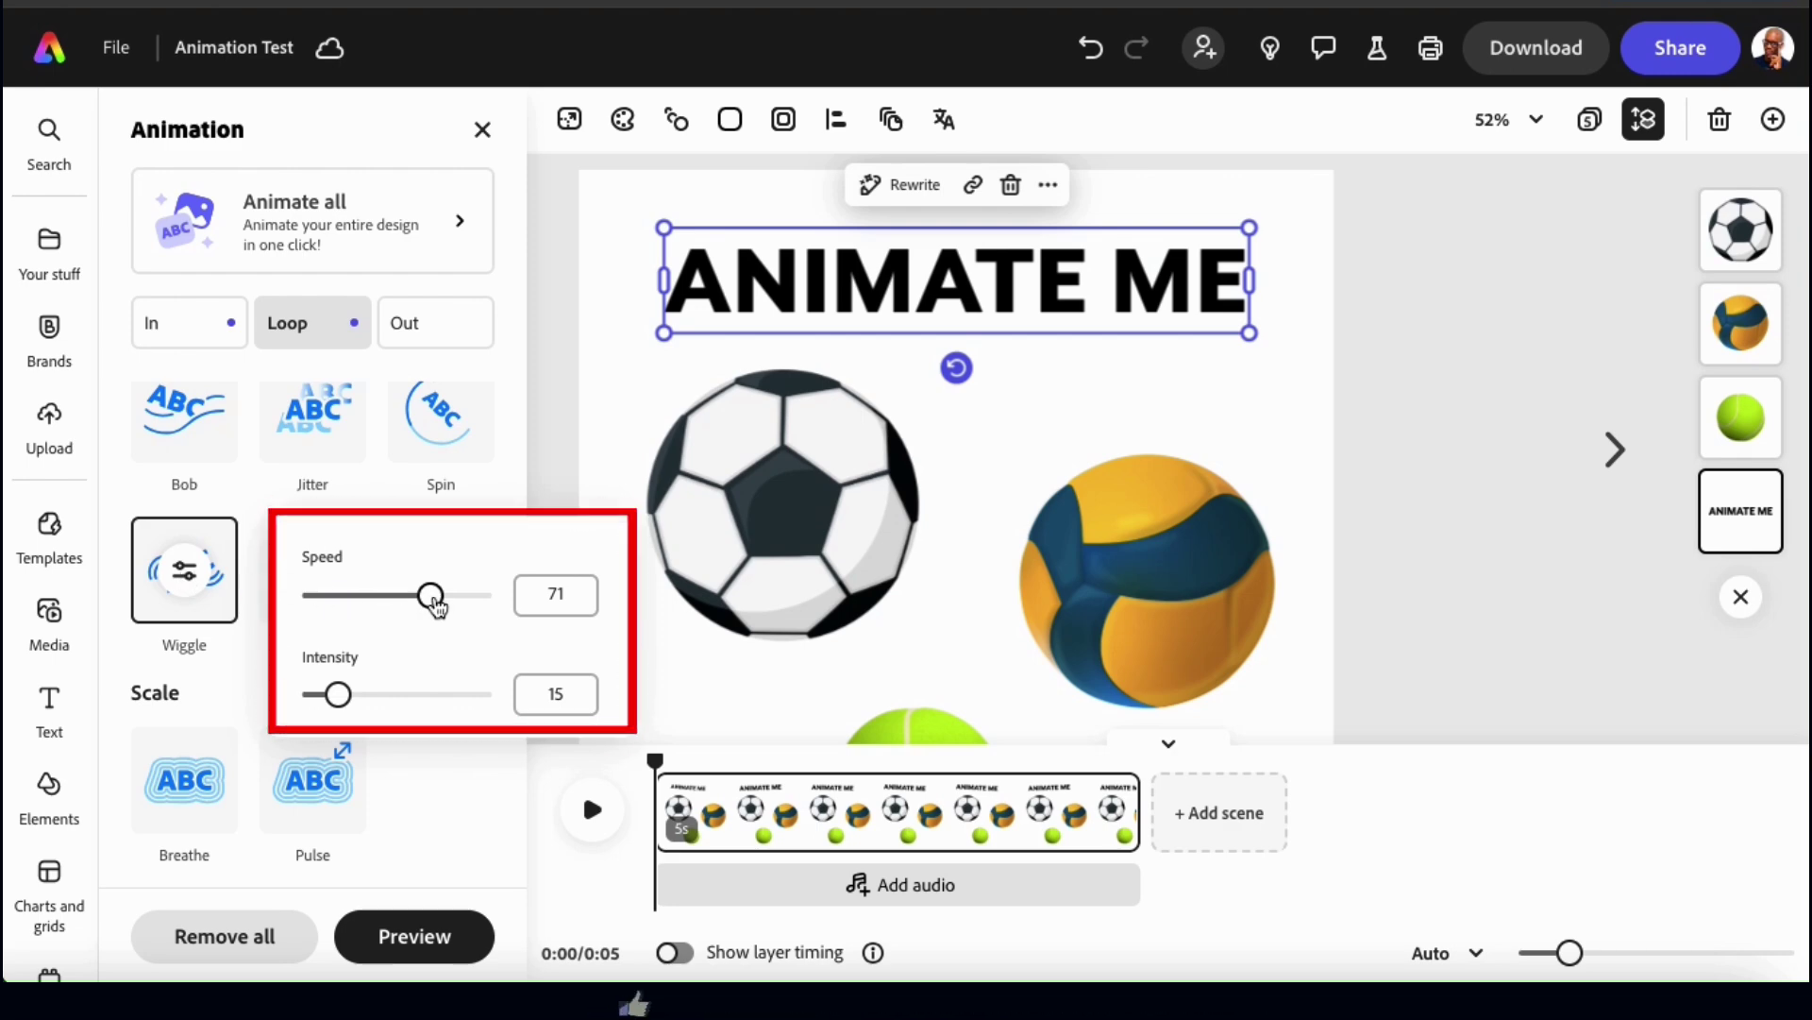
{"action": "left_click_drag", "start_coordinate": [437, 605], "coordinate": [408, 602]}
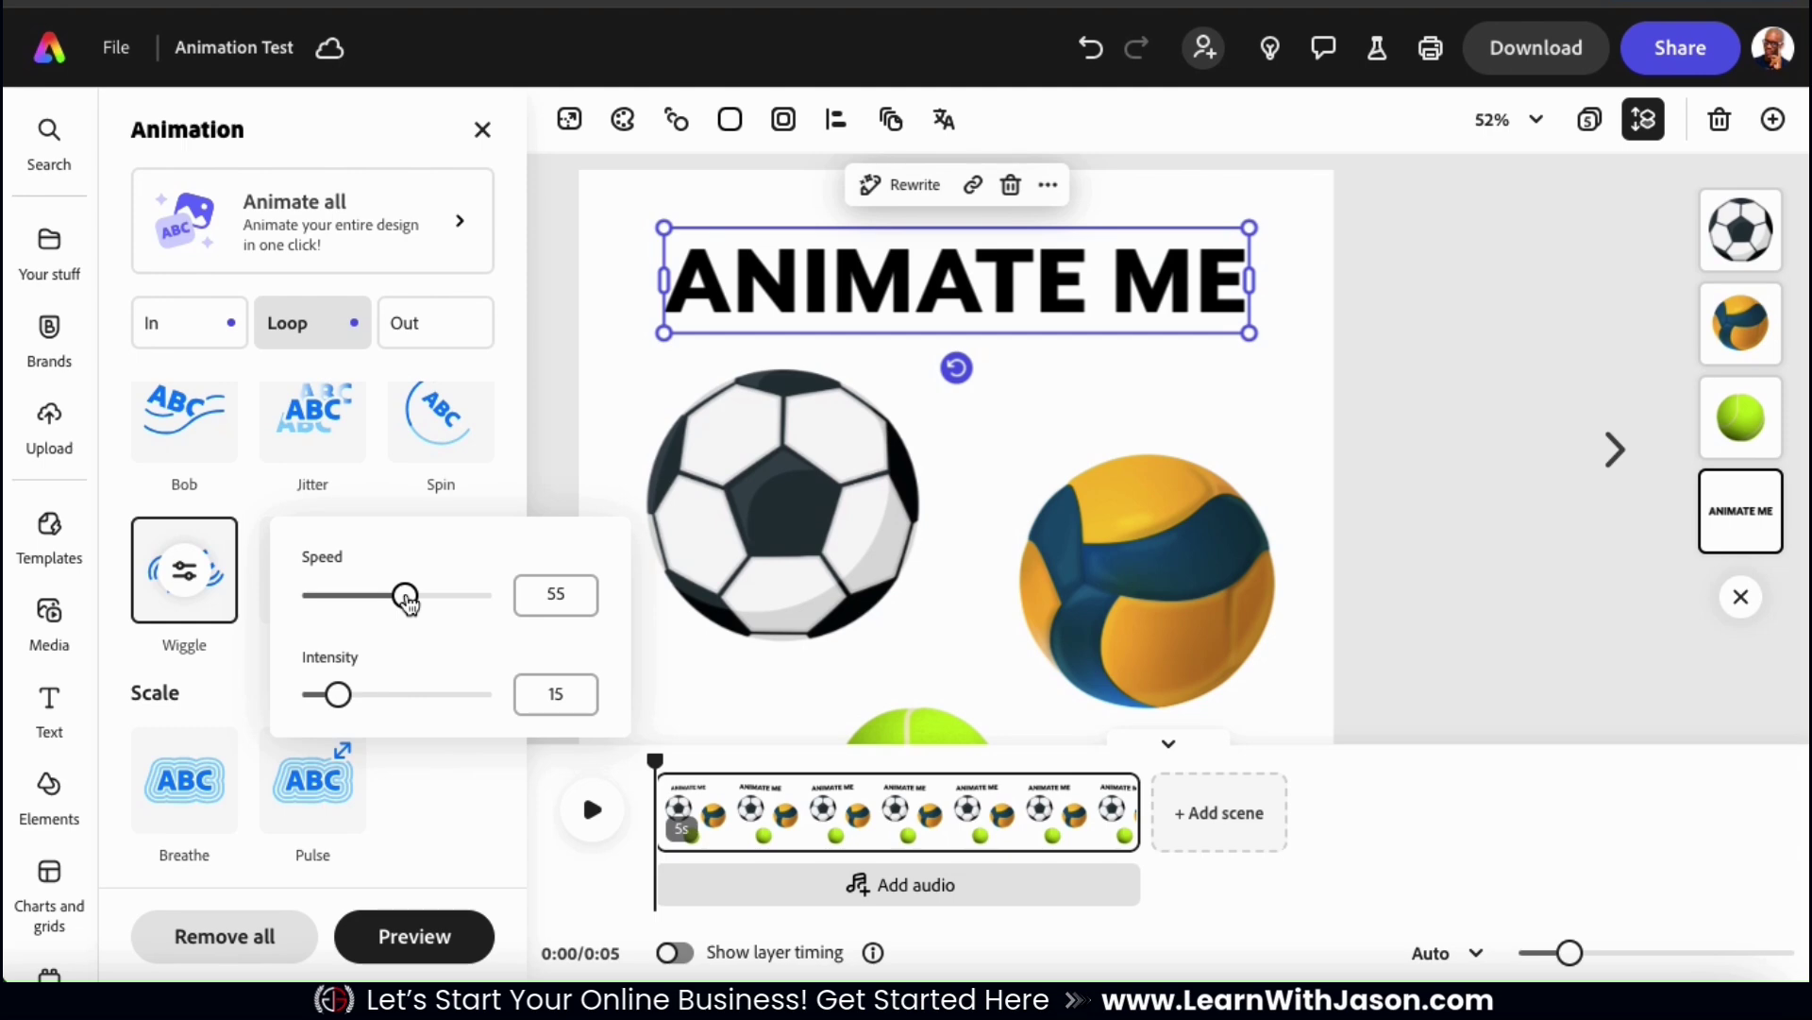
{"action": "left_click_drag", "start_coordinate": [409, 600], "coordinate": [418, 601]}
{"action": "mouse_move", "coordinate": [344, 706]}
{"action": "left_mouse_down"}
{"action": "mouse_move", "coordinate": [401, 699]}
{"action": "mouse_move", "coordinate": [321, 695]}
{"action": "left_mouse_up"}
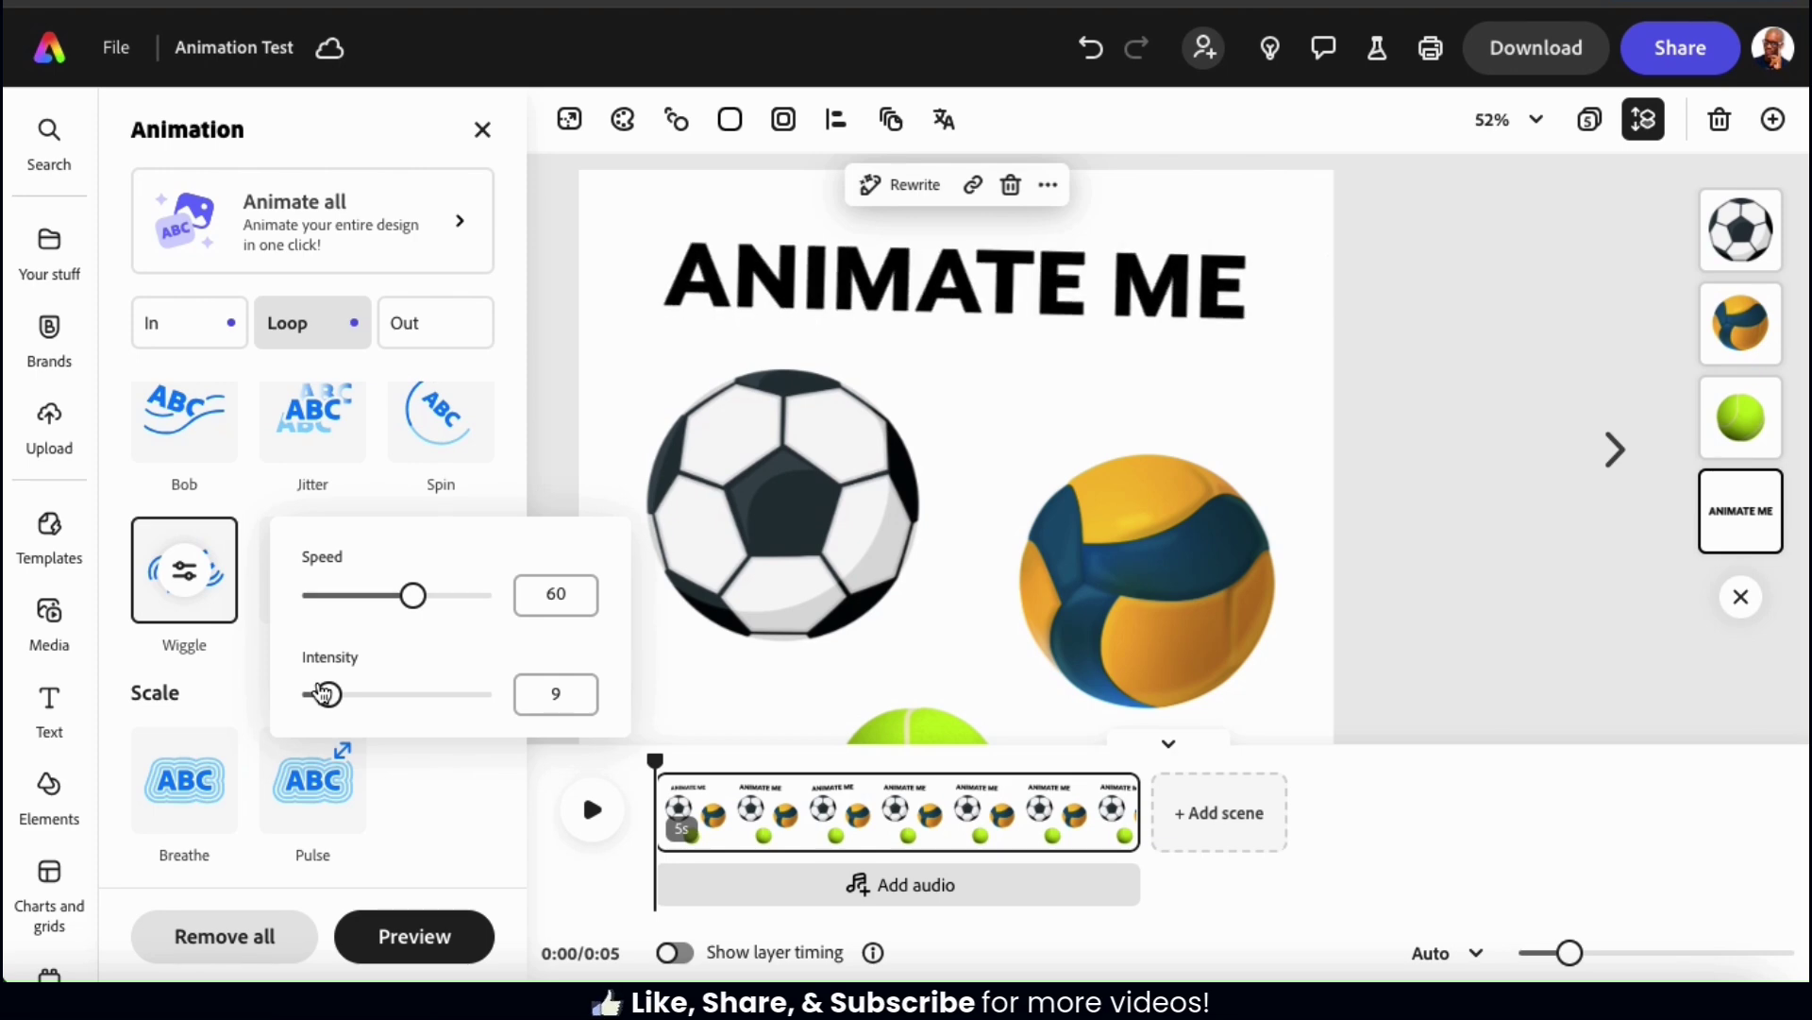
{"action": "left_click", "coordinate": [519, 498]}
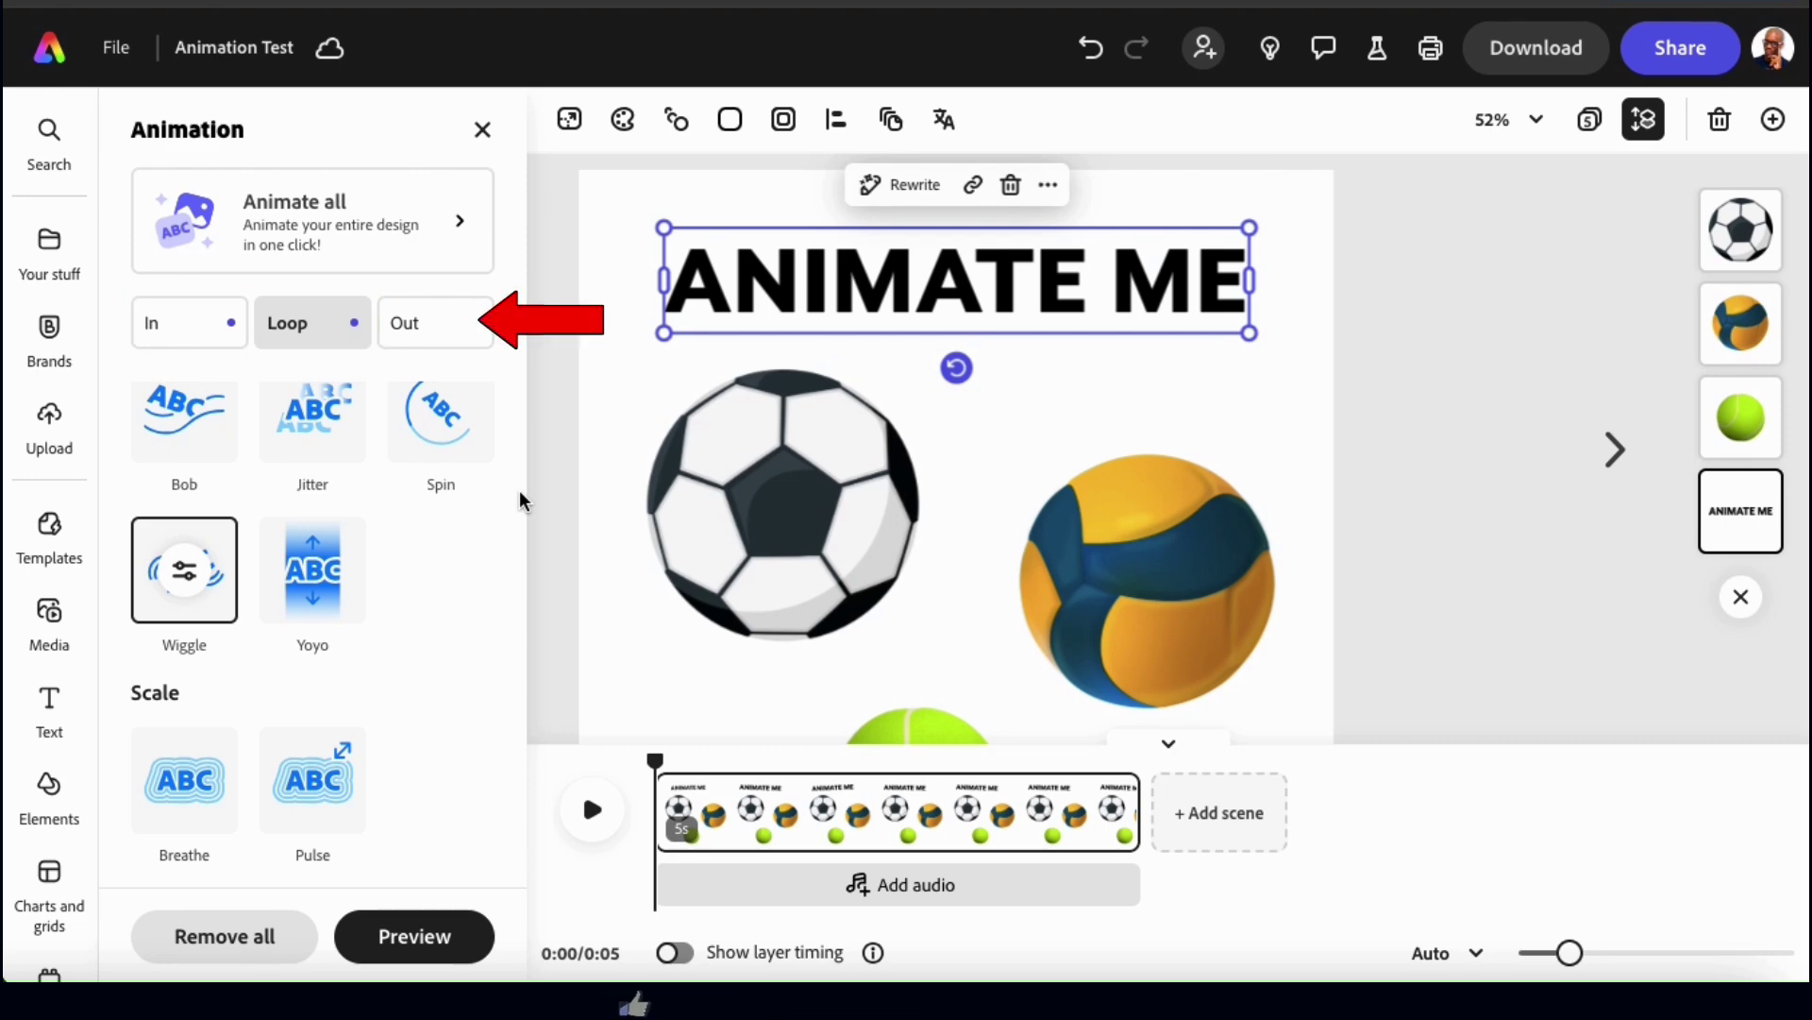
Apply a Shrink exit animation to ANIMATE ME lasting about 0.84 seconds.
{"action": "left_click", "coordinate": [418, 320]}
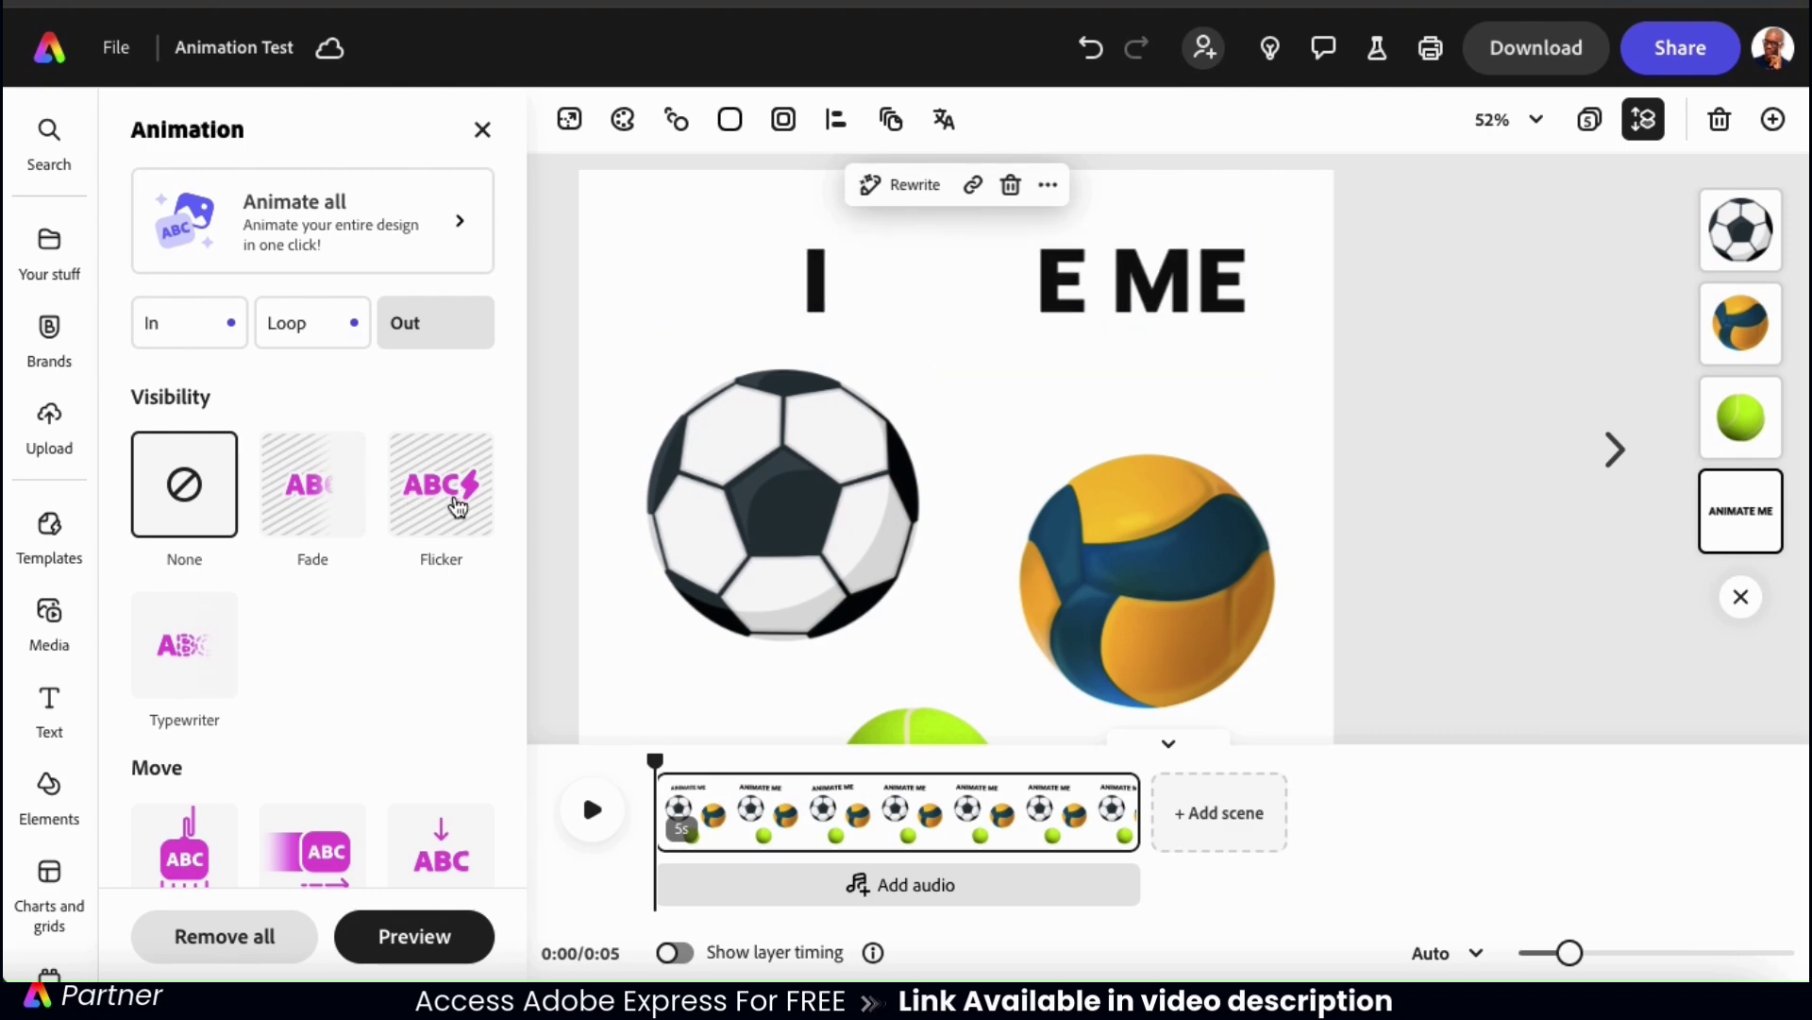
{"action": "scroll", "coordinate": [457, 507], "scroll_direction": "down", "scroll_amount": 1}
{"action": "scroll", "coordinate": [458, 507], "scroll_direction": "down", "scroll_amount": 2}
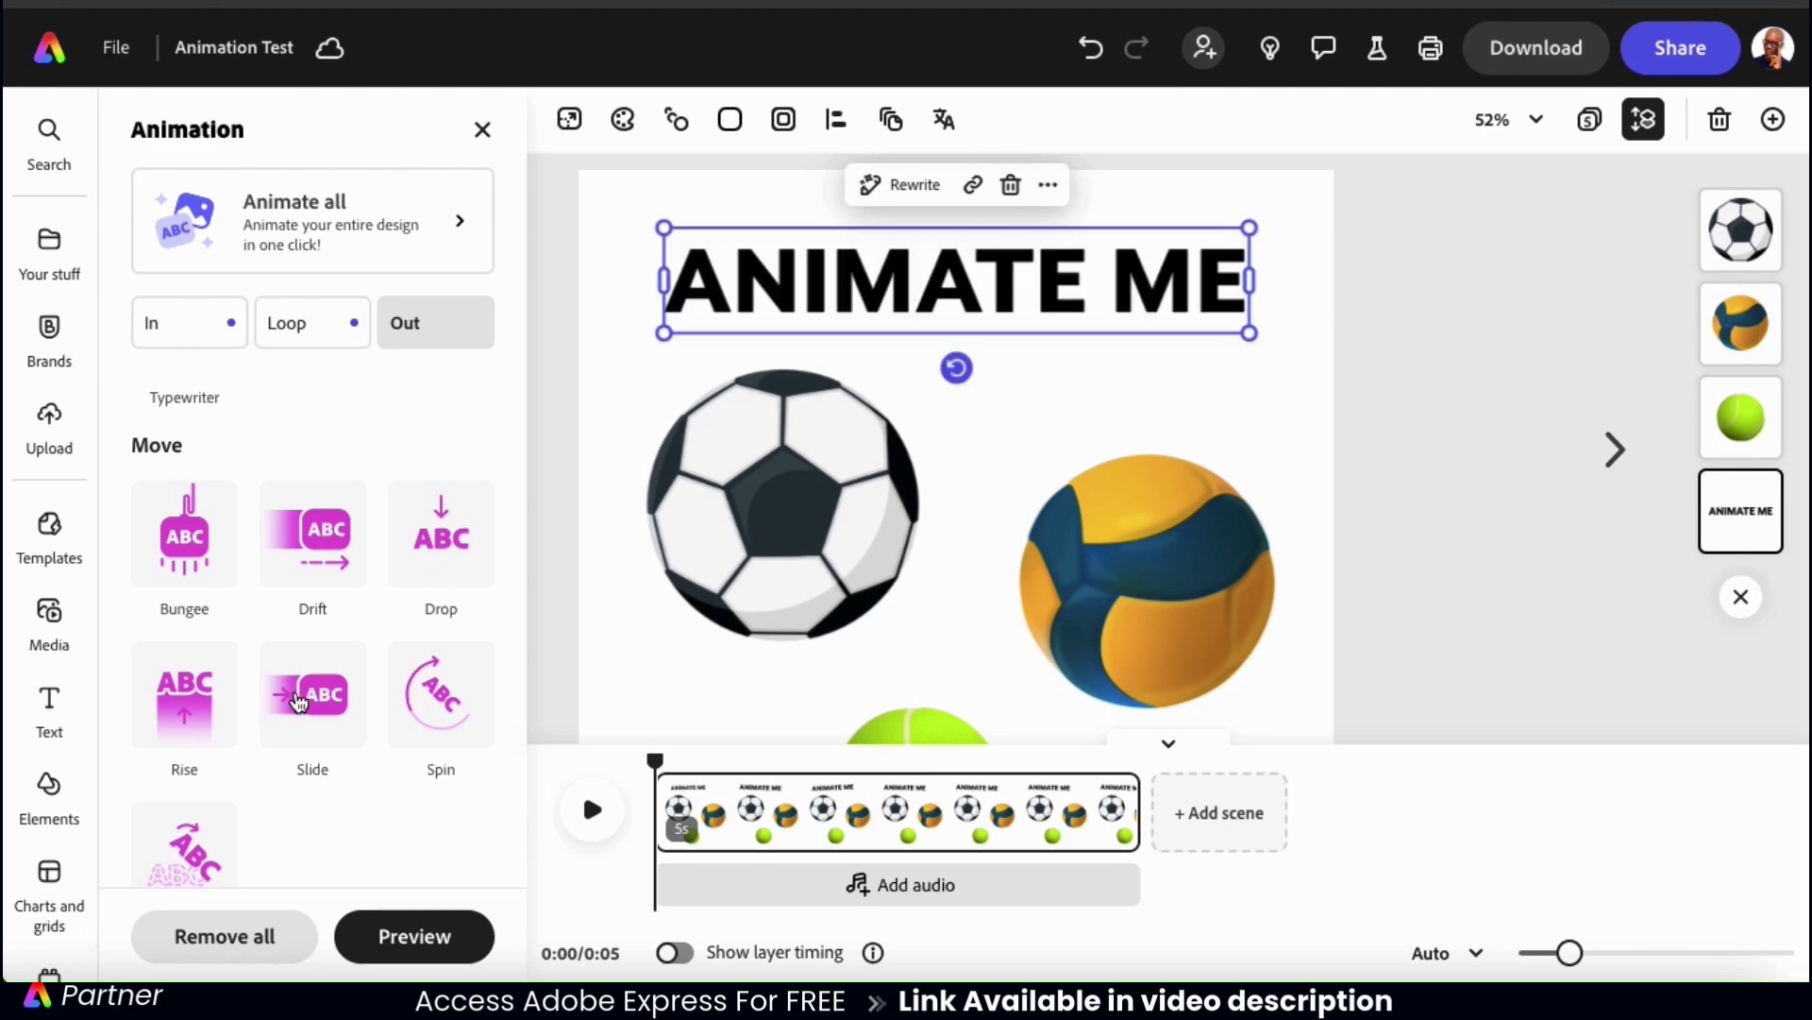
{"action": "scroll", "coordinate": [299, 700], "scroll_direction": "down", "scroll_amount": 3}
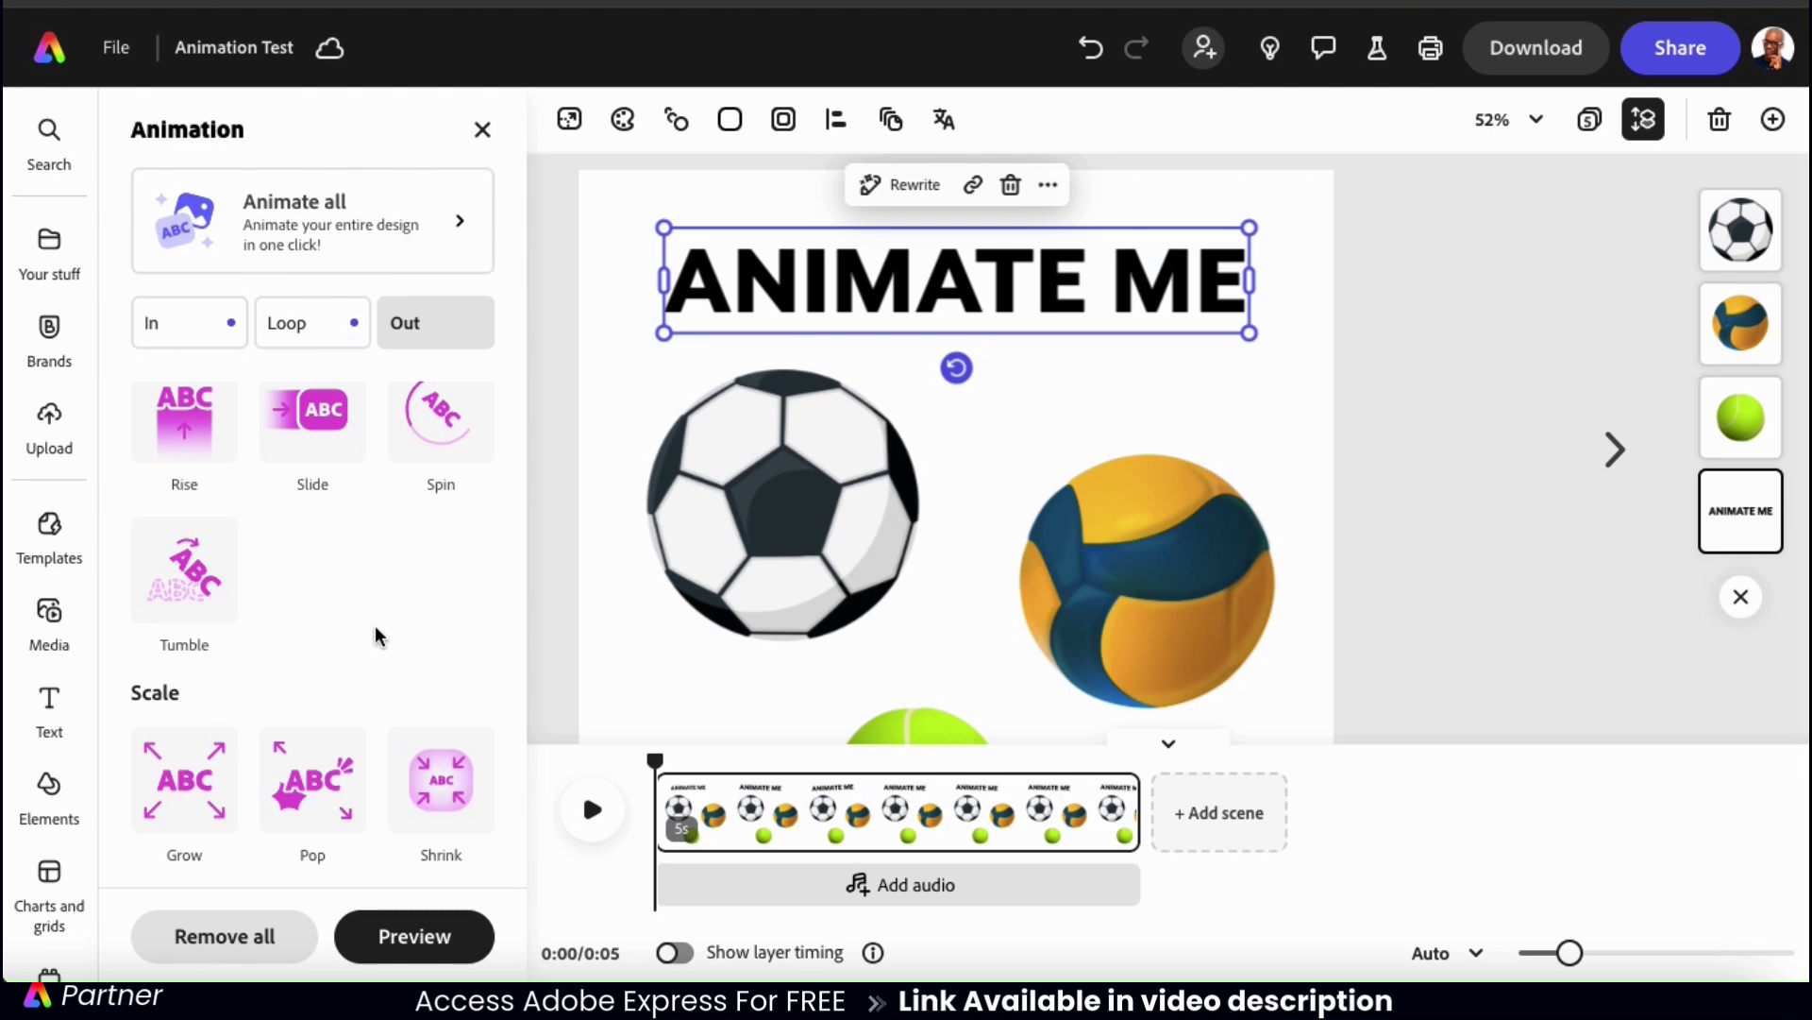
{"action": "left_click", "coordinate": [448, 800]}
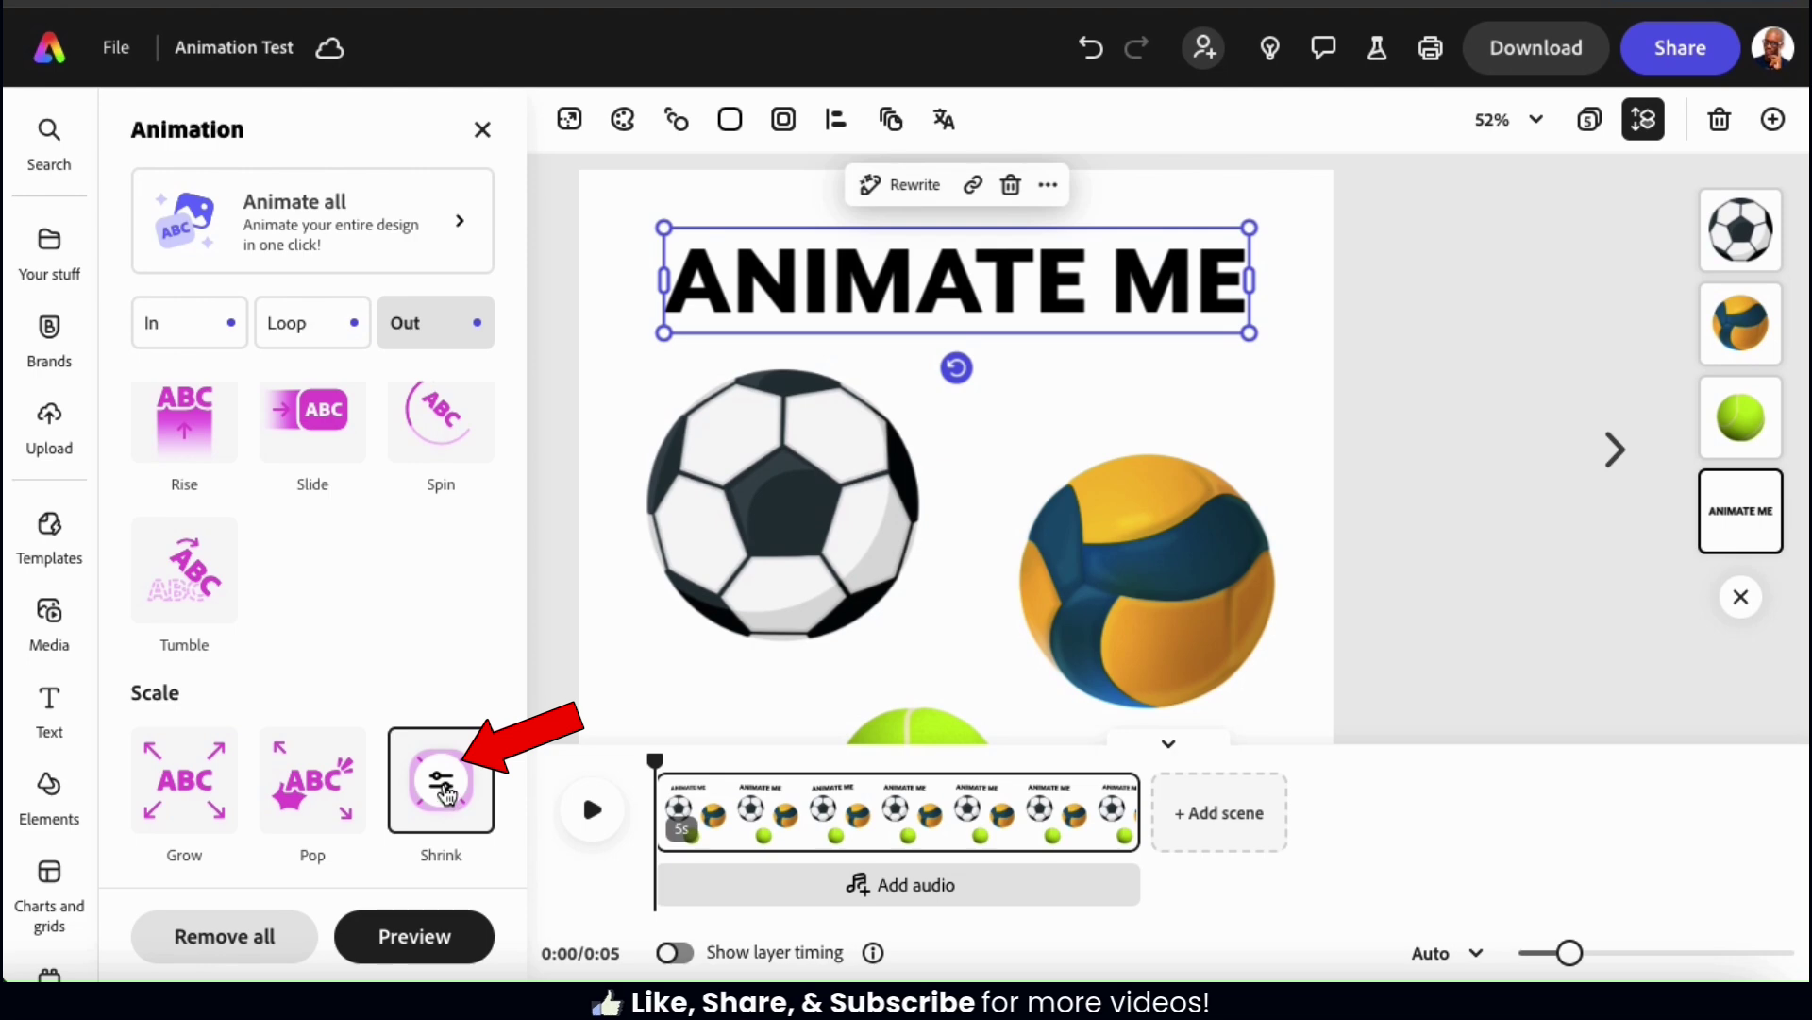
{"action": "left_click", "coordinate": [443, 784]}
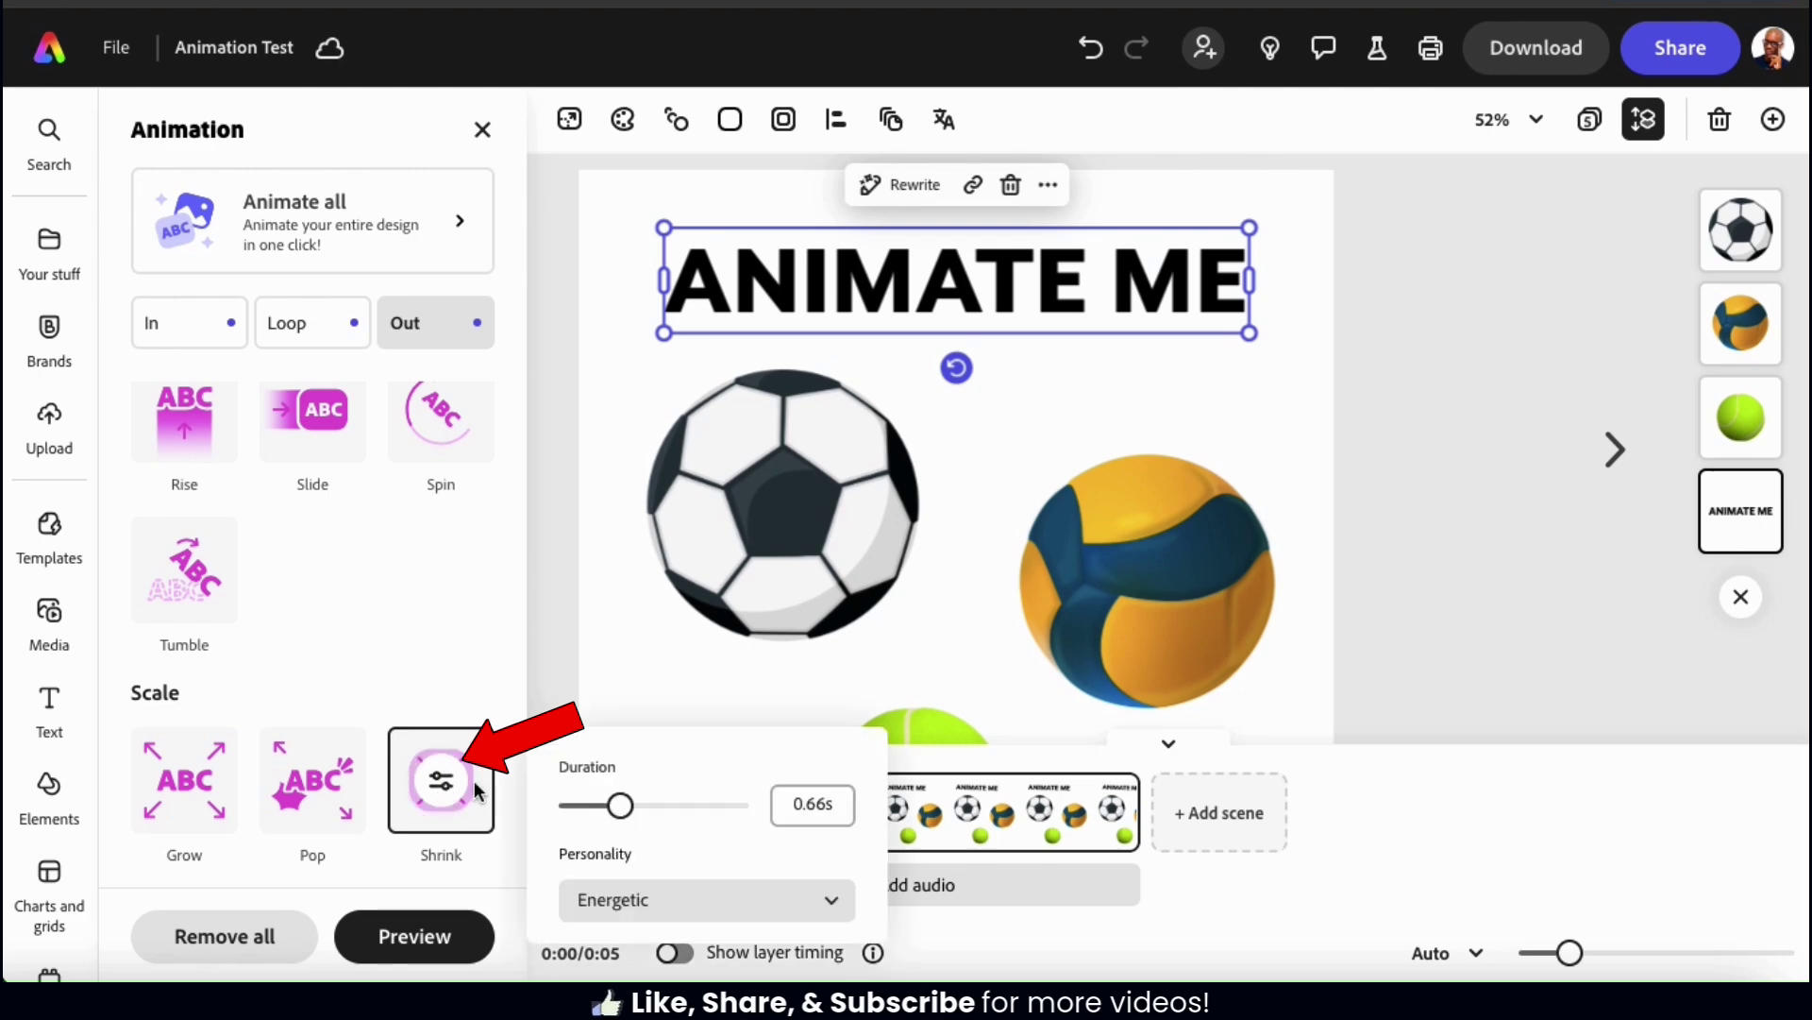
{"action": "left_click_drag", "start_coordinate": [620, 798], "coordinate": [641, 801]}
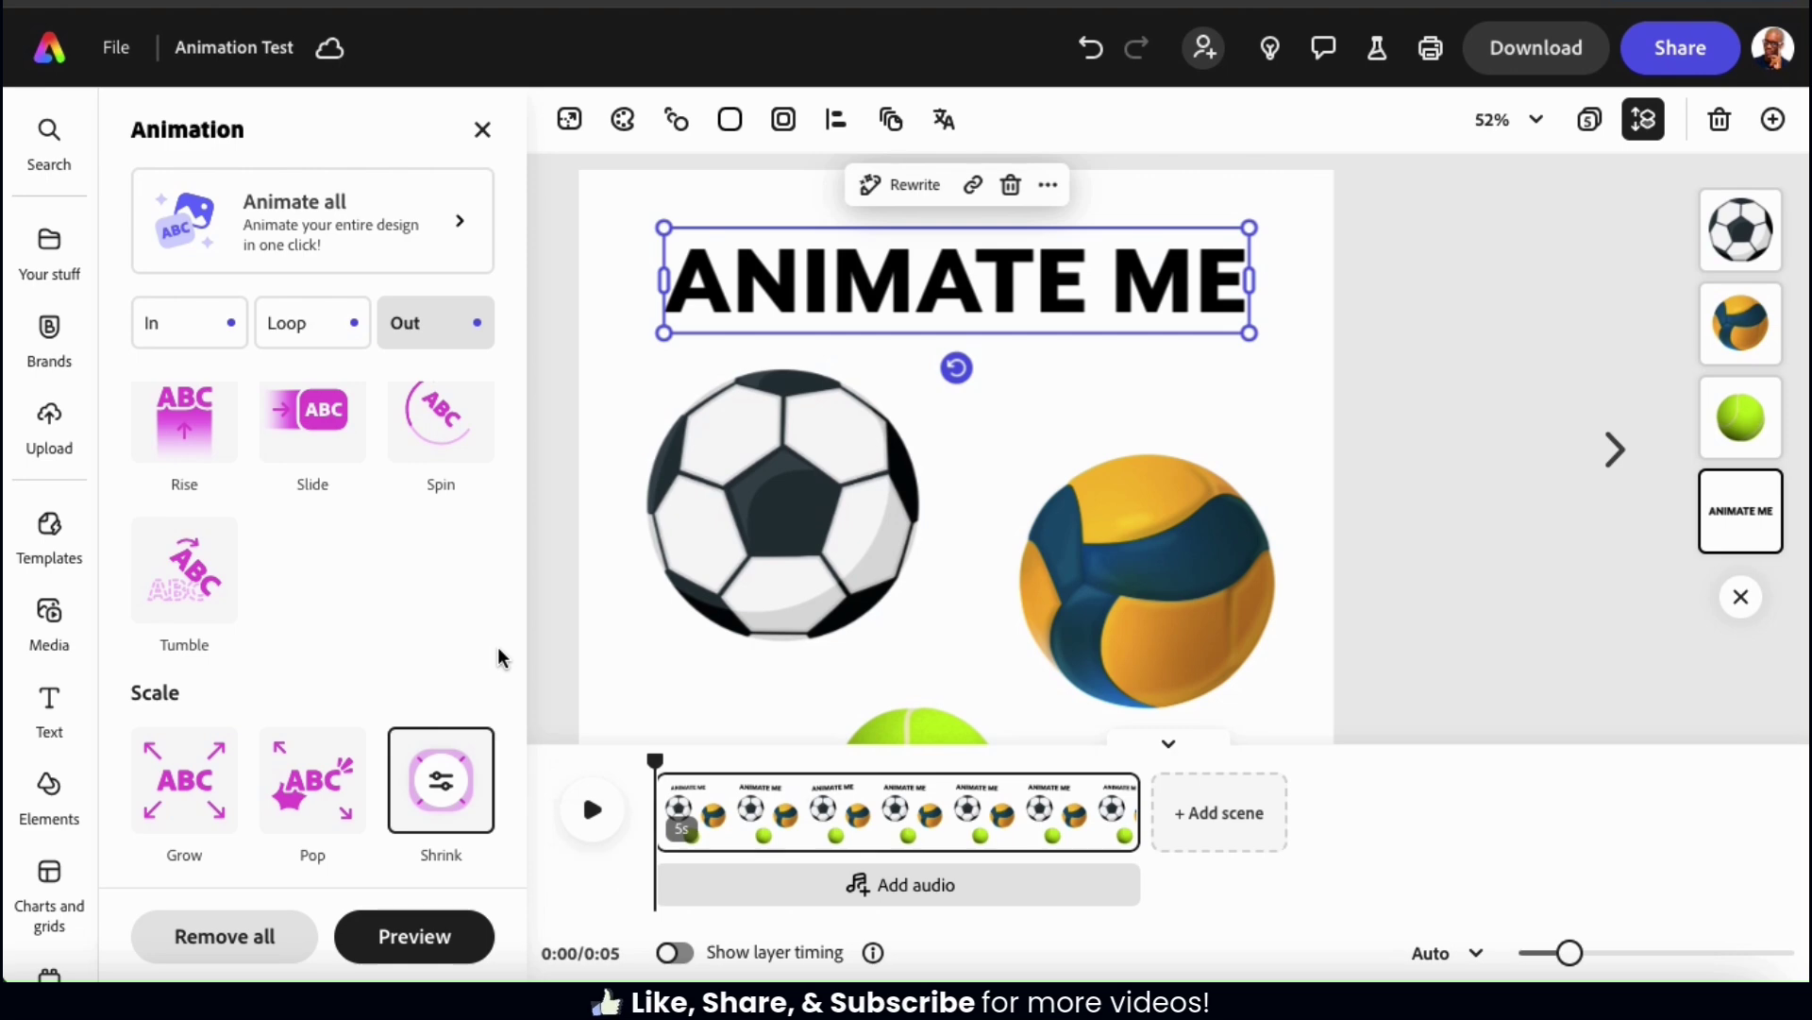
{"action": "scroll", "coordinate": [497, 650], "scroll_direction": "up", "scroll_amount": 5}
{"action": "scroll", "coordinate": [500, 657], "scroll_direction": "up", "scroll_amount": 2}
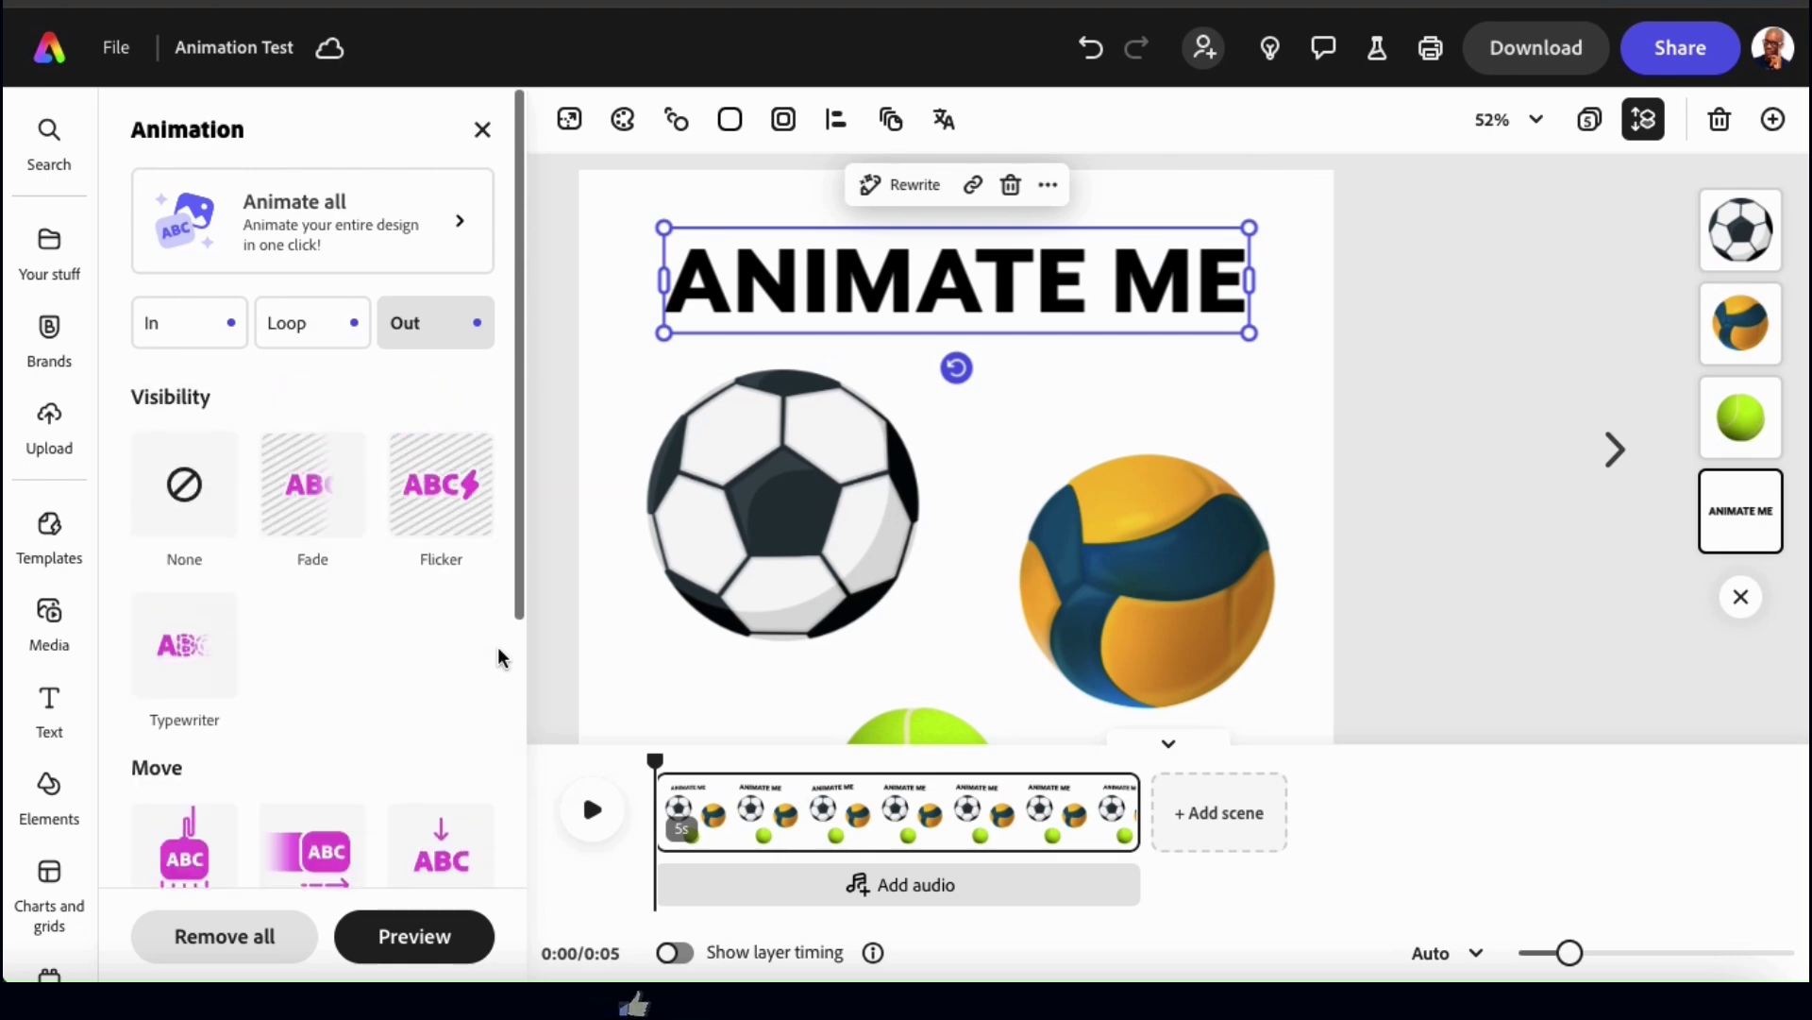
{"action": "left_click", "coordinate": [1391, 453]}
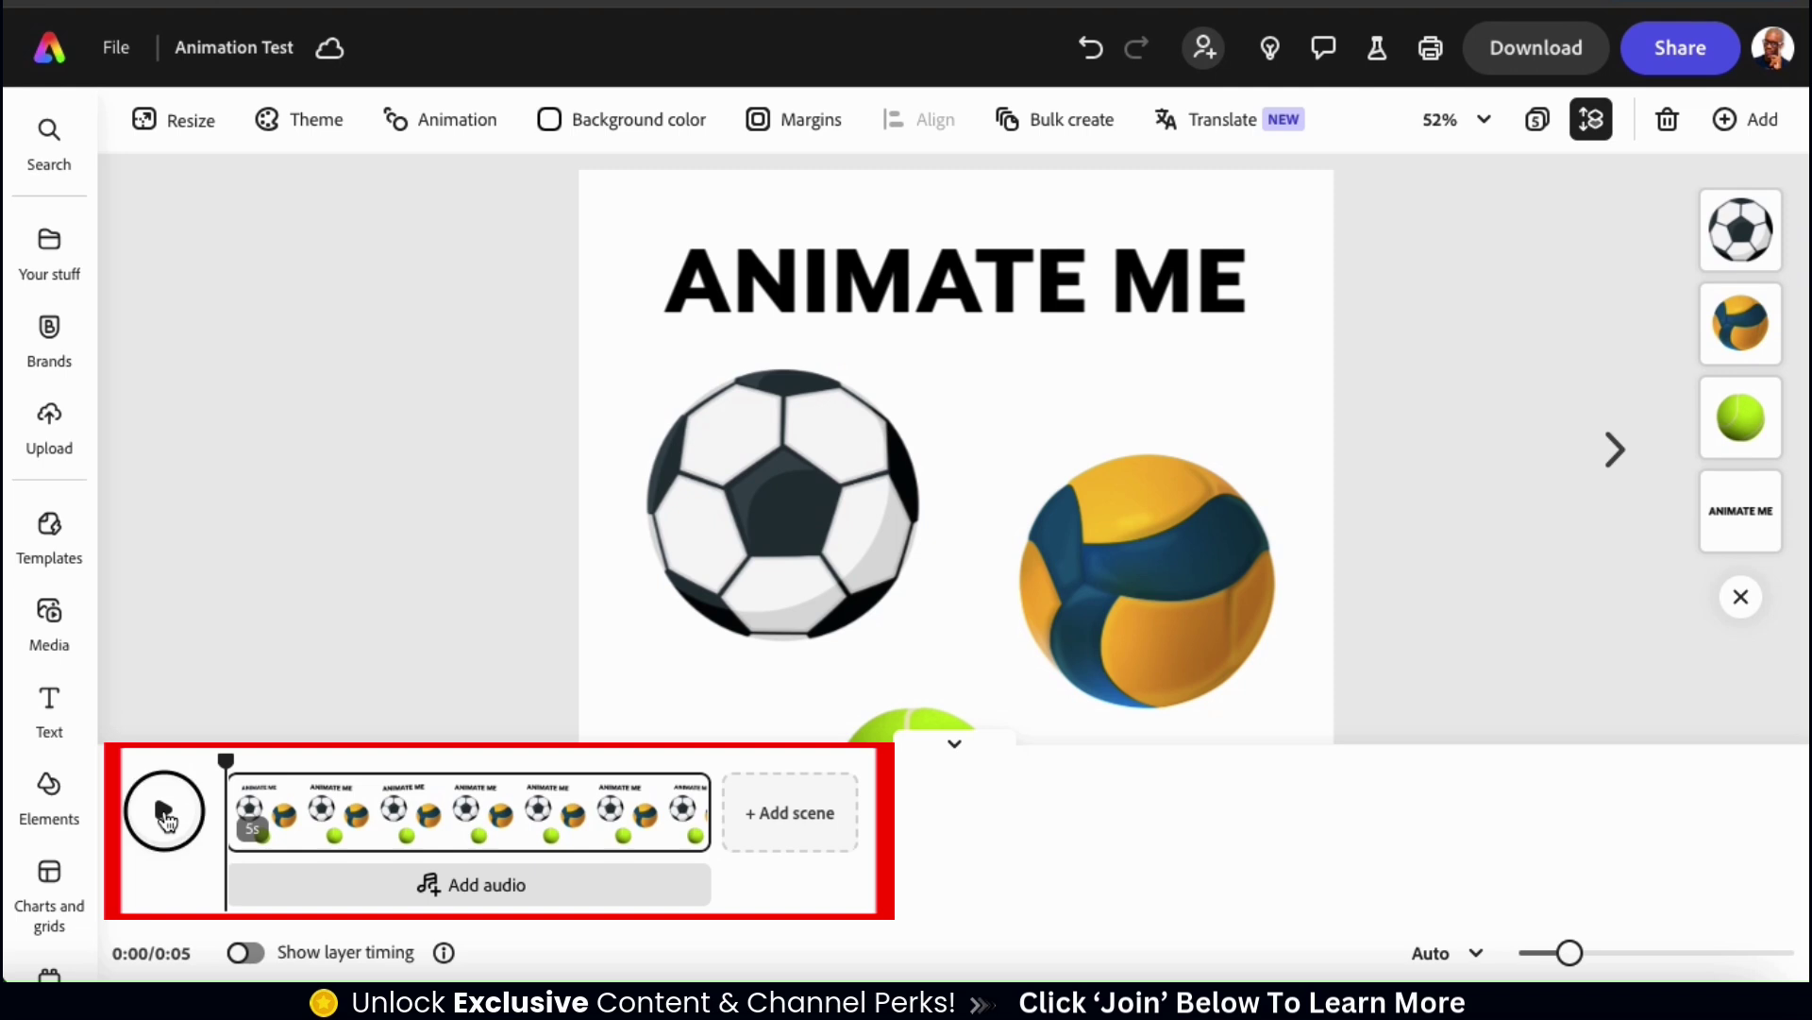
Preview the page's 5-second animation, move the playhead to 0:02, and select the soccer ball.
{"action": "left_click", "coordinate": [165, 818]}
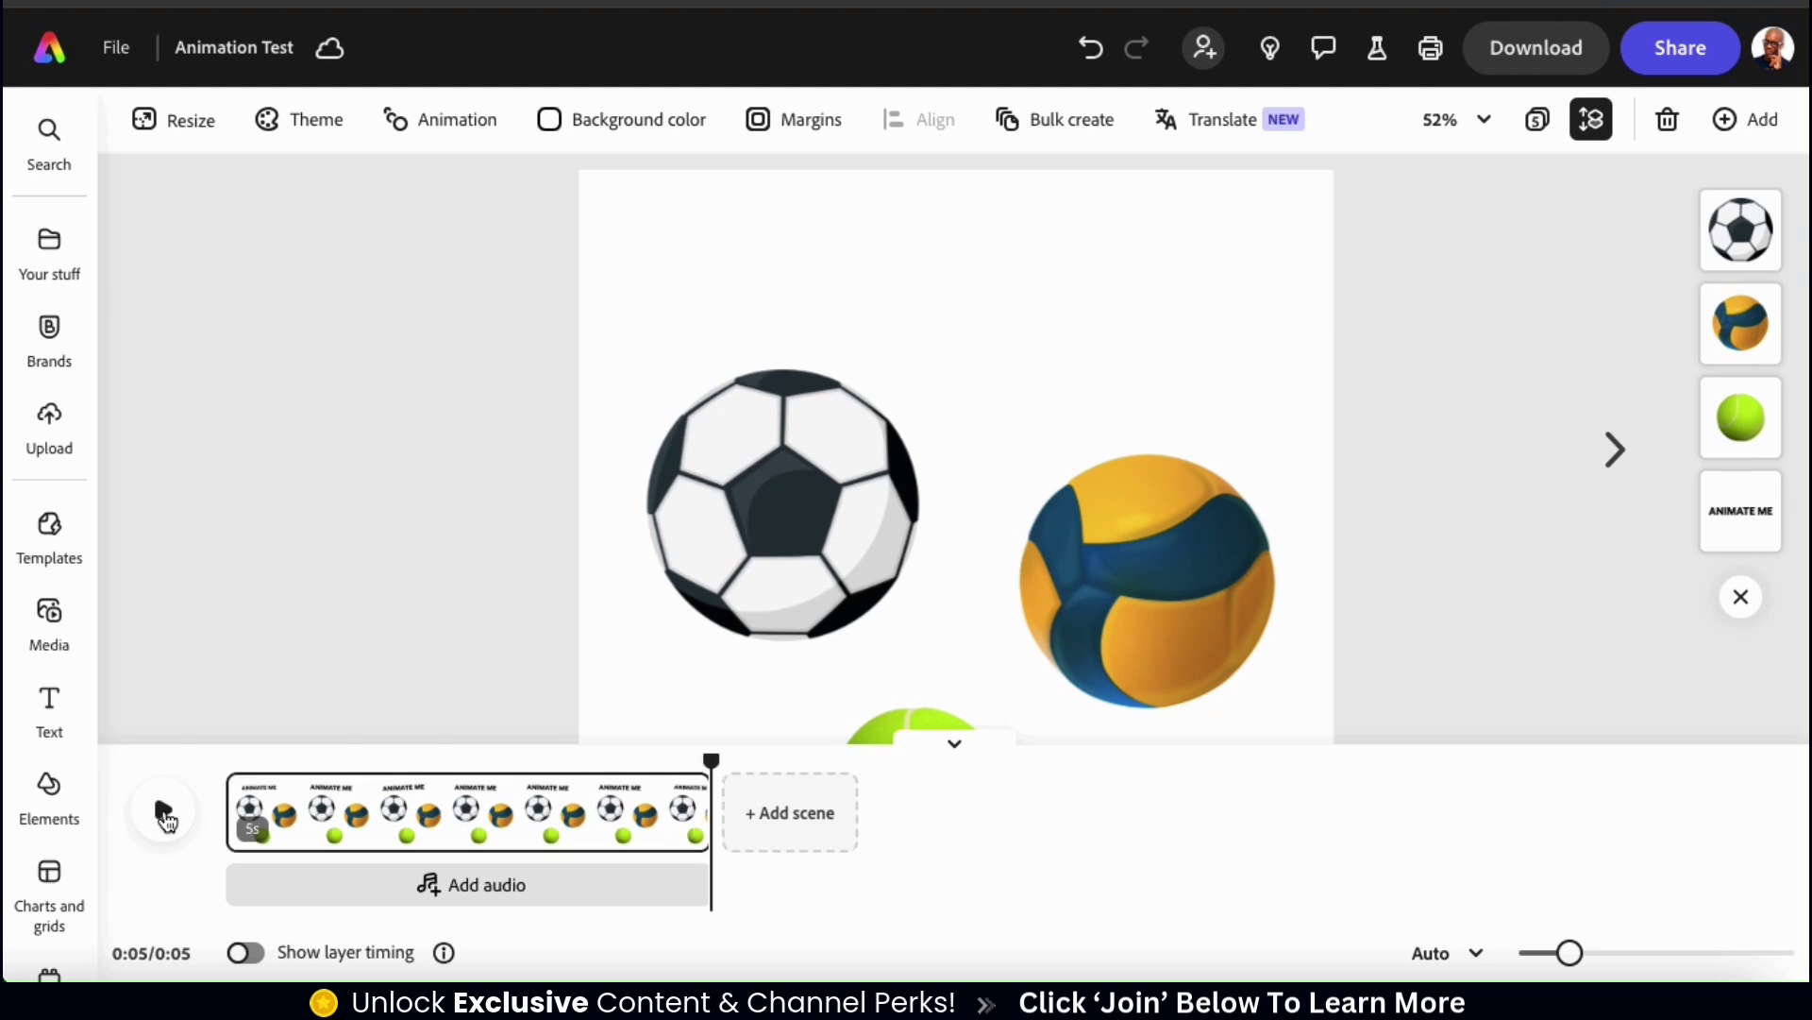
{"action": "left_click", "coordinate": [442, 759]}
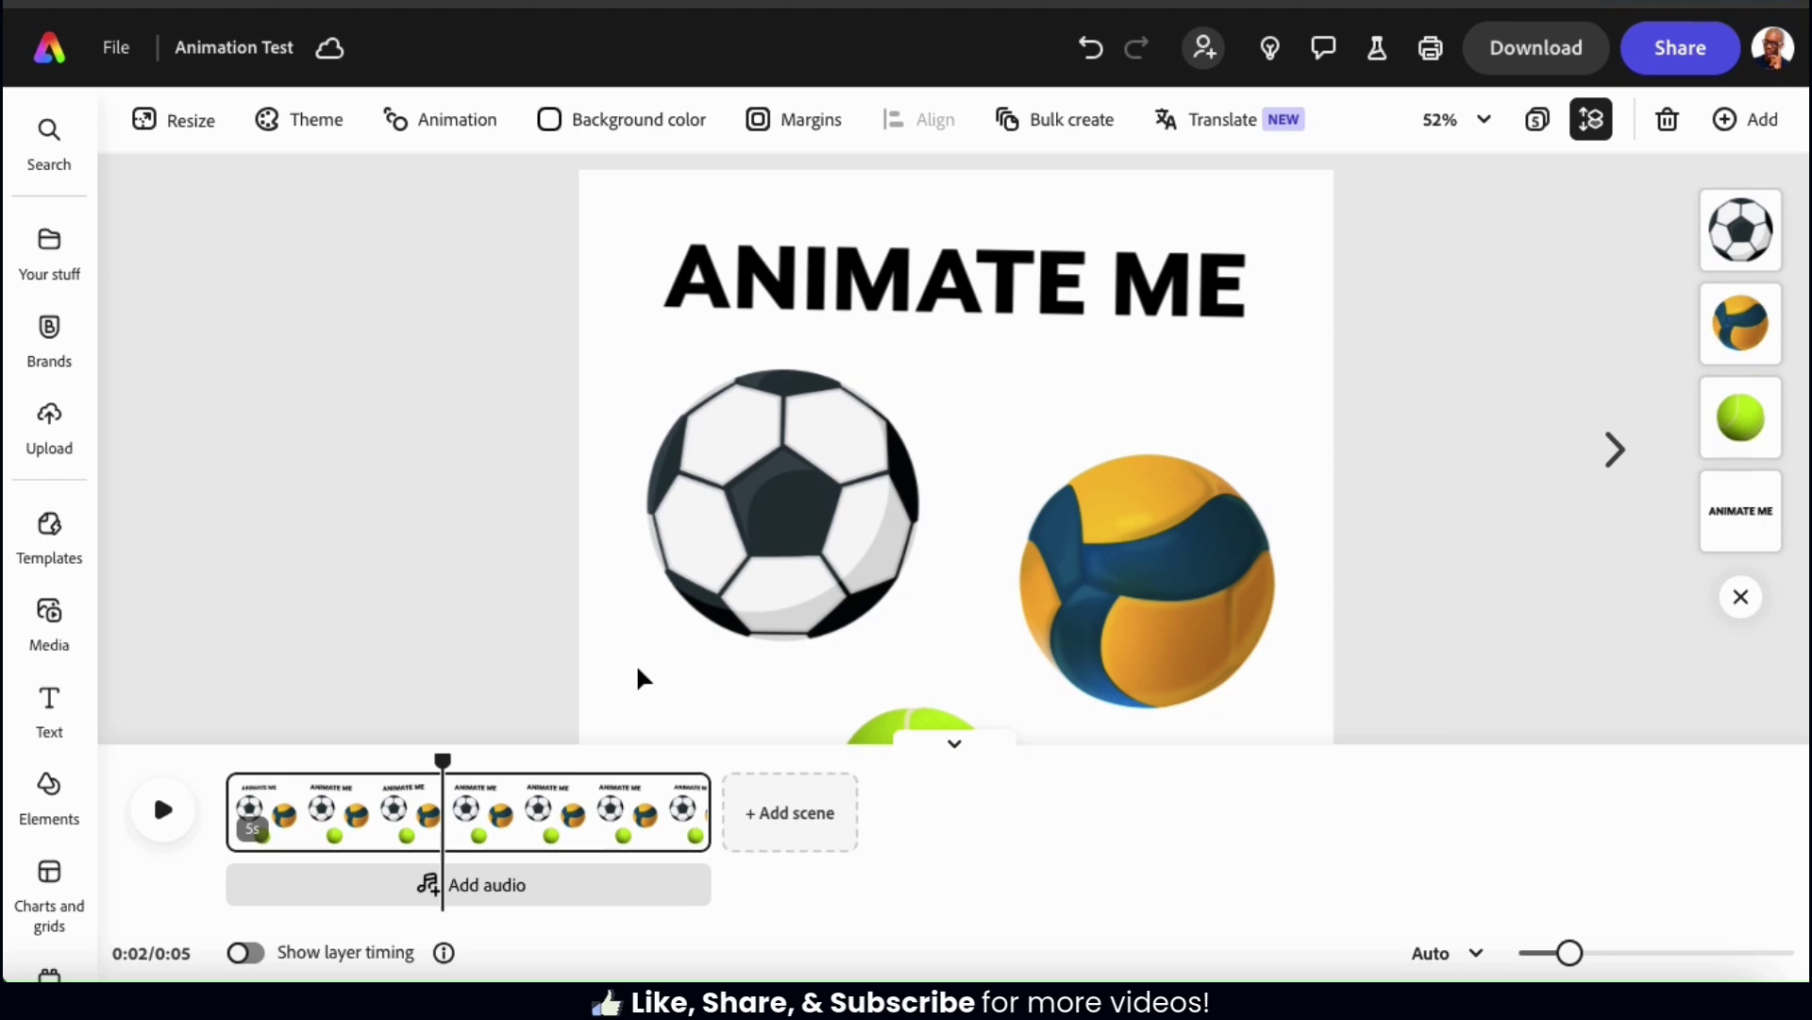
{"action": "left_click", "coordinate": [745, 516]}
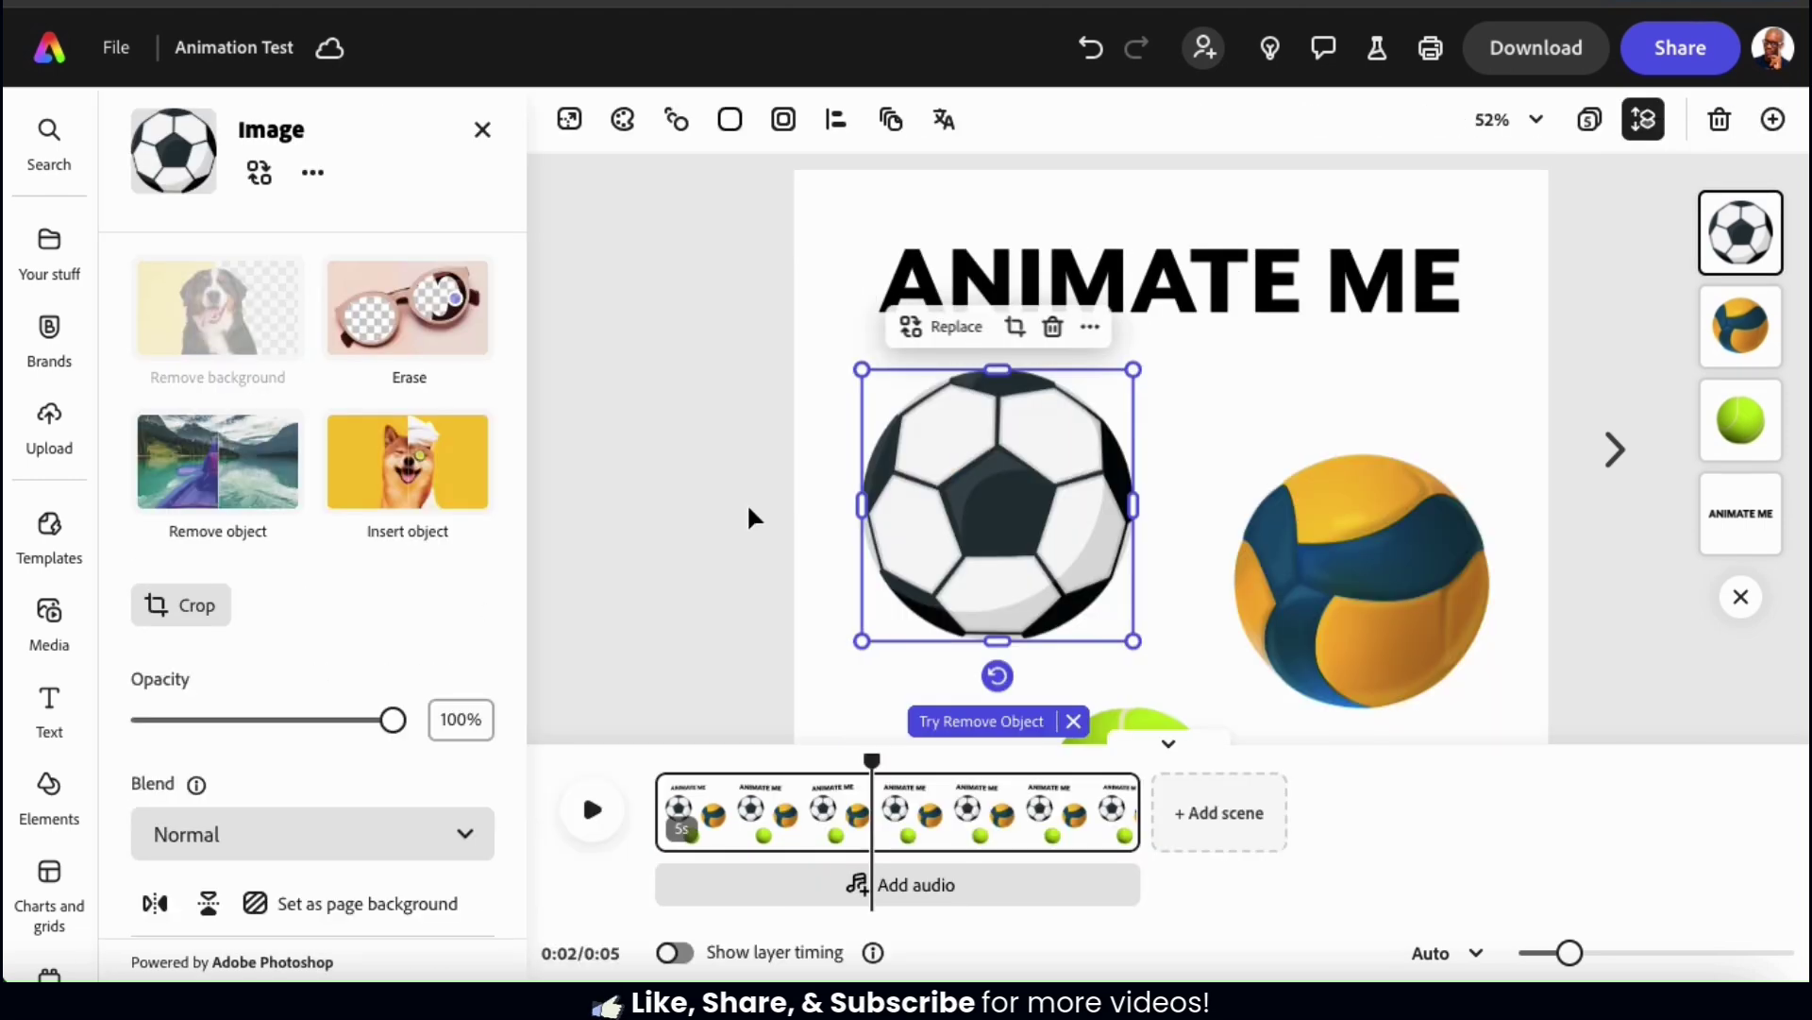
Apply the Tumble entrance animation to the soccer ball.
{"action": "scroll", "coordinate": [325, 640], "scroll_direction": "down", "scroll_amount": 3}
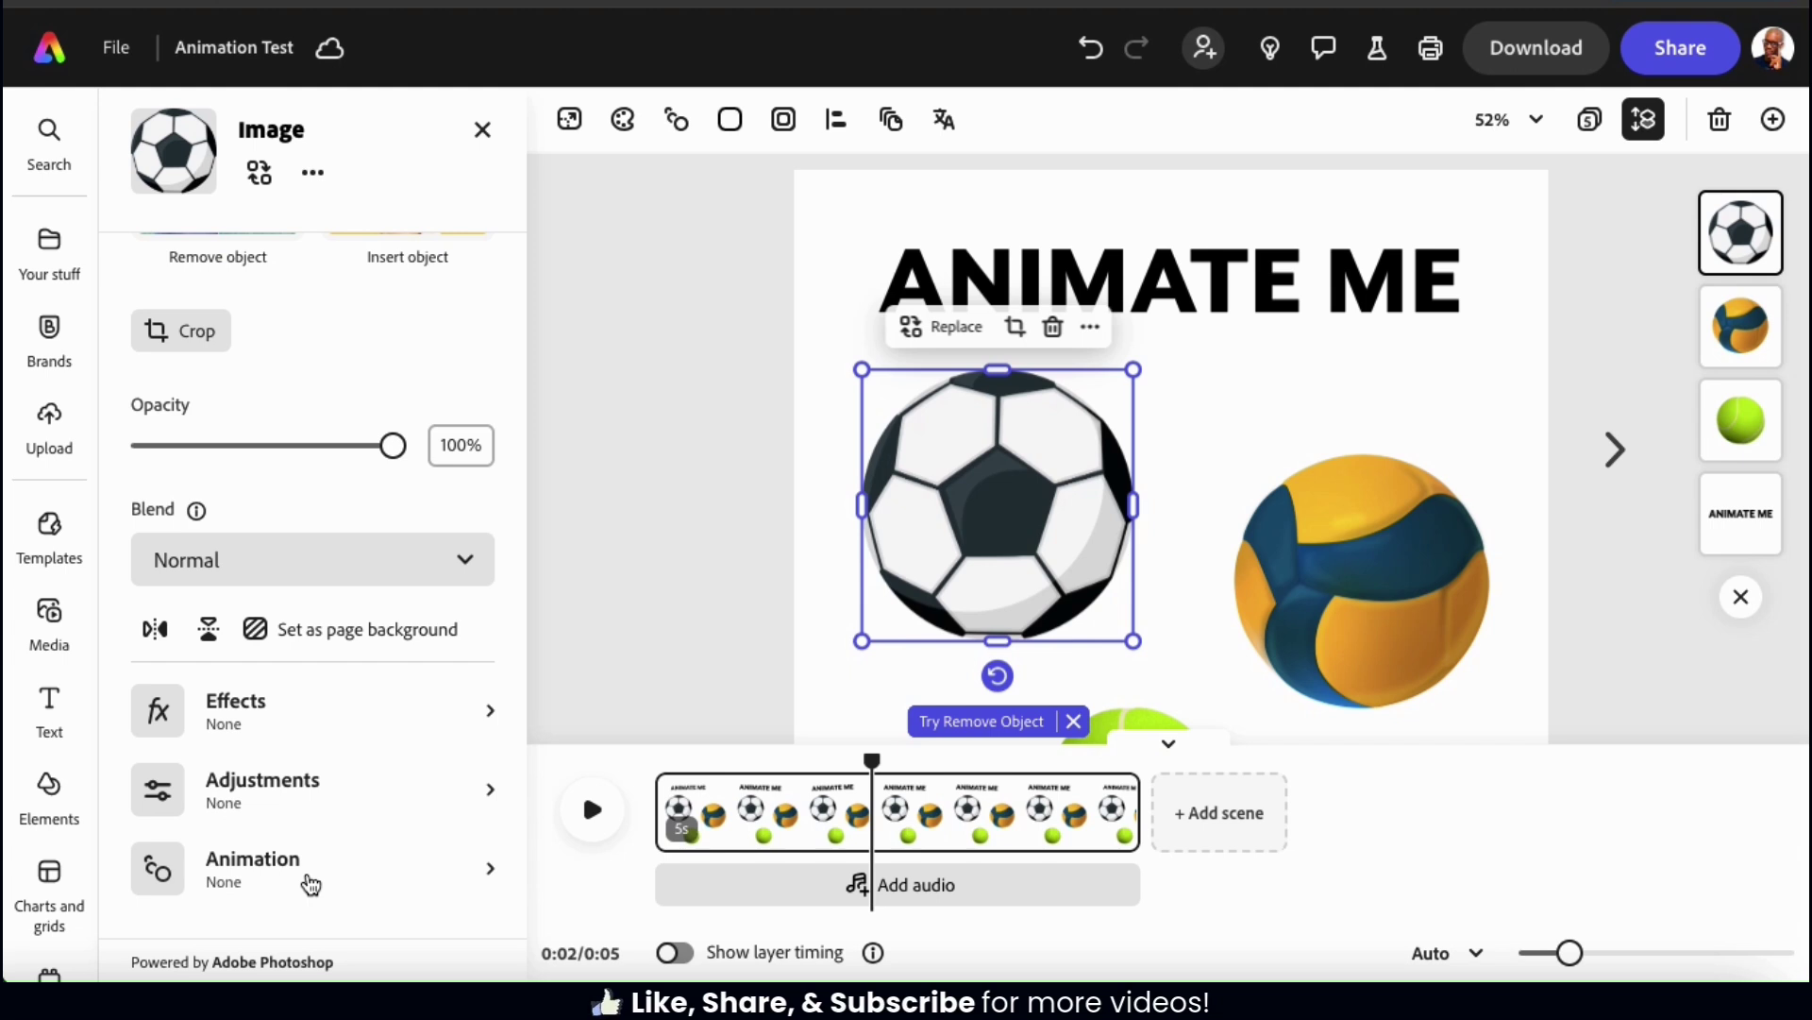
{"action": "left_click", "coordinate": [678, 139]}
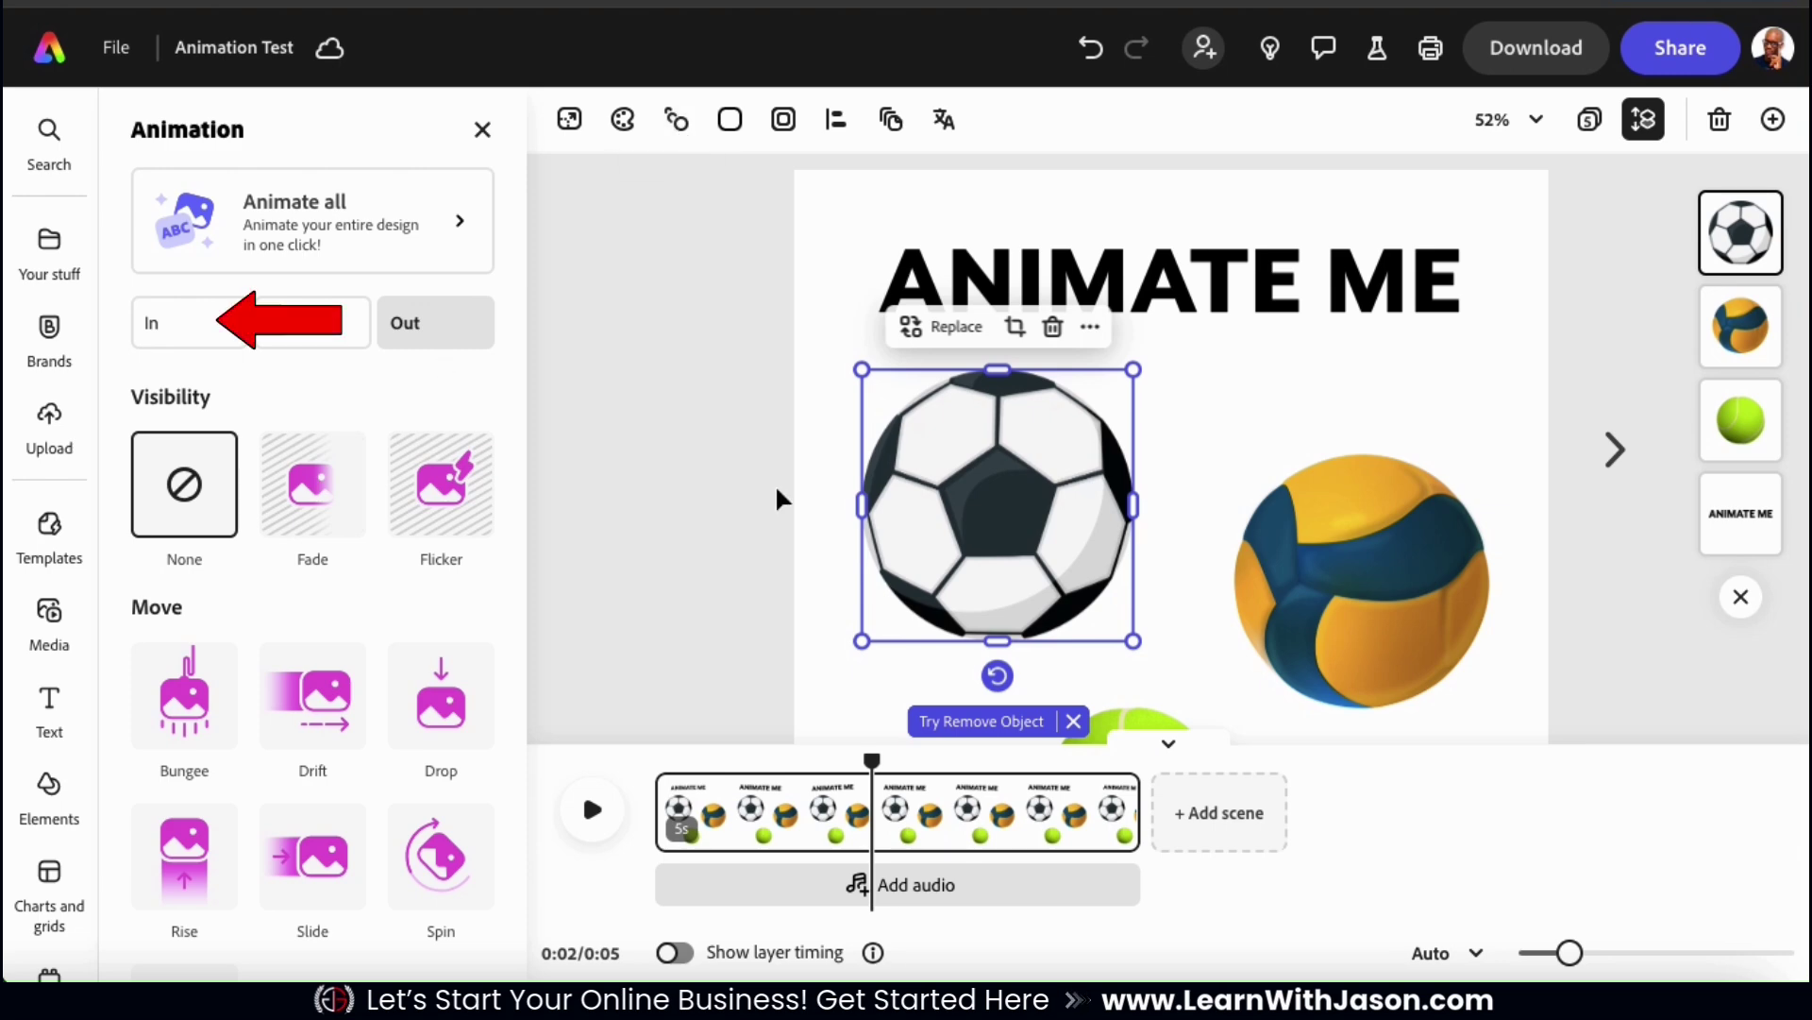
{"action": "left_click", "coordinate": [201, 331]}
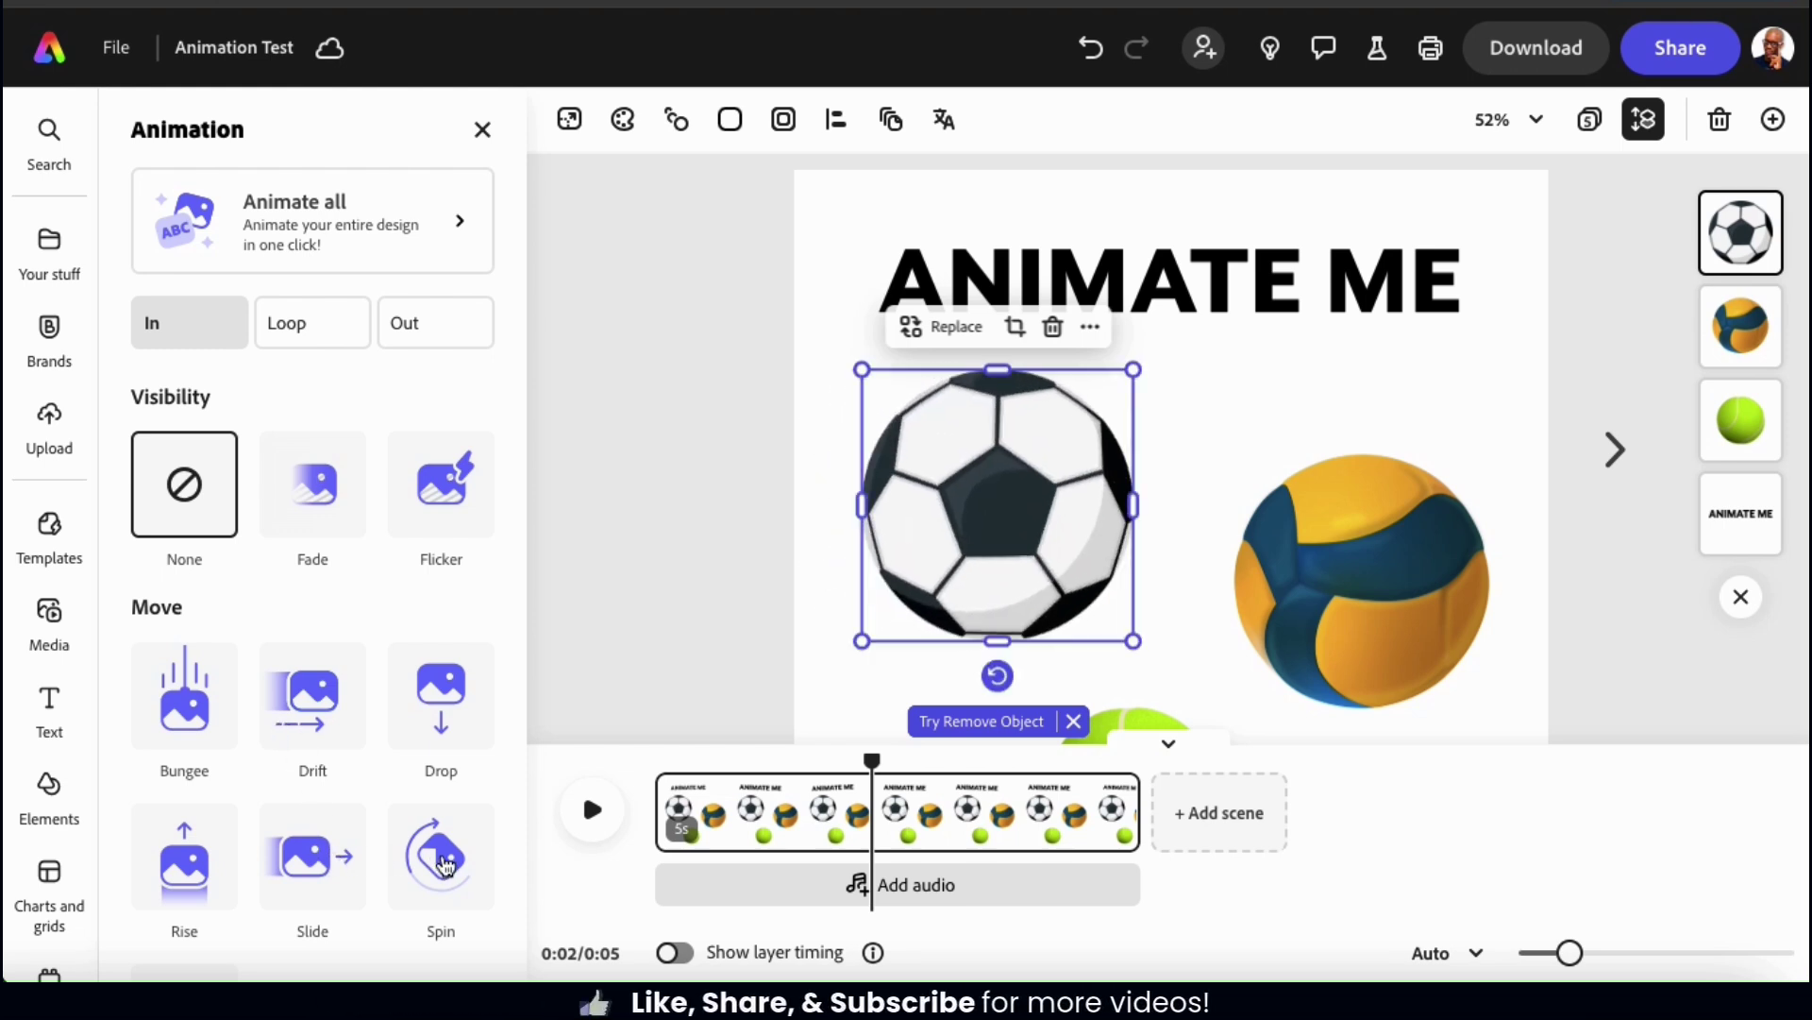
{"action": "scroll", "coordinate": [446, 865], "scroll_direction": "down", "scroll_amount": 2}
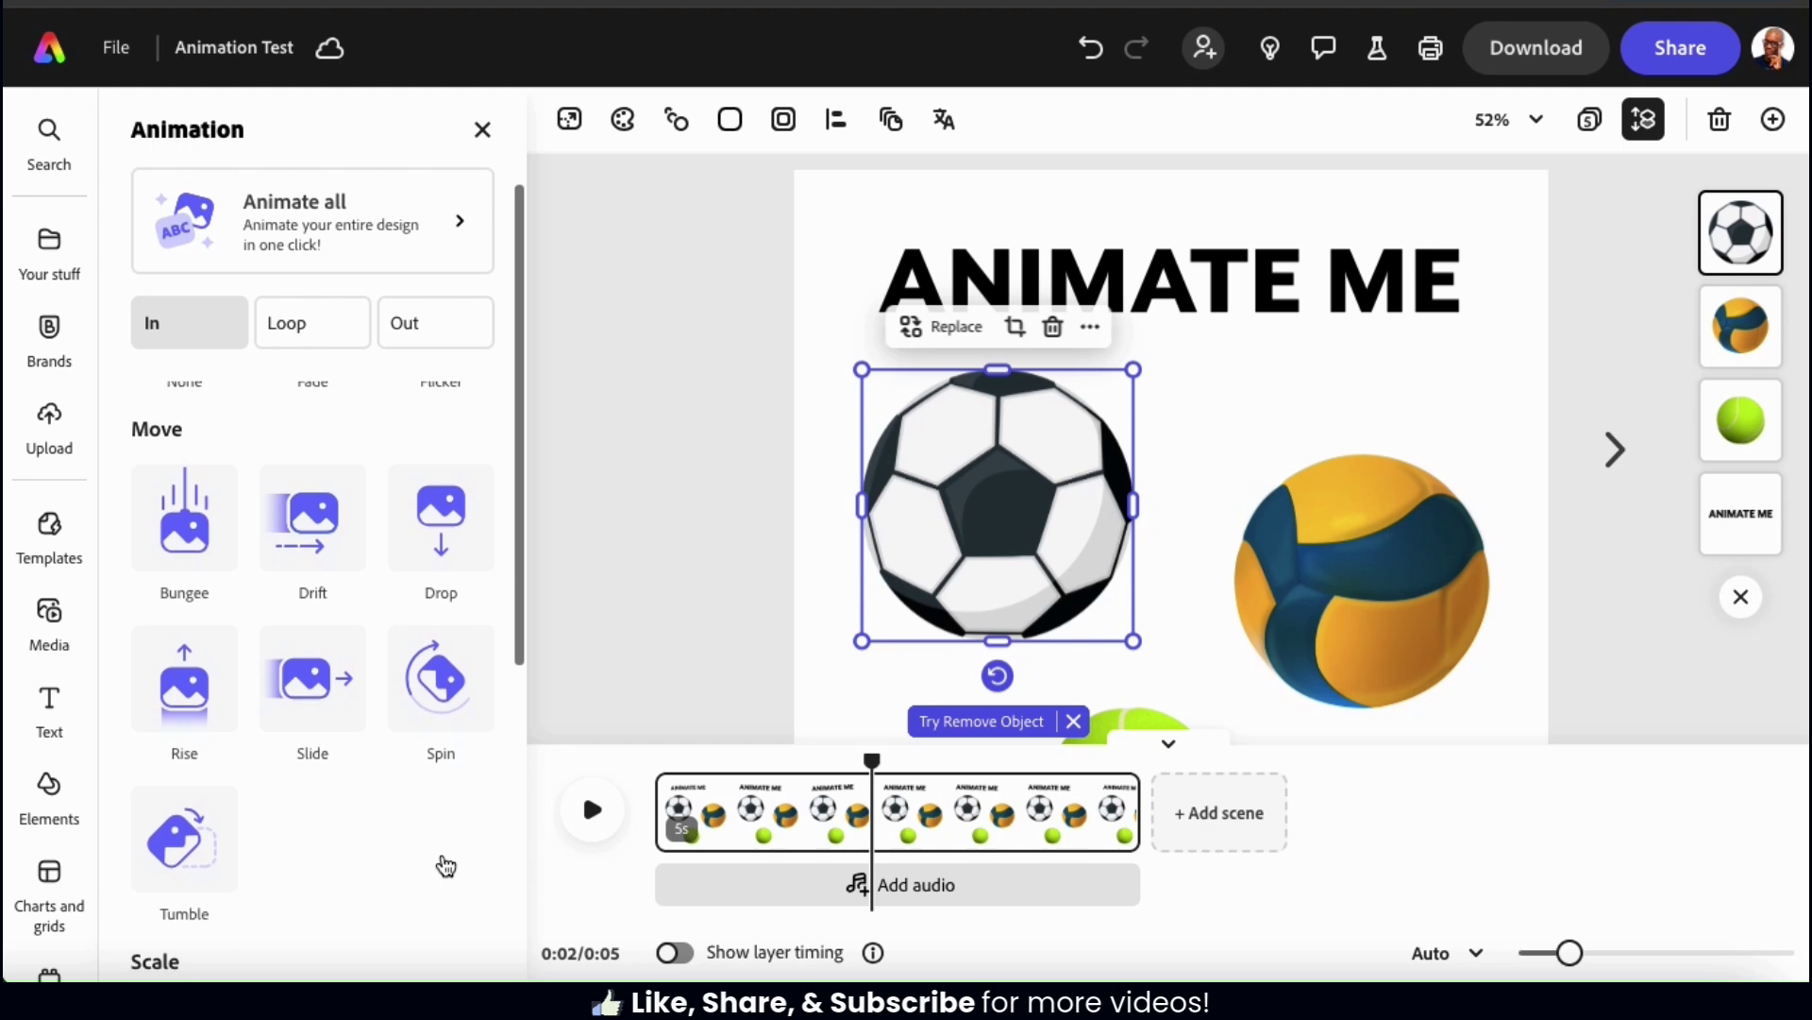
{"action": "left_click", "coordinate": [201, 840]}
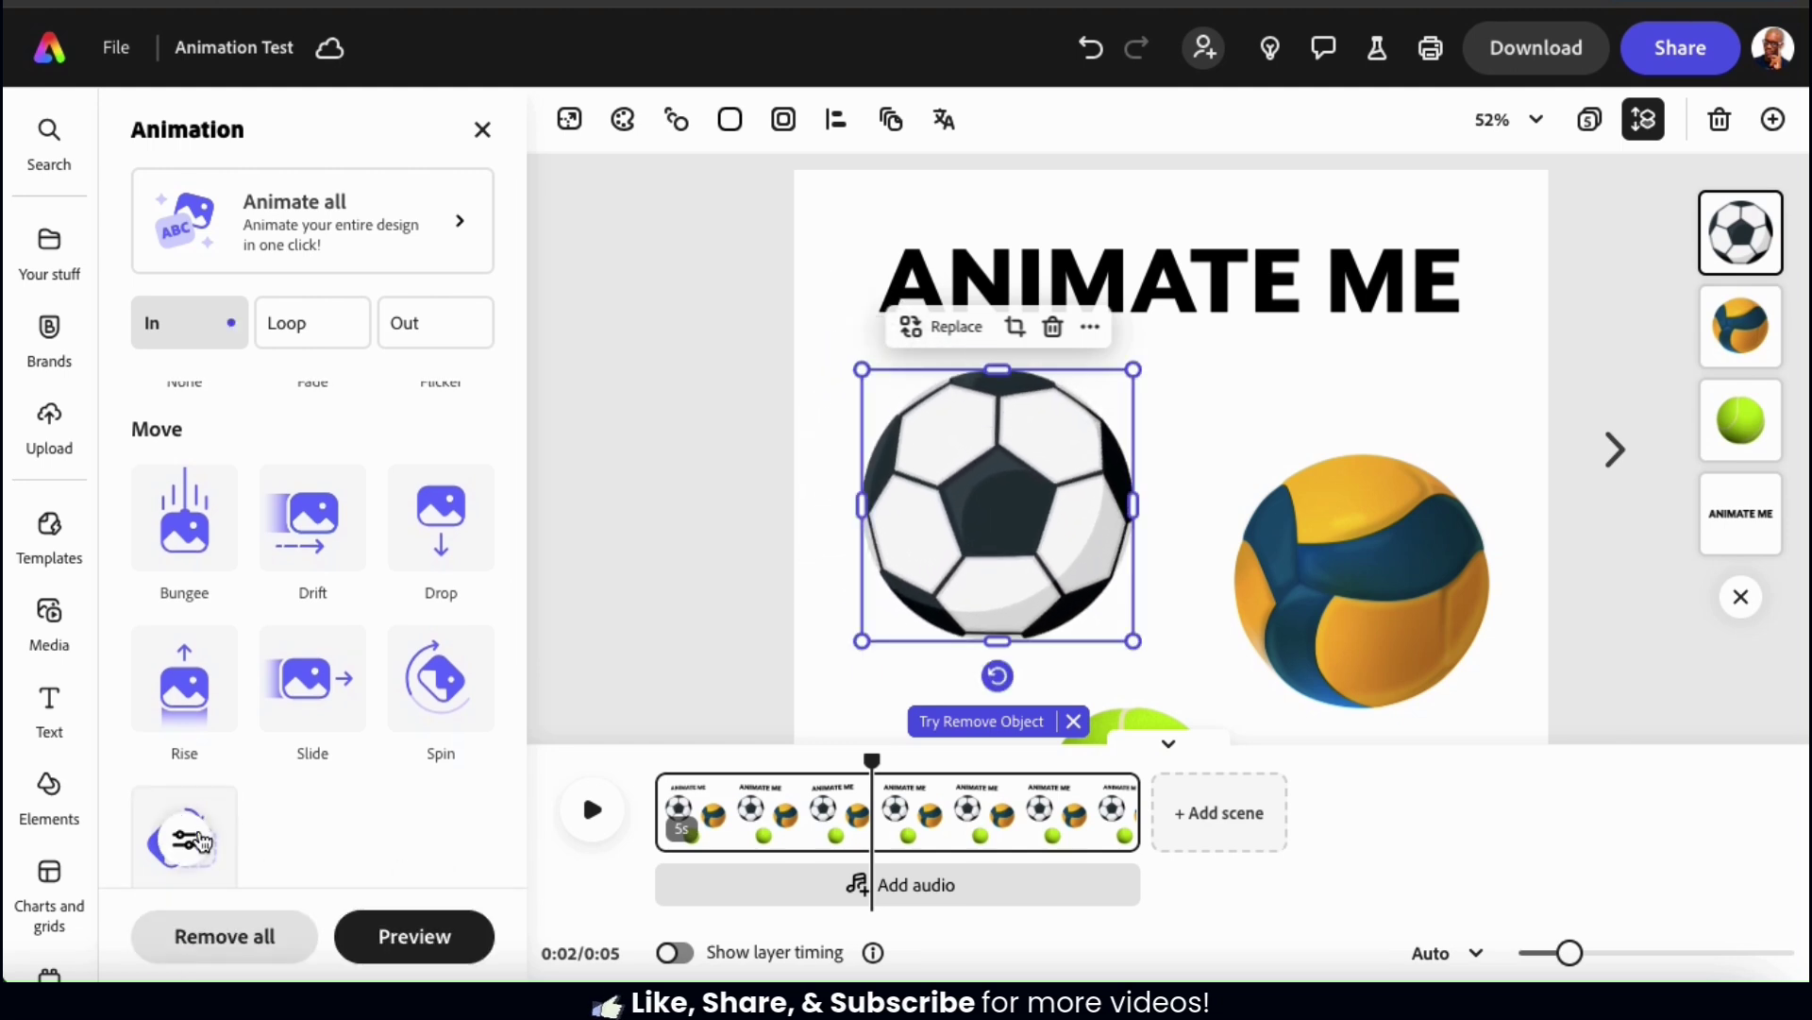
{"action": "scroll", "coordinate": [359, 808], "scroll_direction": "down", "scroll_amount": 2}
{"action": "scroll", "coordinate": [358, 810], "scroll_direction": "down", "scroll_amount": 1}
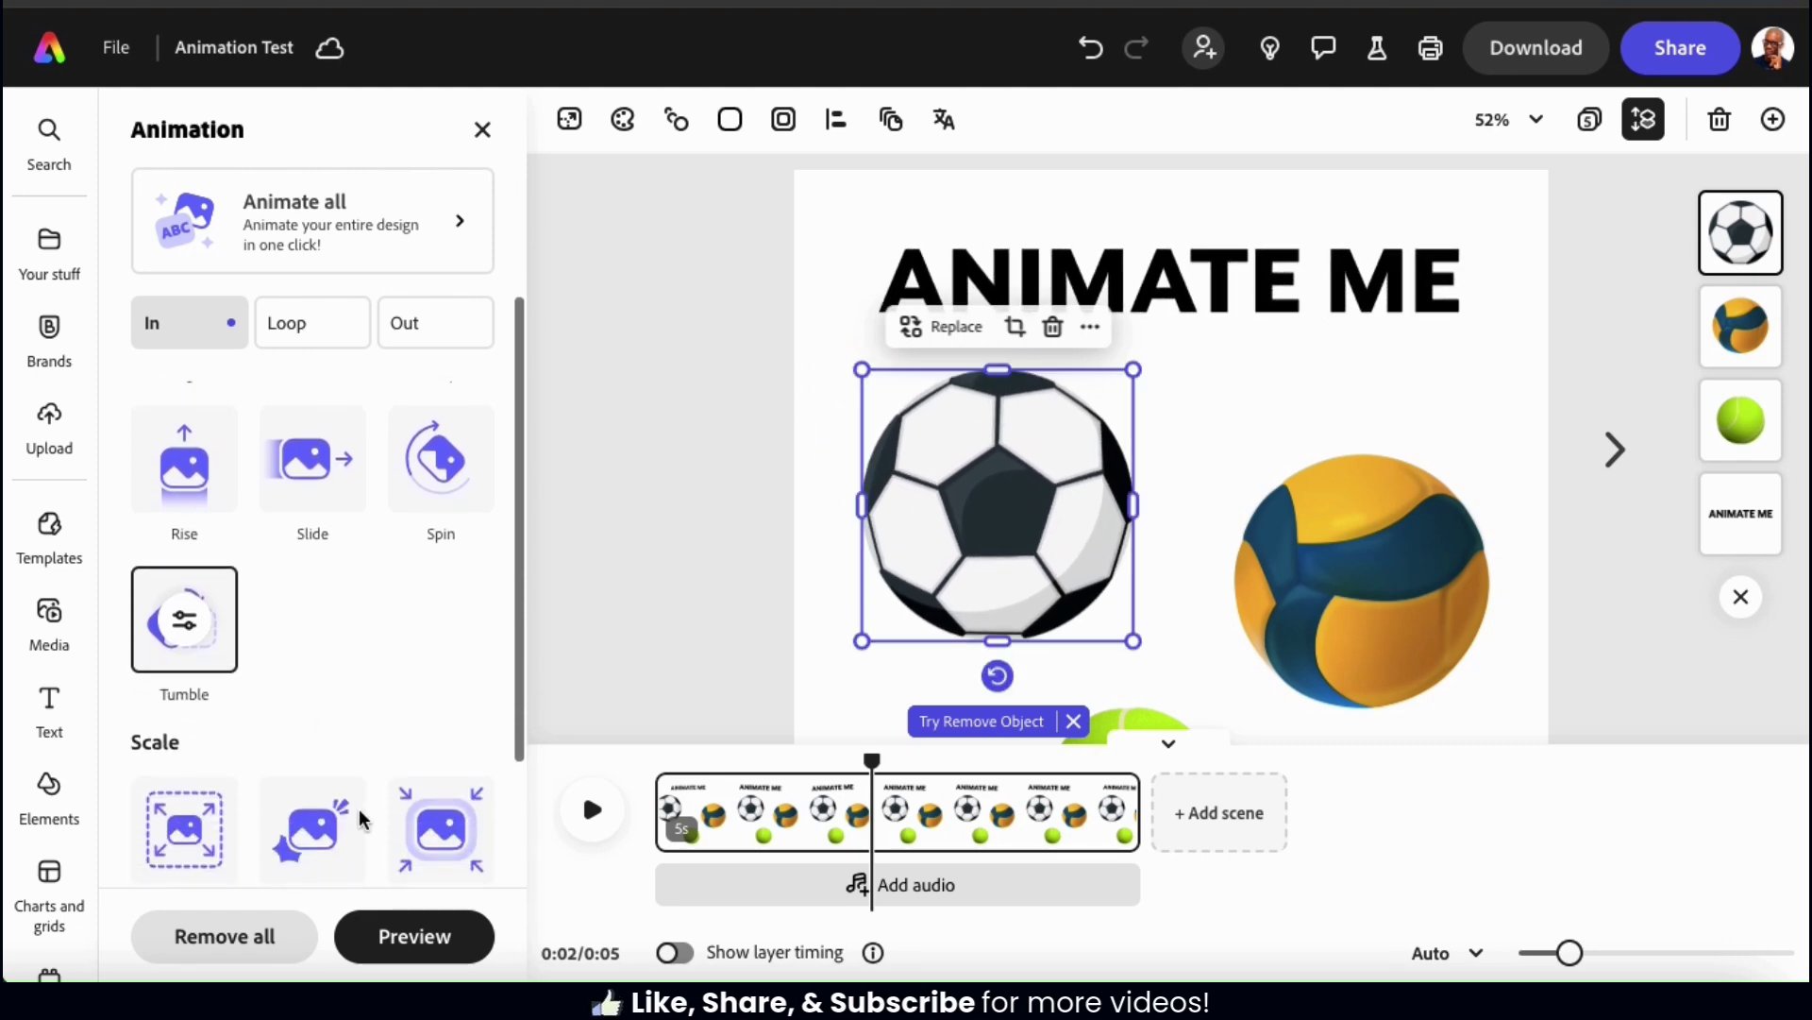
Set the Tumble rotation to 122° and make the ball start outside the page.
{"action": "left_click", "coordinate": [191, 630]}
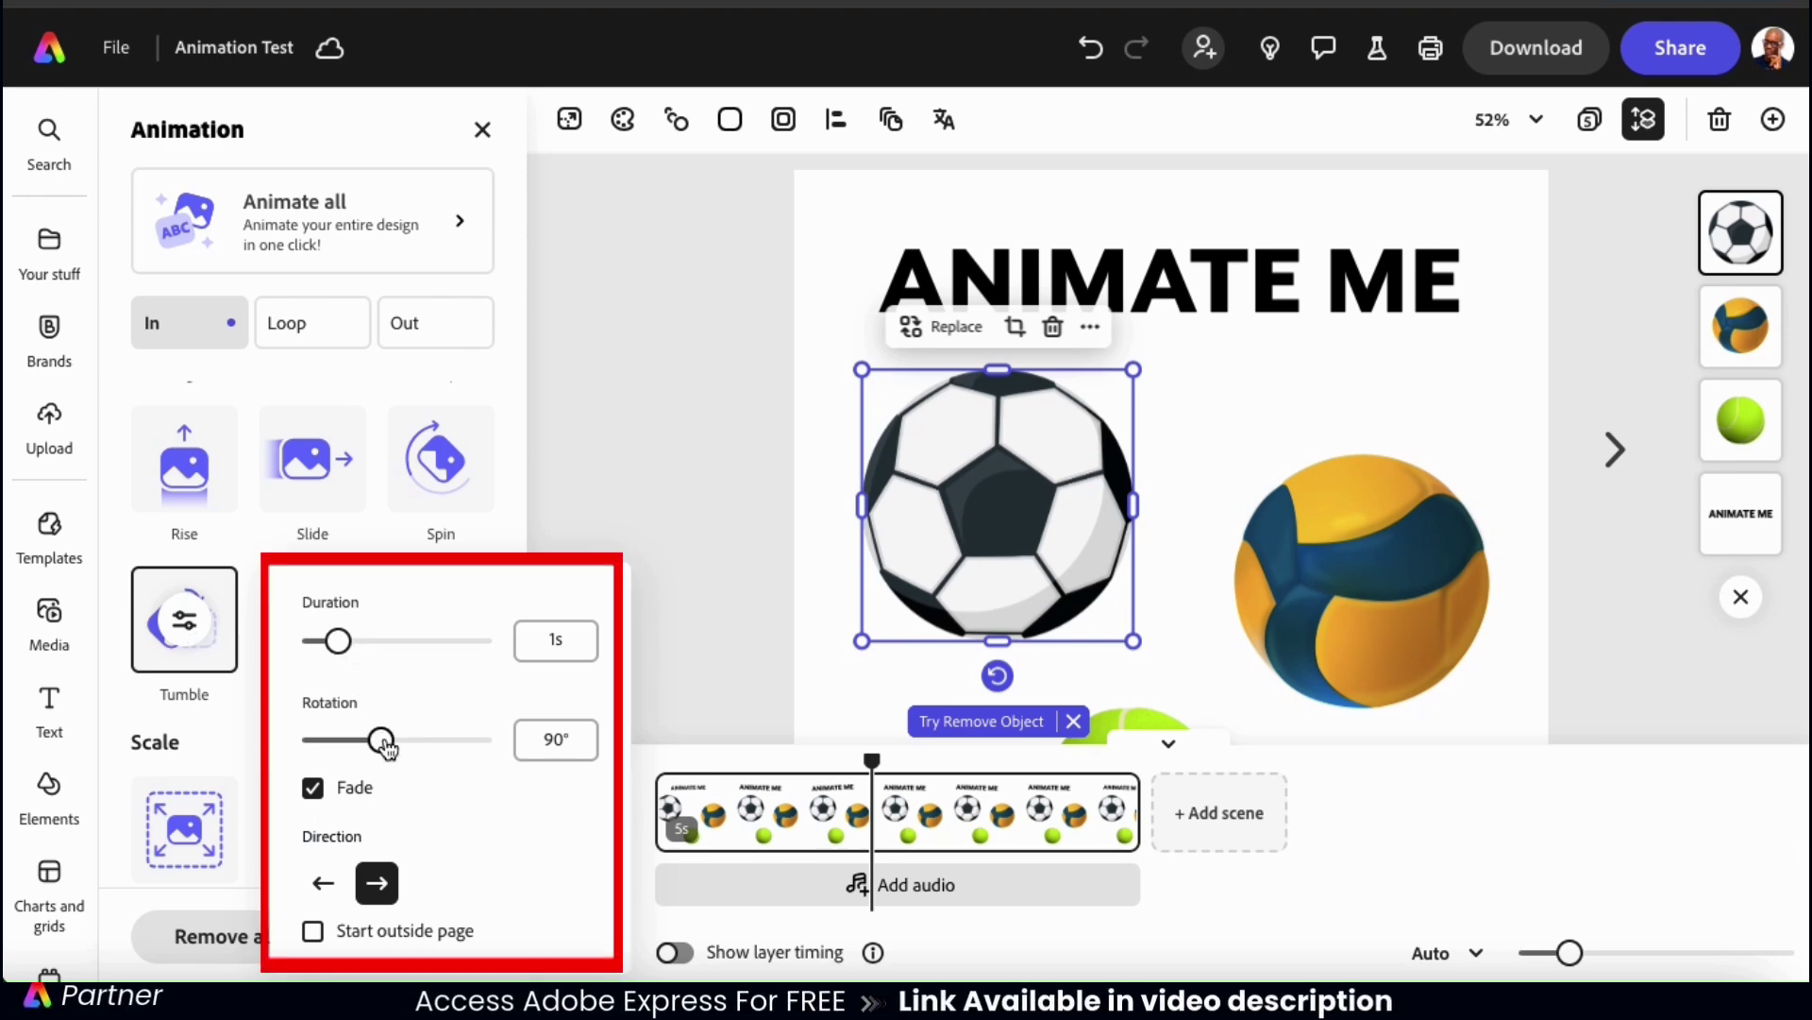
{"action": "left_click_drag", "start_coordinate": [382, 743], "coordinate": [404, 745]}
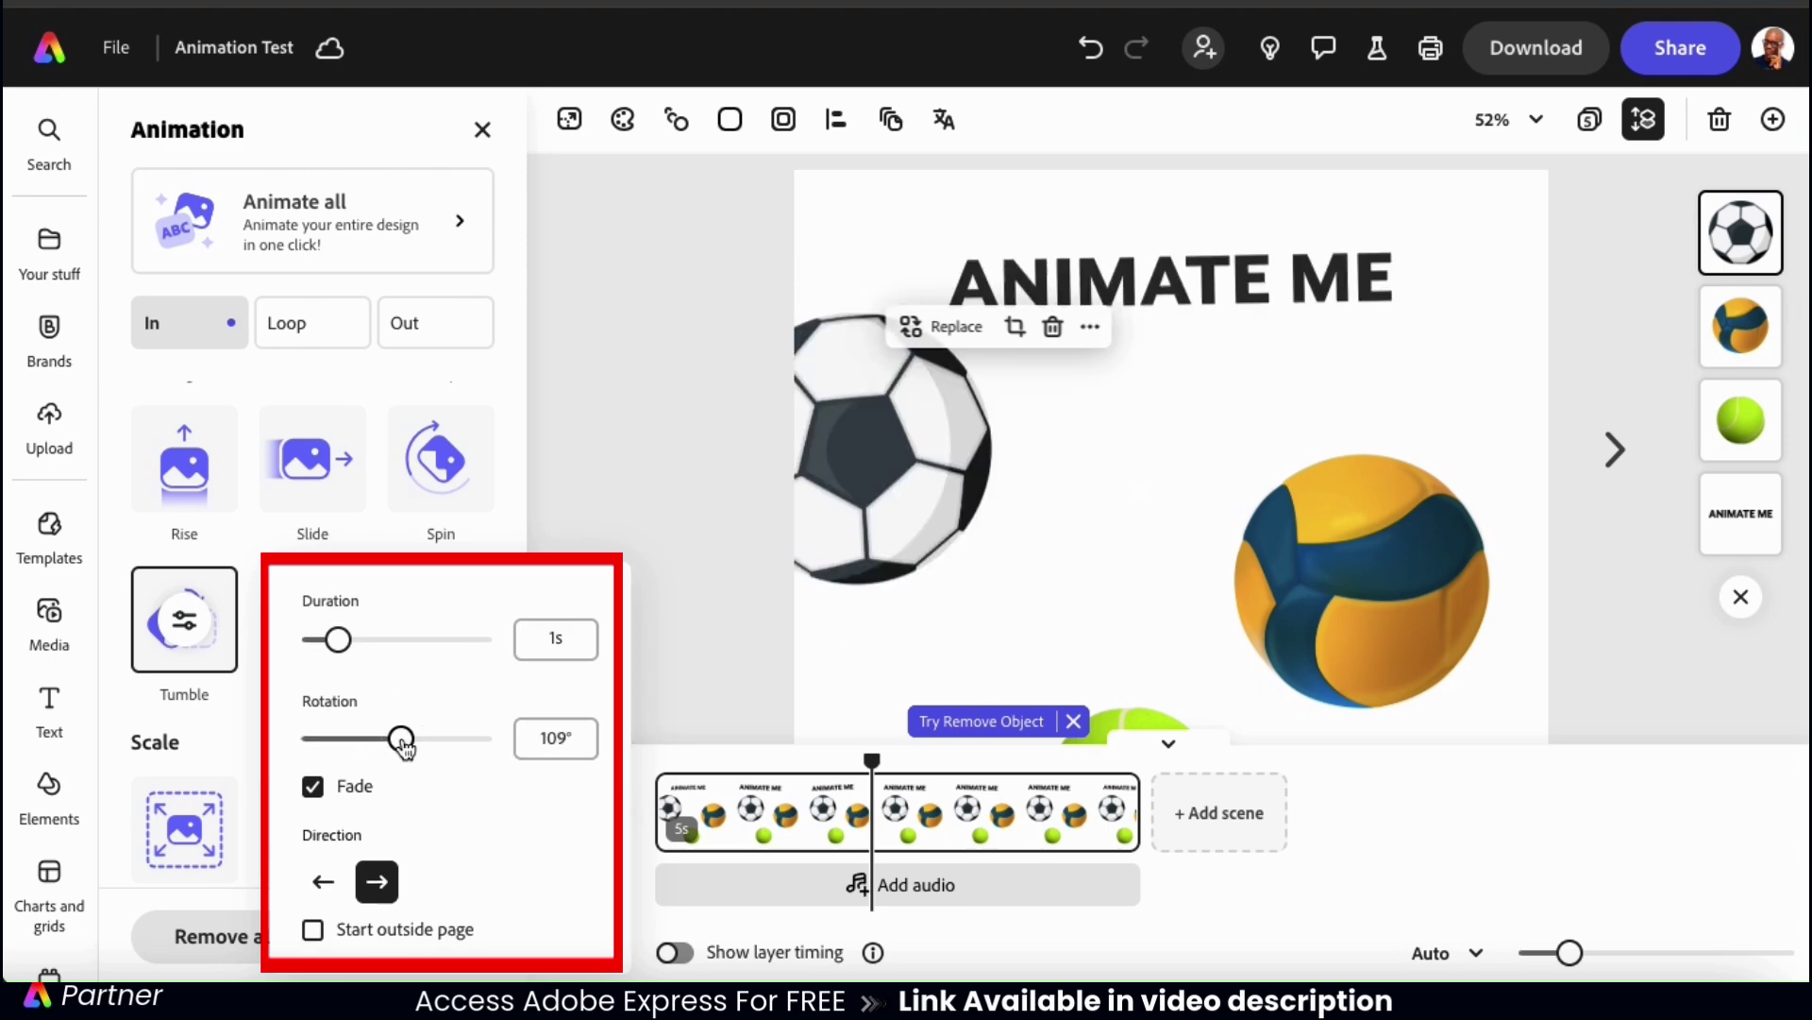
{"action": "mouse_move", "coordinate": [404, 746]}
{"action": "left_mouse_down"}
{"action": "mouse_move", "coordinate": [356, 739]}
{"action": "mouse_move", "coordinate": [415, 738]}
{"action": "left_mouse_up"}
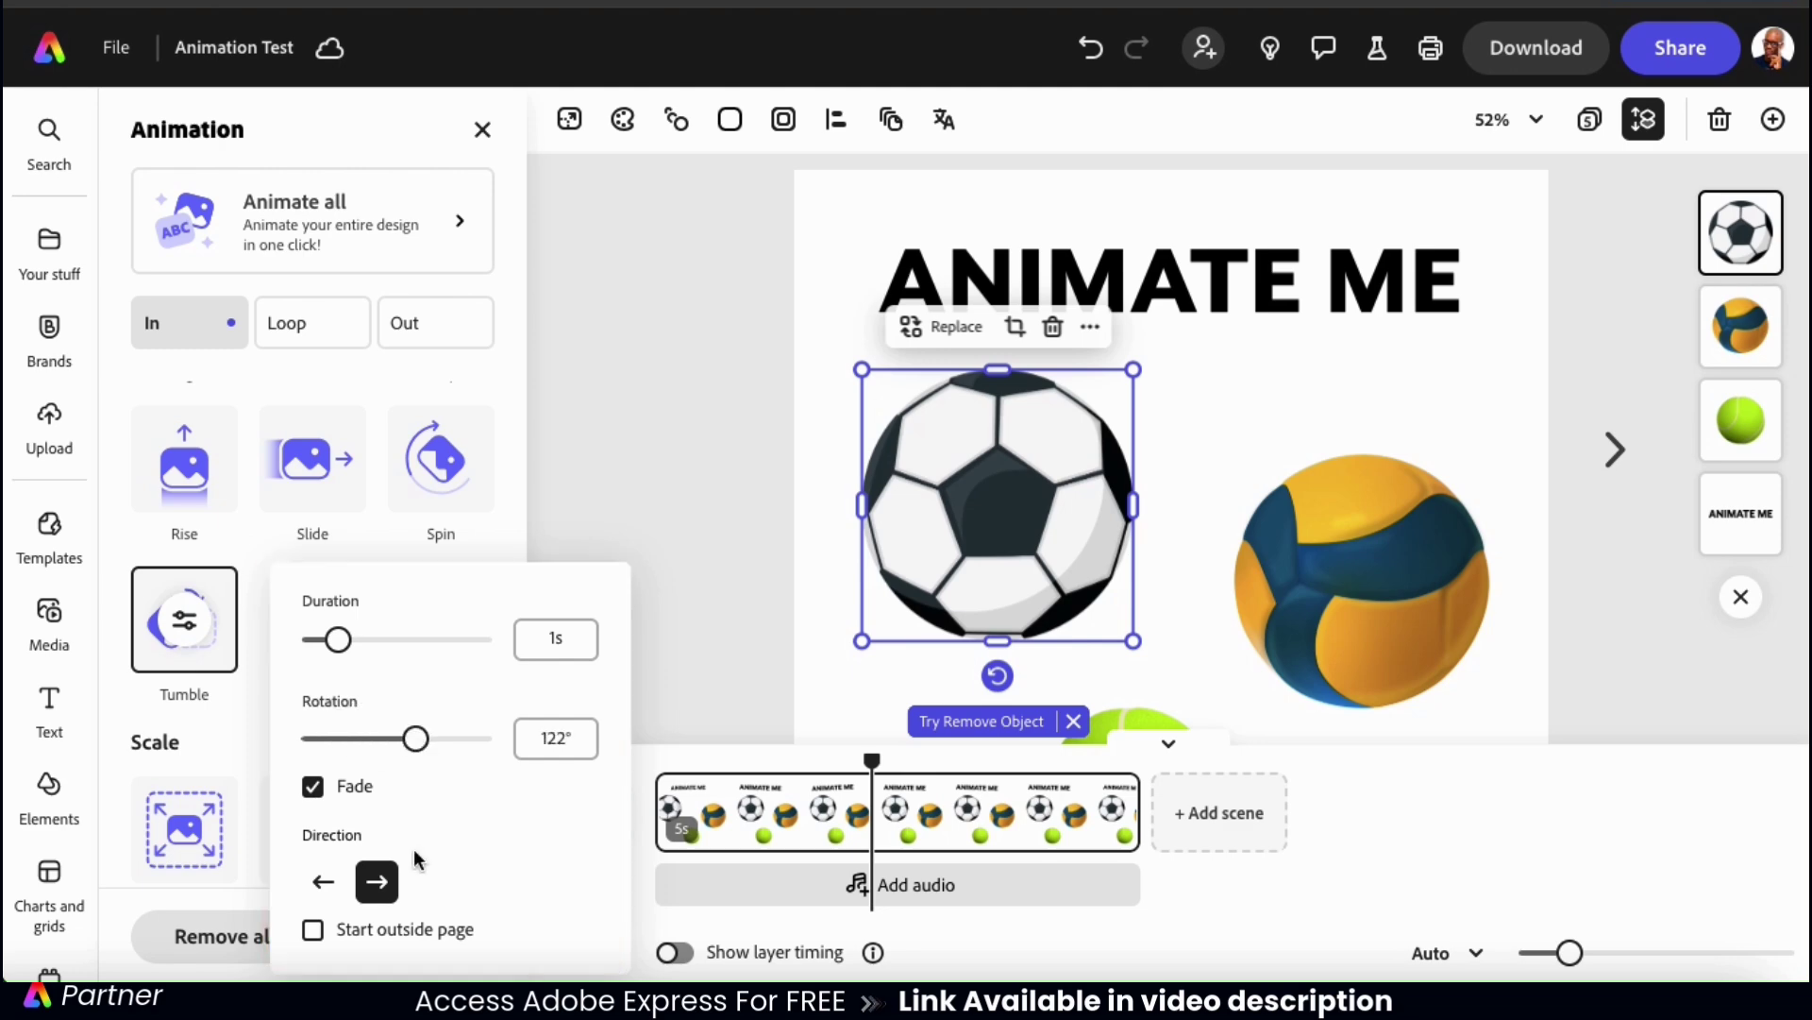
{"action": "left_click", "coordinate": [314, 946]}
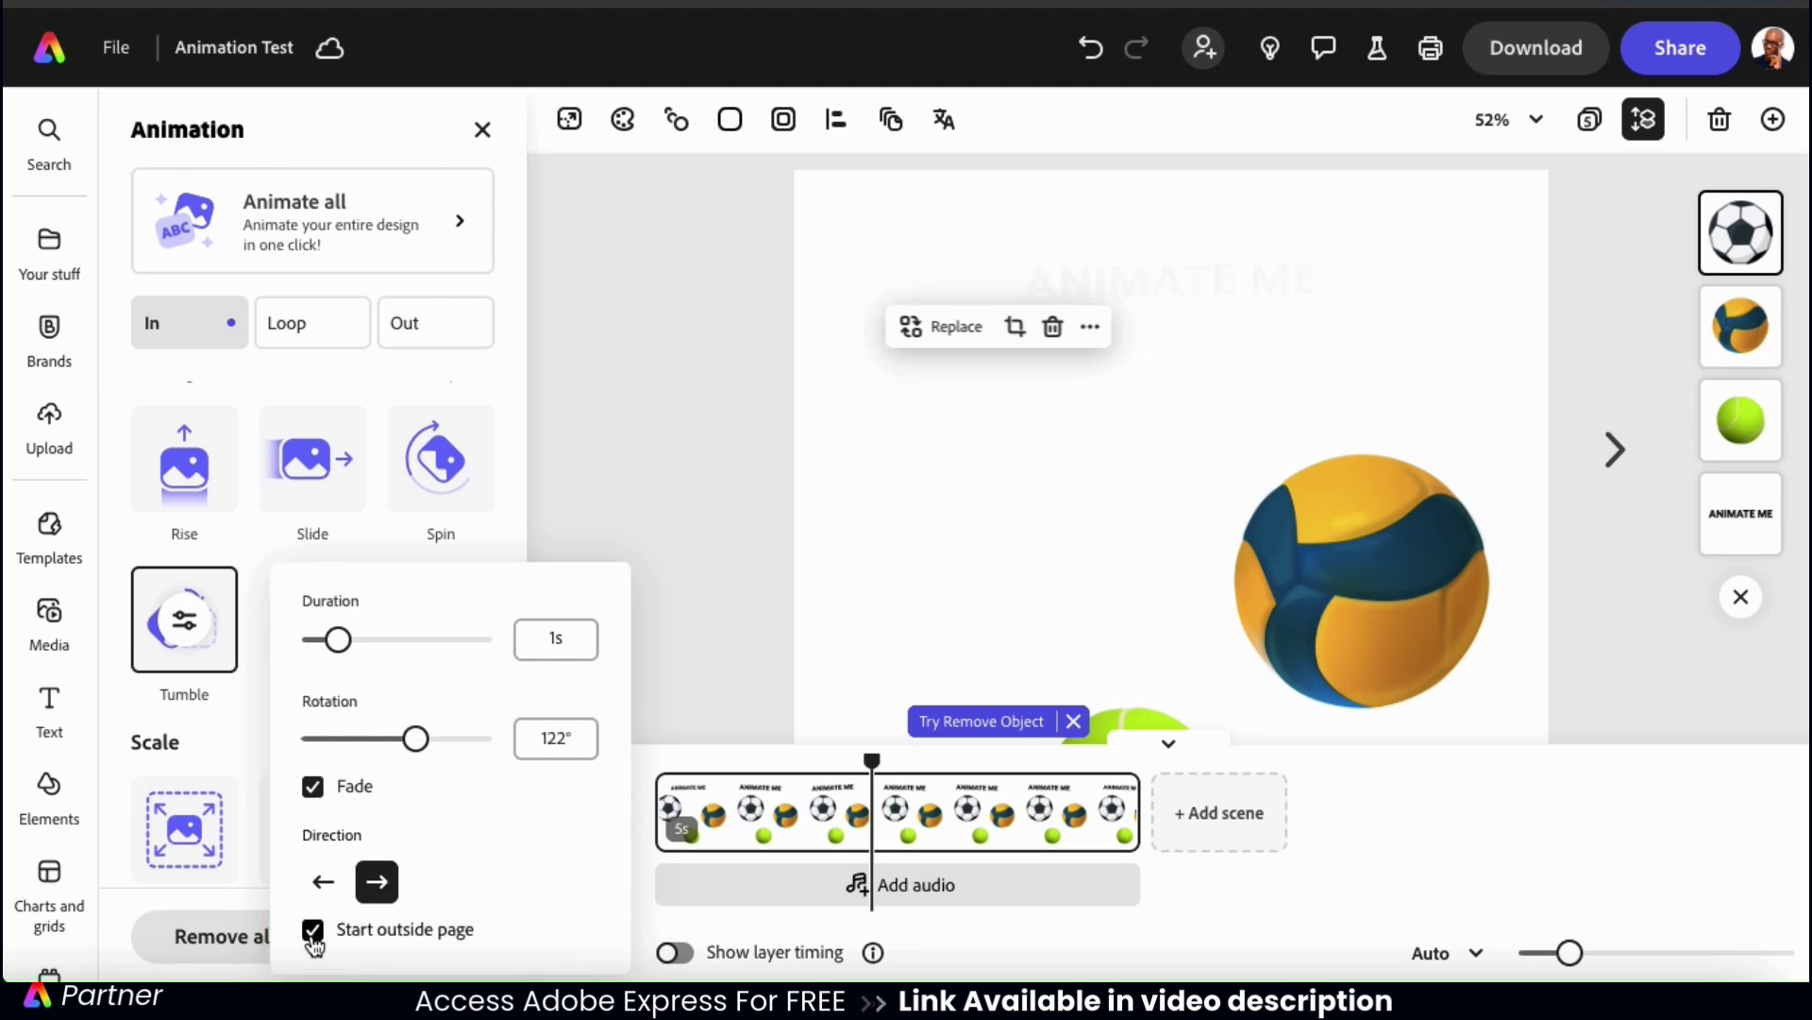
{"action": "left_click", "coordinate": [528, 484]}
{"action": "scroll", "coordinate": [332, 383], "scroll_direction": "up", "scroll_amount": 4}
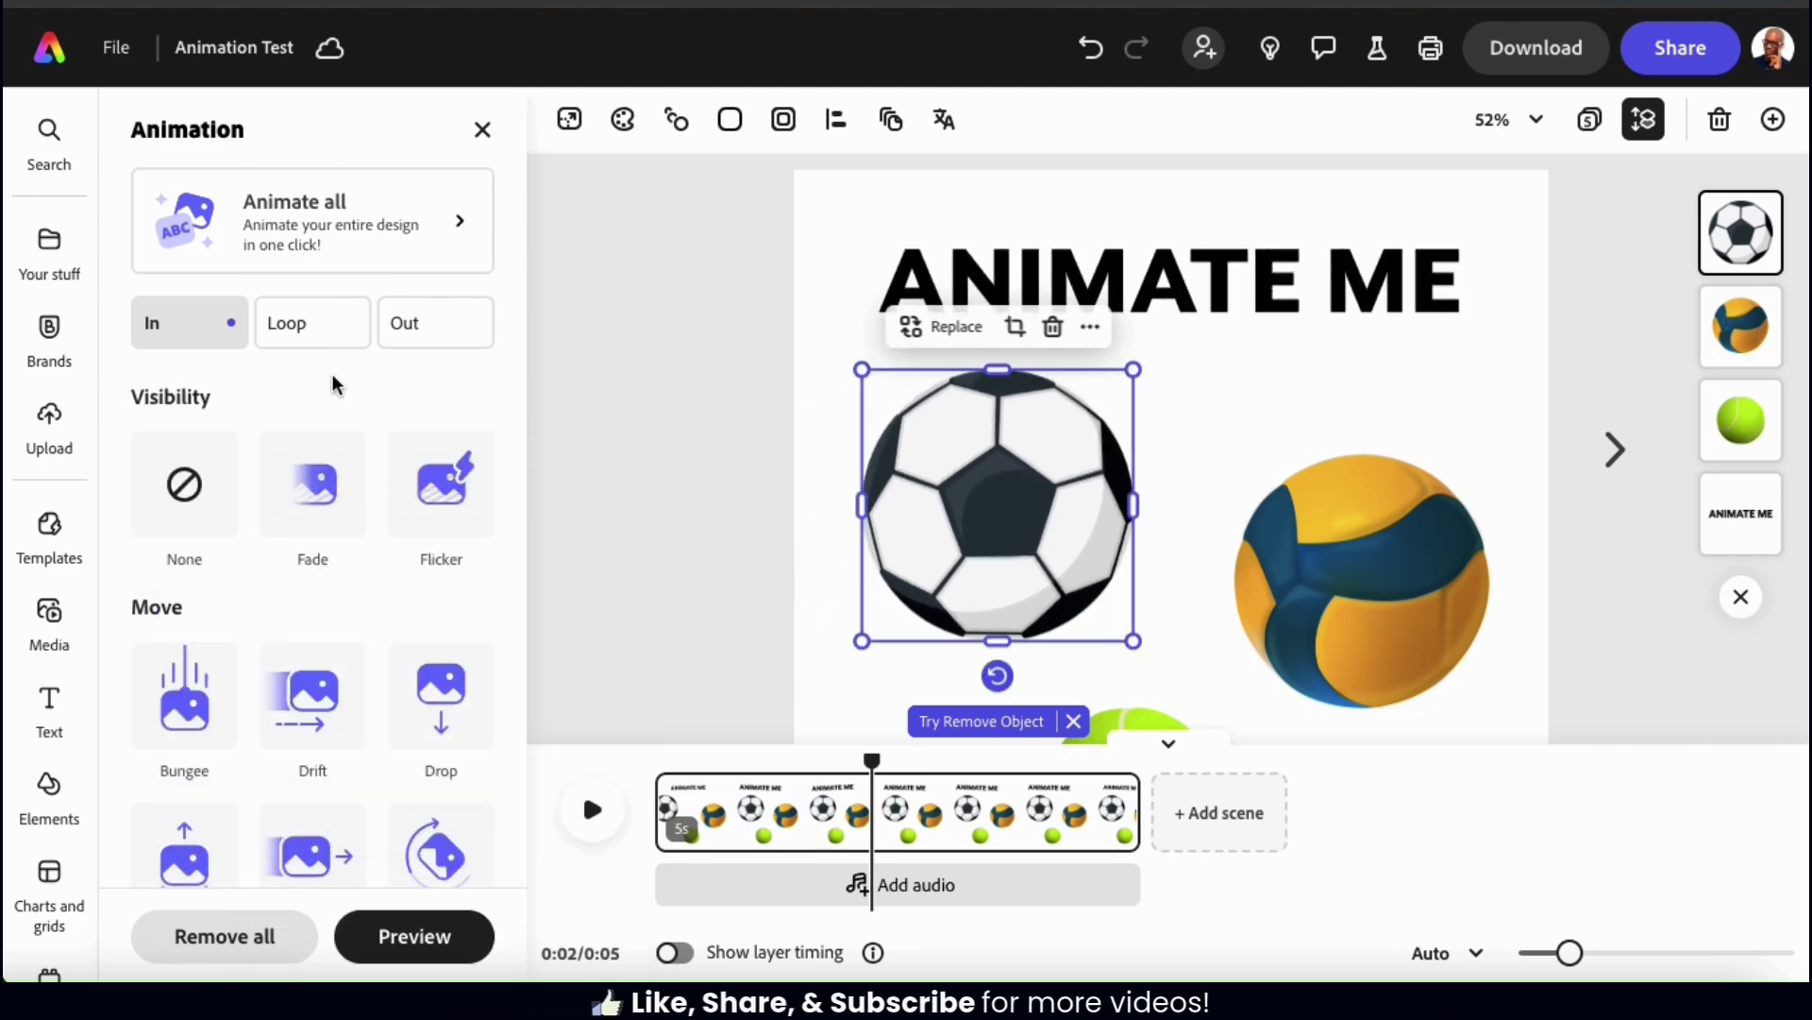
Make the soccer ball tumble out leftward, ending outside the page, then select the volleyball.
{"action": "left_click", "coordinate": [302, 327]}
{"action": "left_click", "coordinate": [435, 322]}
{"action": "scroll", "coordinate": [252, 660], "scroll_direction": "down", "scroll_amount": 2}
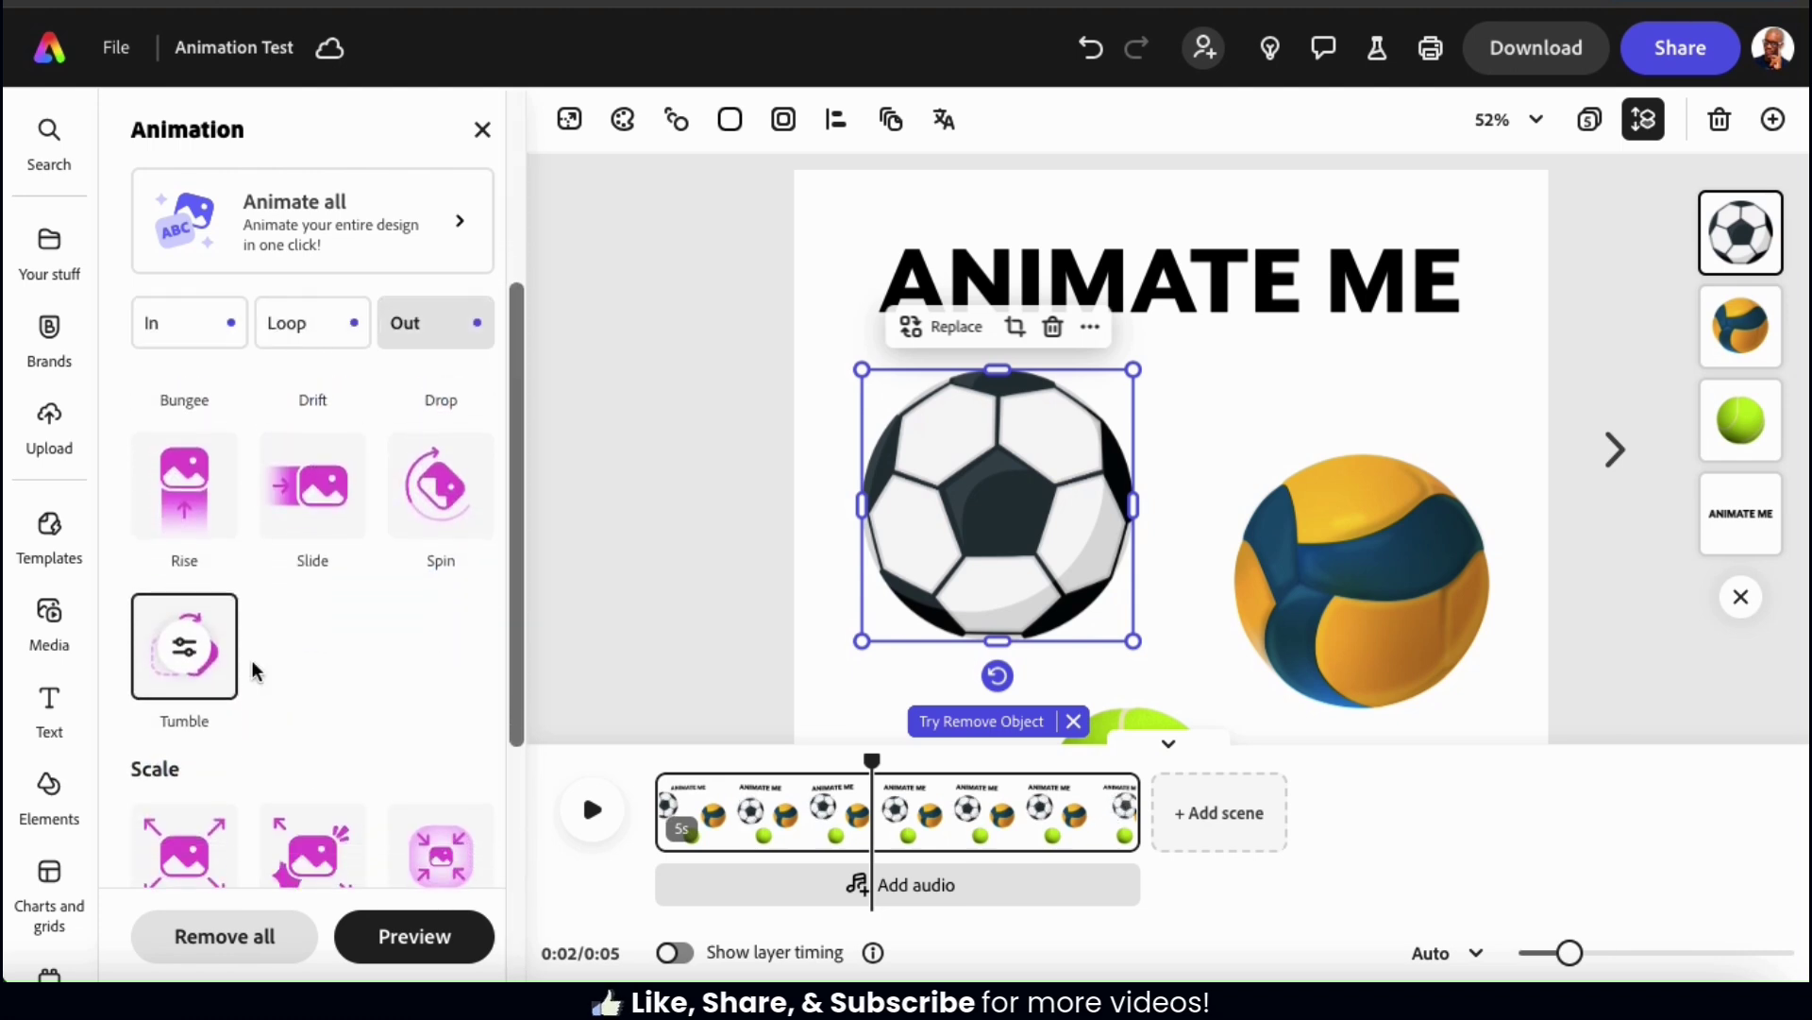
{"action": "left_click", "coordinate": [190, 602]}
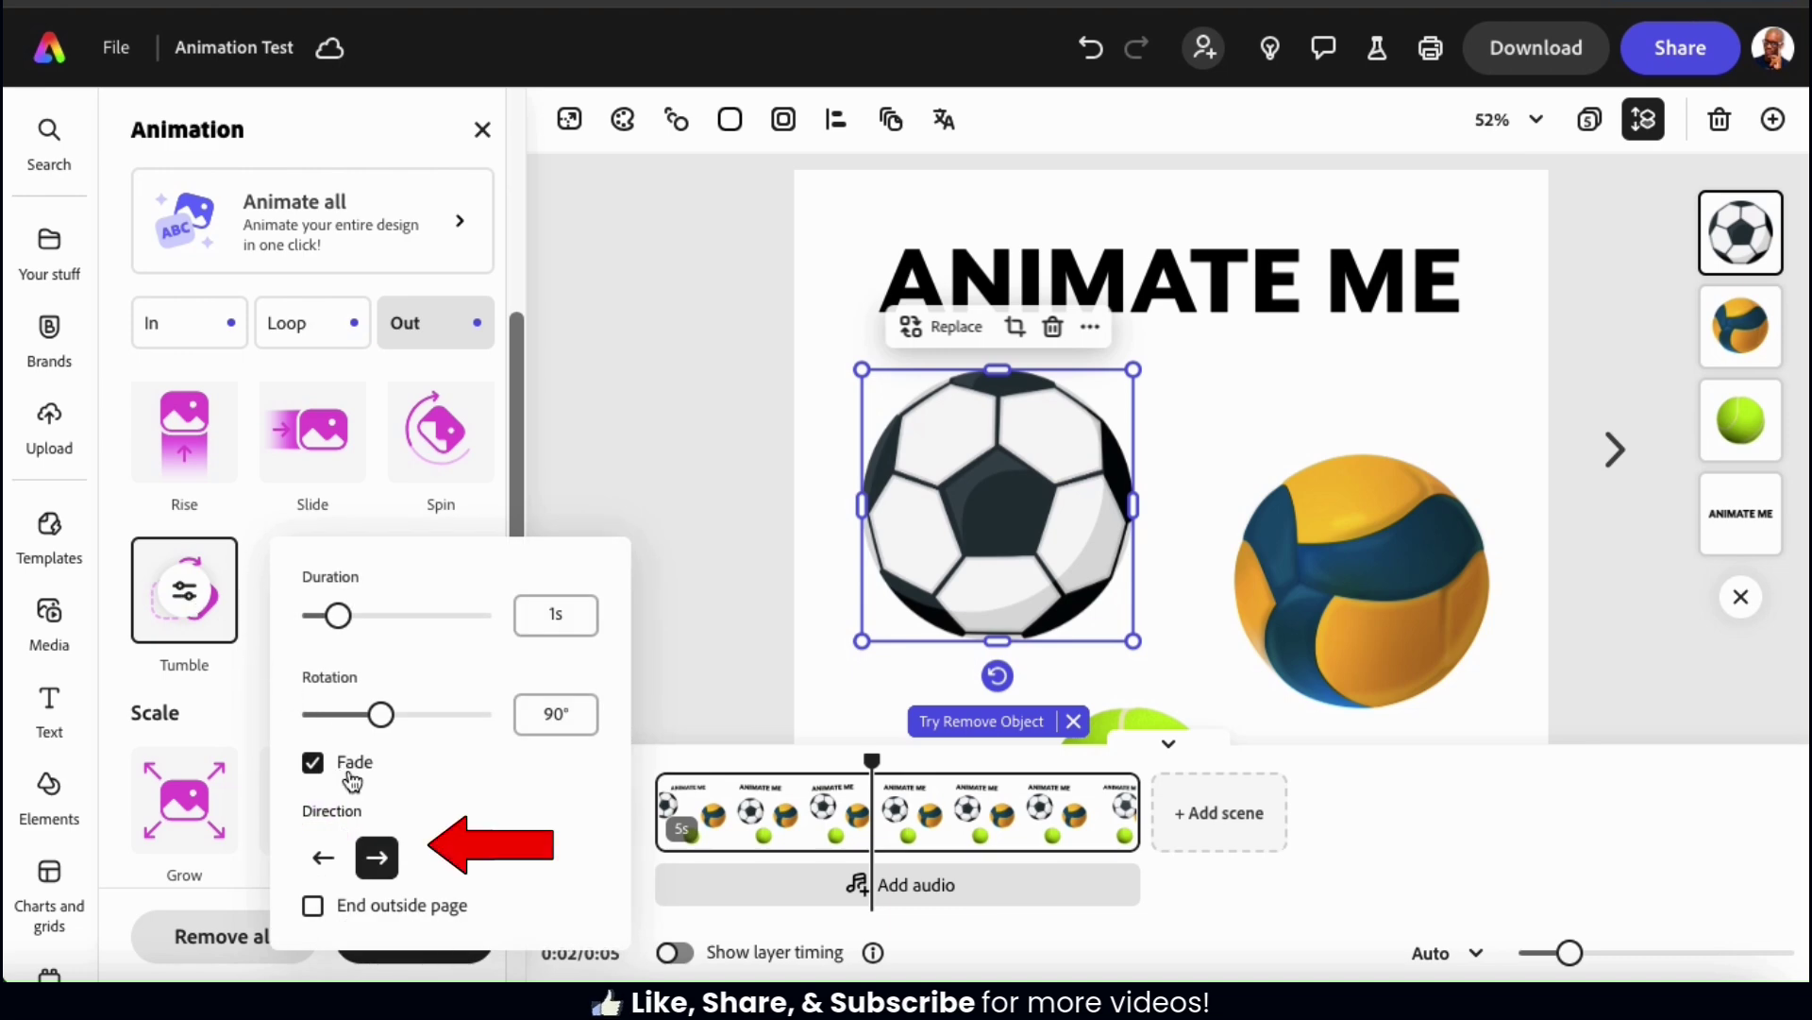
{"action": "left_click", "coordinate": [324, 858]}
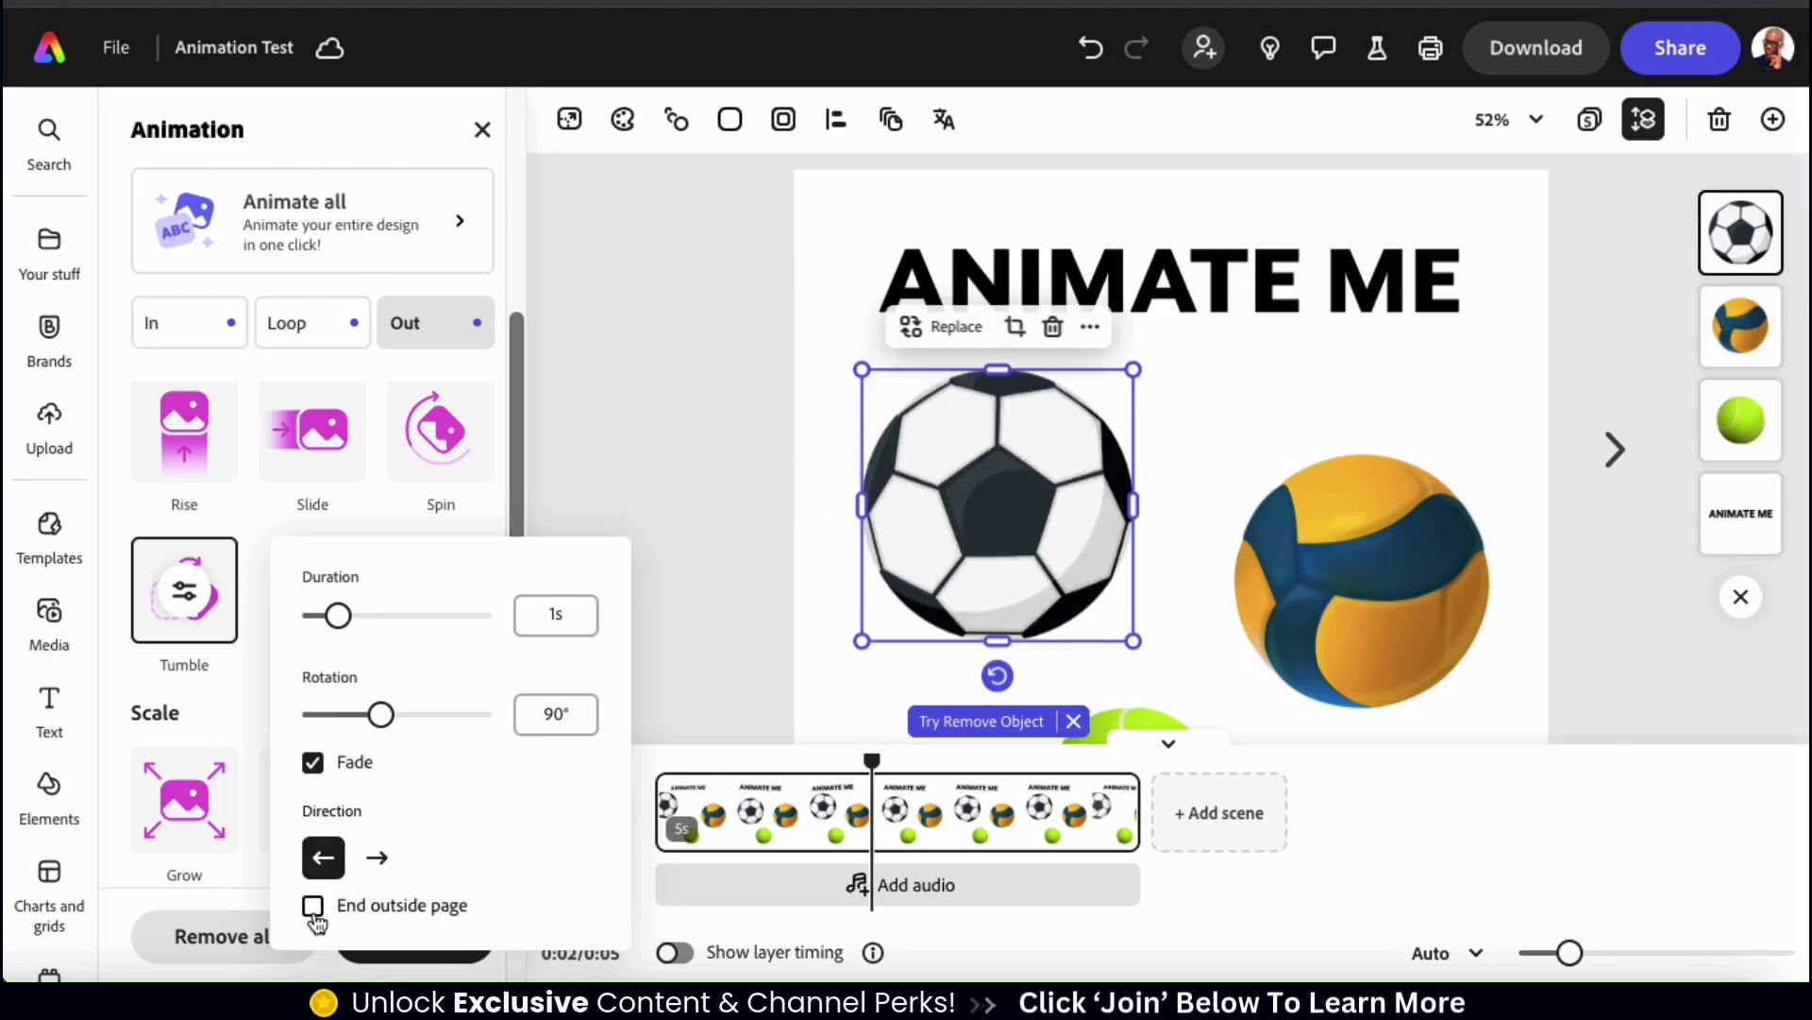
{"action": "left_click", "coordinate": [313, 908]}
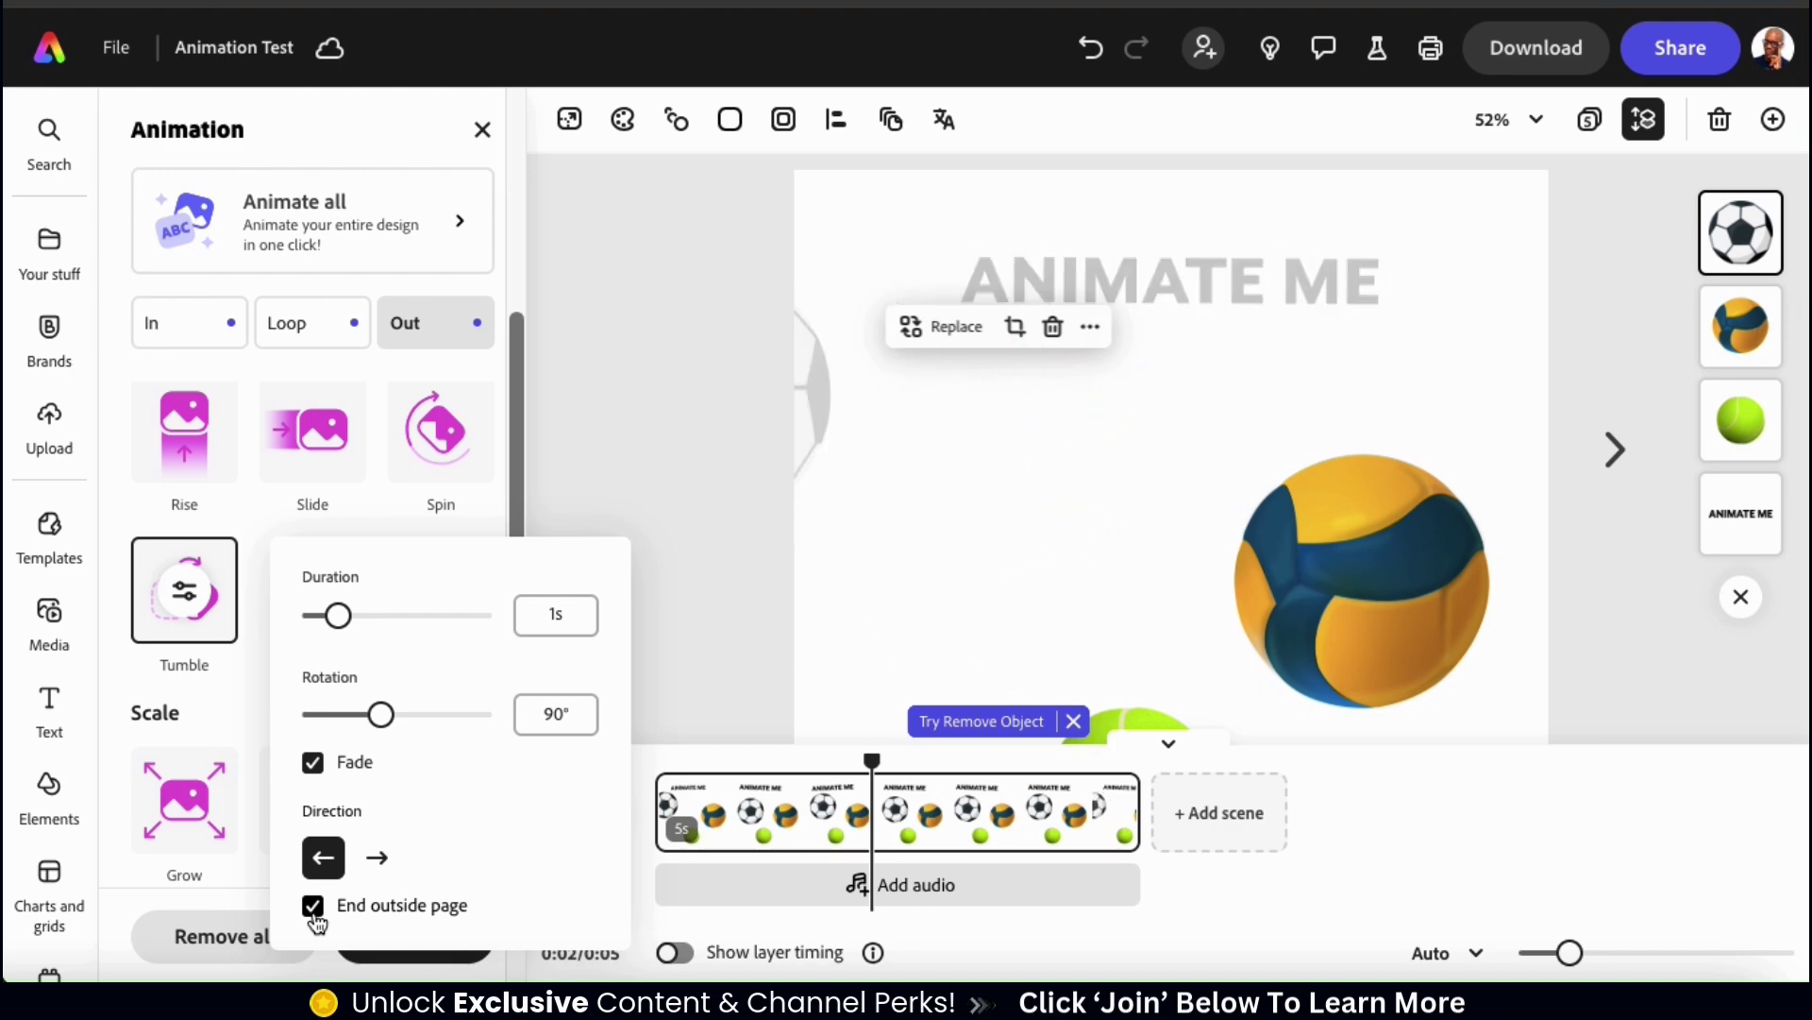
{"action": "scroll", "coordinate": [438, 529], "scroll_direction": "up", "scroll_amount": 5}
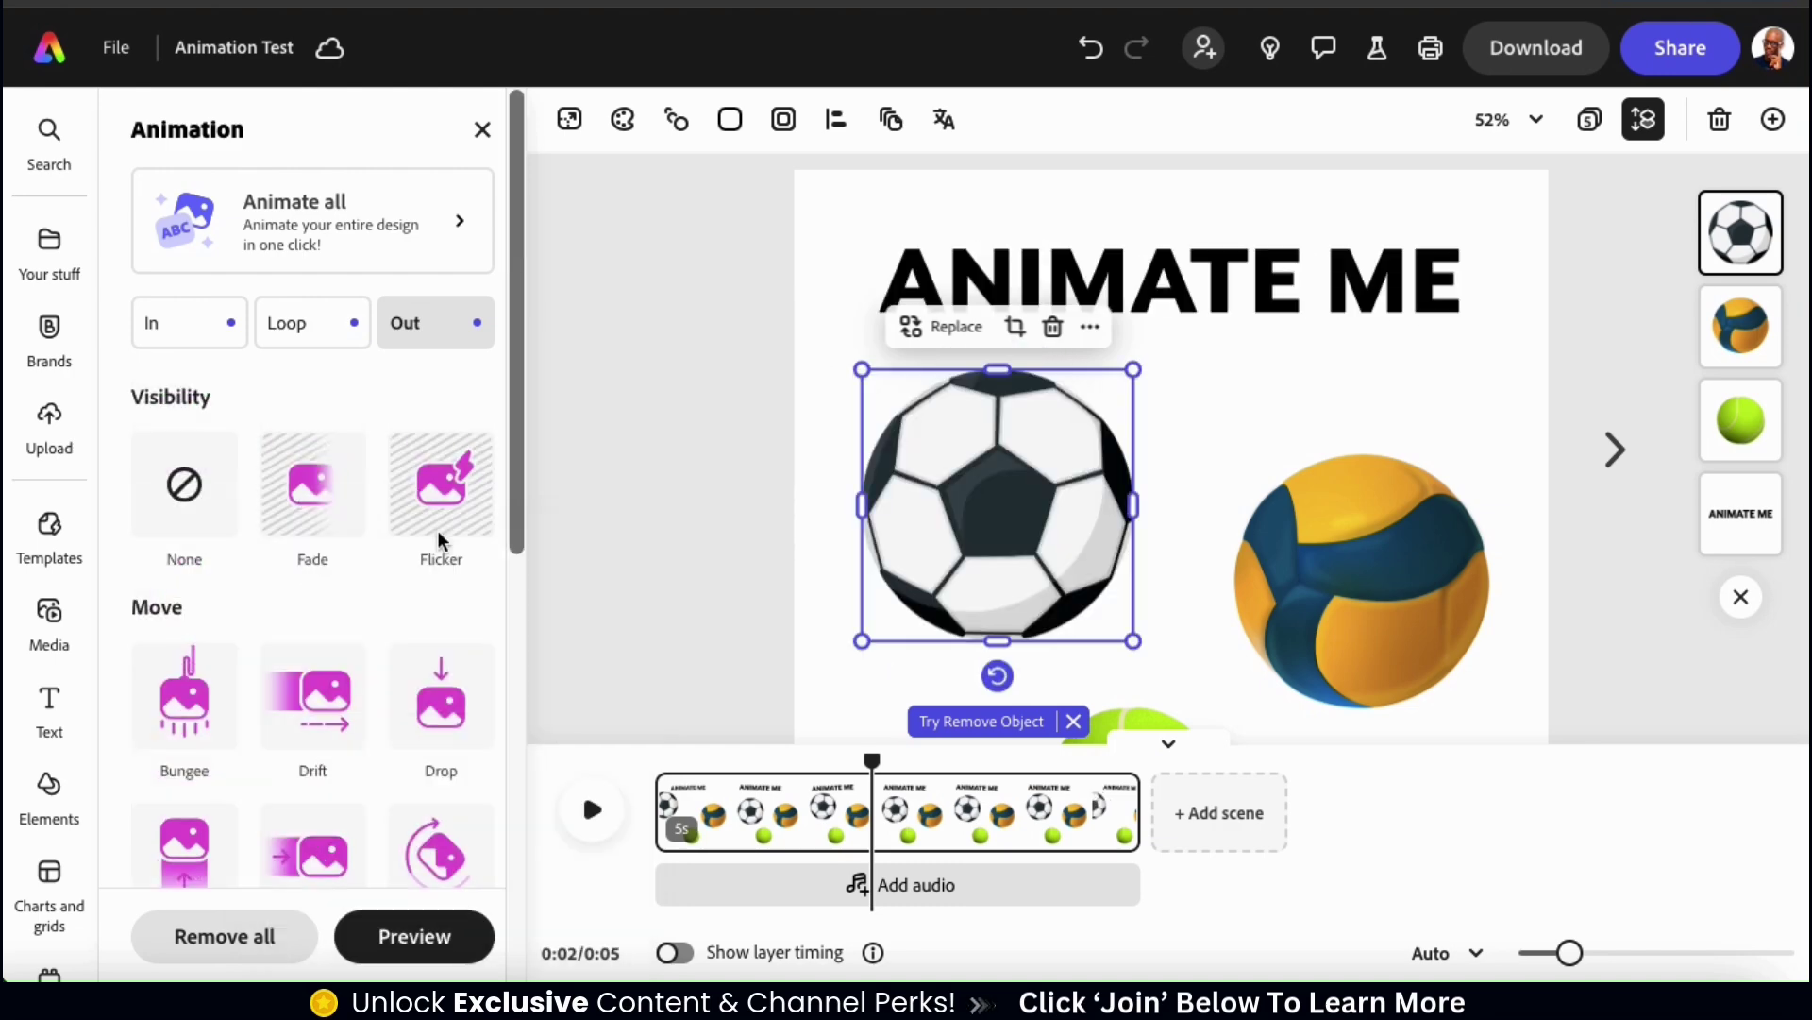
{"action": "left_click", "coordinate": [711, 519]}
{"action": "left_click", "coordinate": [1246, 528]}
Give the volleyball a Bungee entrance and a Yoyo loop animation.
{"action": "left_click", "coordinate": [675, 119]}
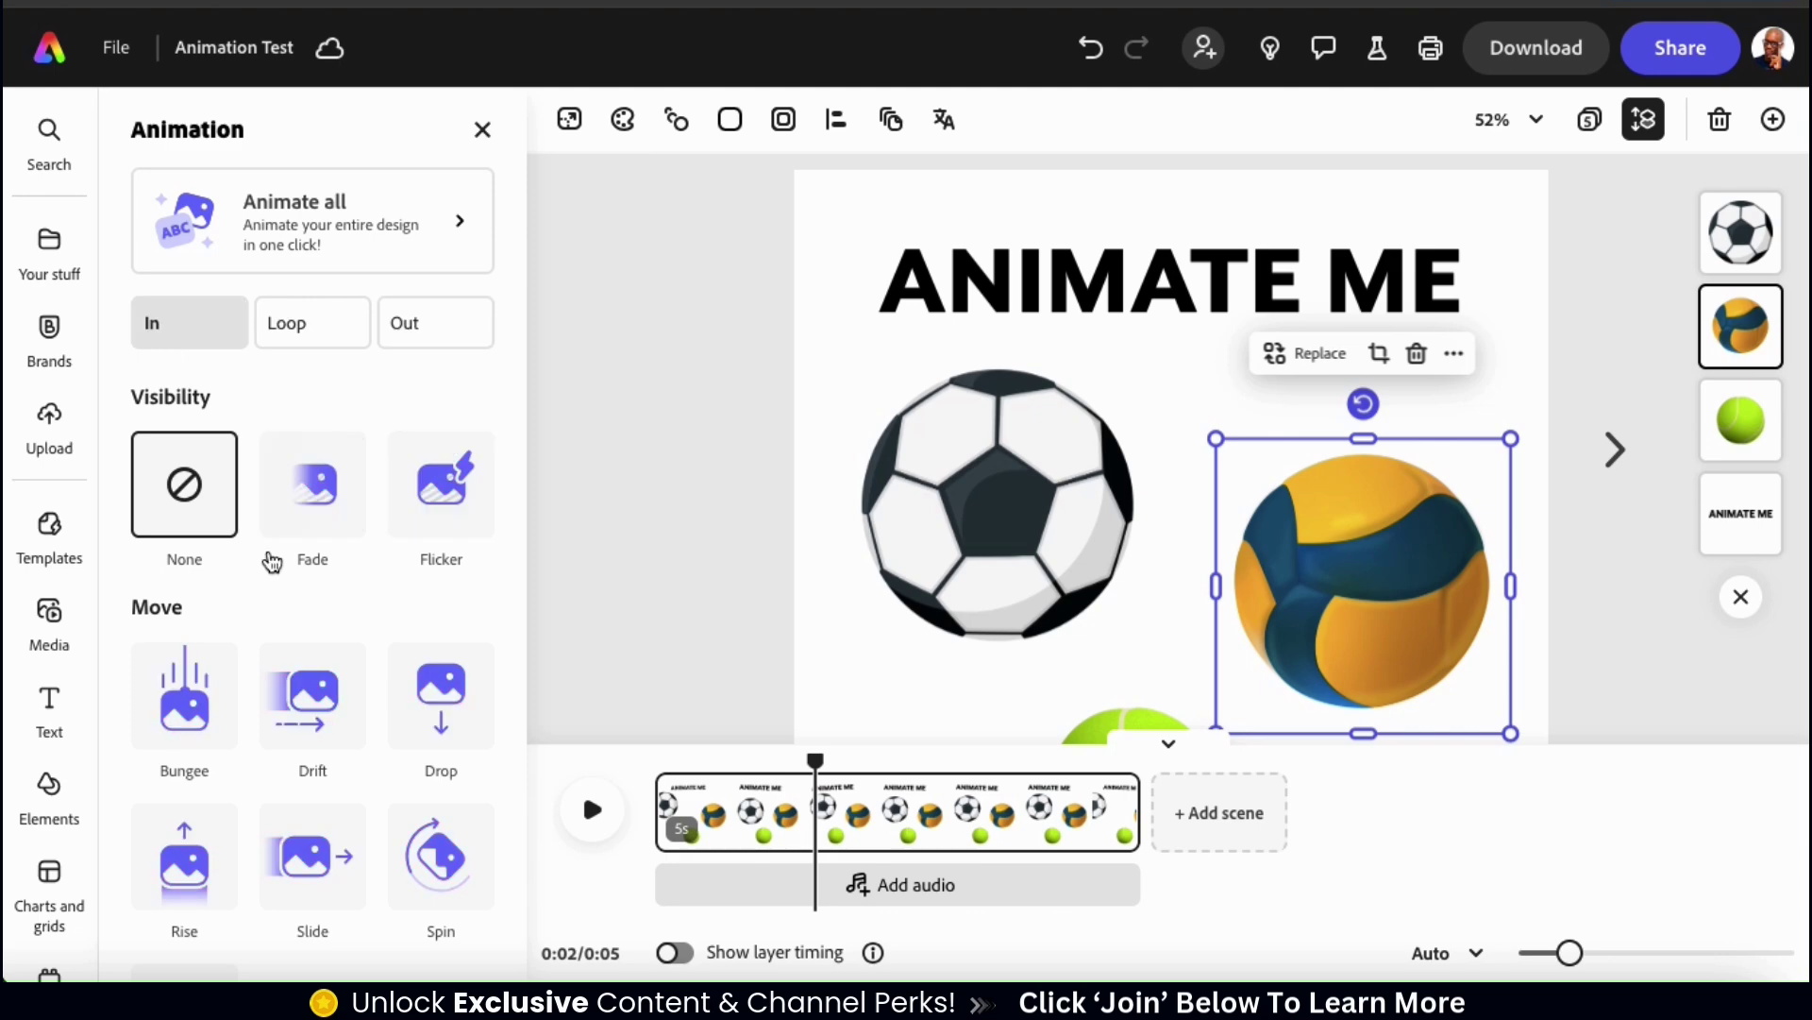
{"action": "left_click", "coordinate": [184, 694]}
{"action": "left_click", "coordinate": [313, 322]}
{"action": "left_click", "coordinate": [312, 812]}
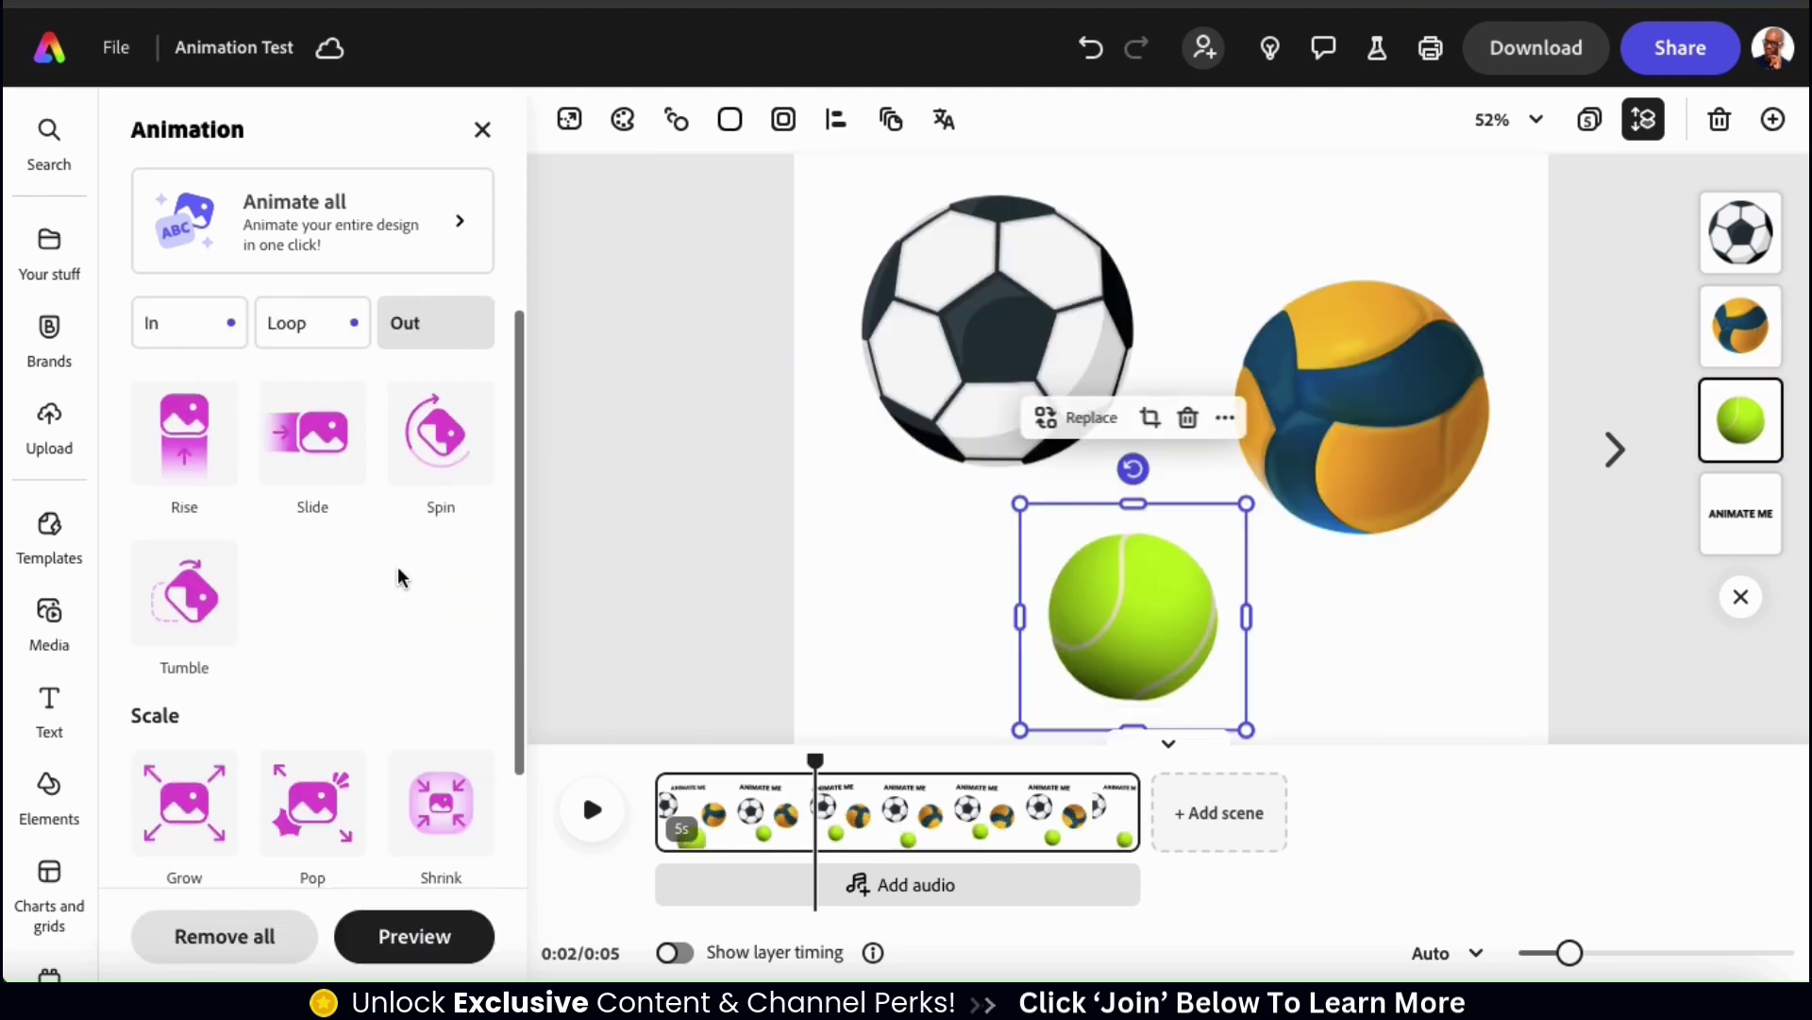
Give the tennis ball a Flash exit animation.
{"action": "scroll", "coordinate": [404, 579], "scroll_direction": "down", "scroll_amount": 4}
{"action": "left_click", "coordinate": [310, 602]}
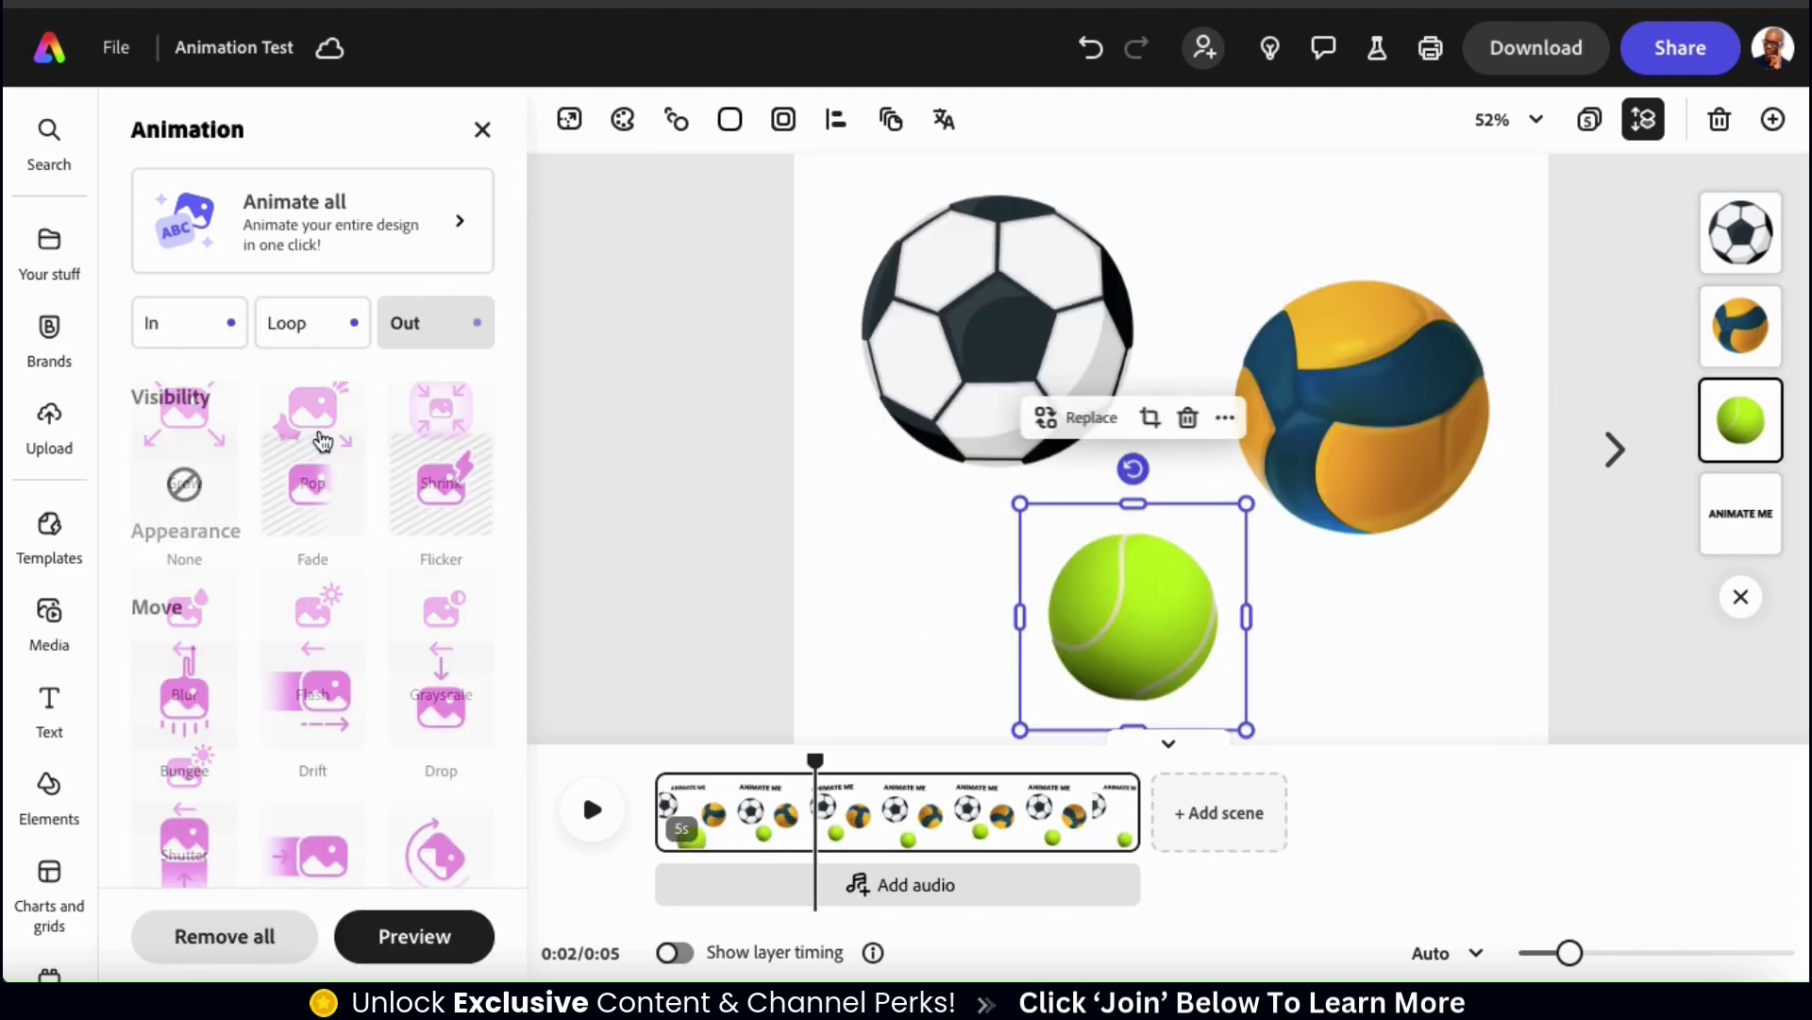
{"action": "left_click", "coordinate": [678, 484]}
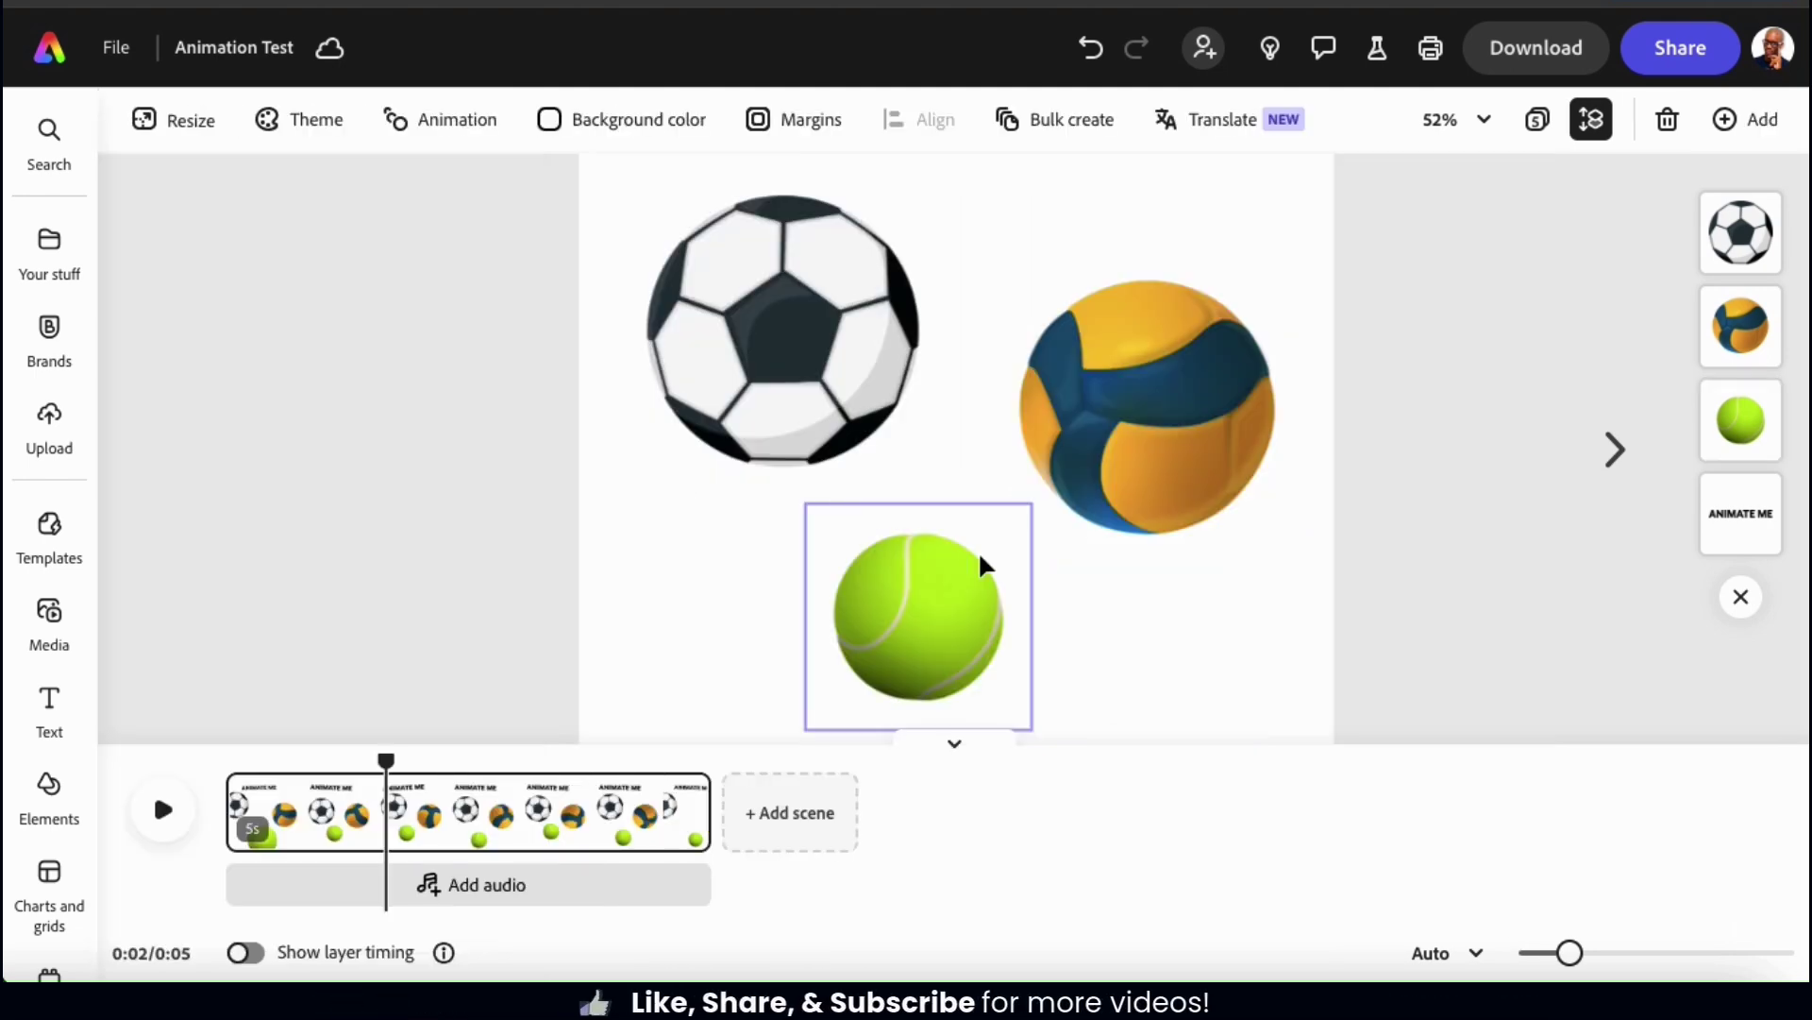
{"action": "left_click_drag", "start_coordinate": [377, 757], "coordinate": [173, 752]}
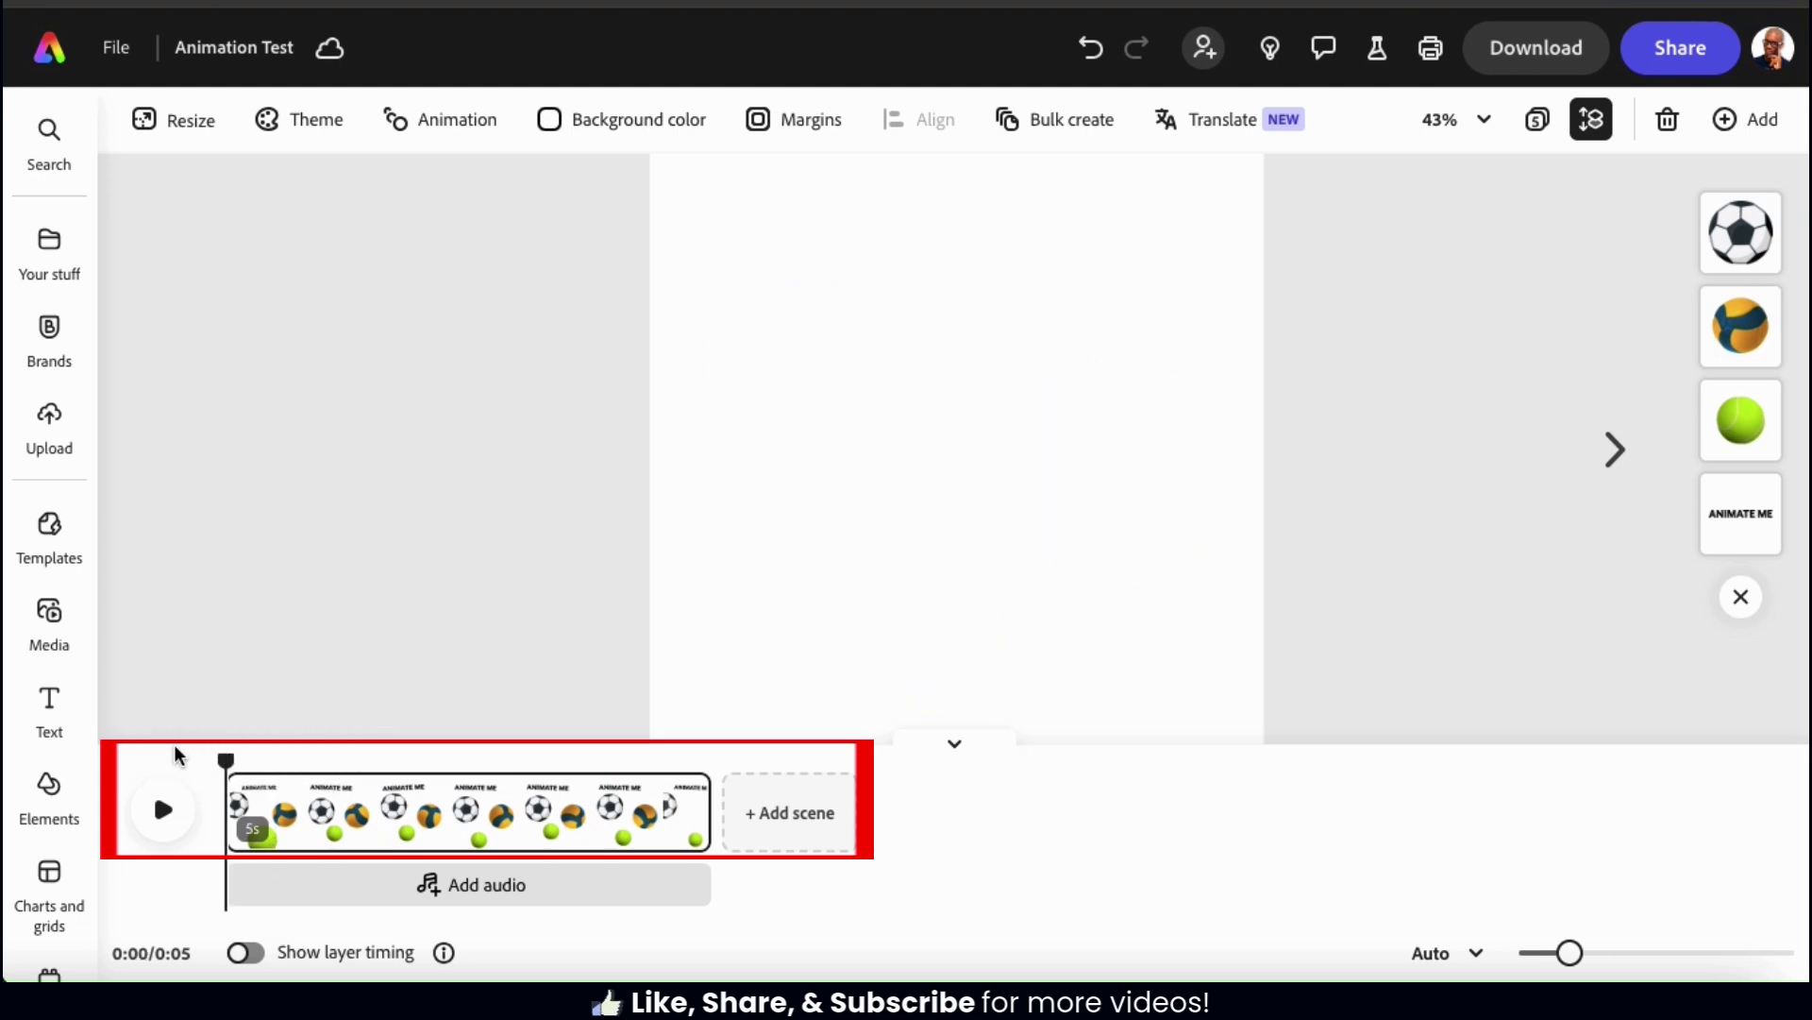
{"action": "left_click", "coordinate": [163, 812]}
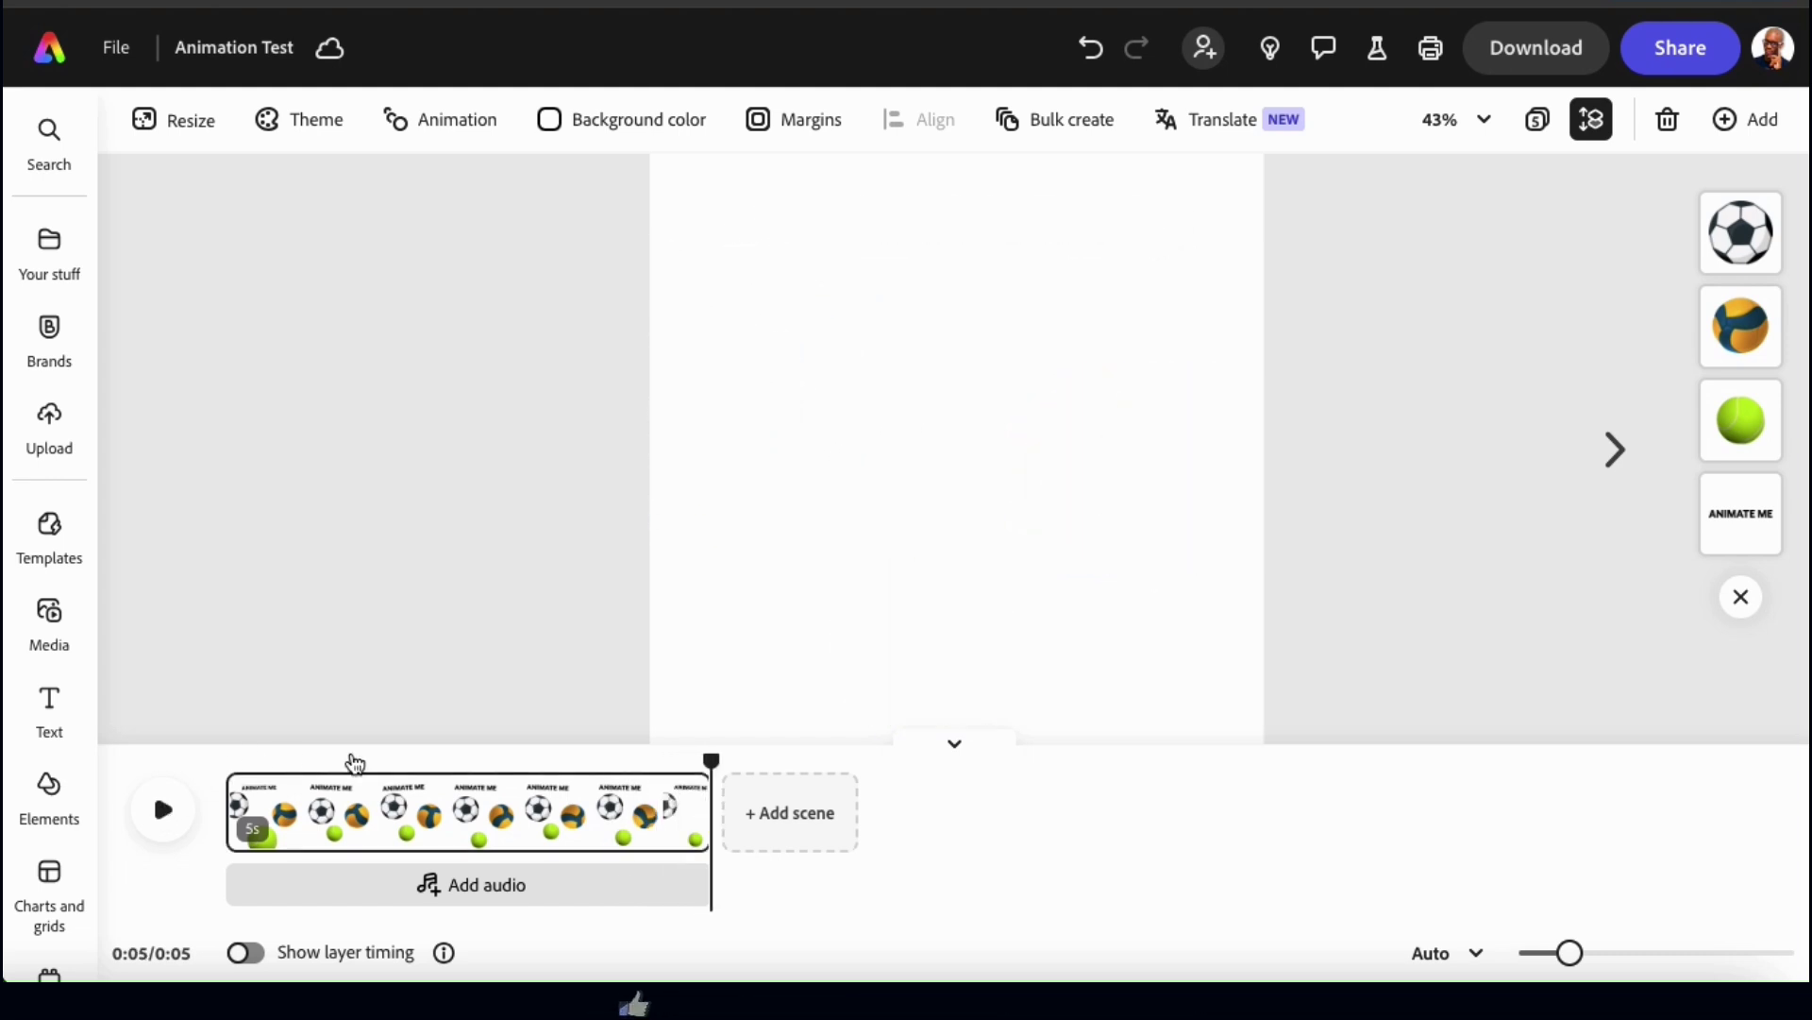
{"action": "left_click", "coordinate": [439, 752]}
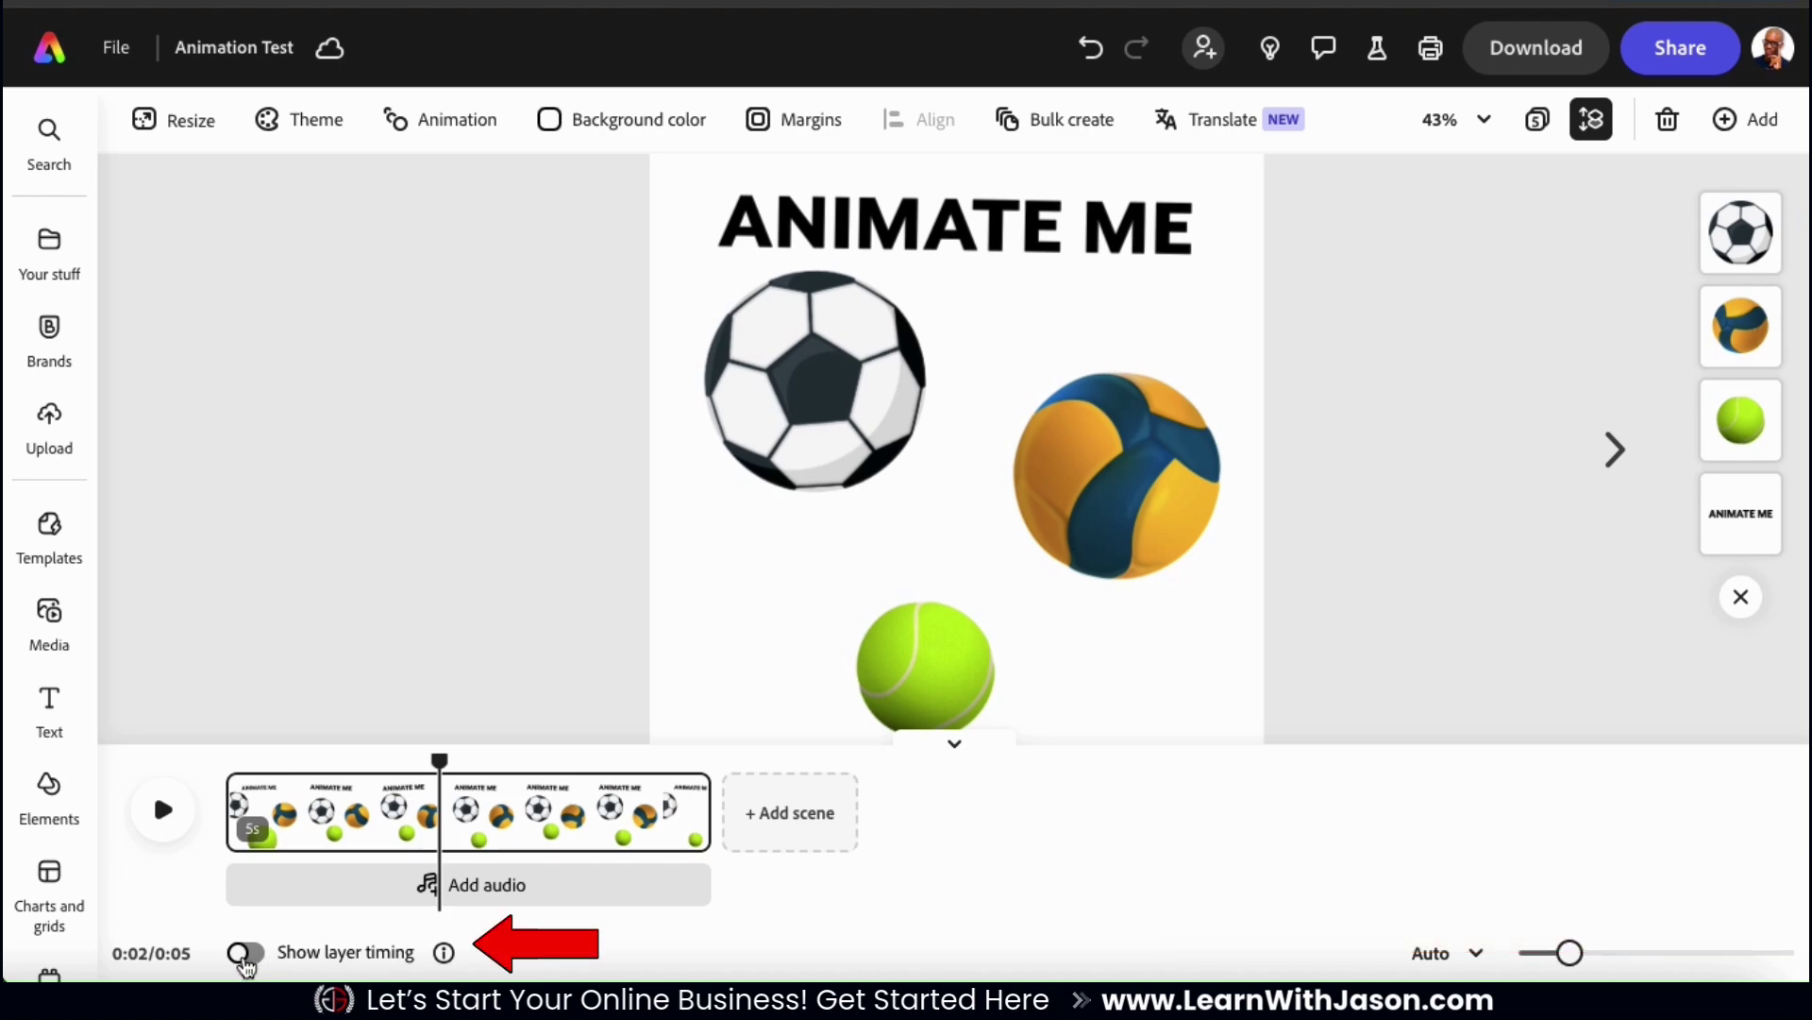
Turn on layer timing and shorten the ANIMATE ME title's bar so it exits early, then preview.
{"action": "left_click", "coordinate": [245, 954]}
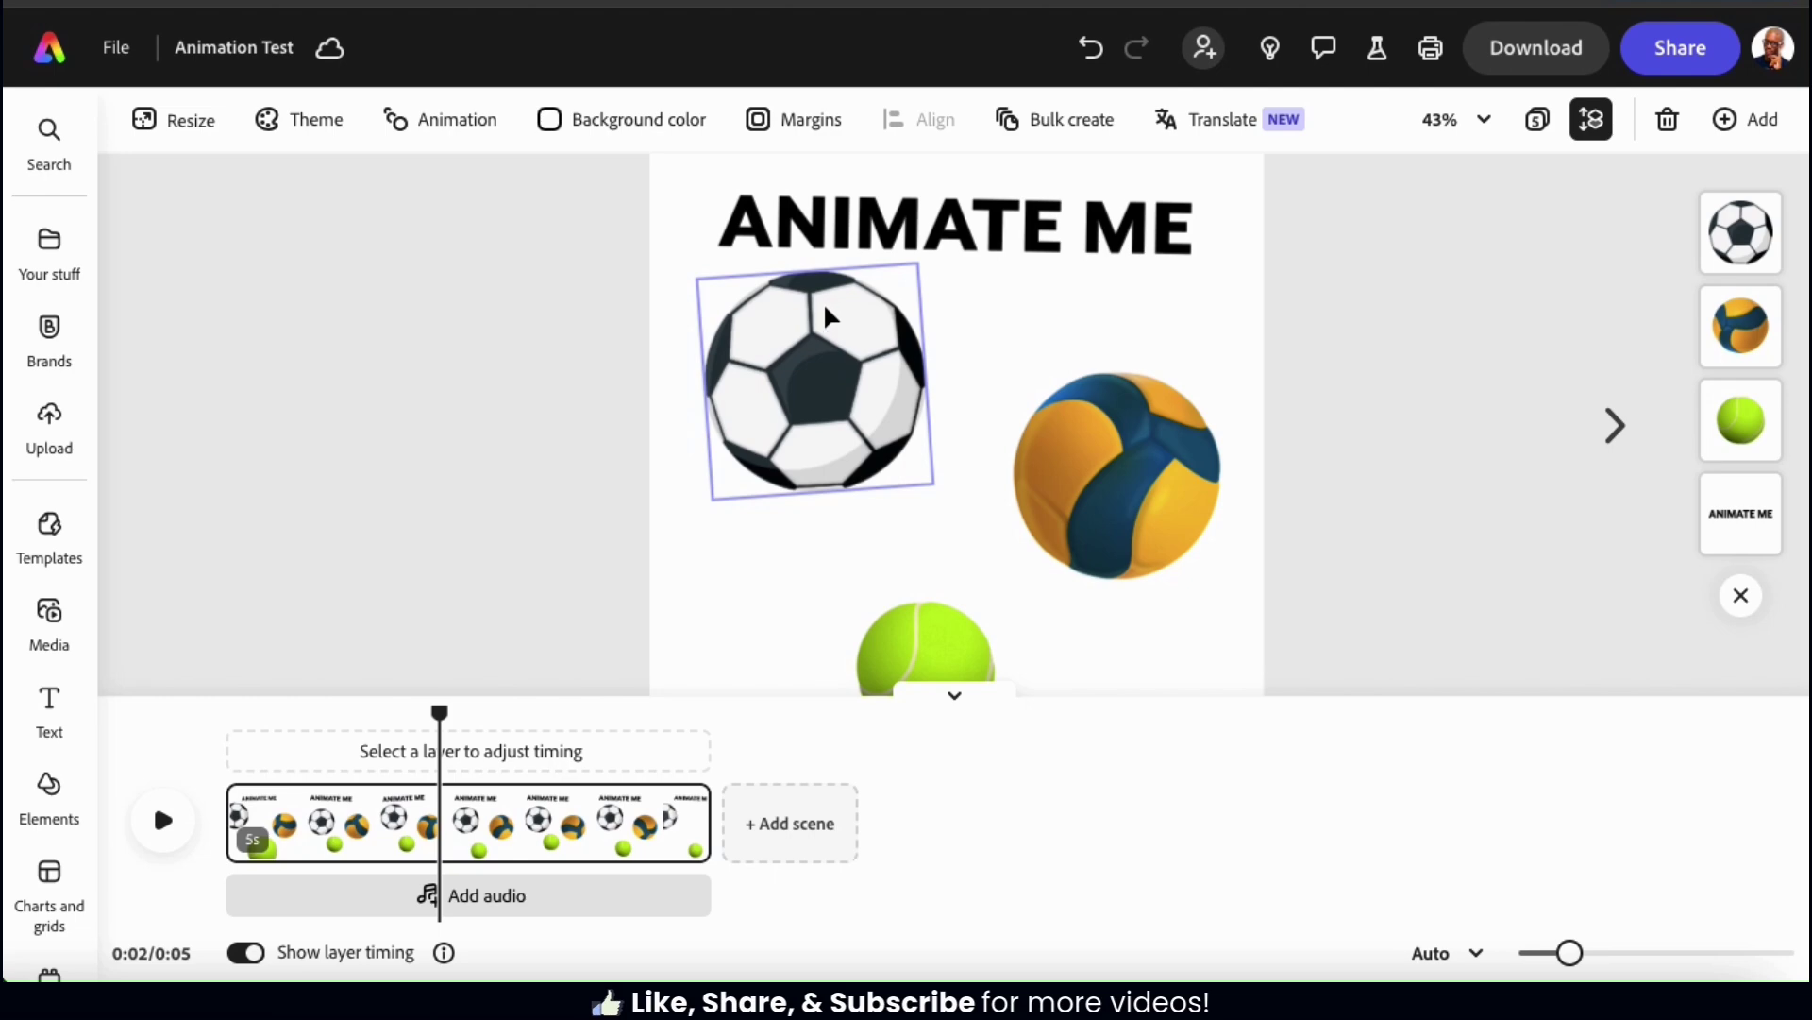
{"action": "left_click", "coordinate": [878, 238]}
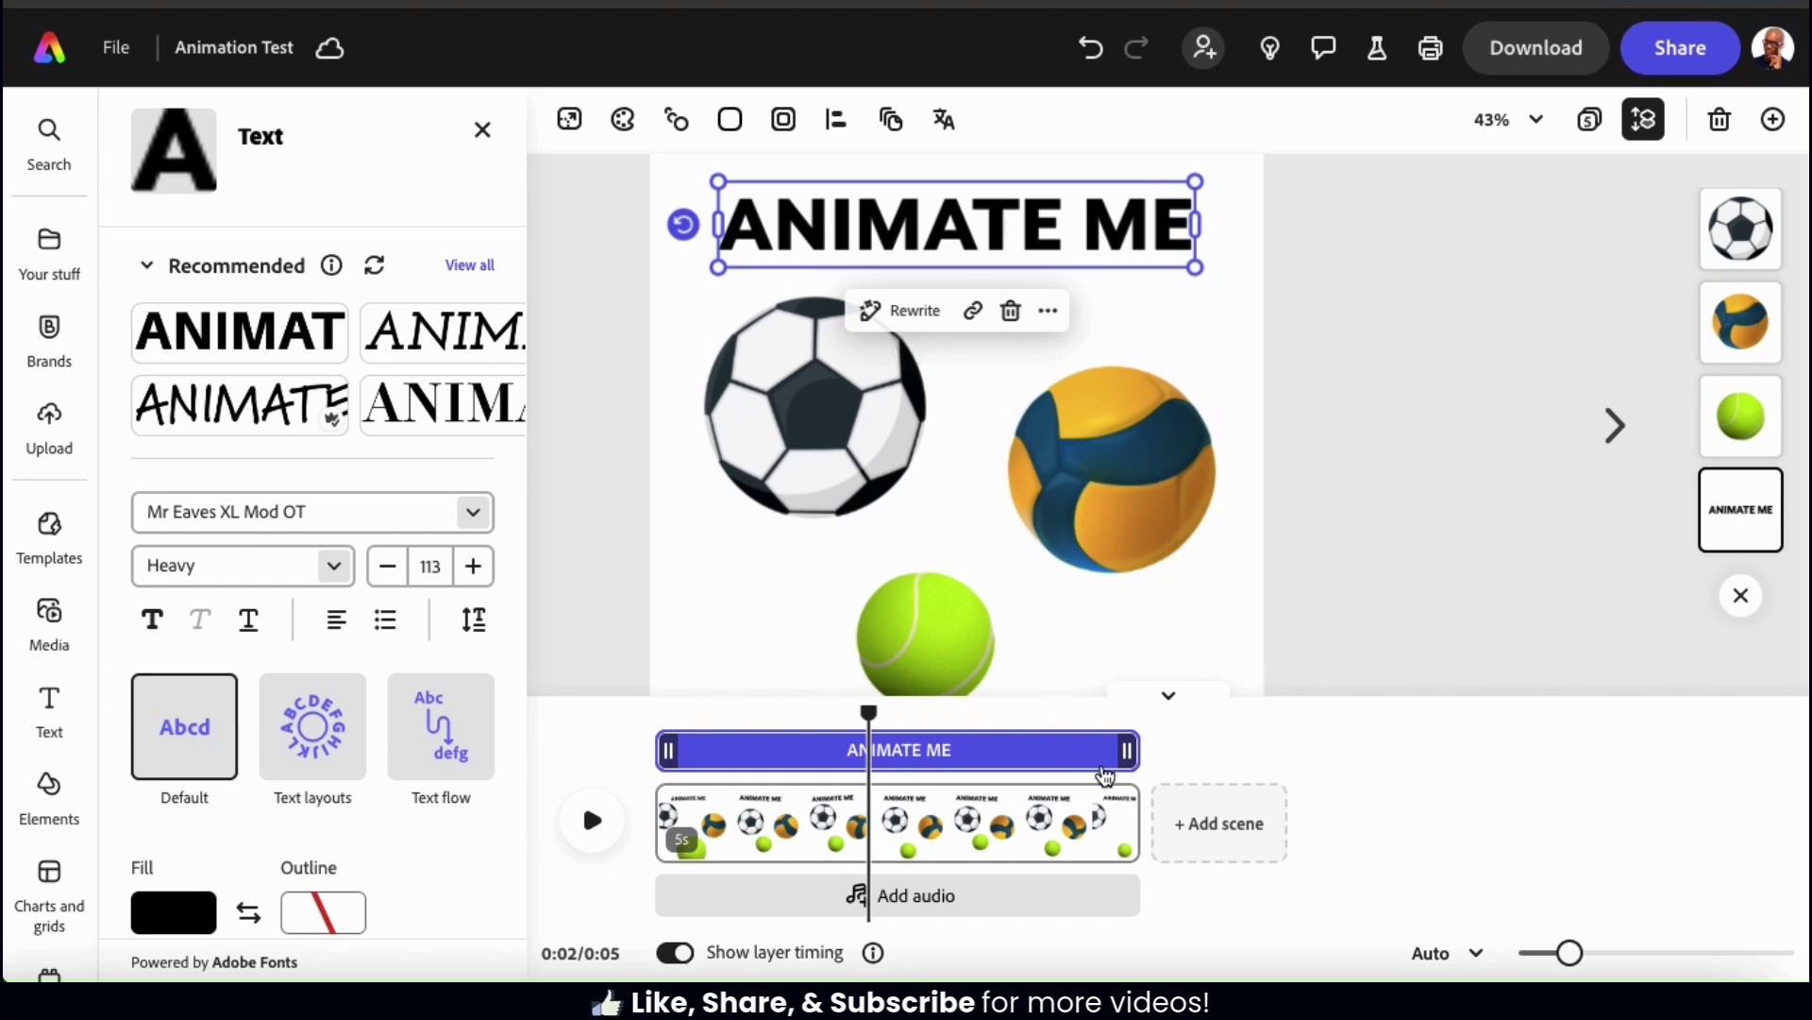
{"action": "left_click_drag", "start_coordinate": [1128, 750], "coordinate": [934, 745]}
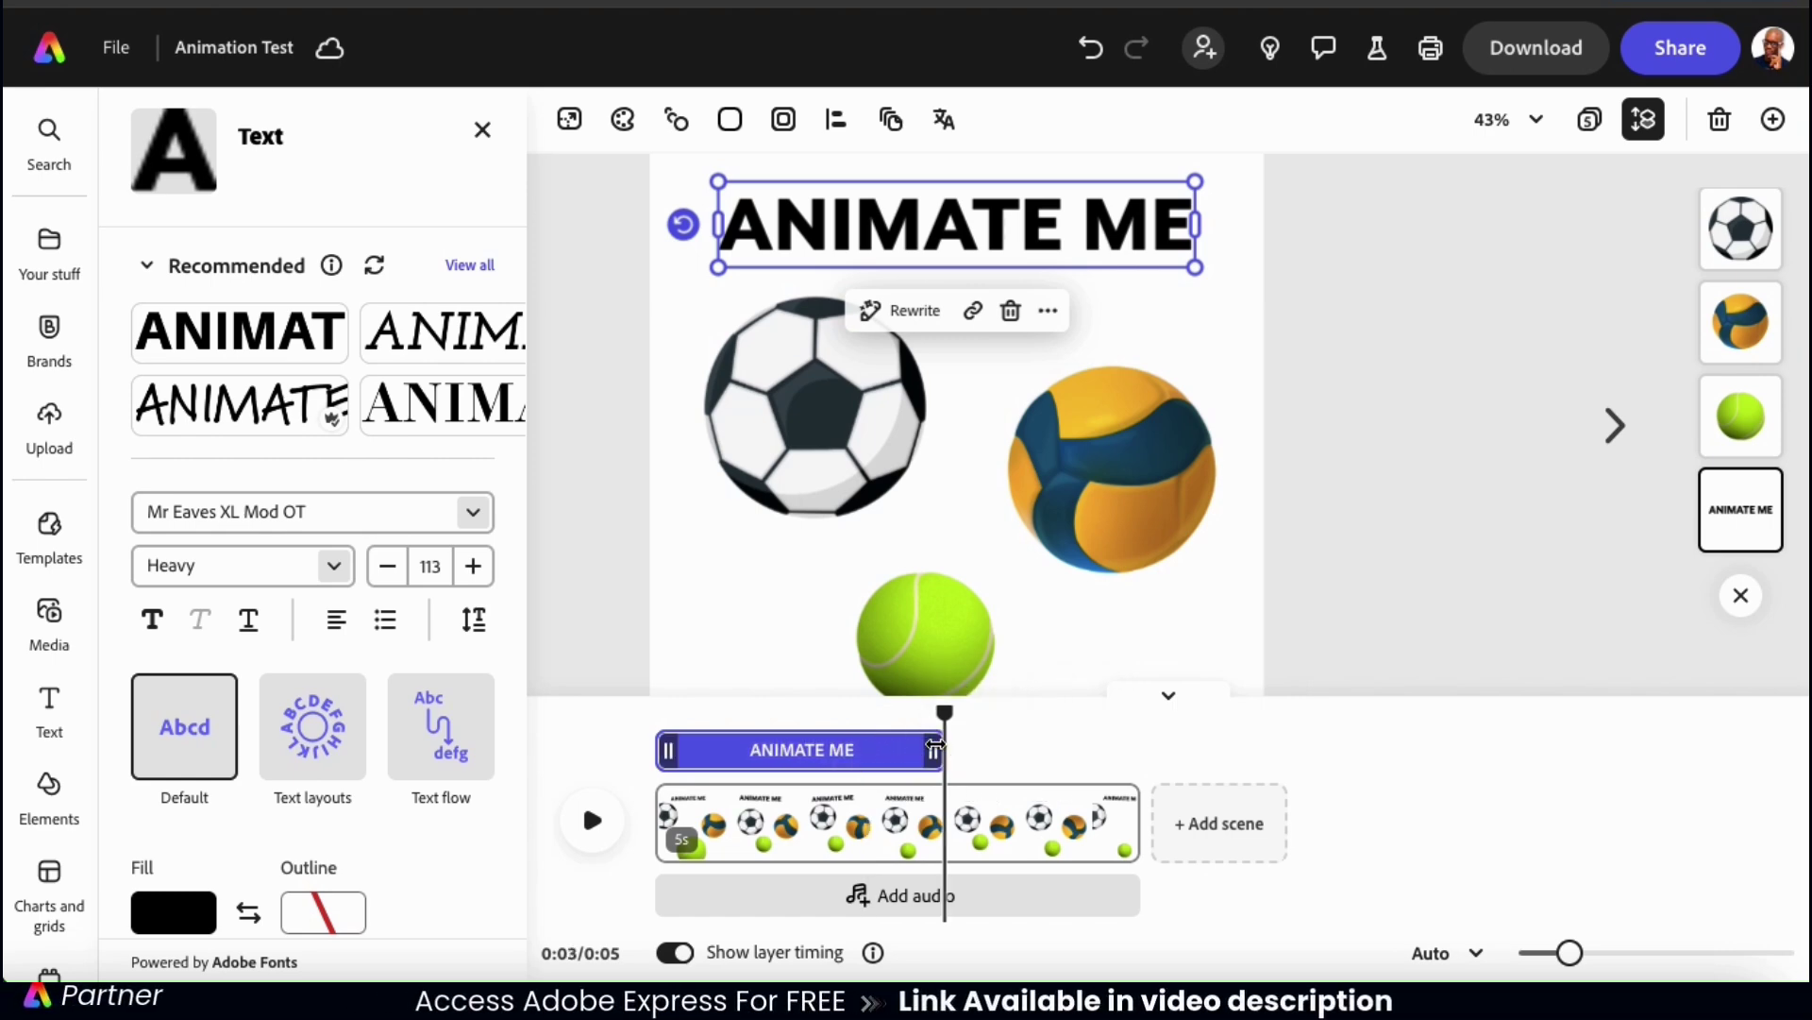
{"action": "left_click", "coordinate": [819, 710]}
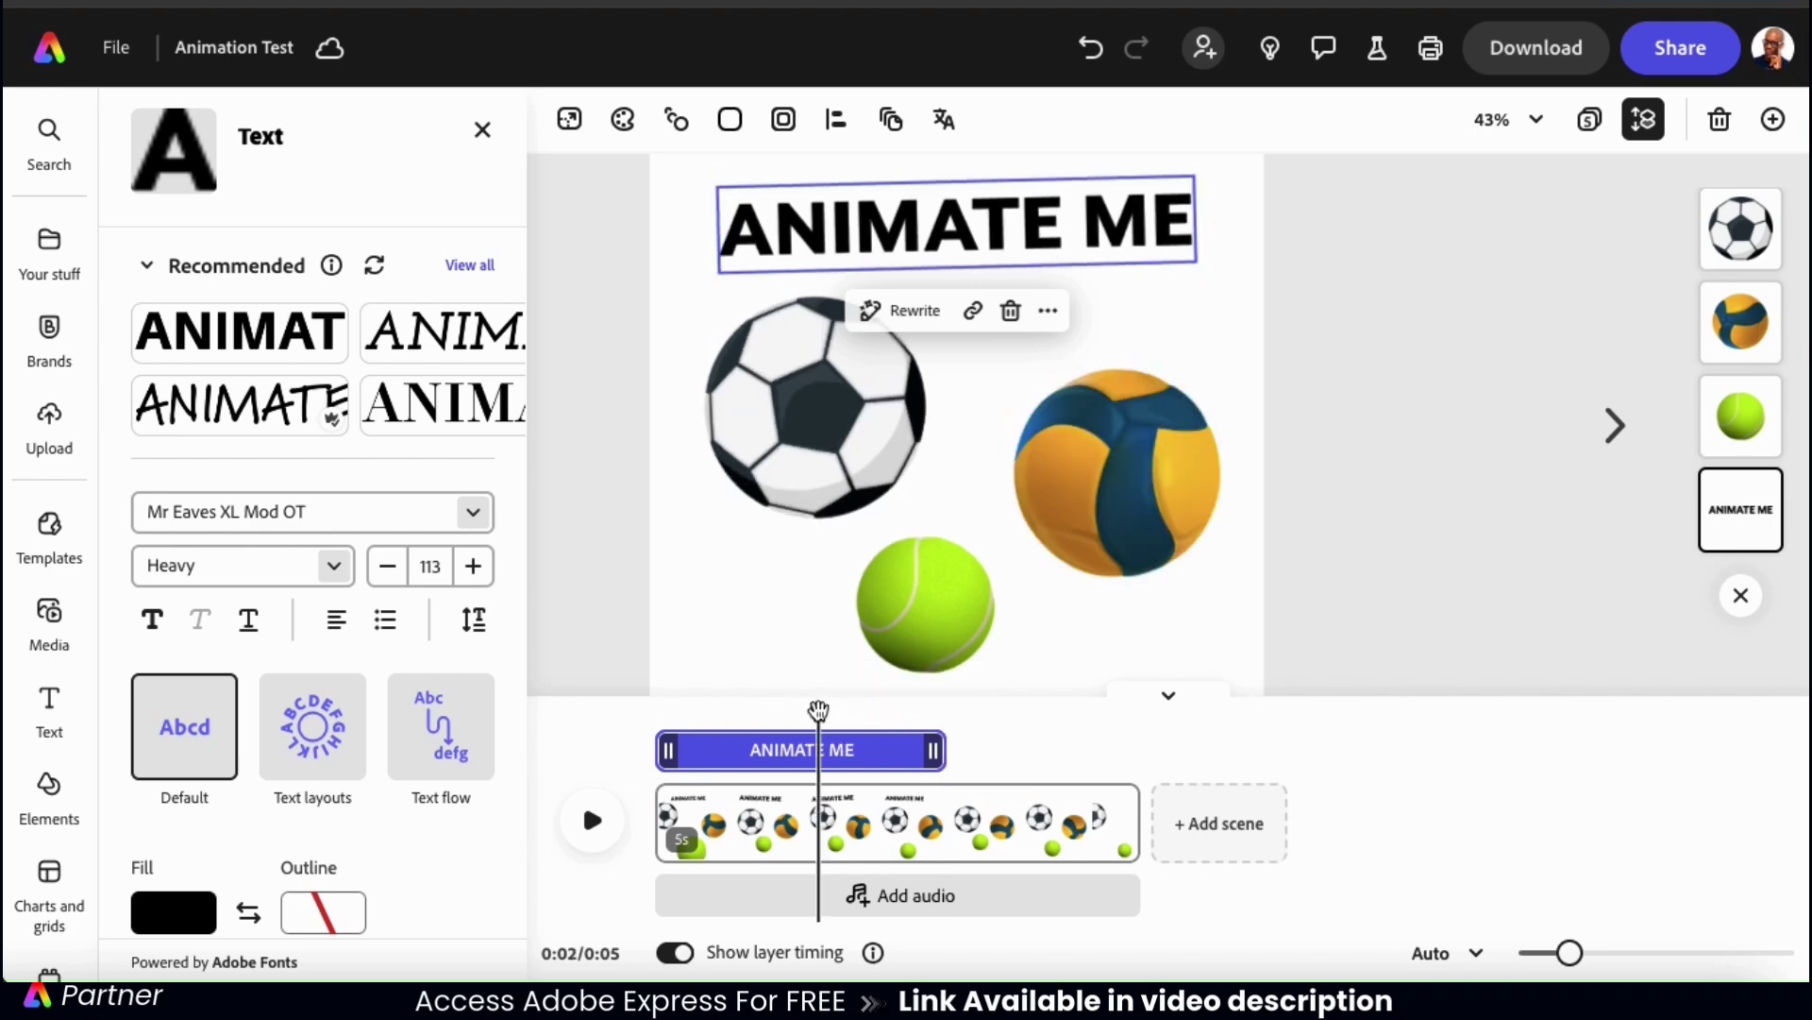
{"action": "left_click", "coordinate": [591, 825]}
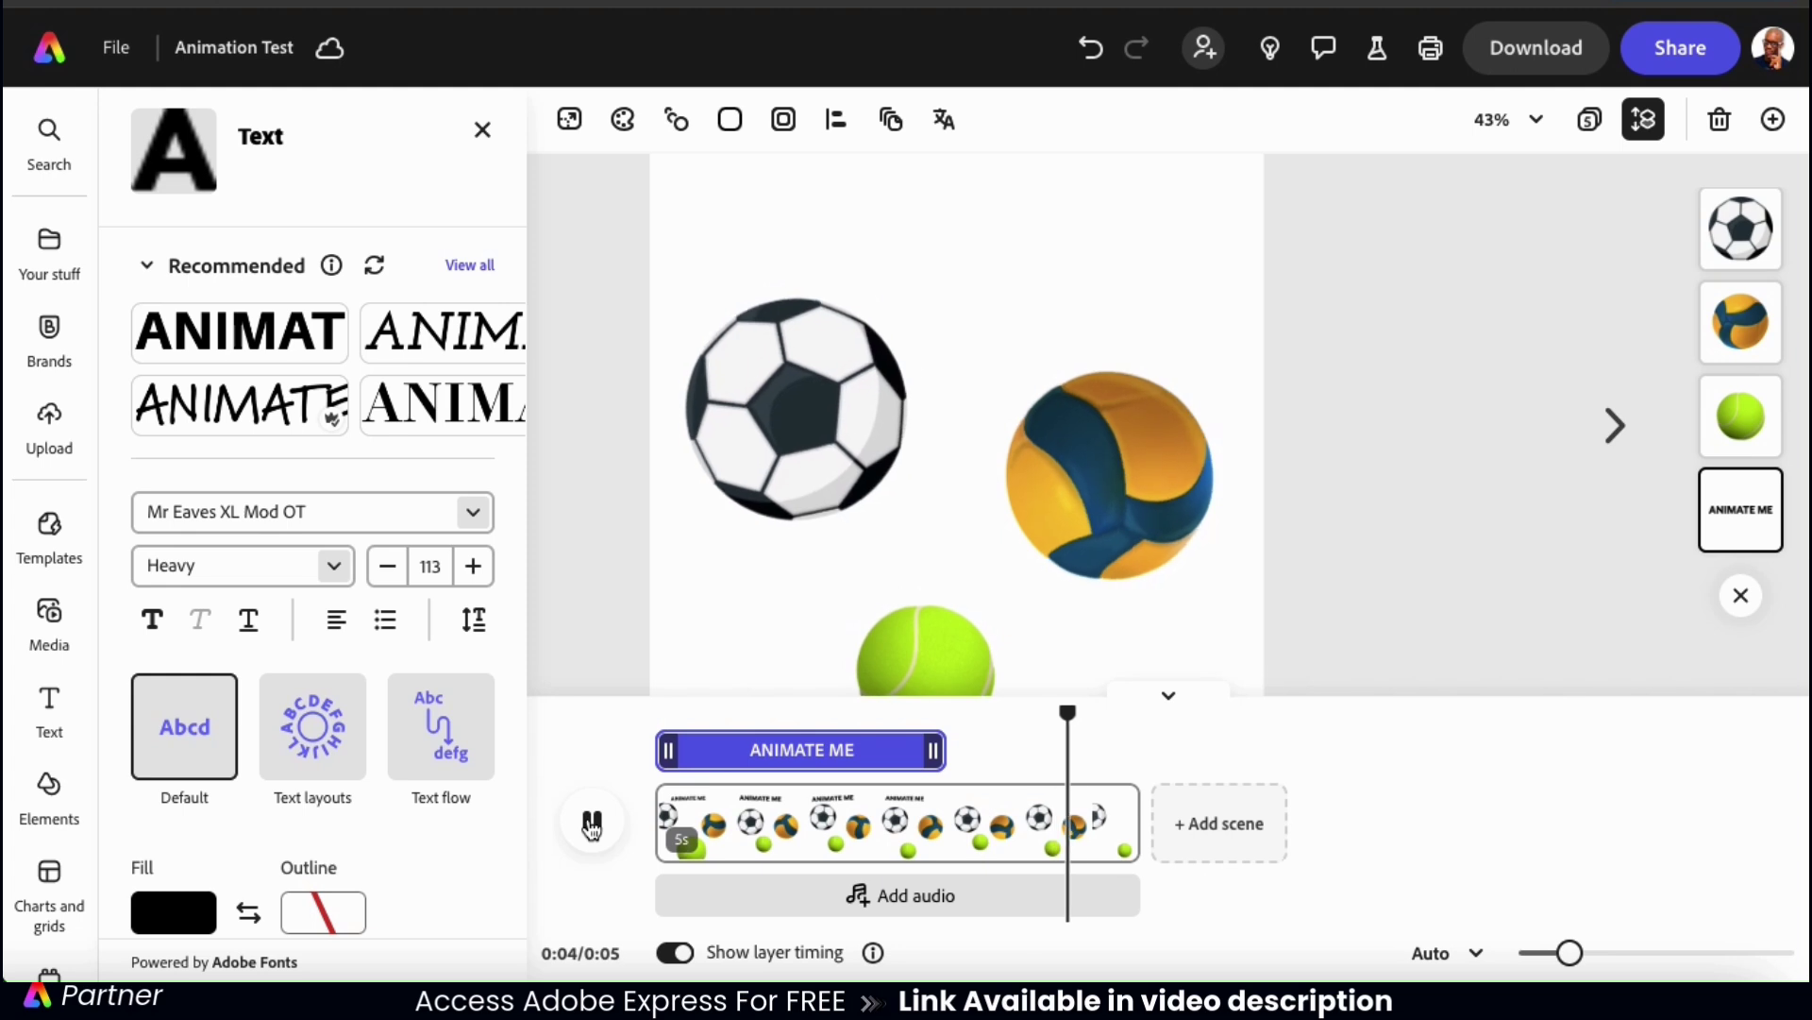
{"action": "left_click", "coordinate": [592, 825]}
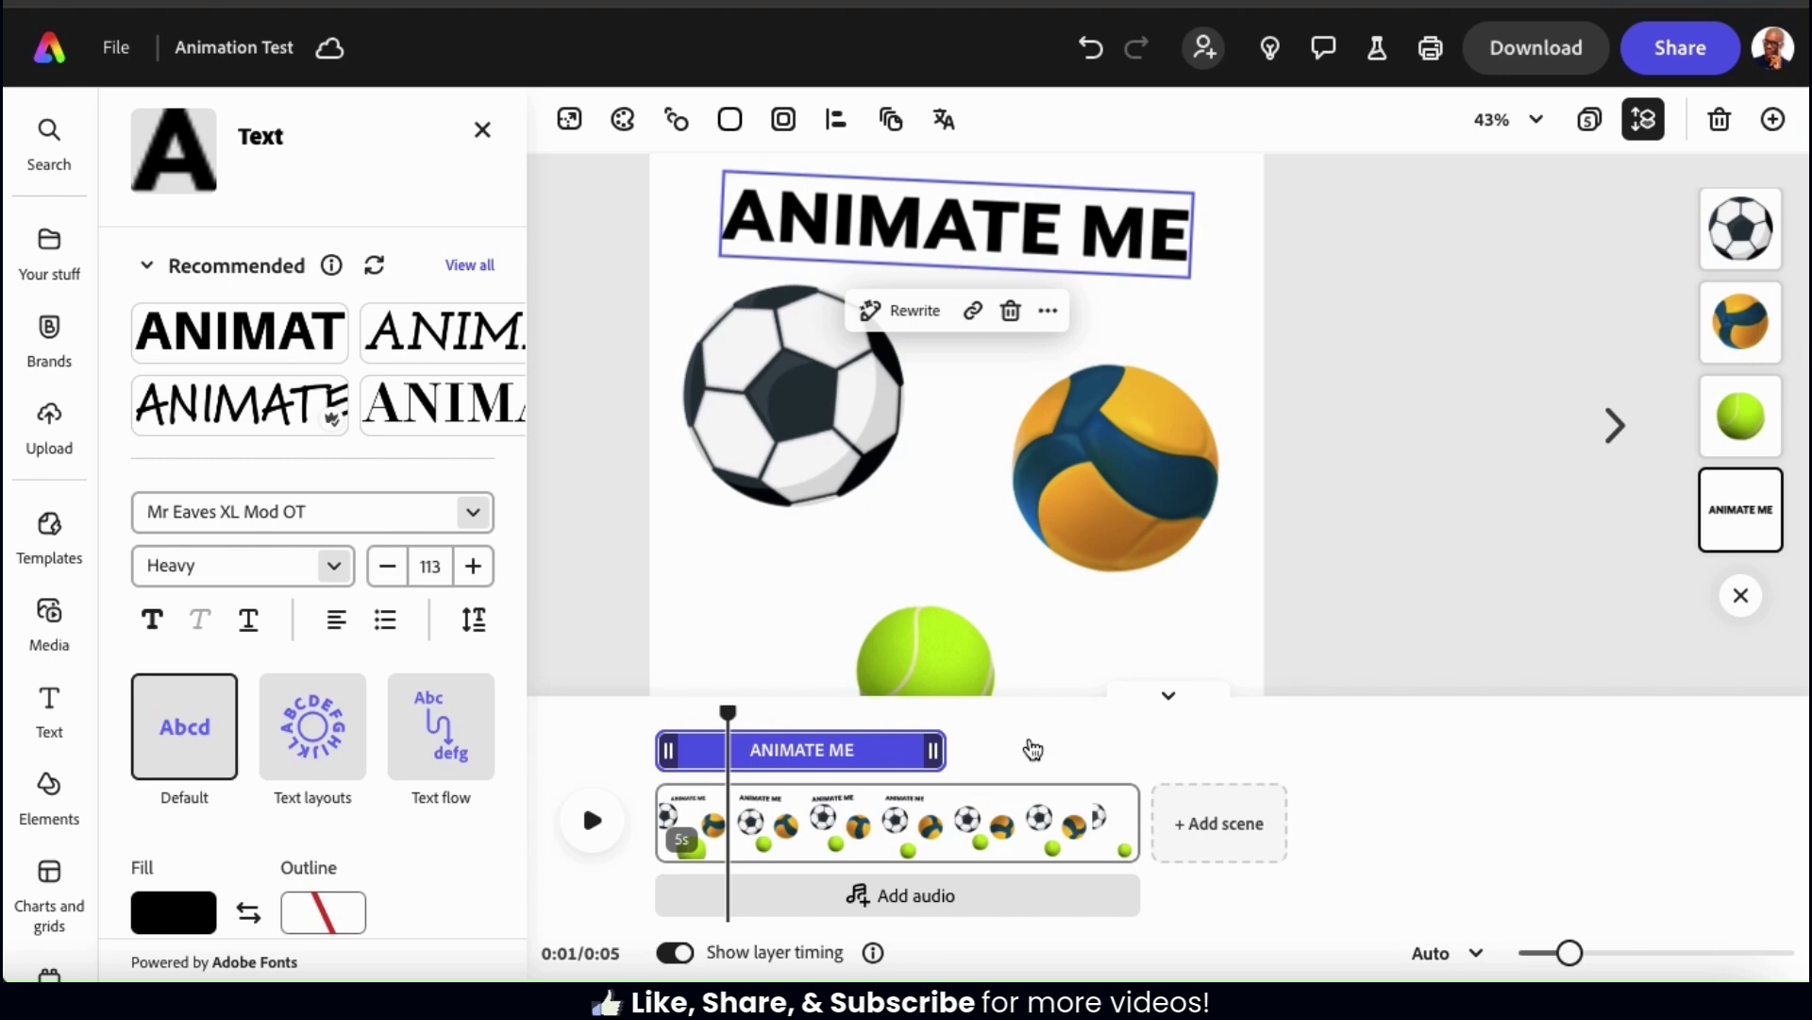
Duplicate the ANIMATE ME title and make the copy start at about 2 seconds.
{"action": "left_click", "coordinate": [885, 227]}
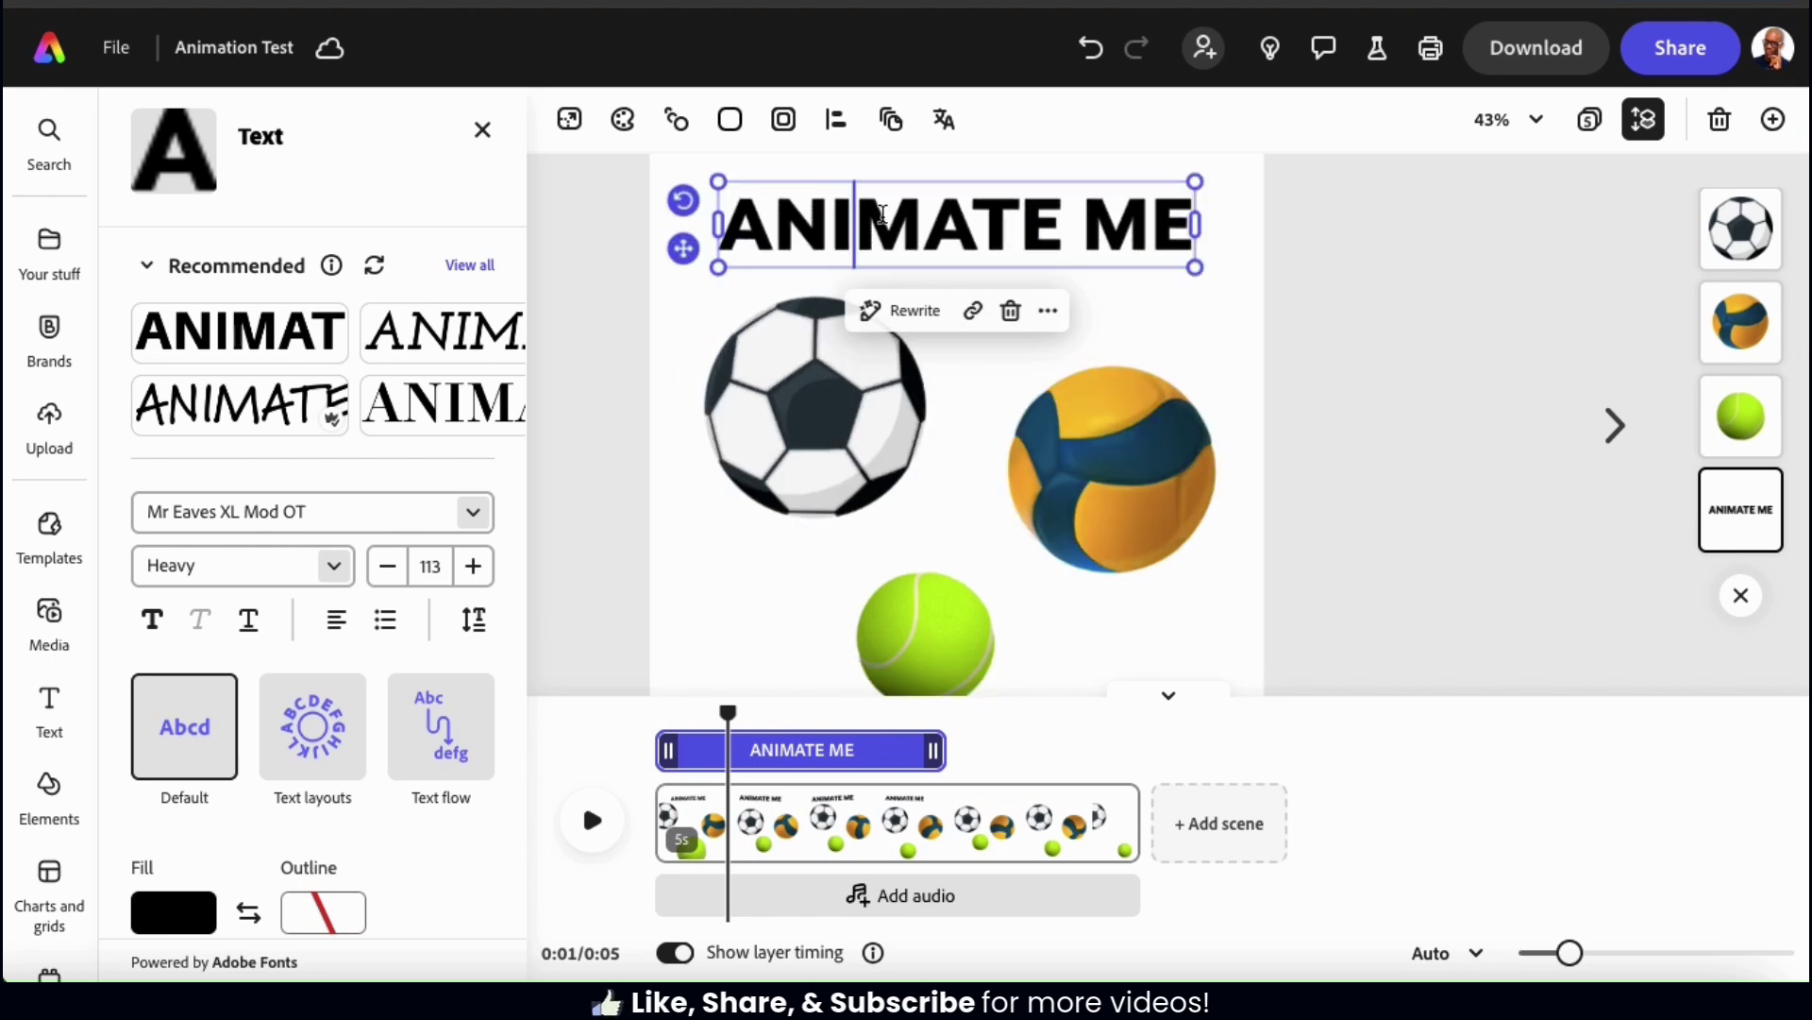
{"action": "left_click", "coordinate": [1050, 314]}
{"action": "left_click", "coordinate": [1074, 457]}
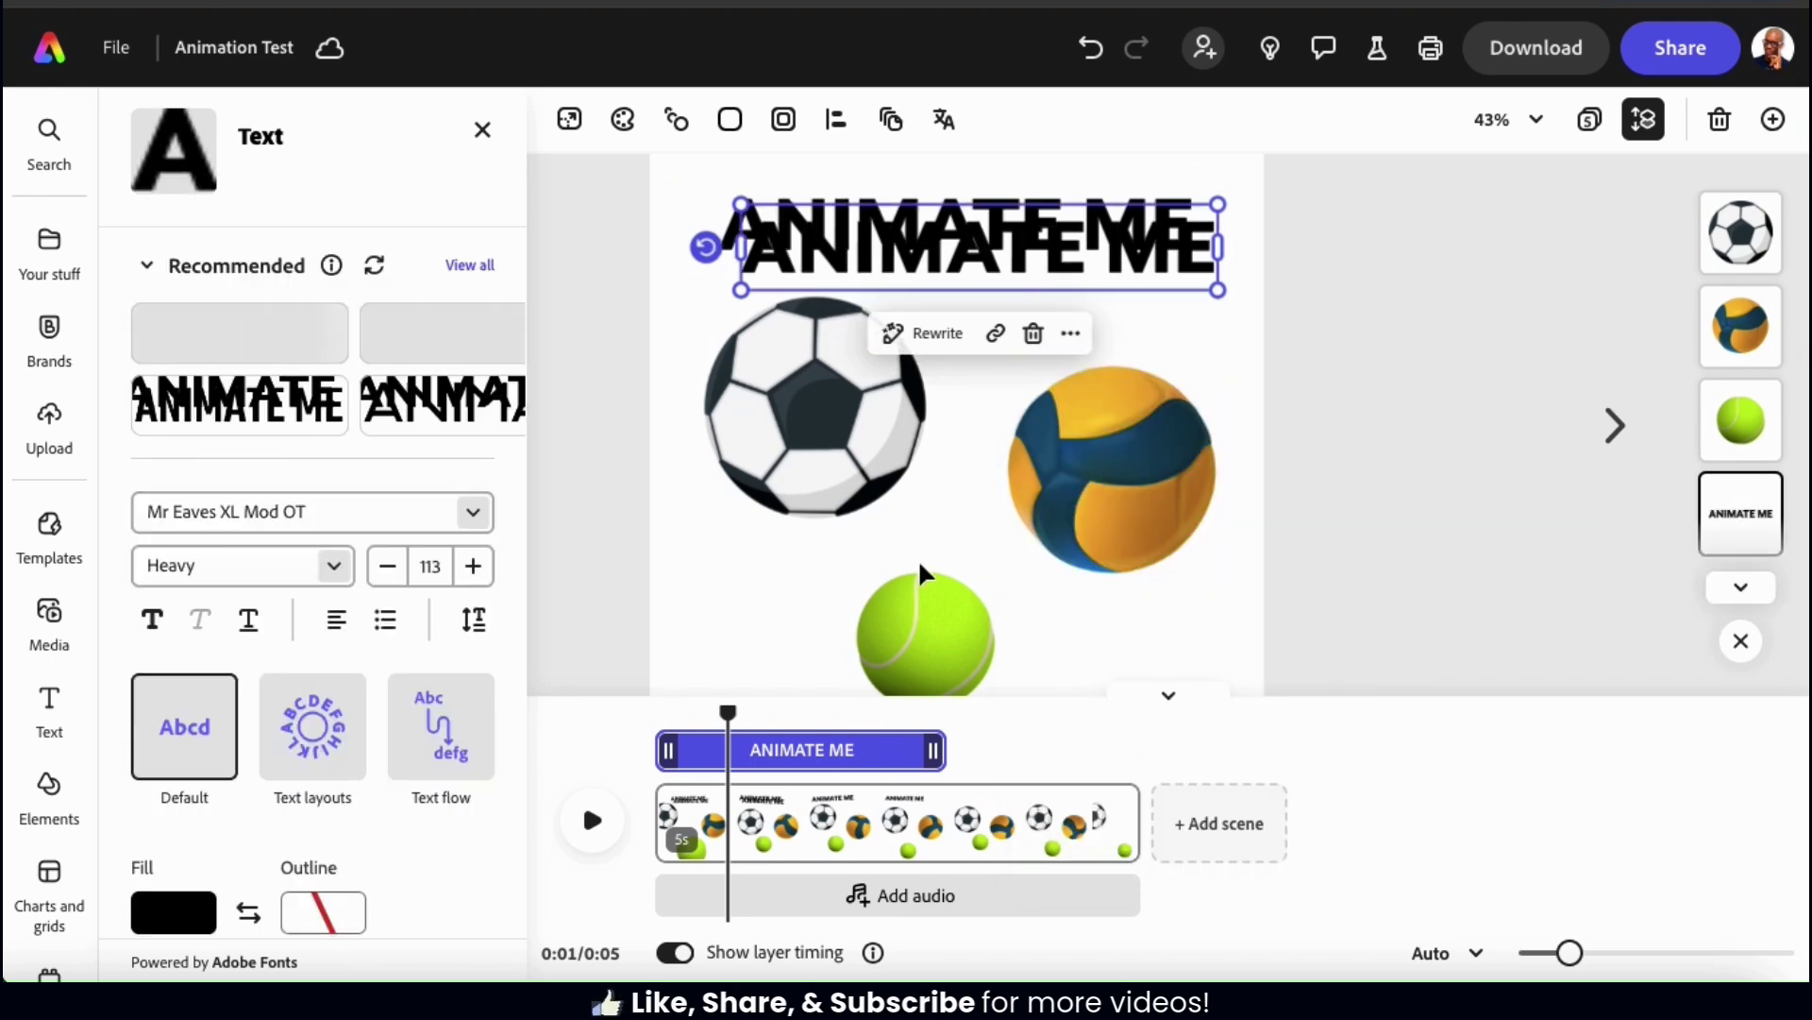
{"action": "left_click_drag", "start_coordinate": [840, 744], "coordinate": [1105, 741]}
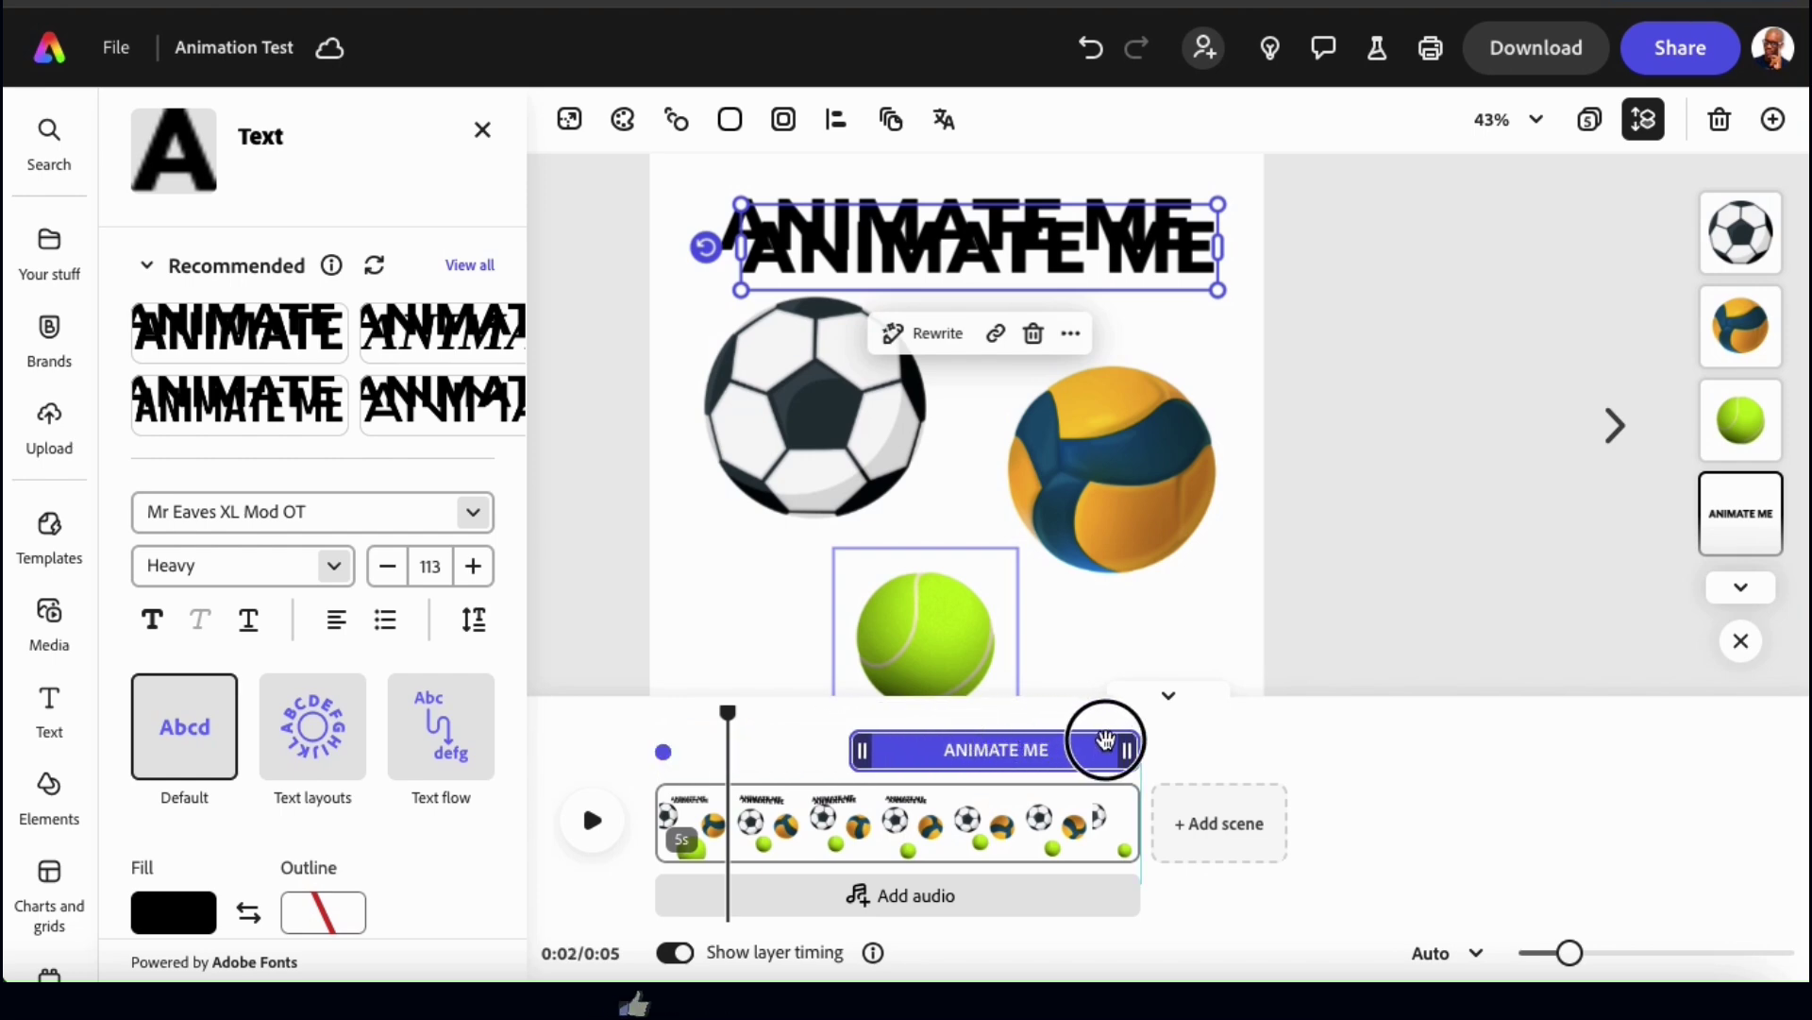
{"action": "left_click_drag", "start_coordinate": [909, 752], "coordinate": [870, 749]}
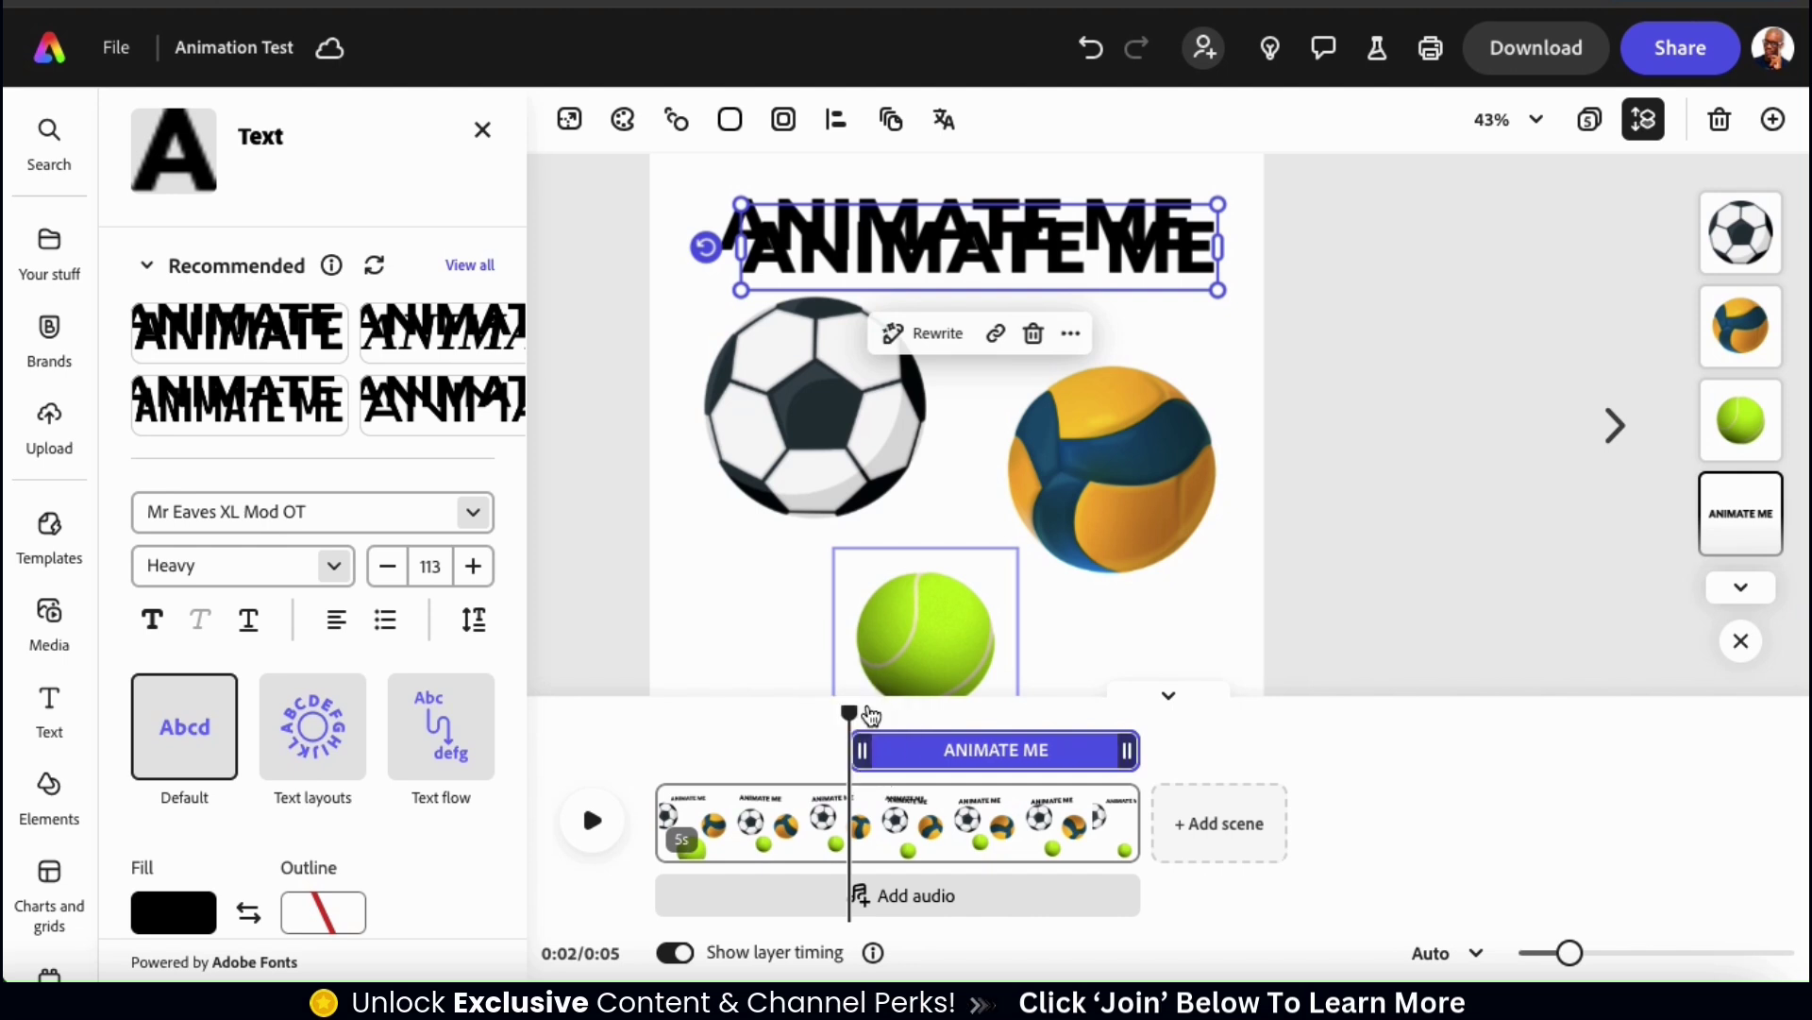
Retype the copy as GRAPHICS TOO! and preview its timing.
{"action": "left_click_drag", "start_coordinate": [892, 244], "coordinate": [874, 202]}
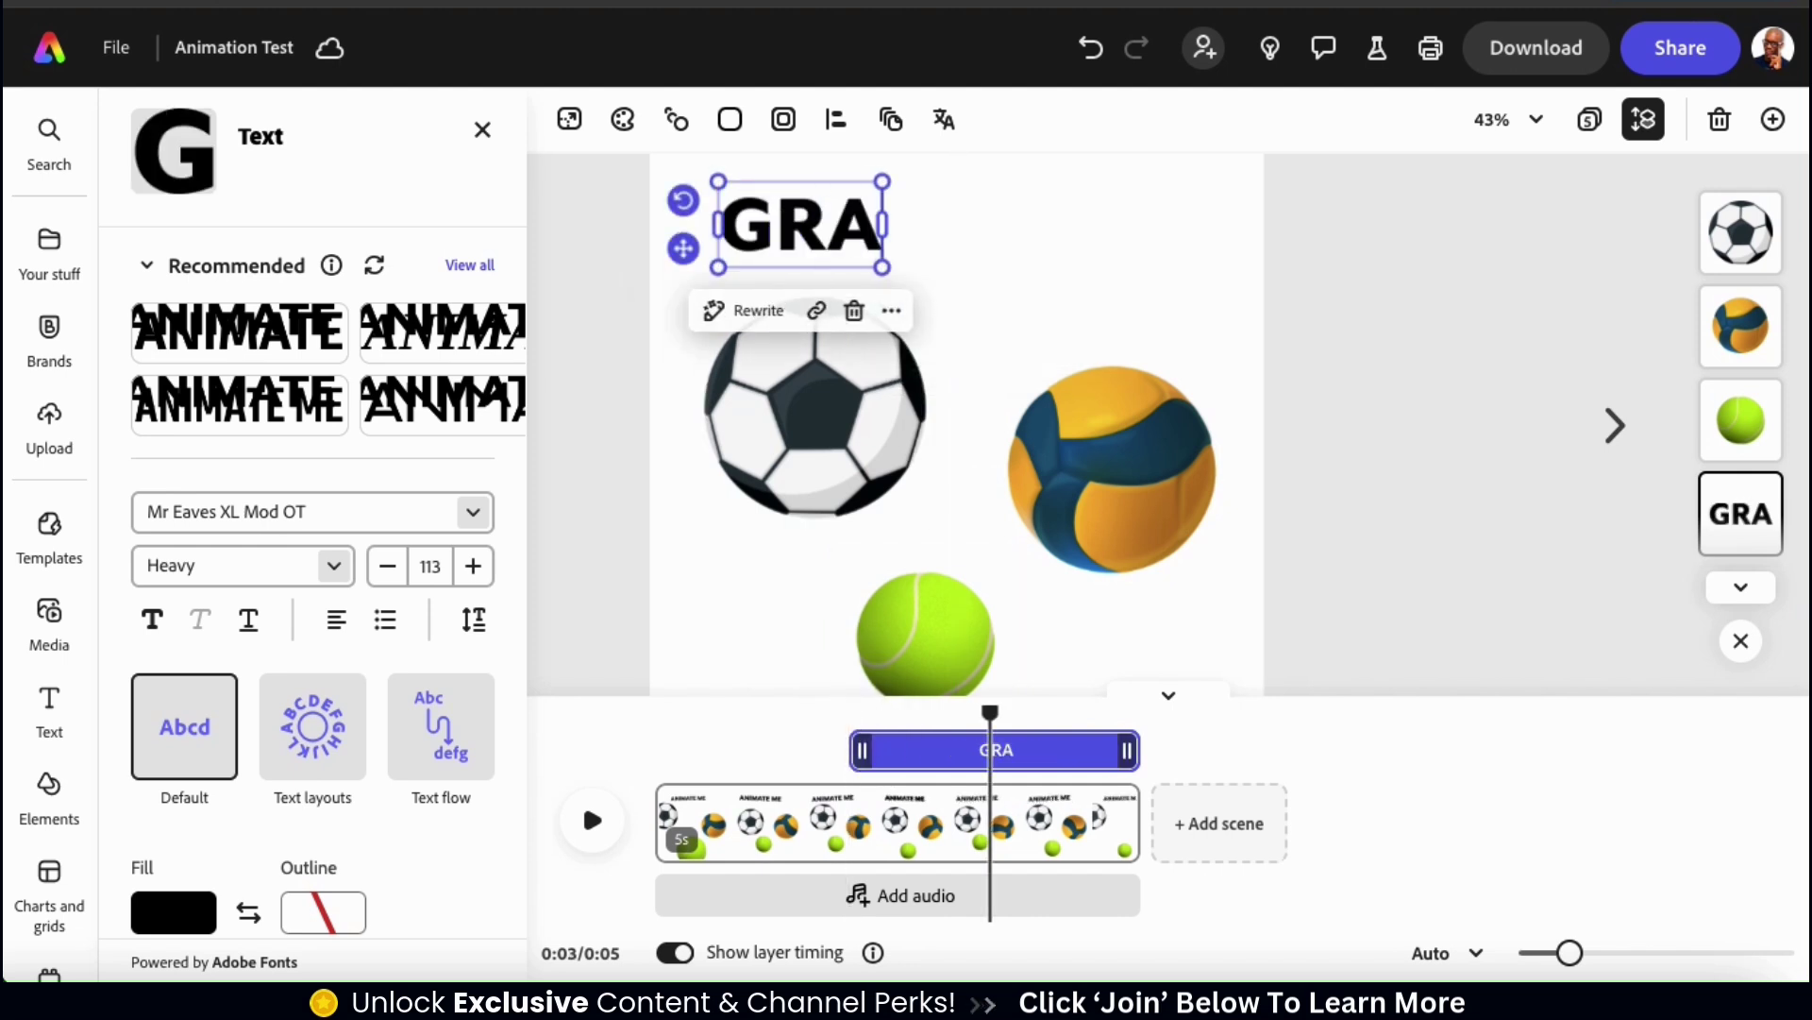
{"action": "type", "text": "PHICS TOO!"}
{"action": "left_click_drag", "start_coordinate": [989, 713], "coordinate": [631, 761]}
{"action": "left_click", "coordinate": [598, 821]}
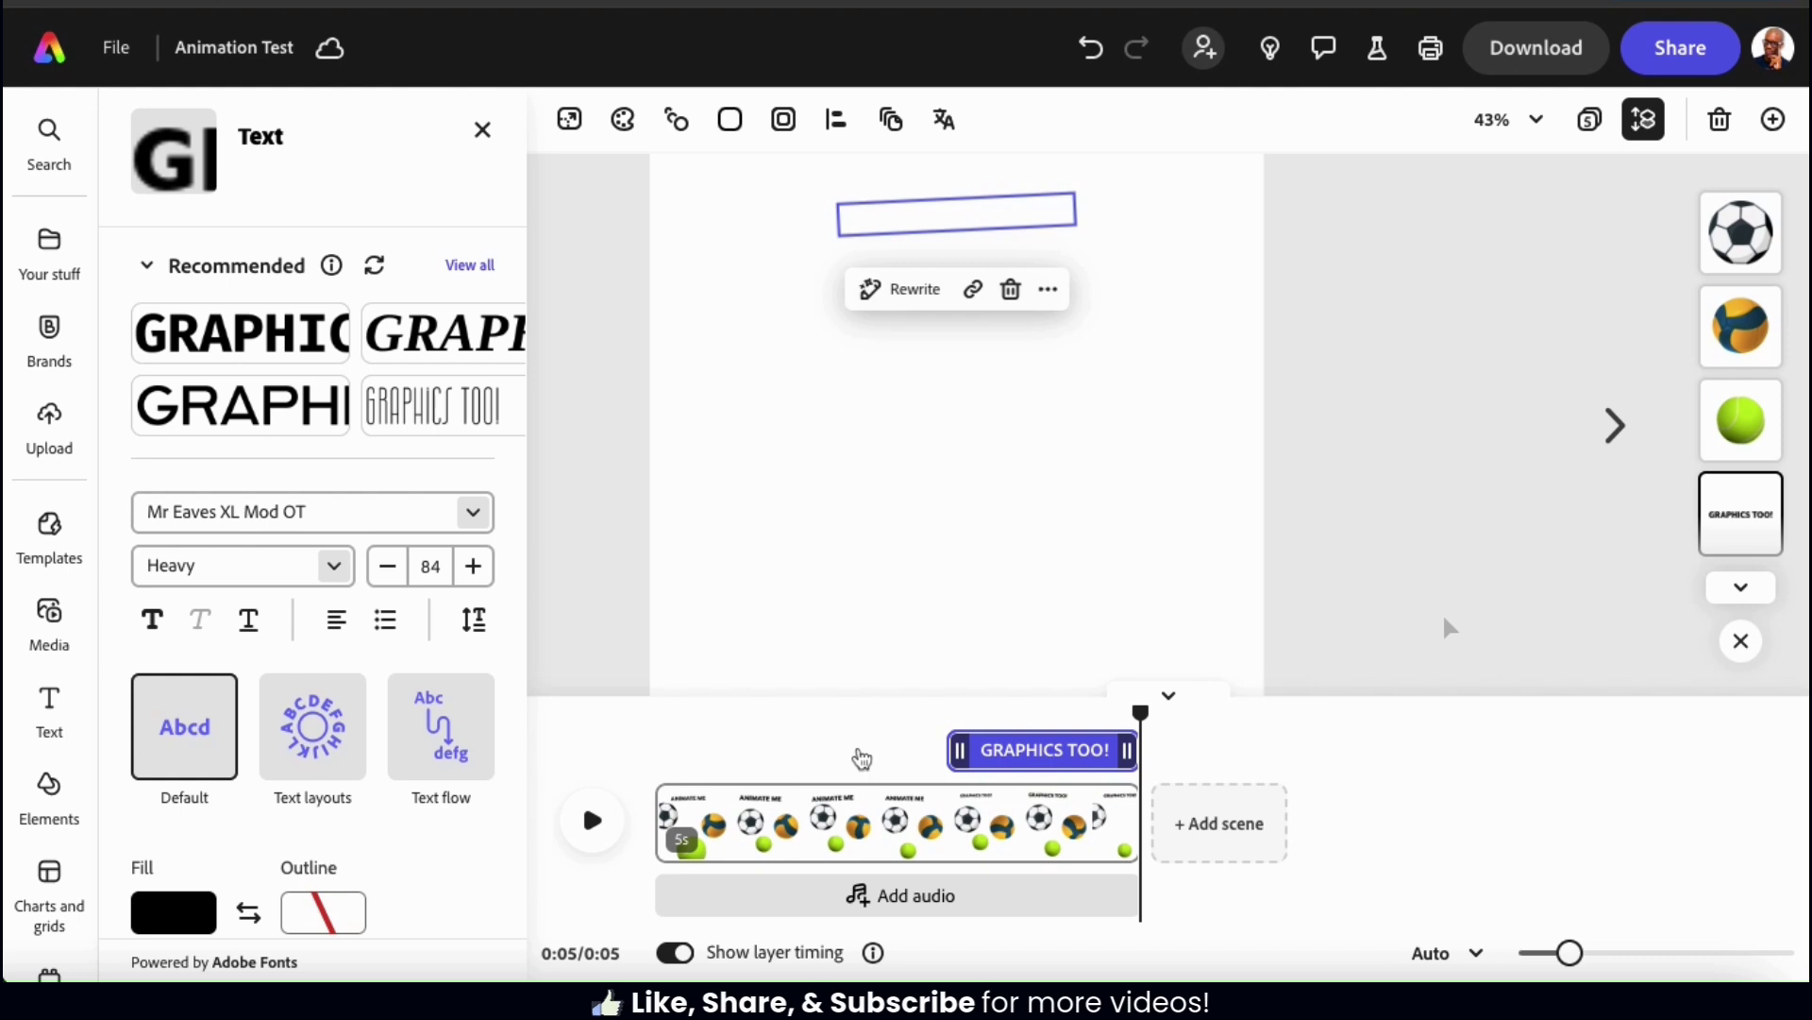
{"action": "left_click", "coordinate": [858, 757]}
Delay the volleyball's and tennis ball's entrances, then preview the staggered timings.
{"action": "left_click", "coordinate": [830, 456]}
{"action": "left_click", "coordinate": [1112, 525]}
{"action": "left_click_drag", "start_coordinate": [667, 750], "coordinate": [887, 751]}
{"action": "left_click", "coordinate": [837, 665]}
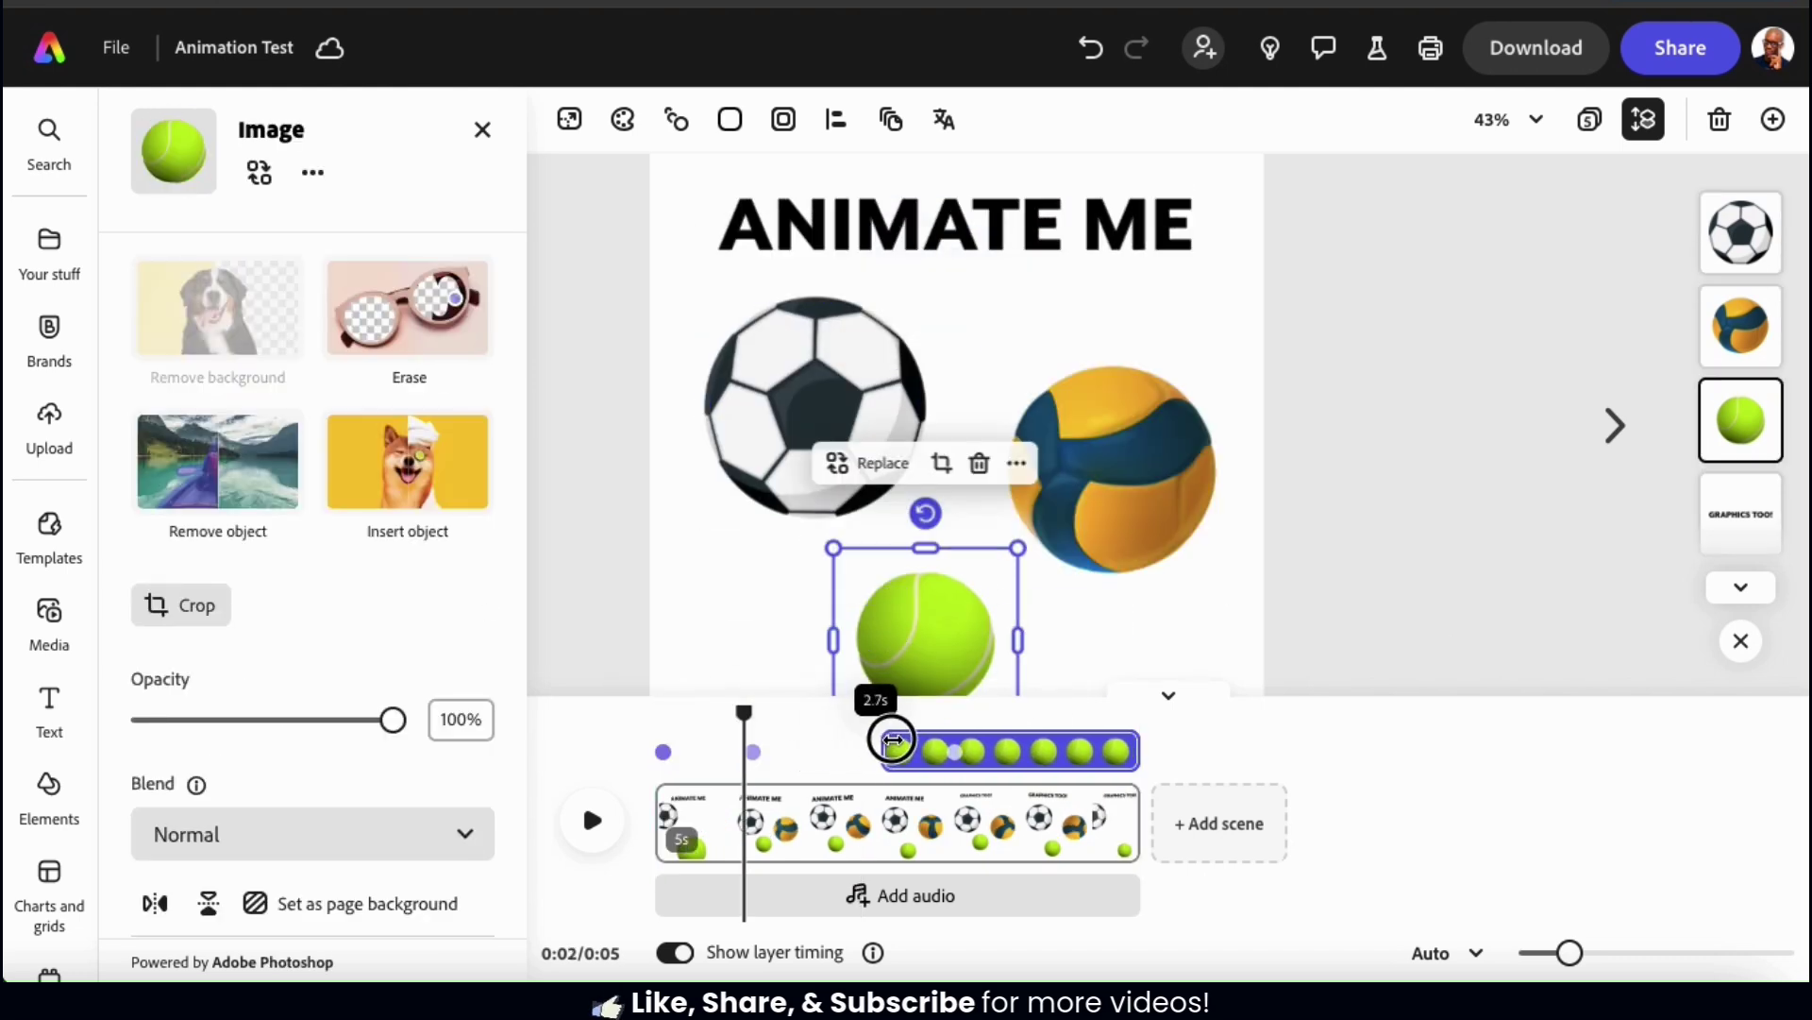
{"action": "left_click", "coordinate": [592, 820]}
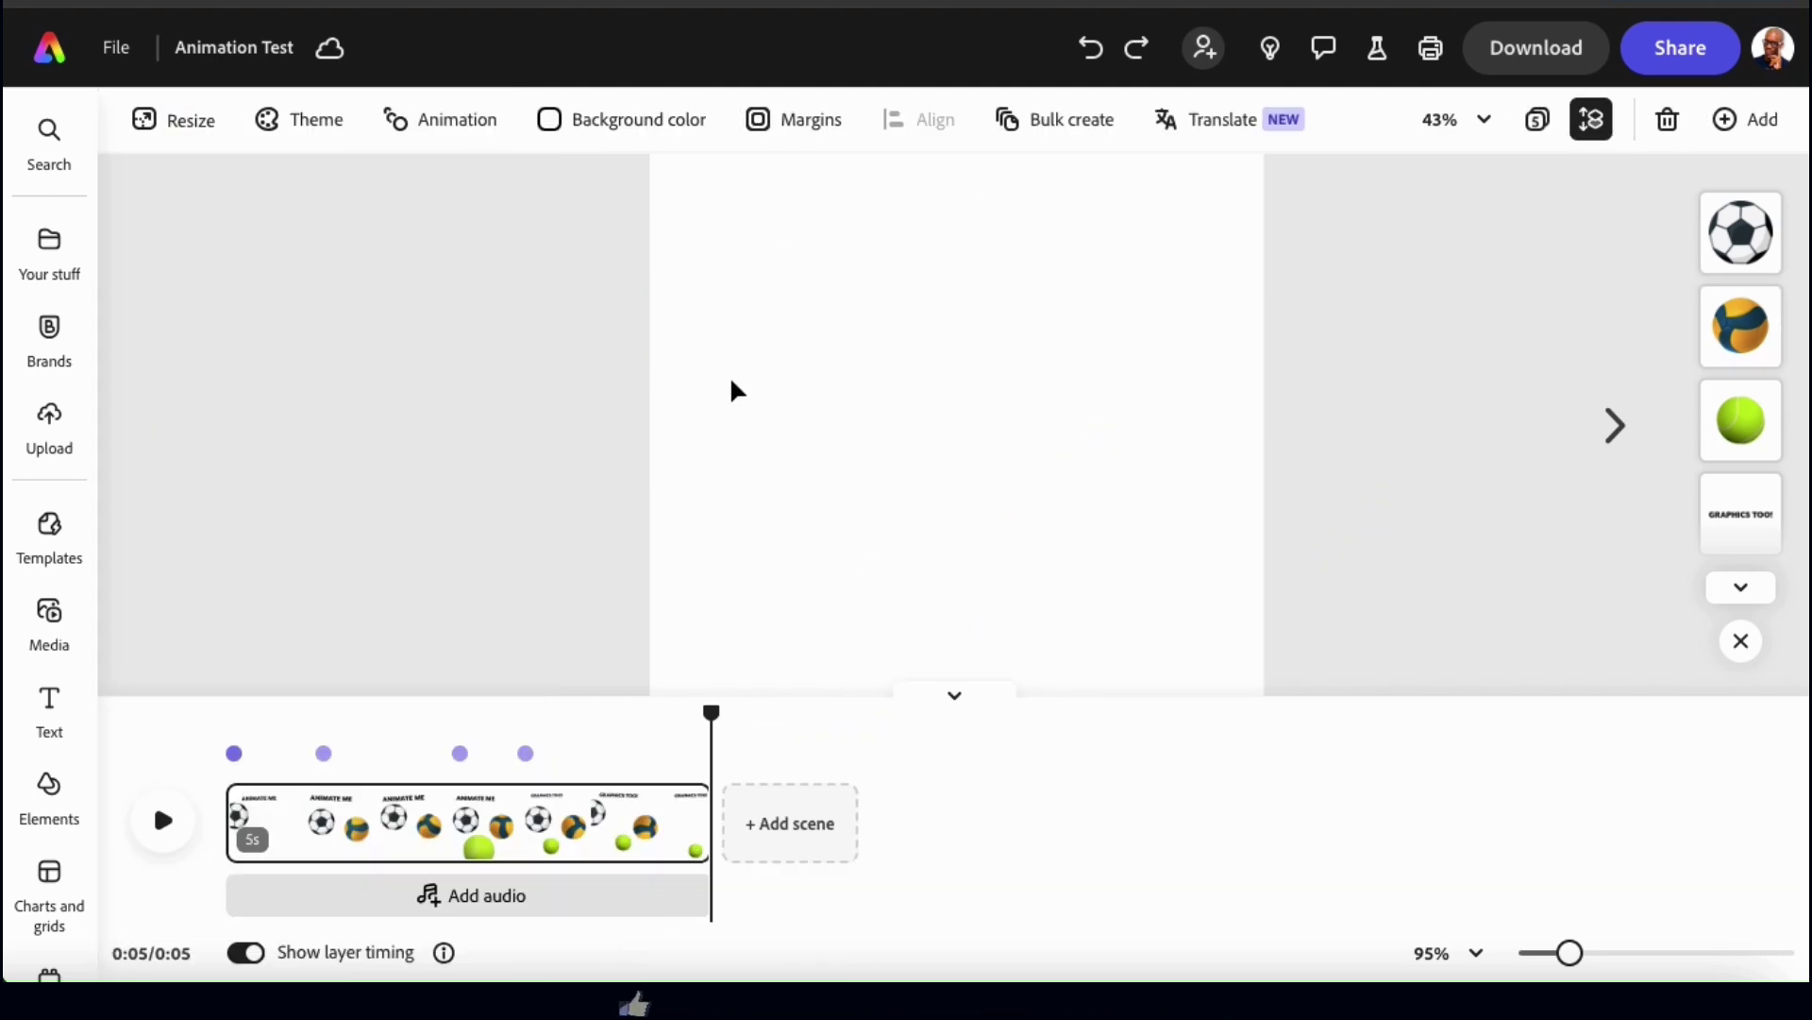
Download the selected page as an MP4 video and replay the page animation.
{"action": "left_click", "coordinate": [1528, 52]}
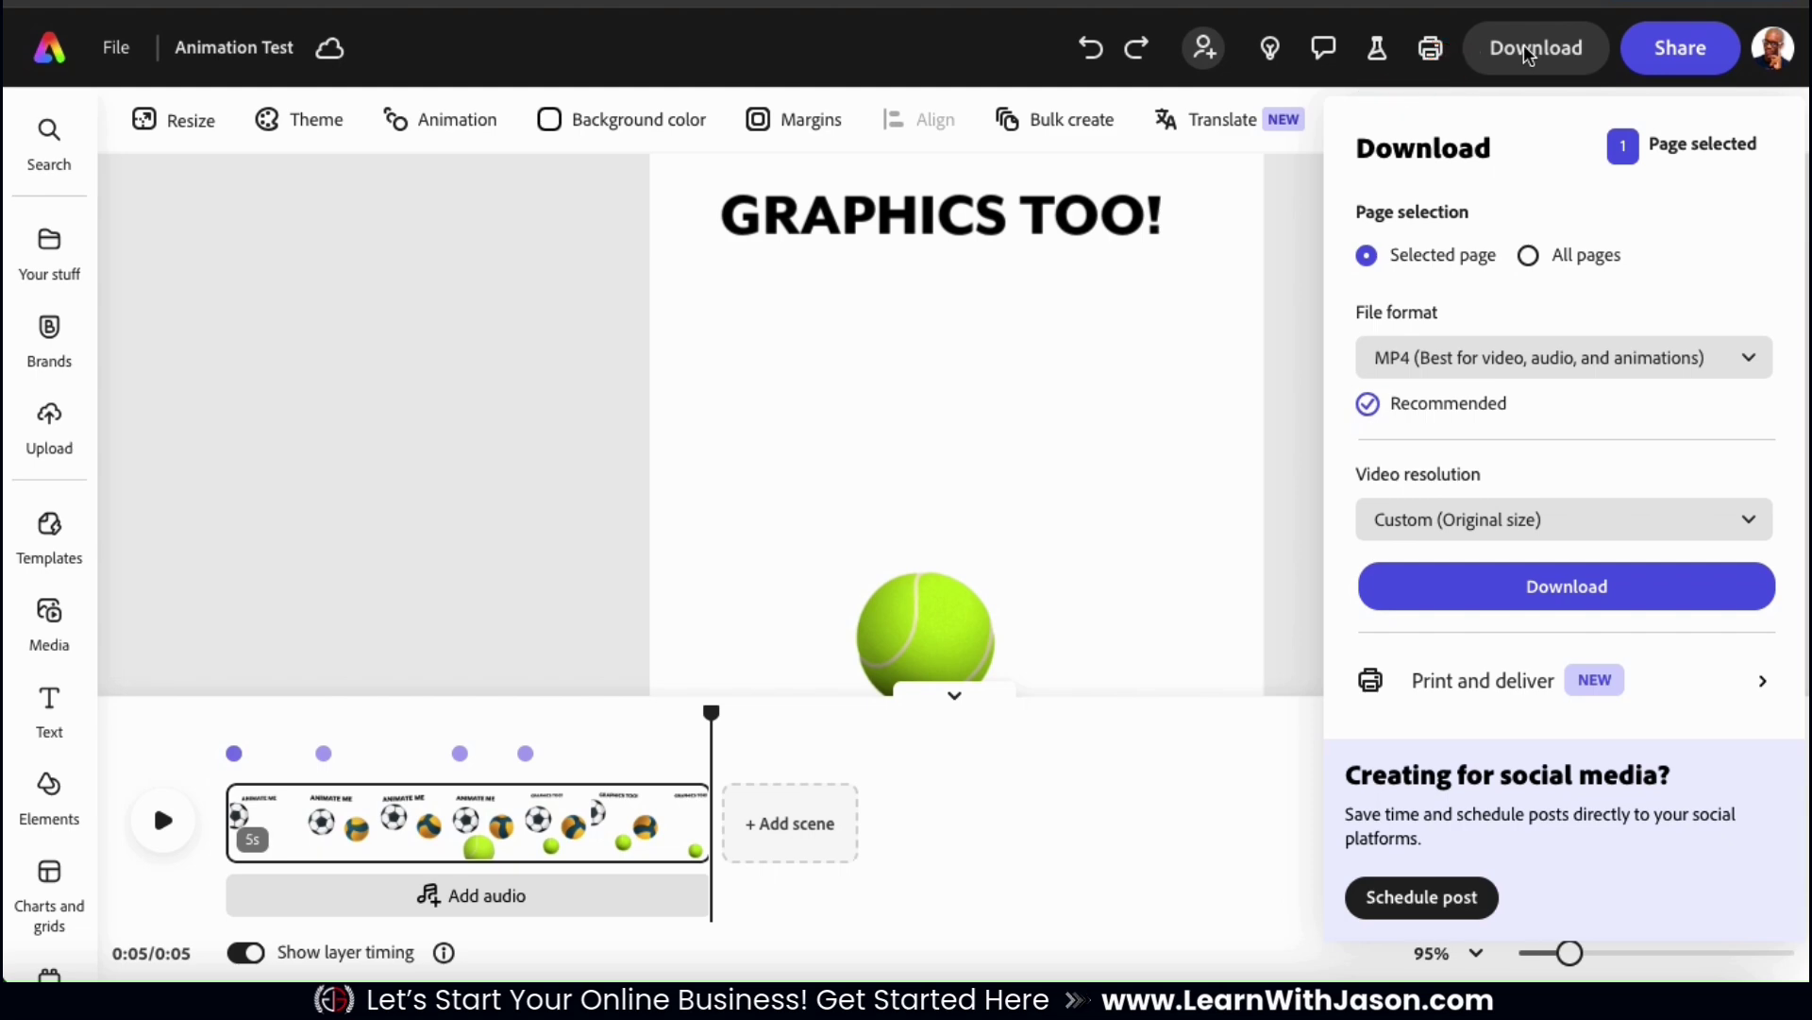
{"action": "left_click", "coordinate": [1567, 587]}
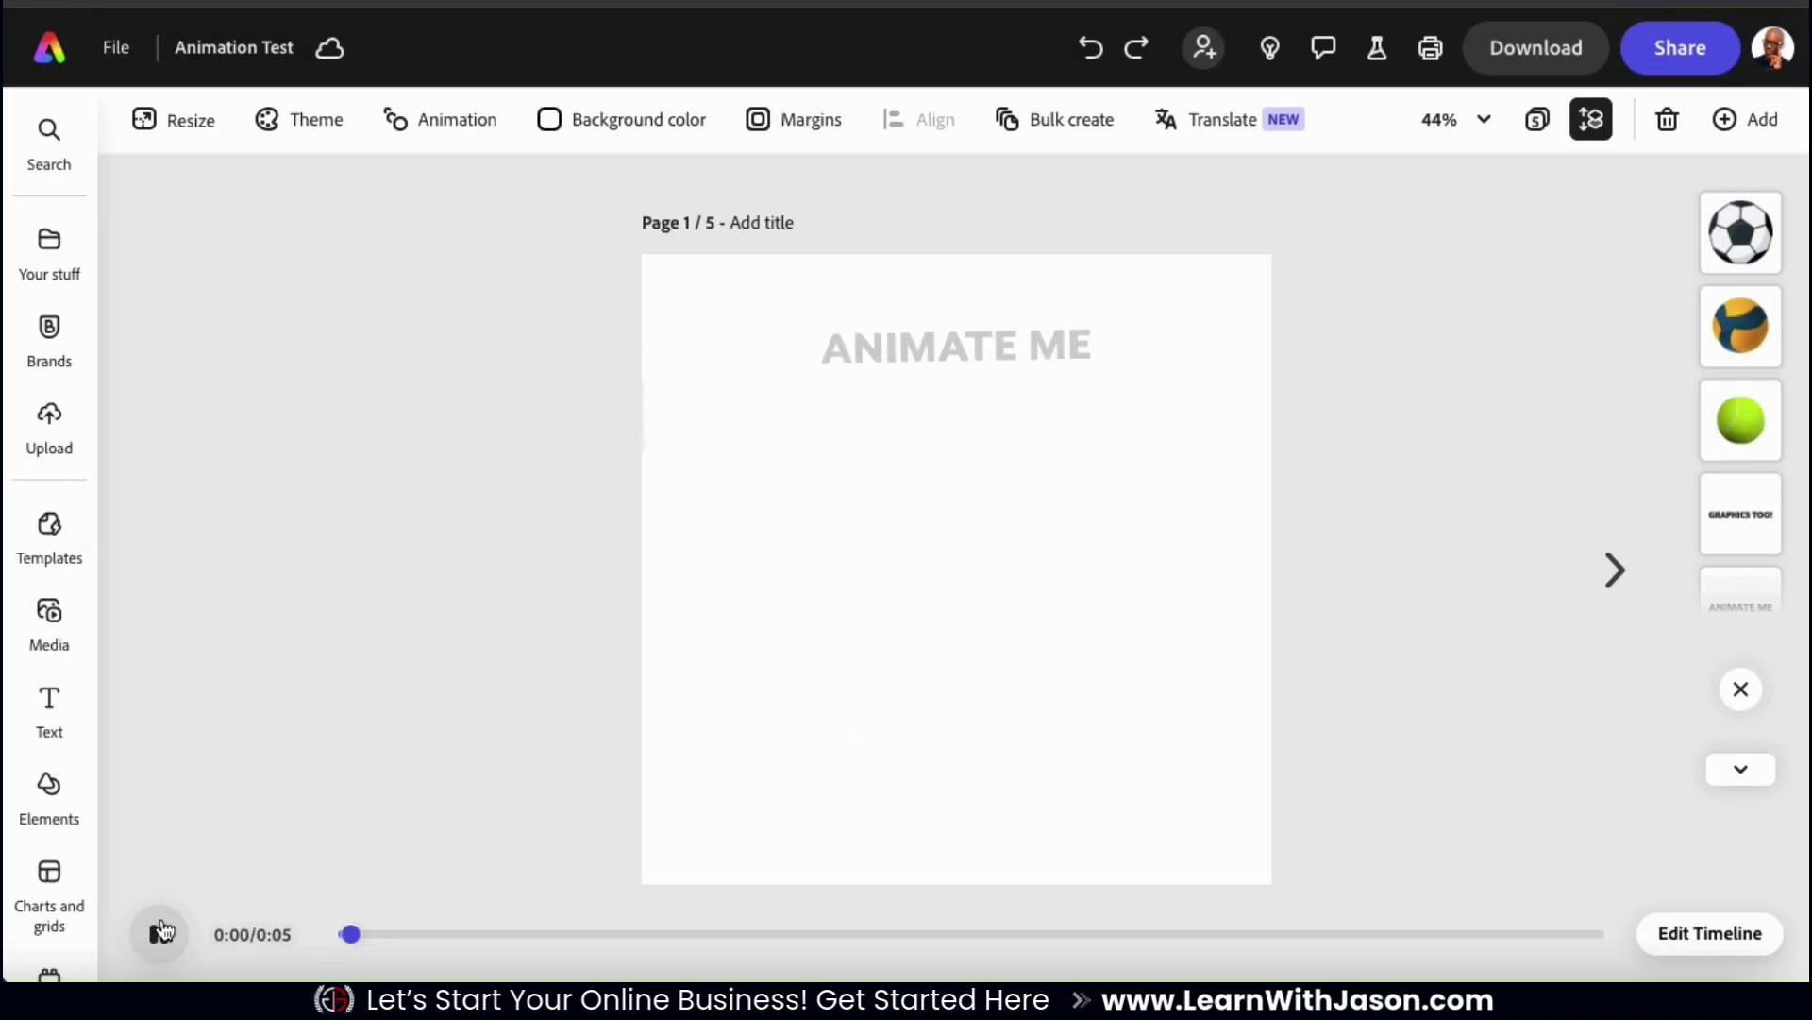
{"action": "left_click", "coordinate": [161, 932]}
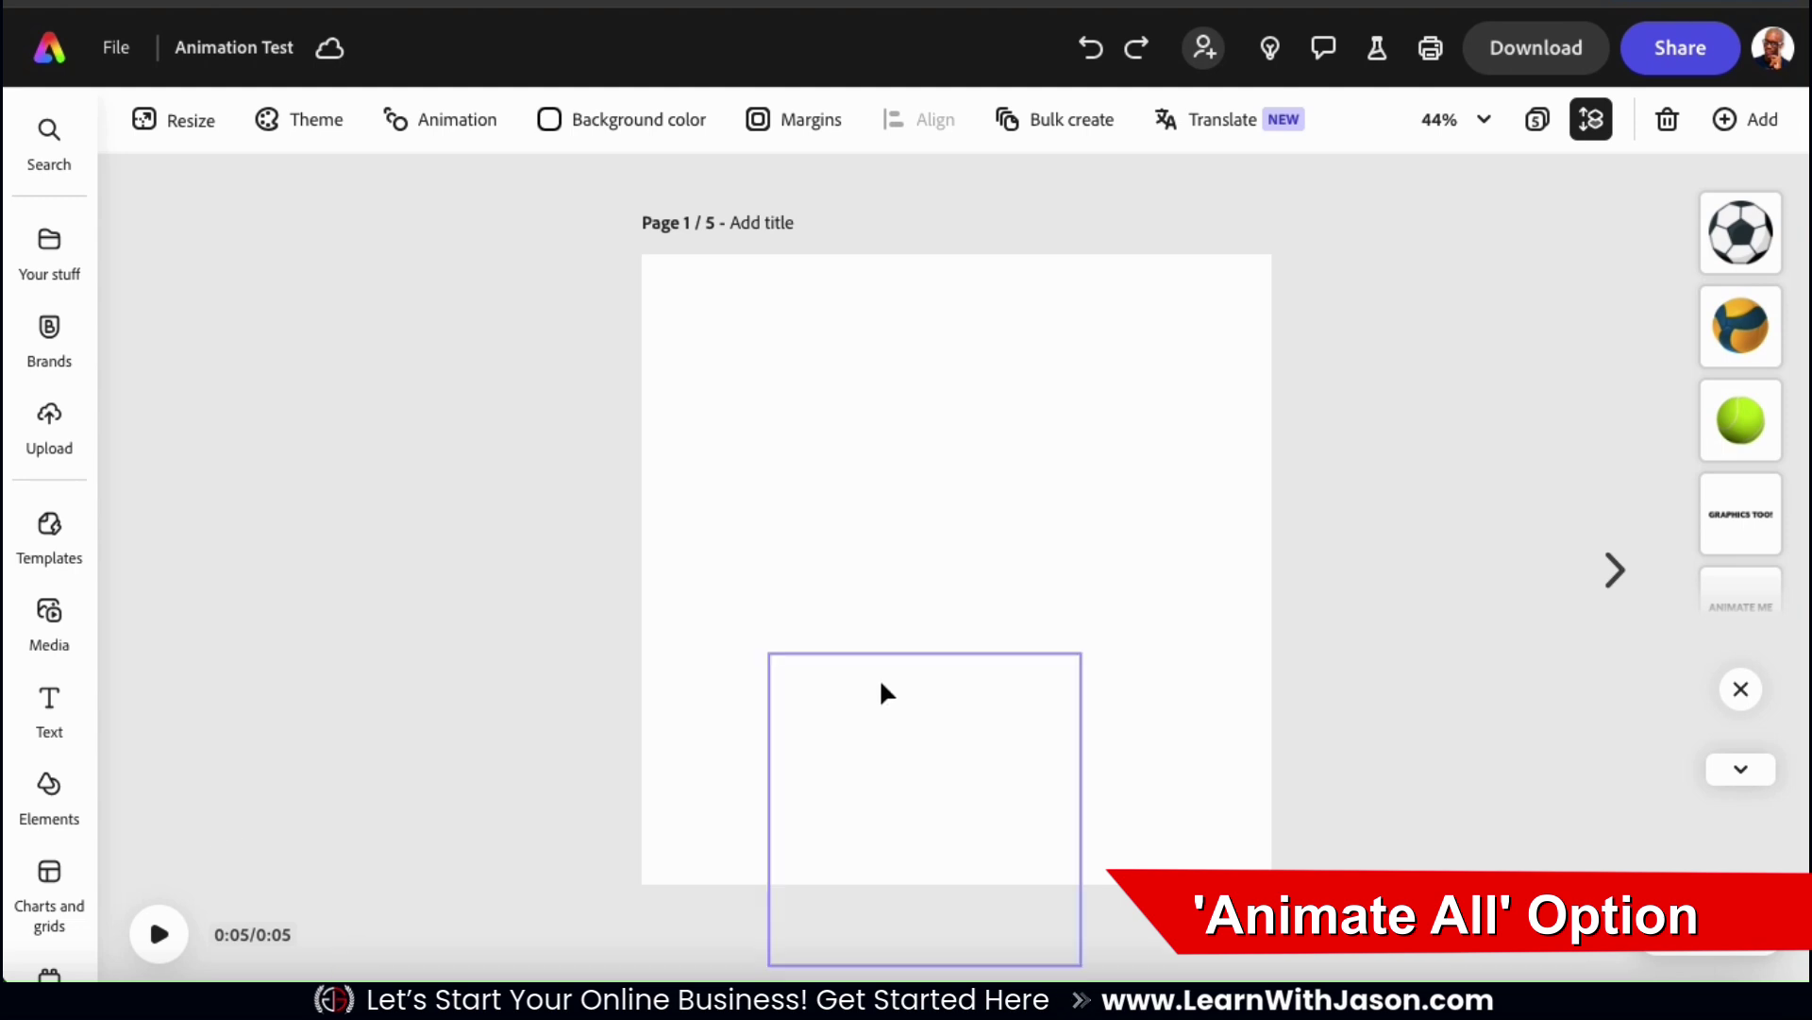
Apply the Popping Animate all preset to page 2 and preview it.
{"action": "left_click", "coordinate": [1613, 571]}
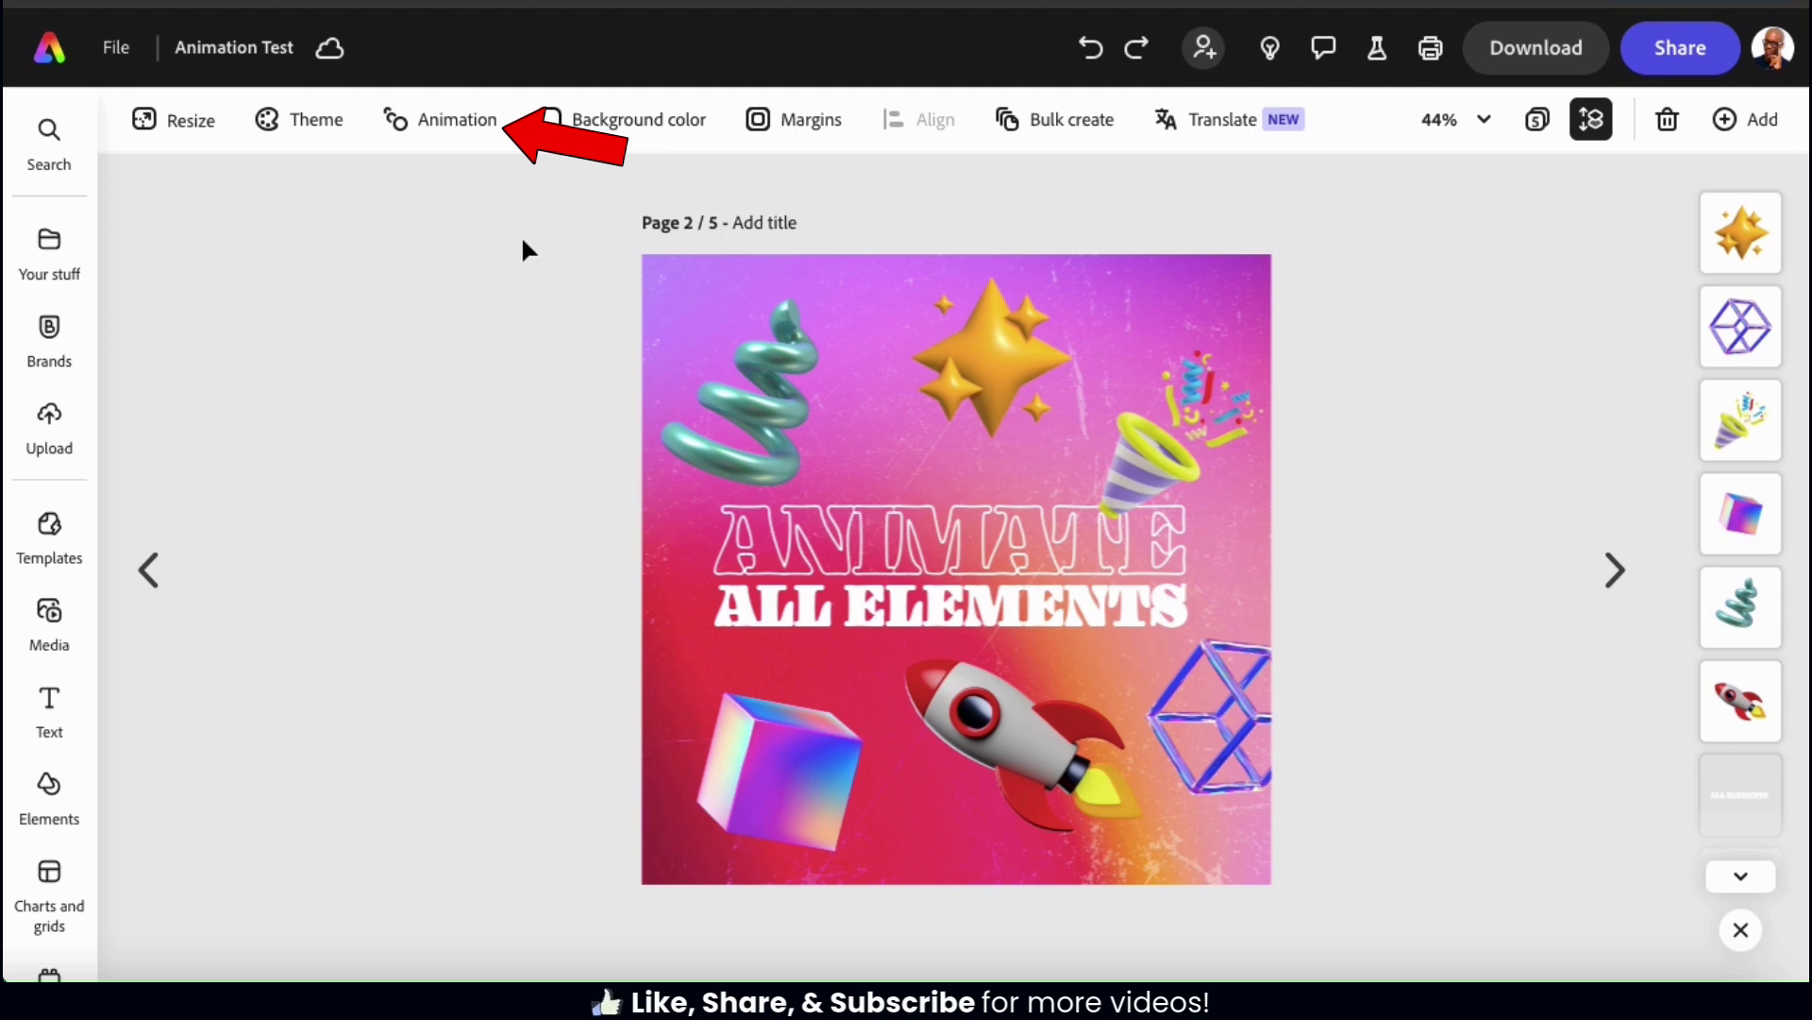
{"action": "left_click", "coordinate": [454, 140]}
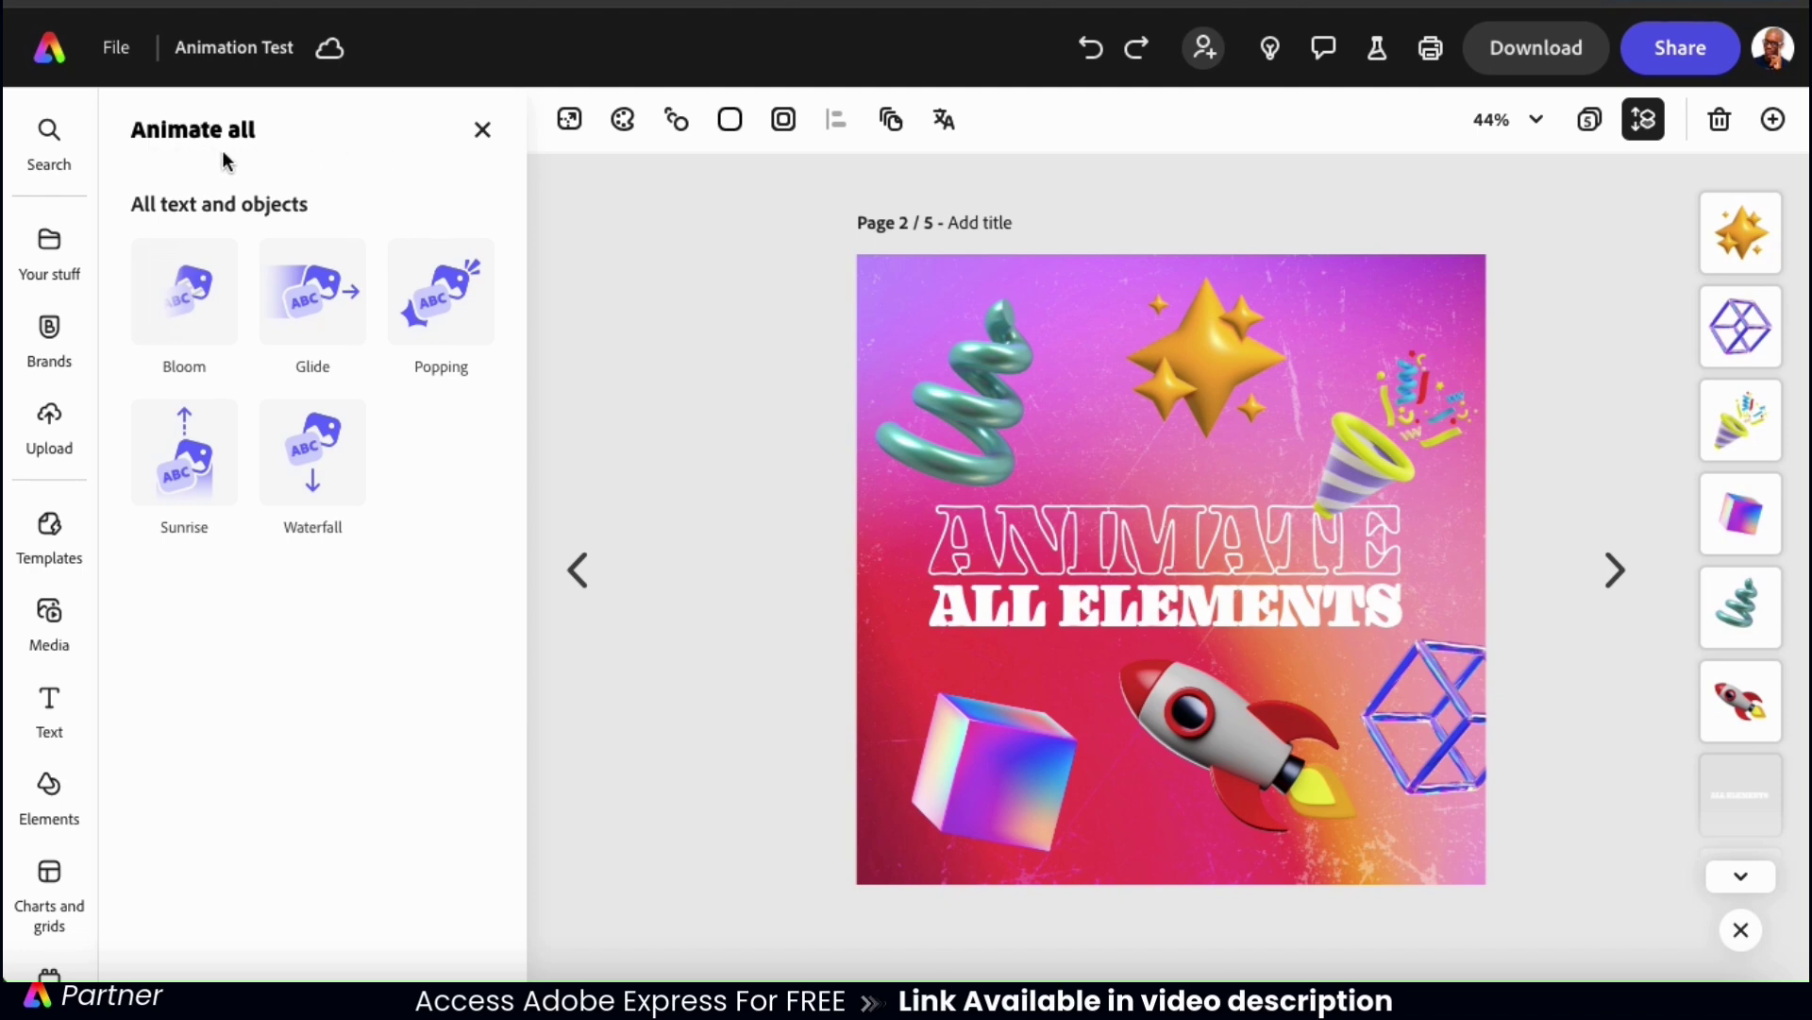
{"action": "left_click", "coordinate": [451, 316]}
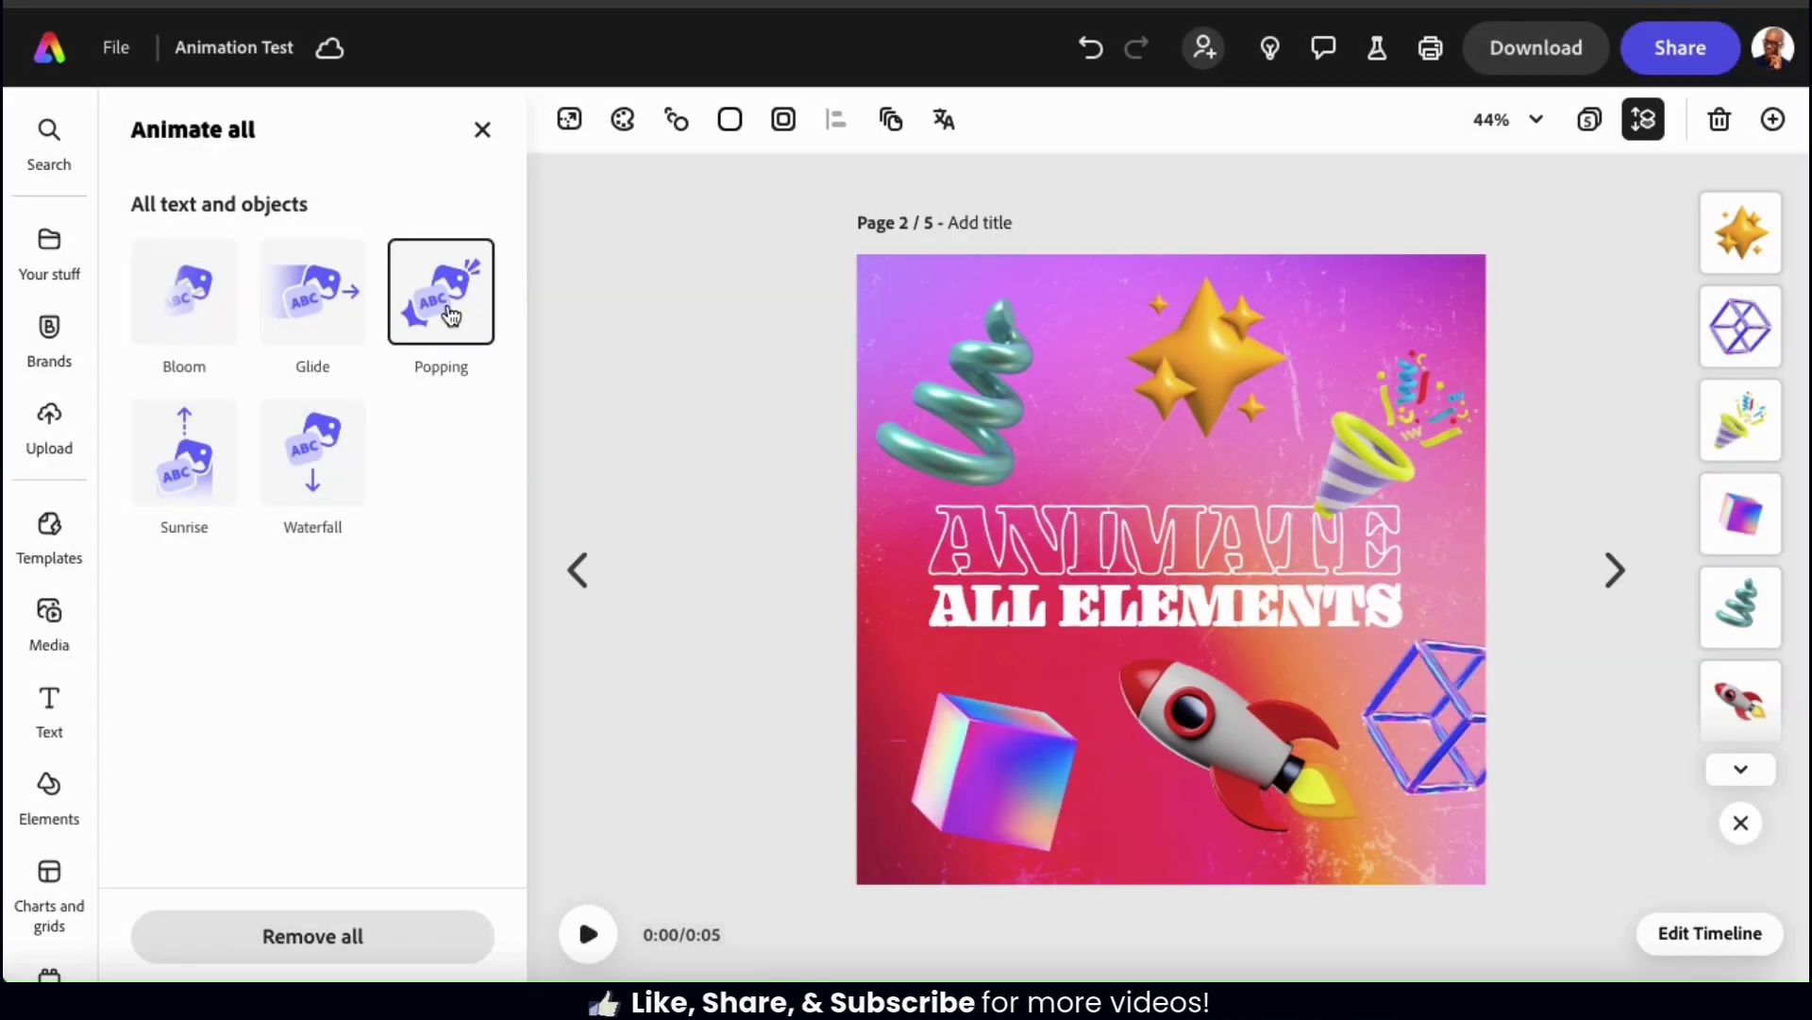
{"action": "mouse_move", "coordinate": [591, 930]}
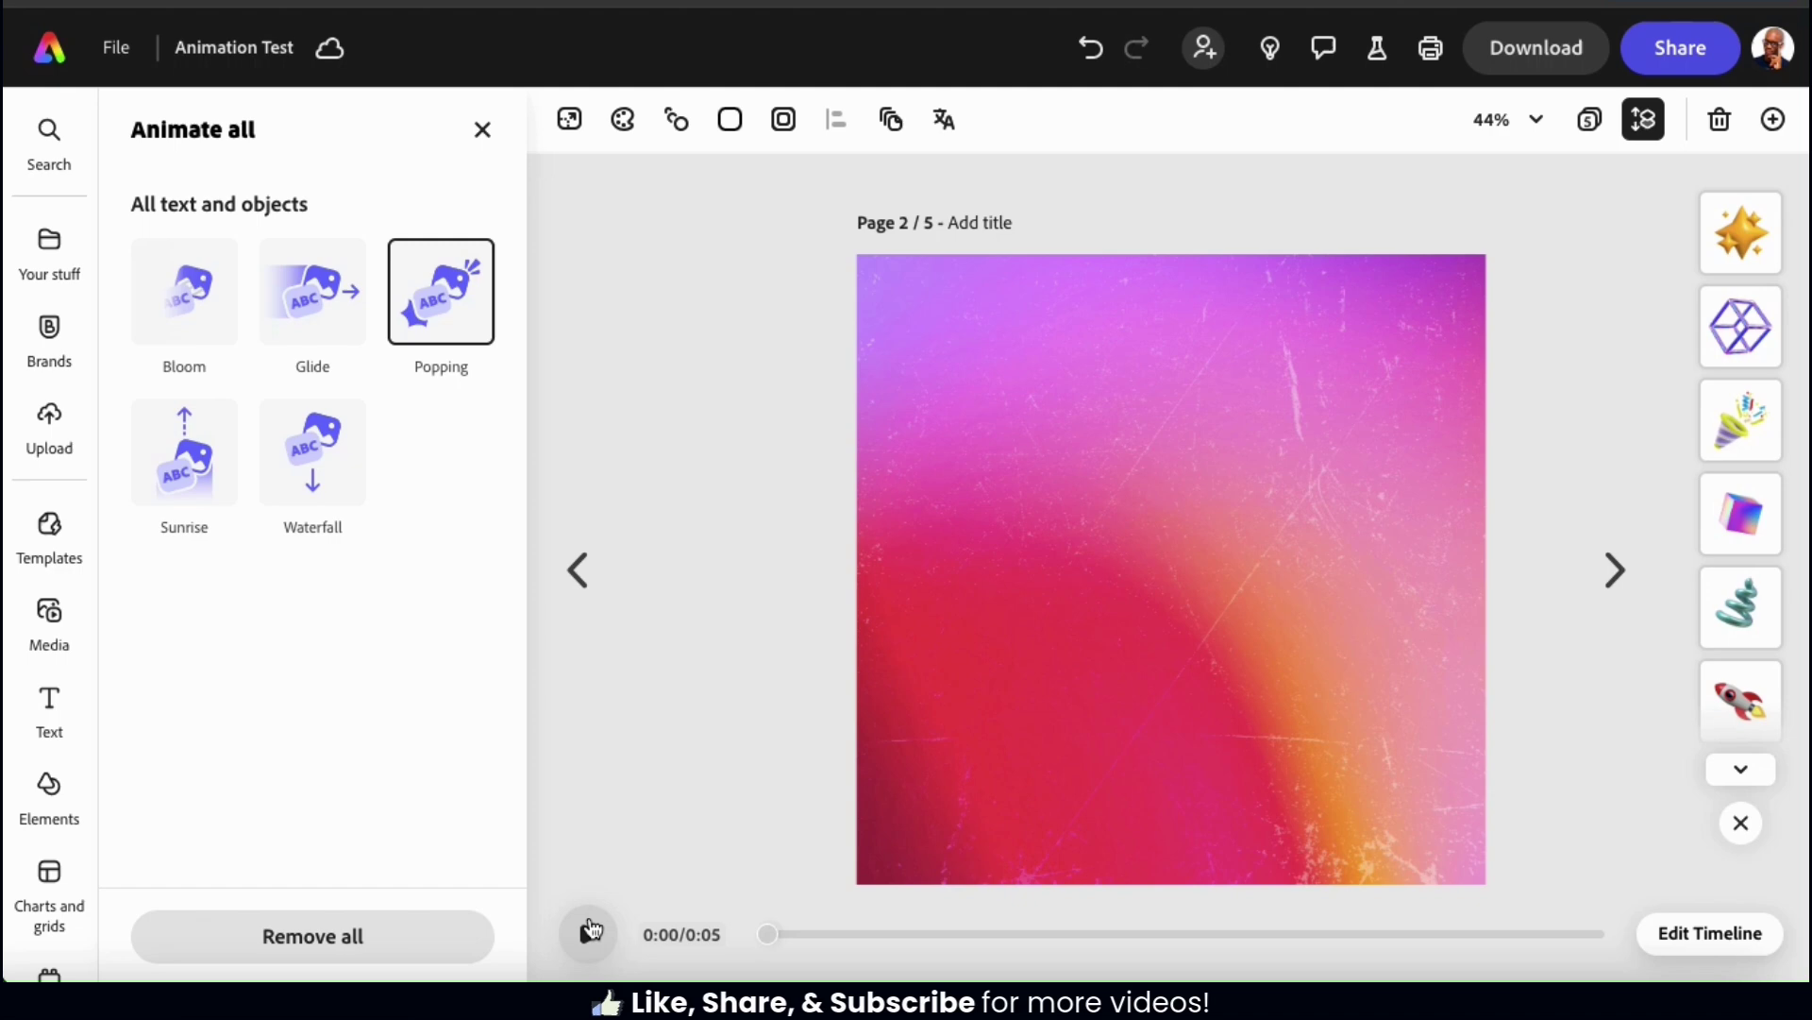
{"action": "left_click", "coordinate": [589, 934]}
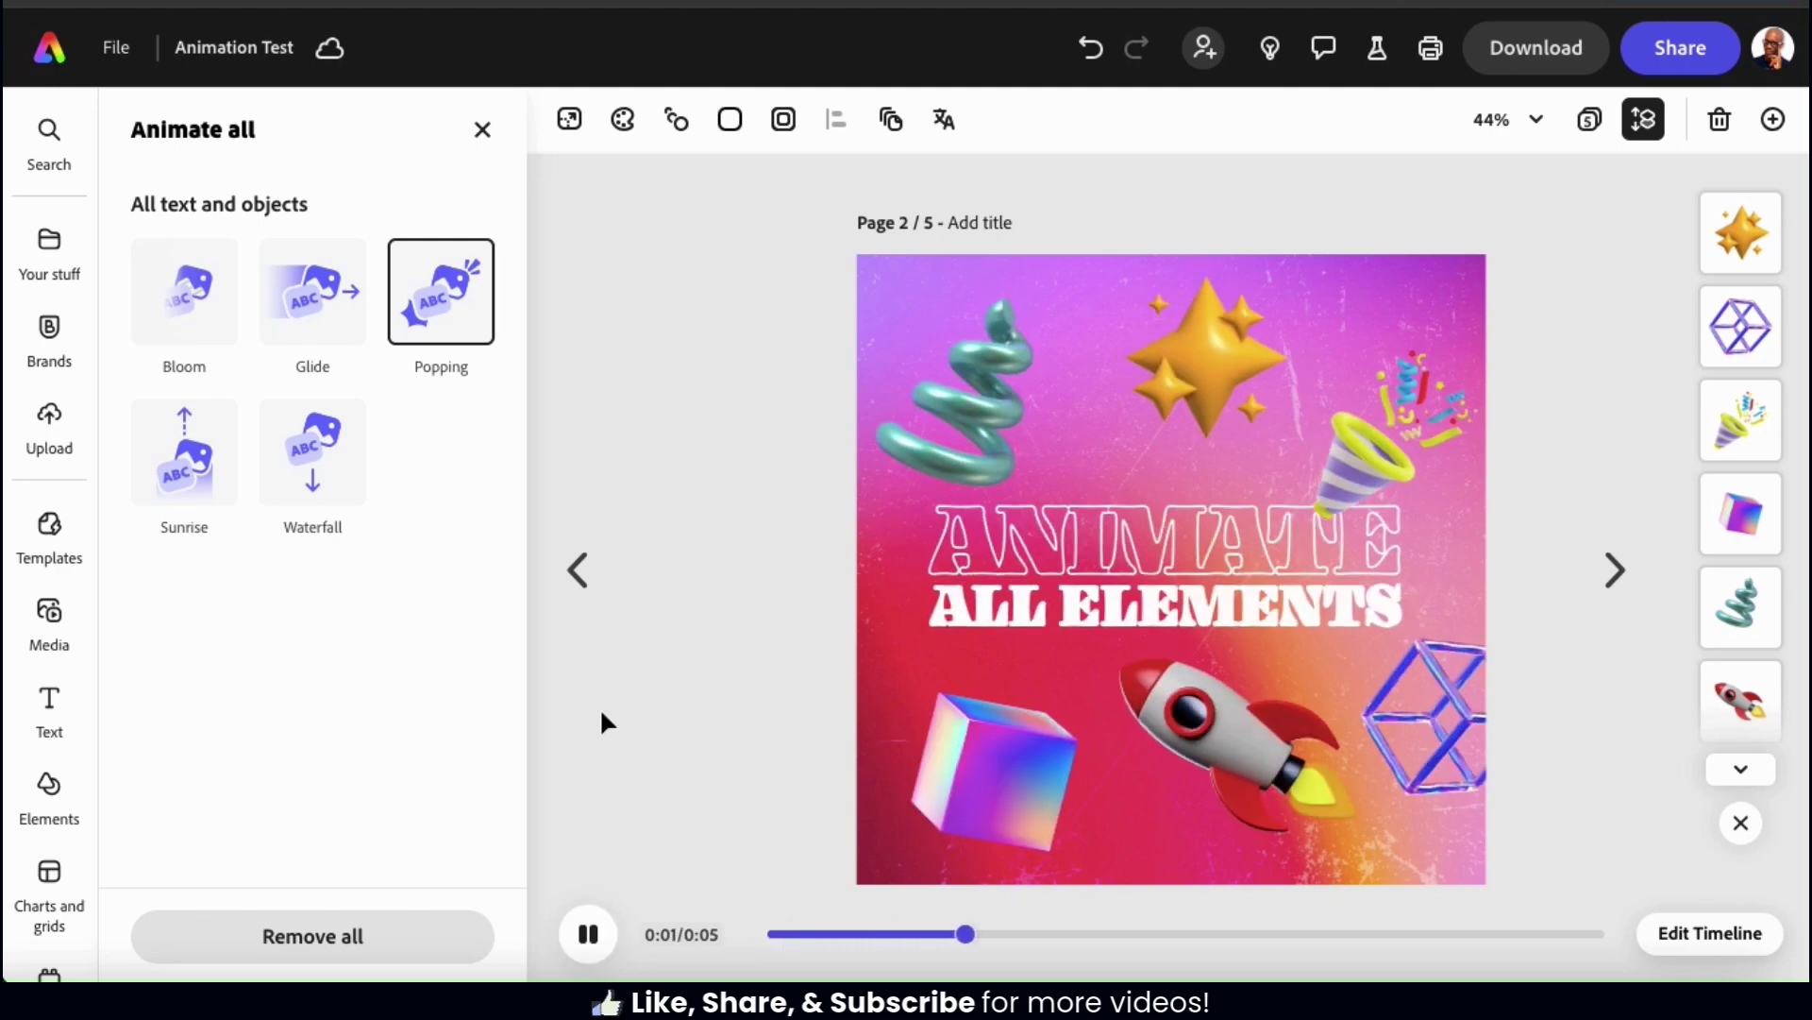
Check the ANIMATE heading's animation options, then close the Animate all panel.
{"action": "left_click", "coordinate": [1116, 545]}
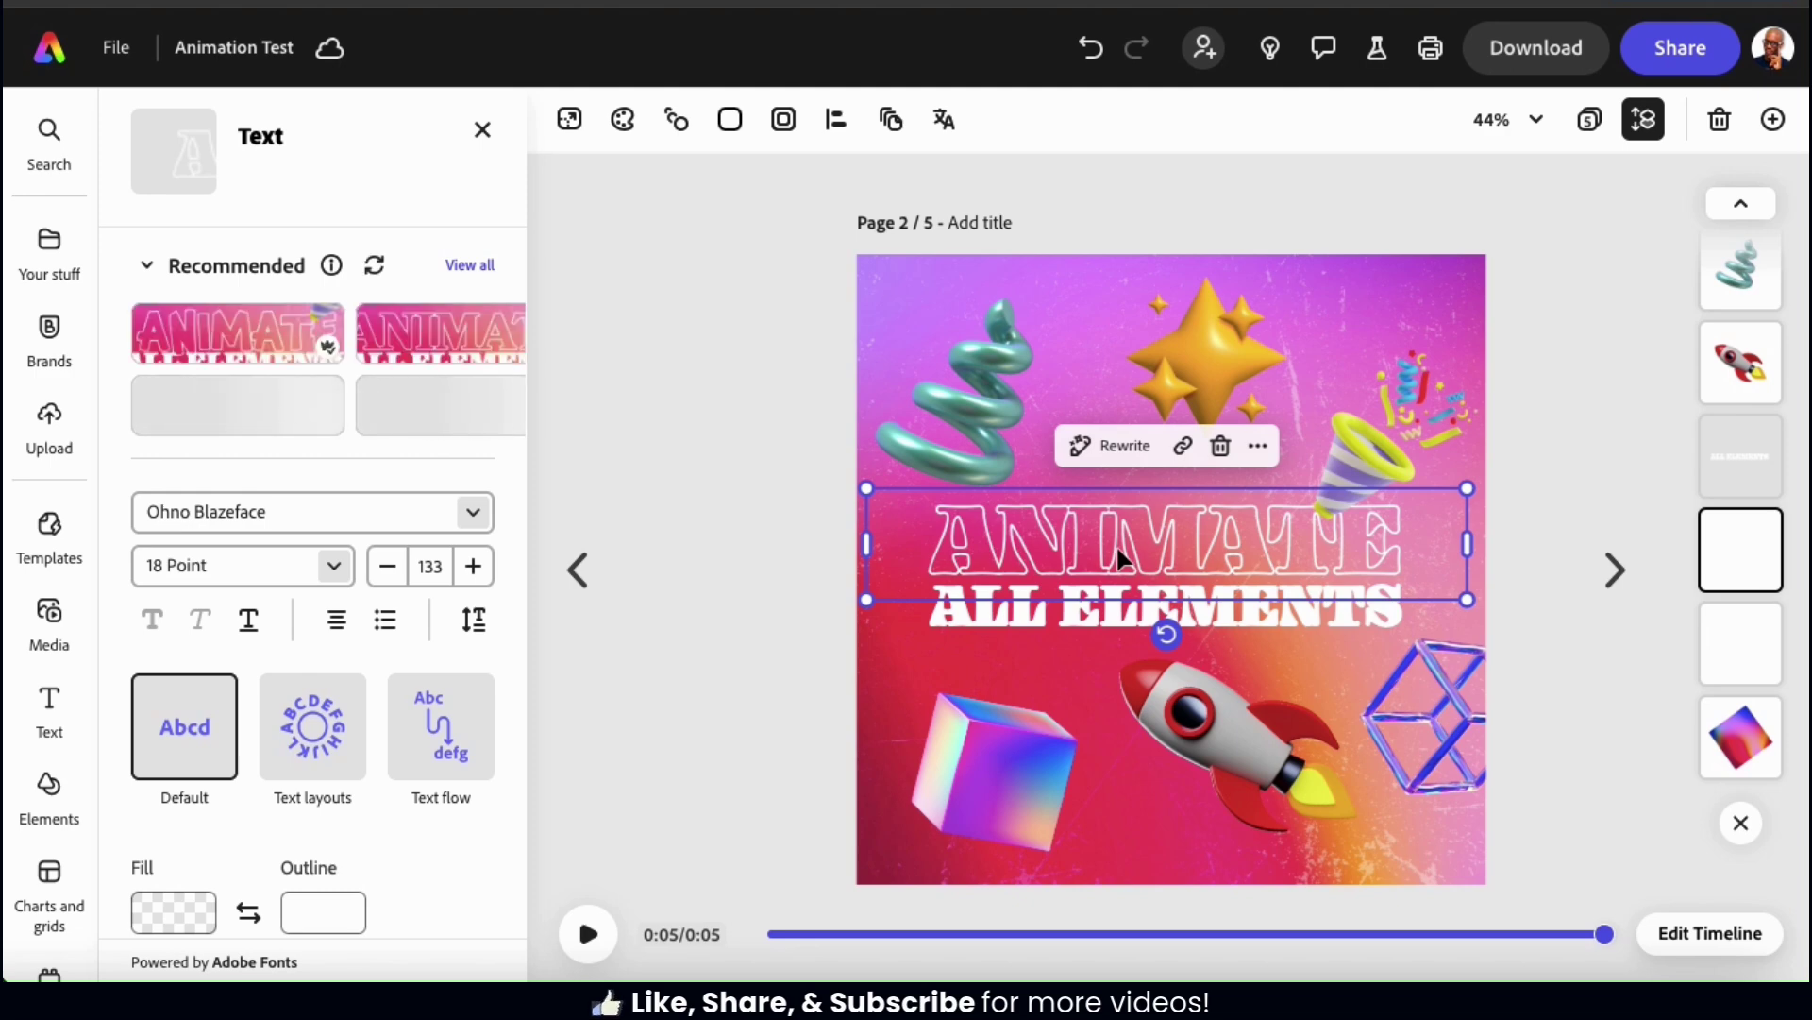
{"action": "left_click", "coordinate": [678, 121]}
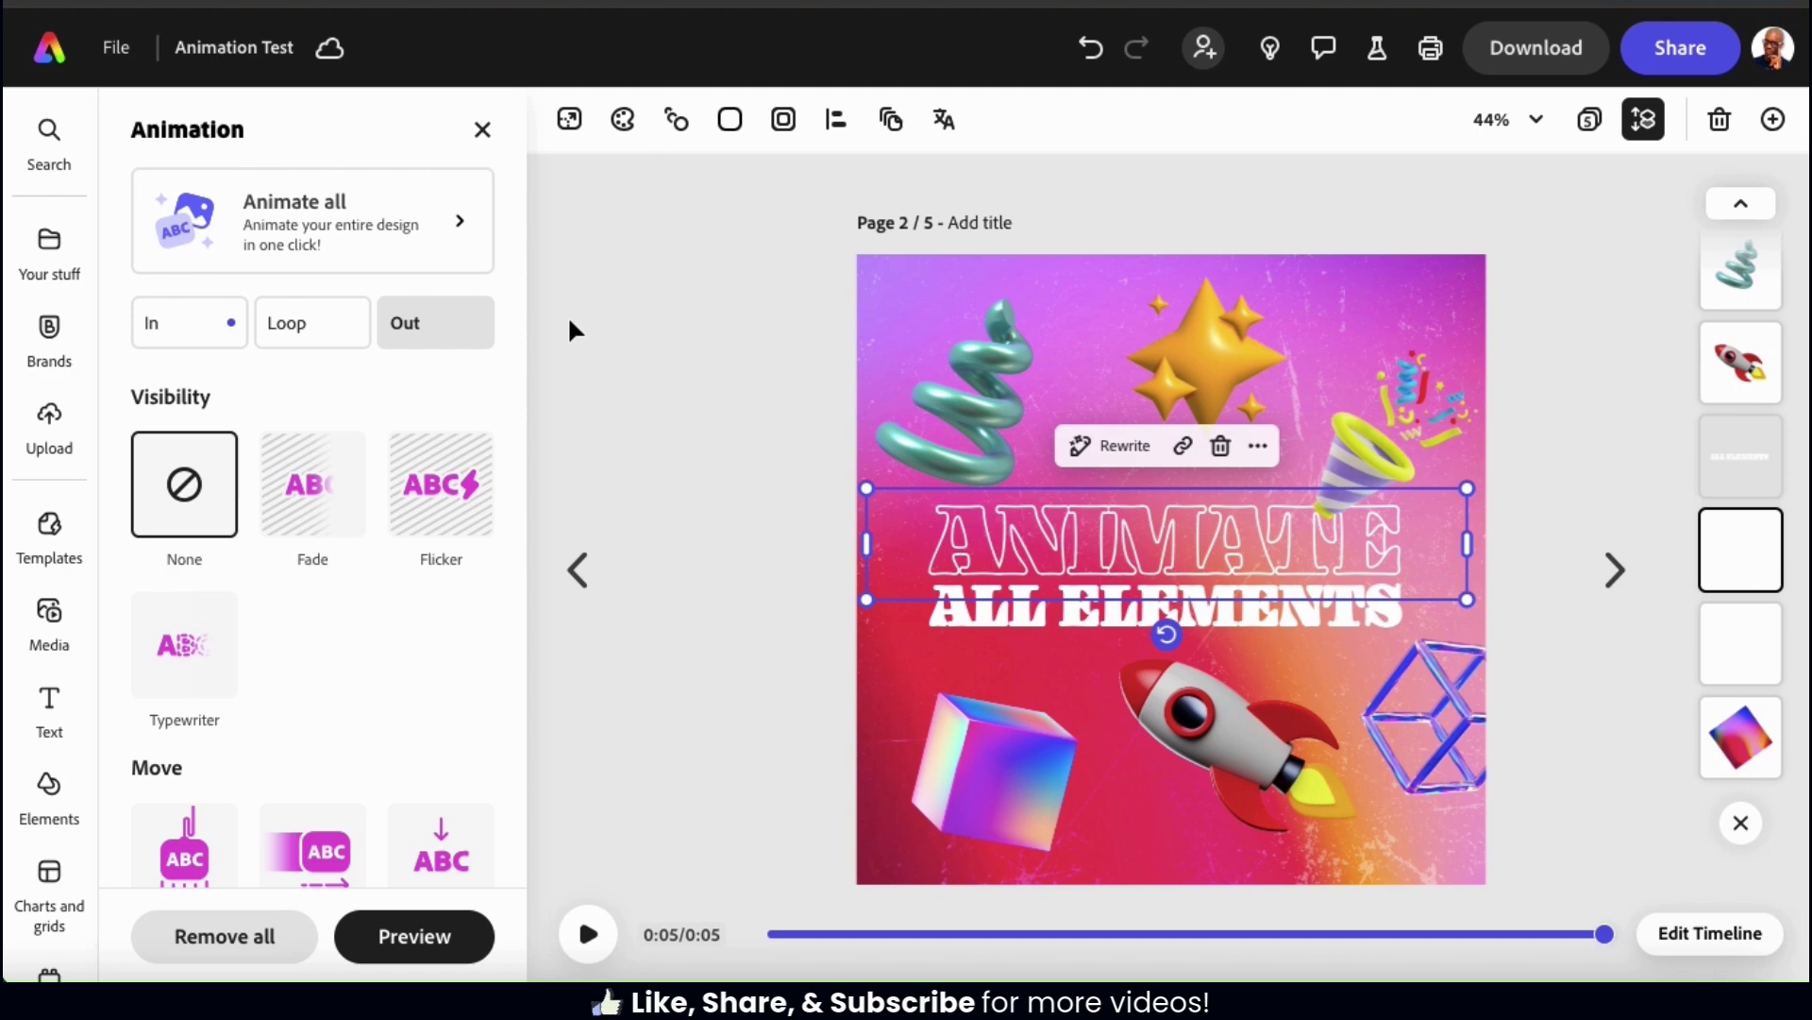
{"action": "left_click", "coordinate": [458, 225]}
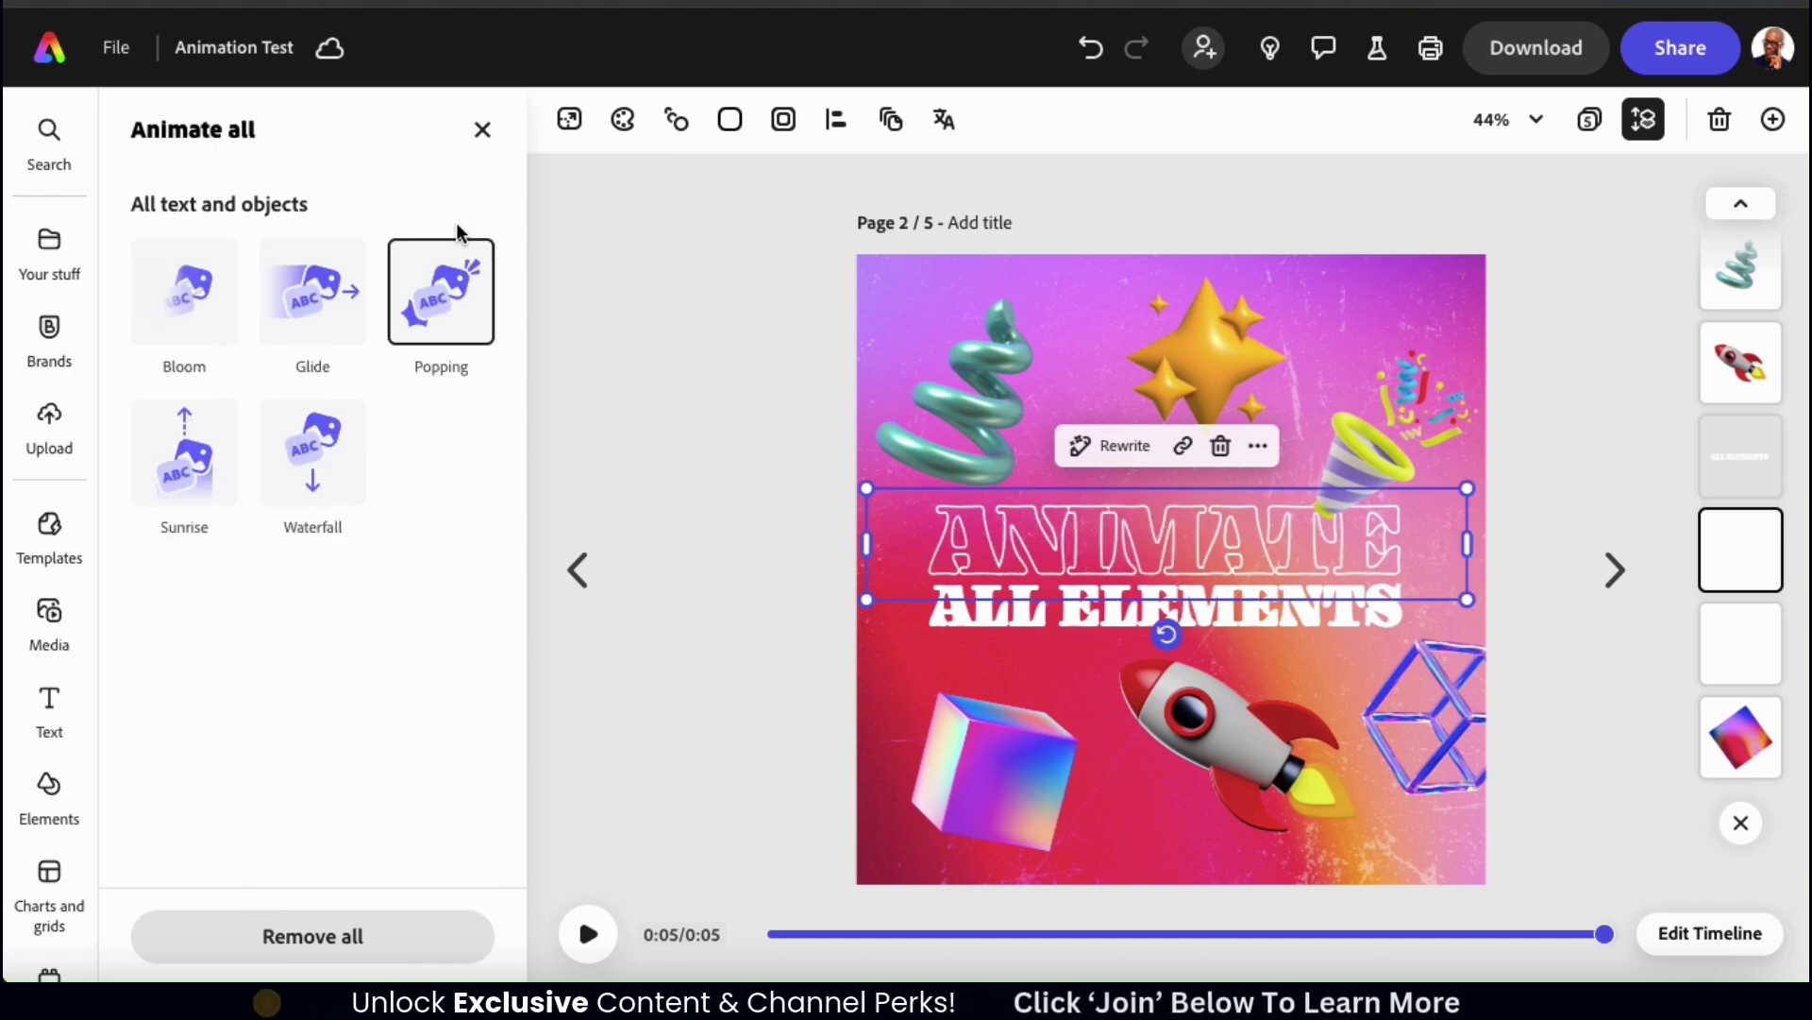
{"action": "left_click", "coordinate": [484, 134]}
{"action": "left_click", "coordinate": [748, 567]}
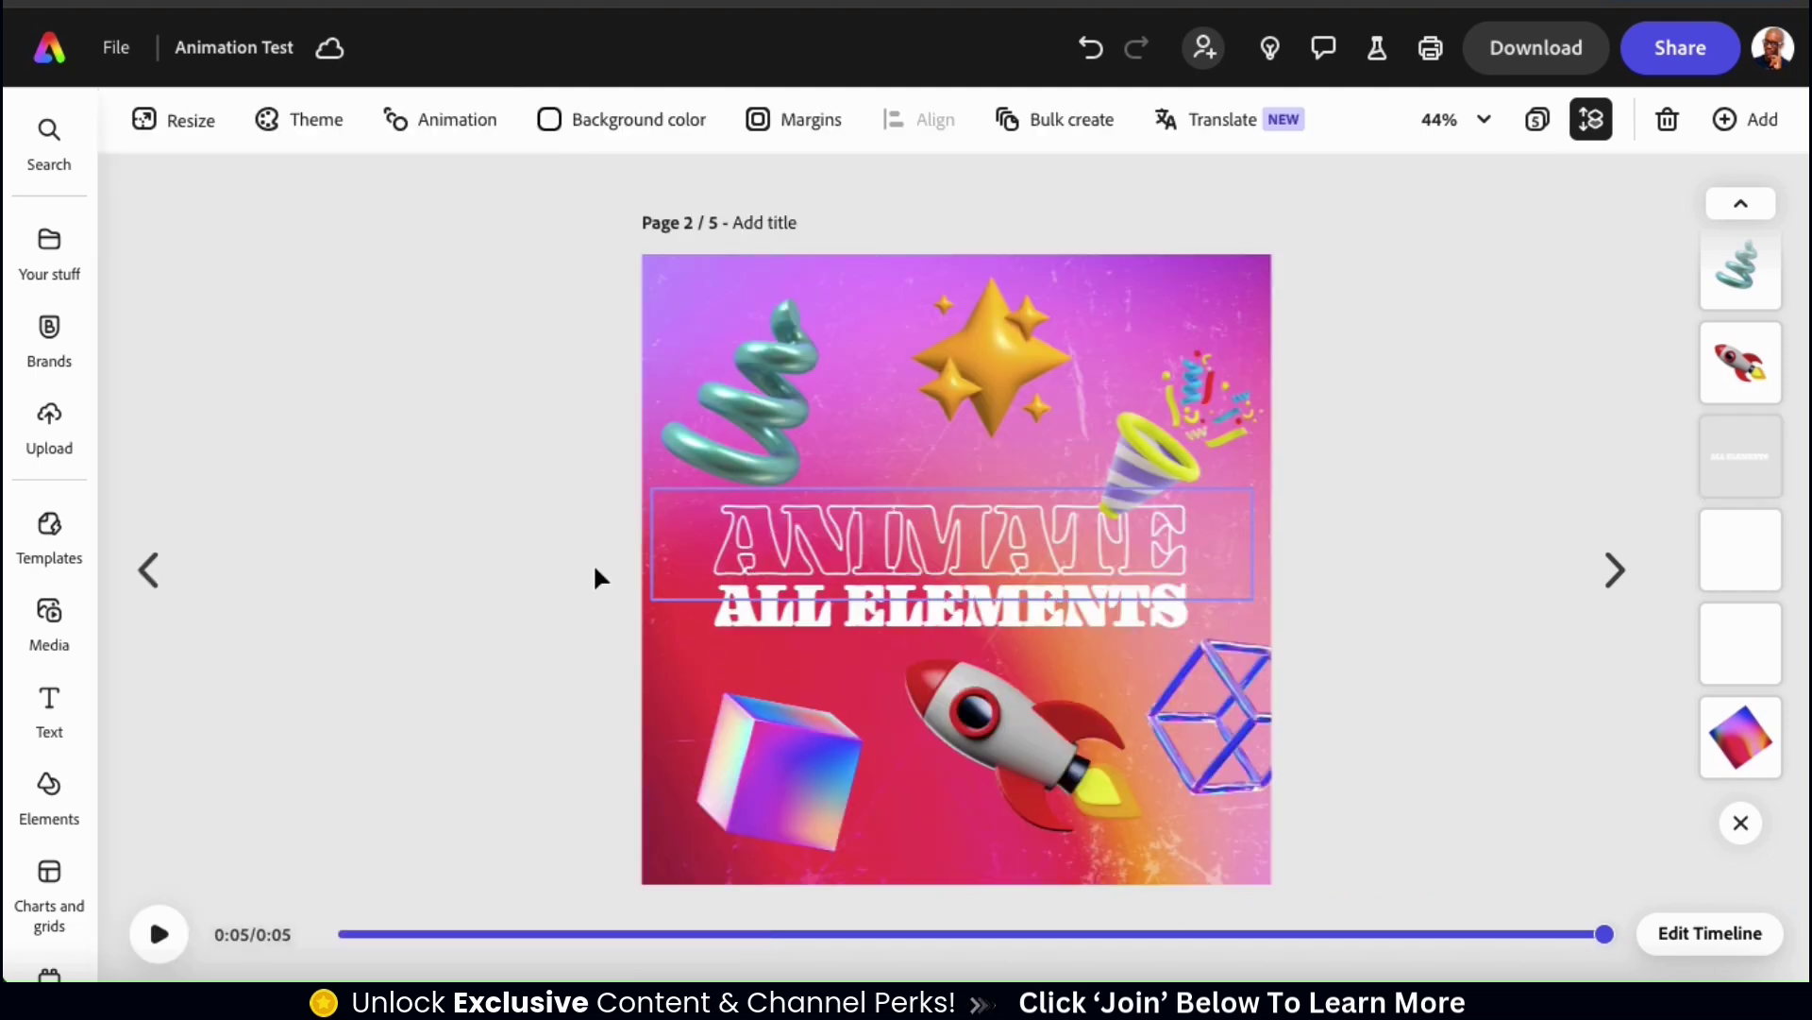
Preview page 2, play and stop the powder video on page 3, then bring up Text.
{"action": "left_click", "coordinate": [158, 938]}
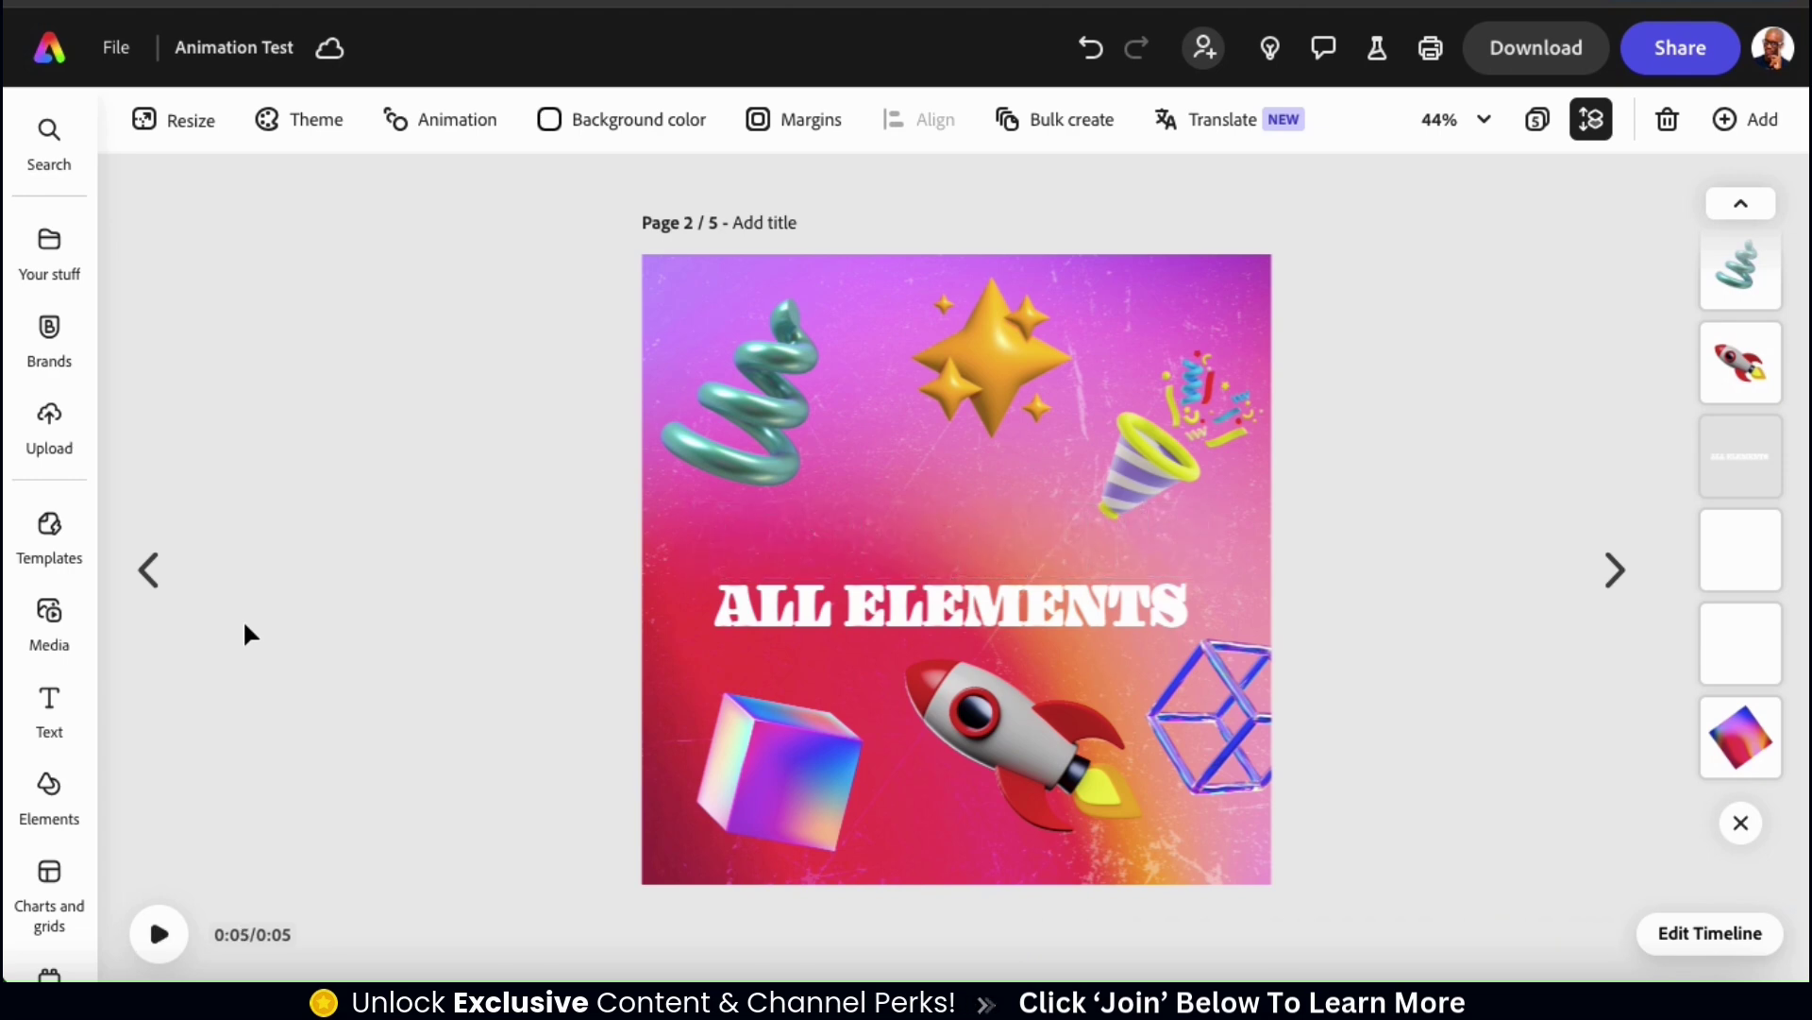
{"action": "left_click", "coordinate": [1614, 569]}
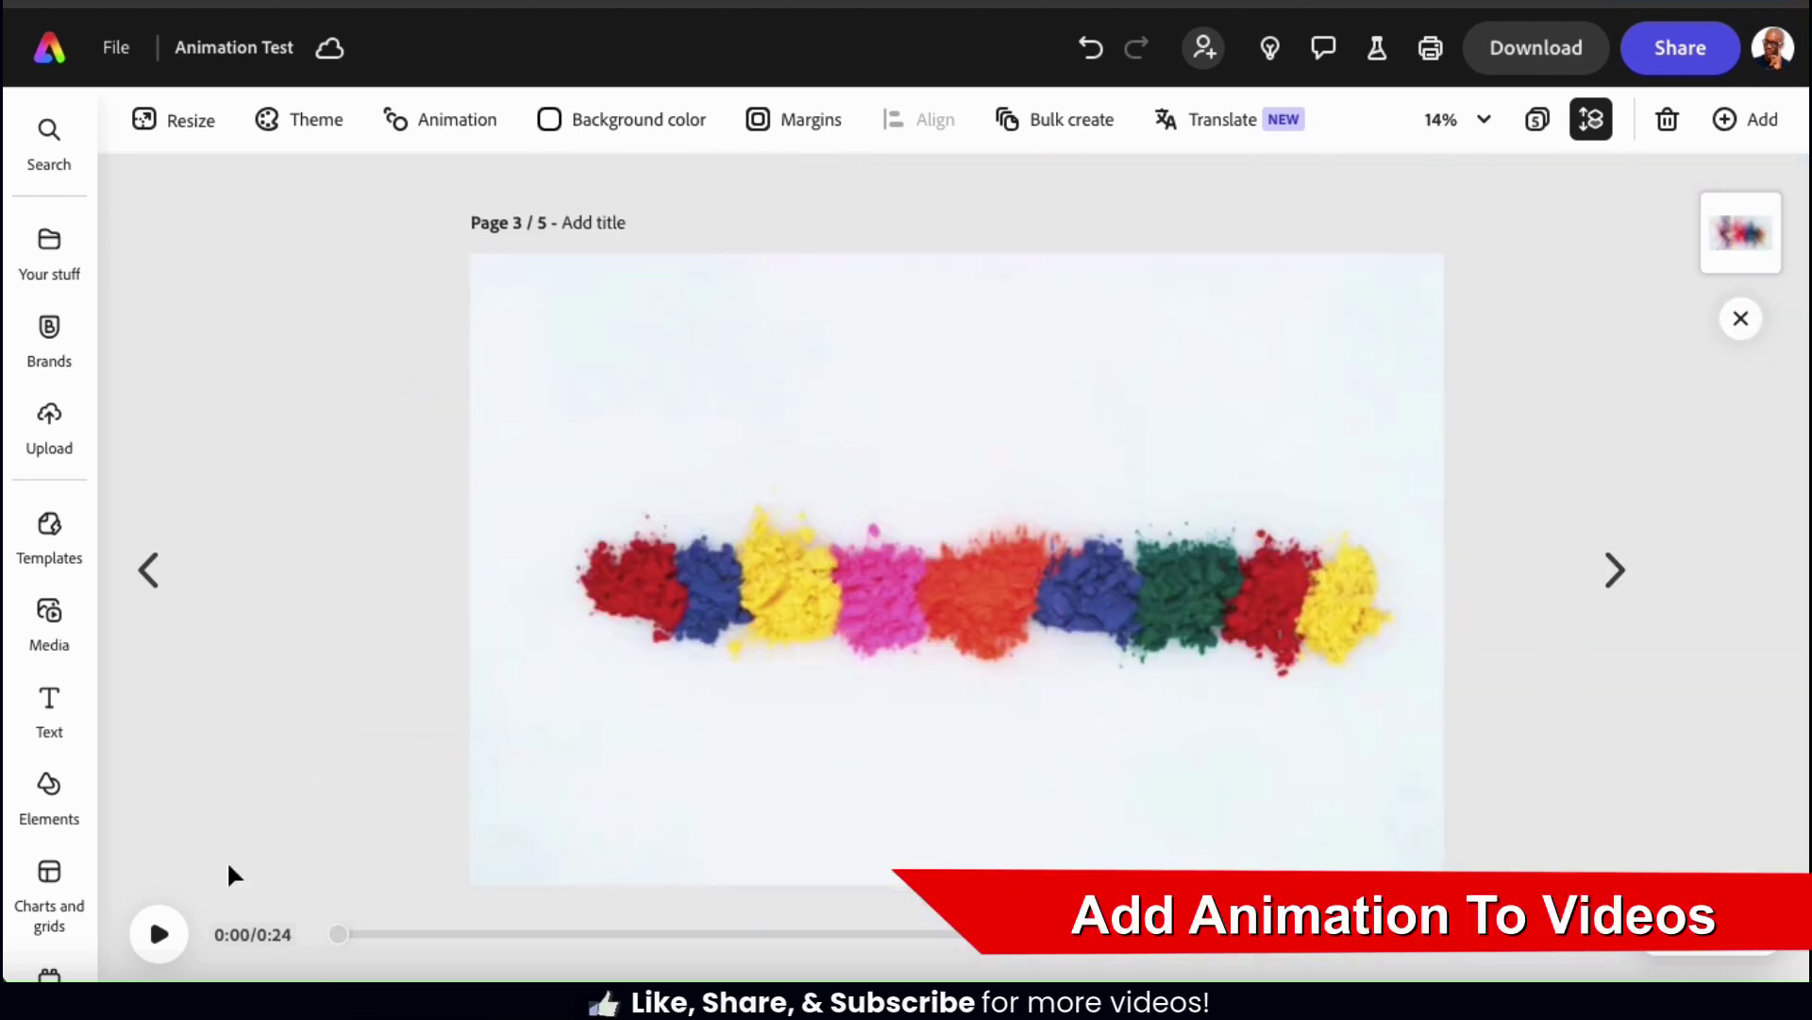
{"action": "left_click", "coordinate": [158, 935]}
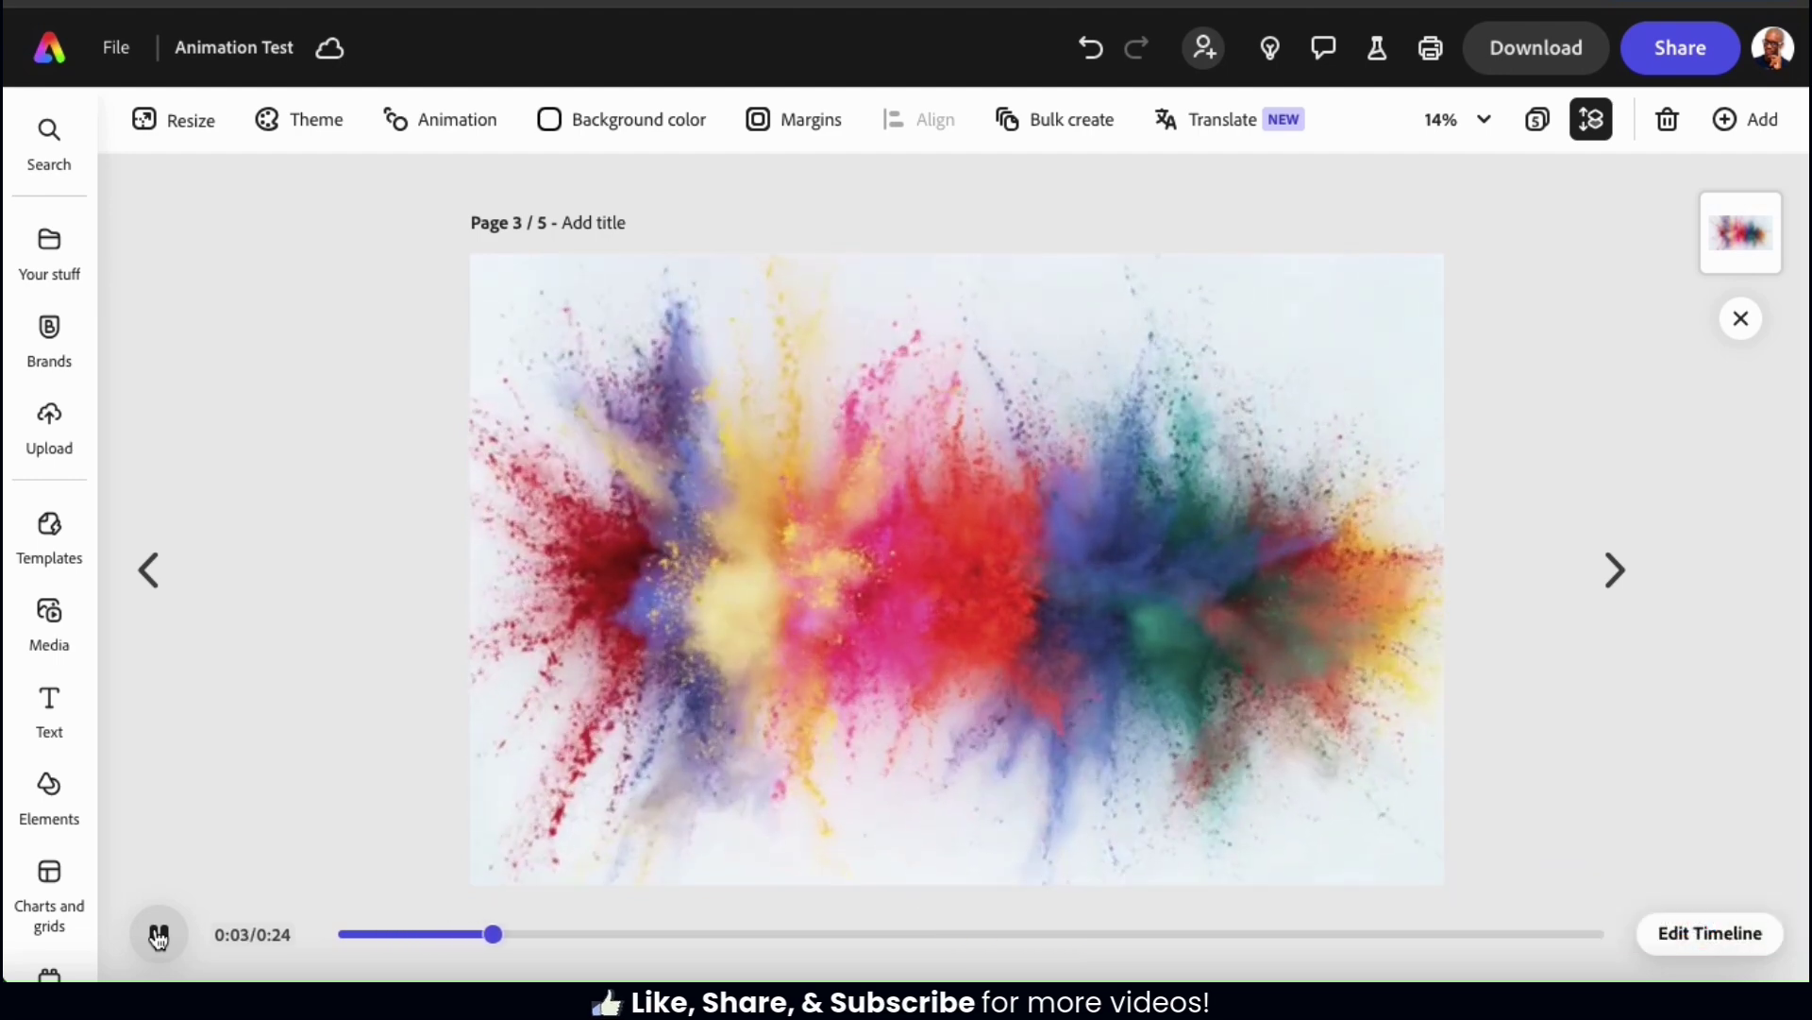
{"action": "left_click", "coordinate": [159, 935]}
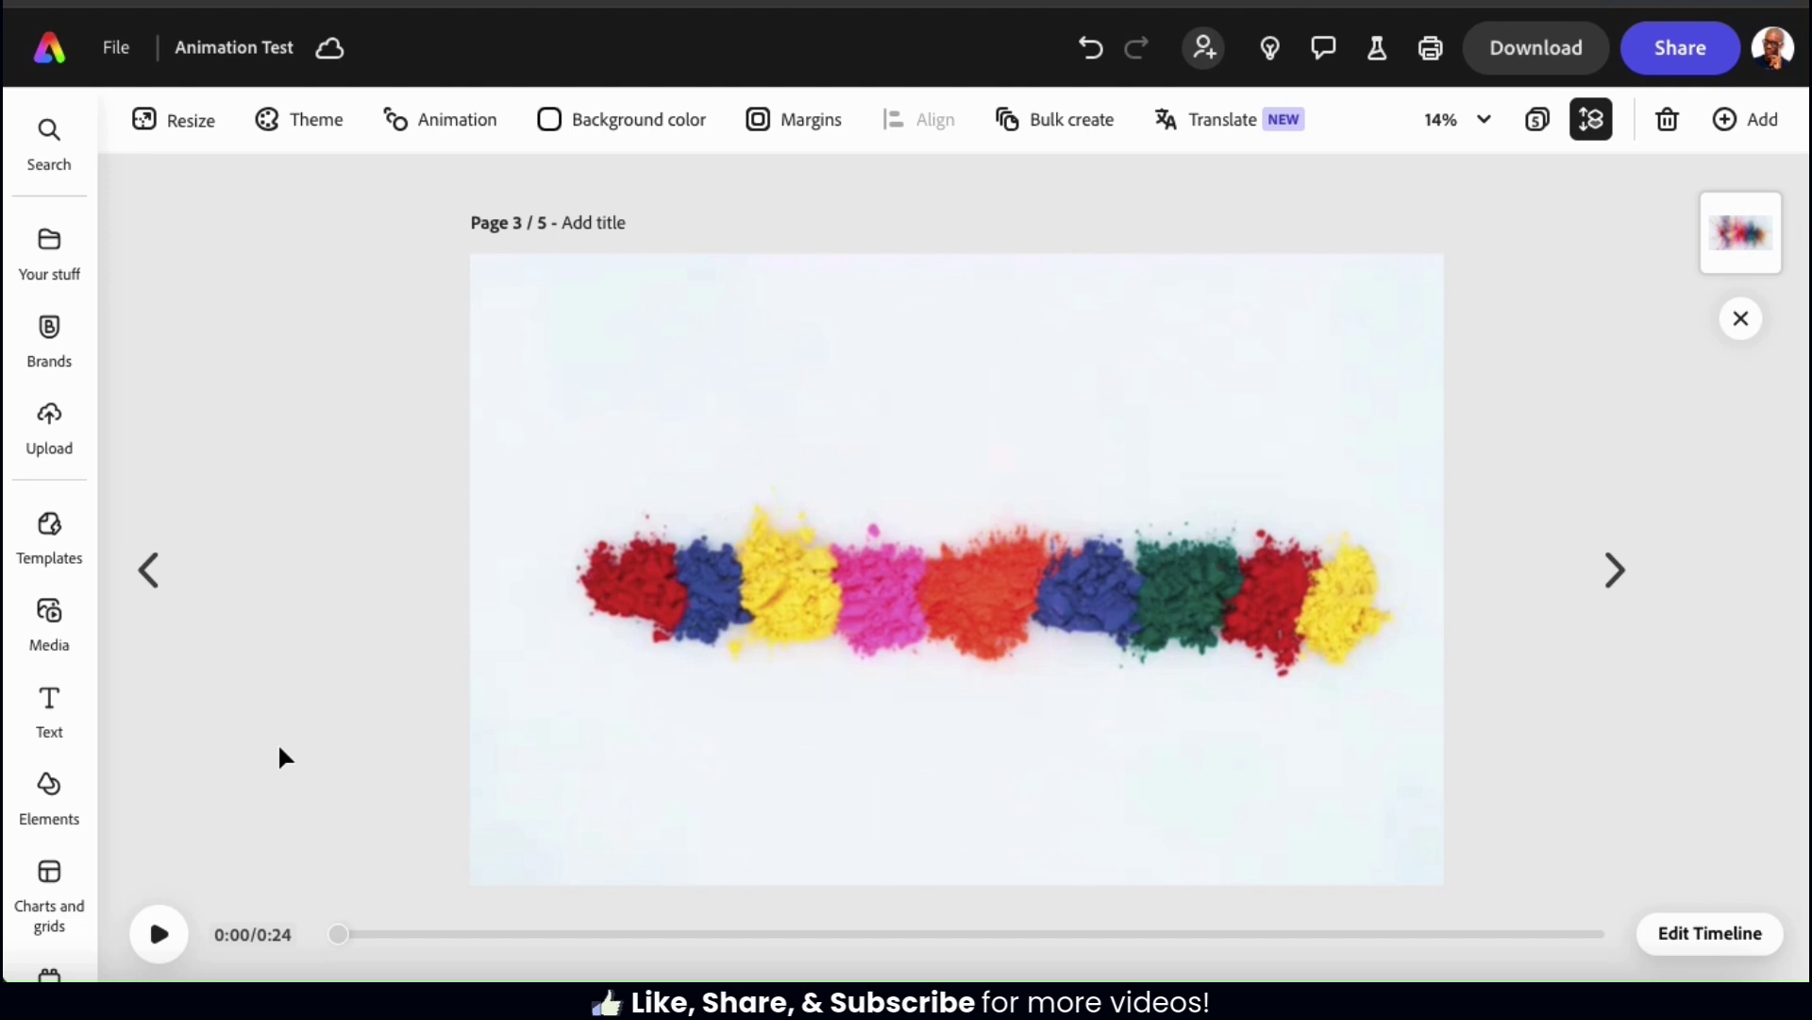
{"action": "left_click", "coordinate": [50, 703]}
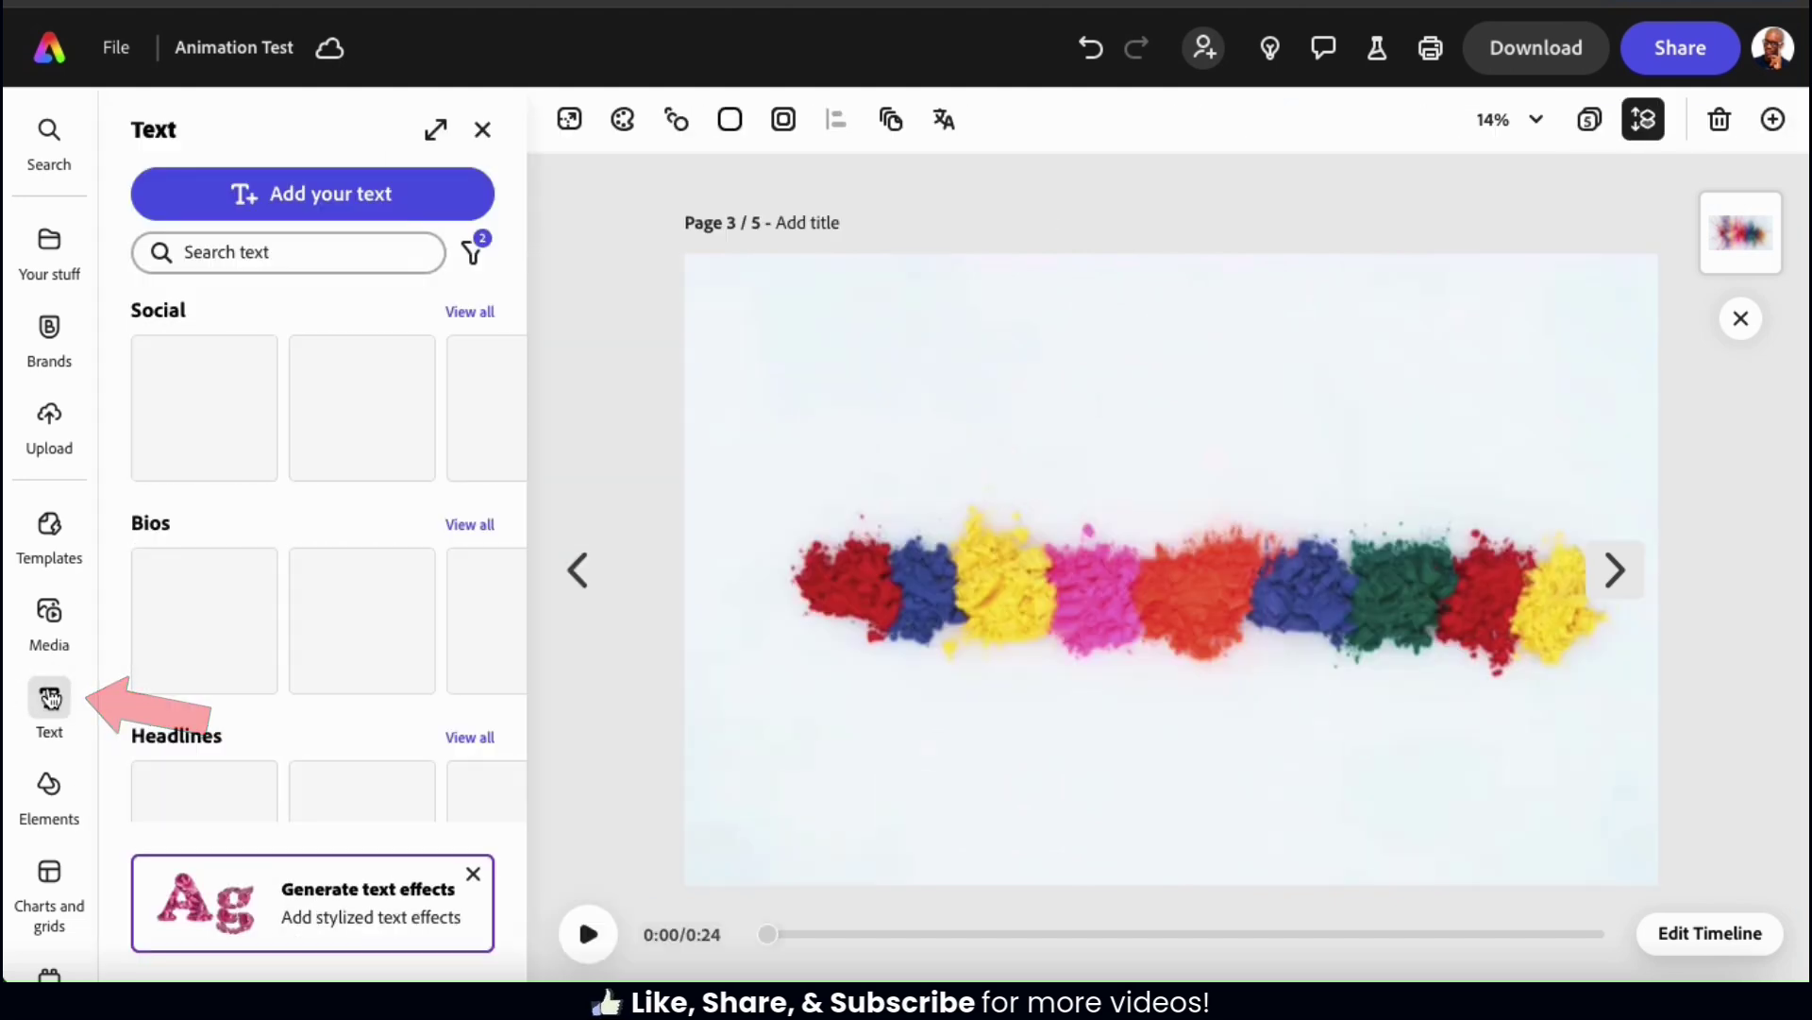
Add a new title to the video page with a Strong black shadow.
{"action": "left_click", "coordinate": [332, 195]}
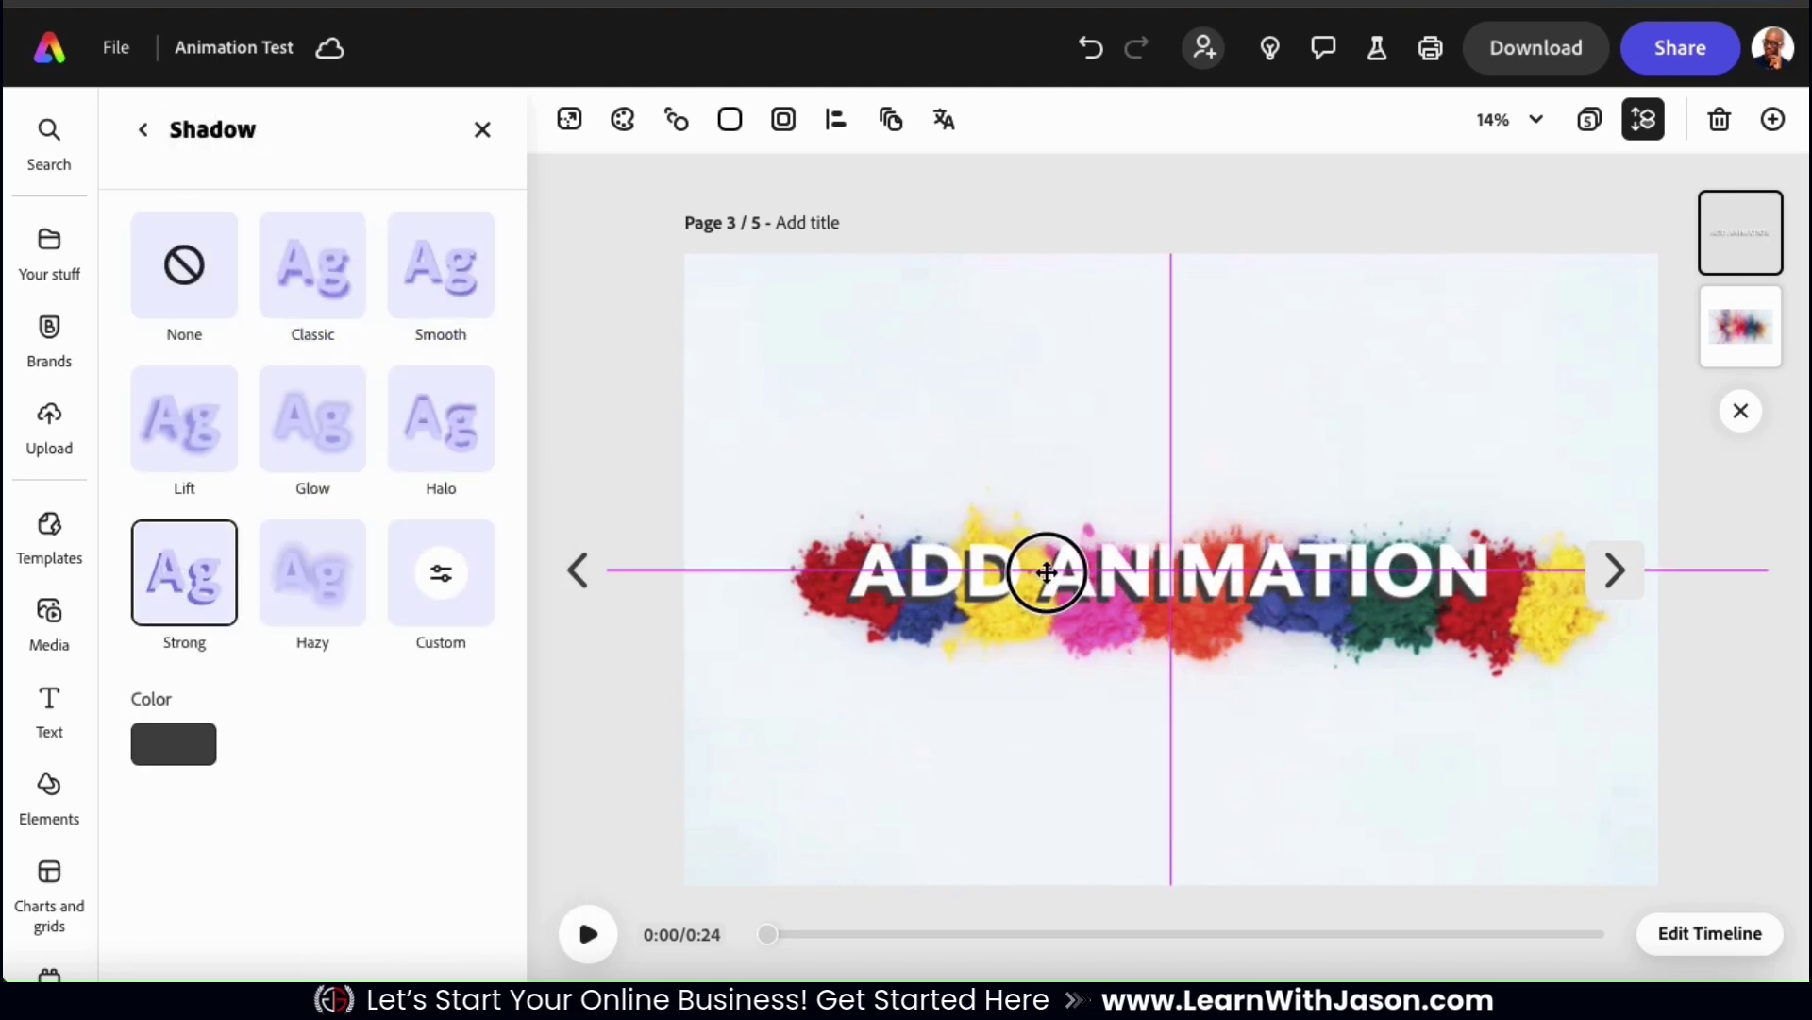
{"action": "left_click", "coordinate": [178, 744]}
{"action": "left_click", "coordinate": [267, 639]}
{"action": "left_click", "coordinate": [807, 451]}
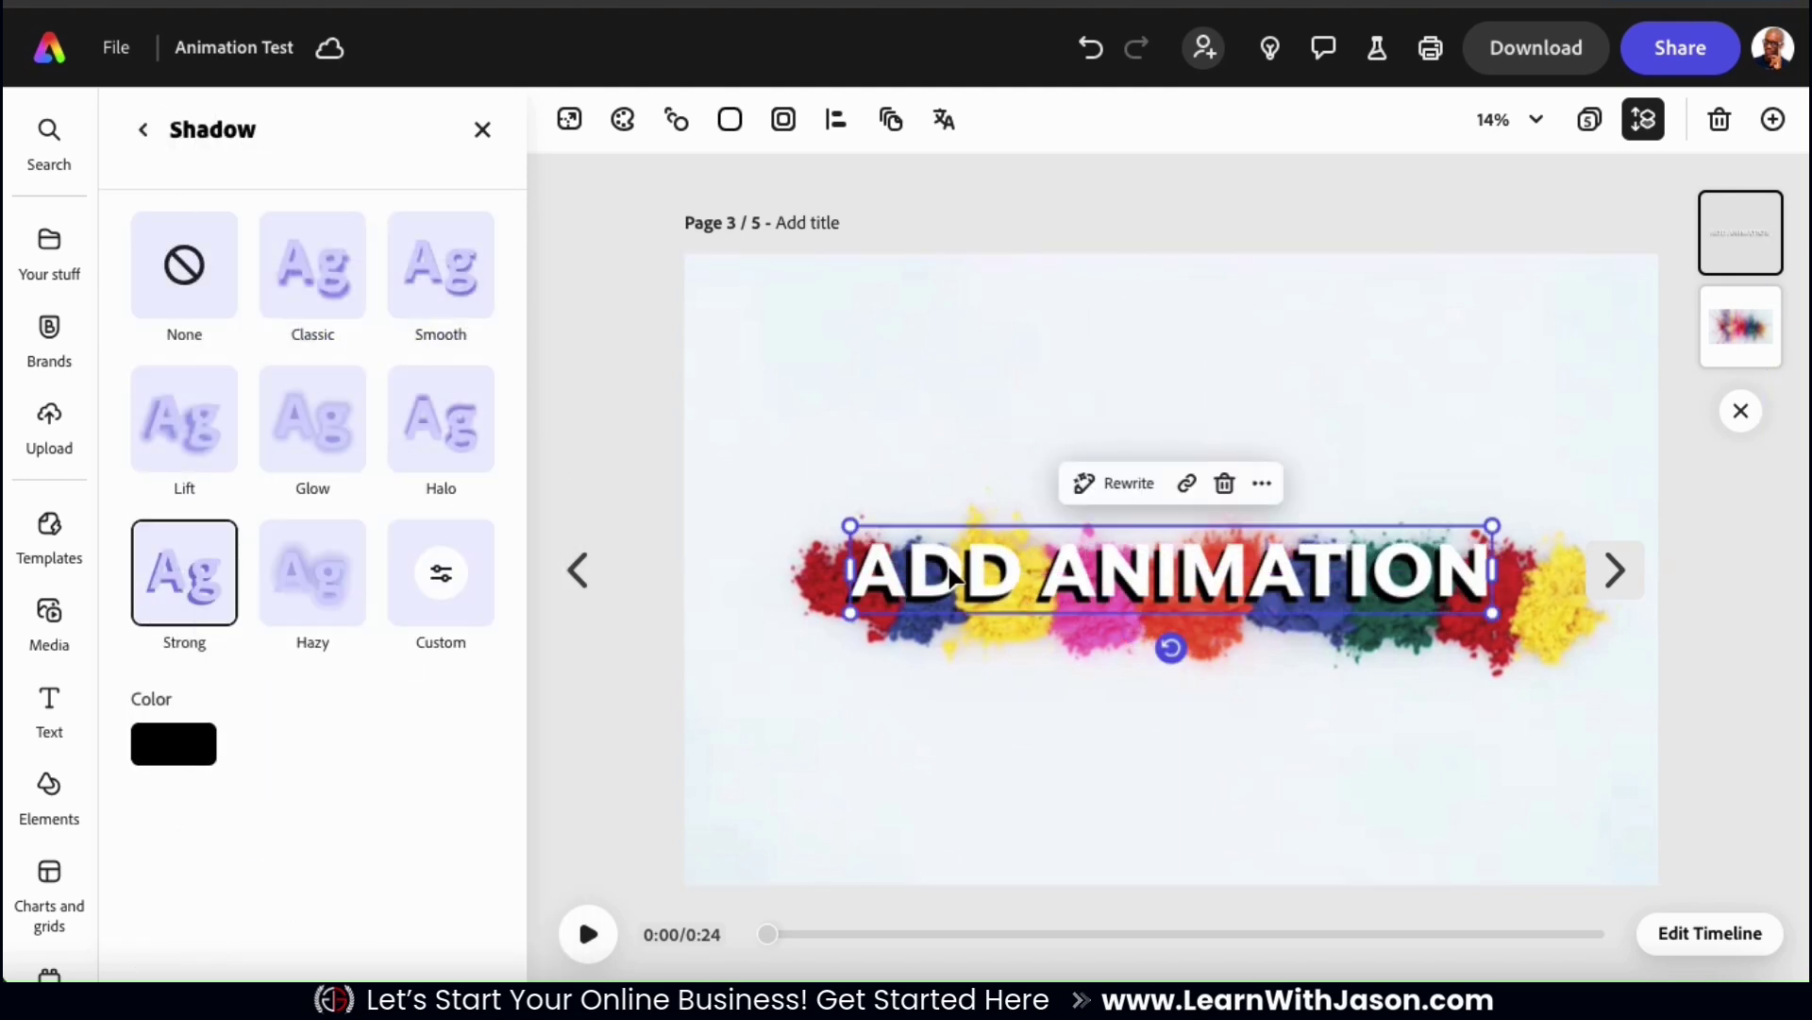
Give the title an entrance animation and a Breathe loop.
{"action": "left_click", "coordinate": [677, 121]}
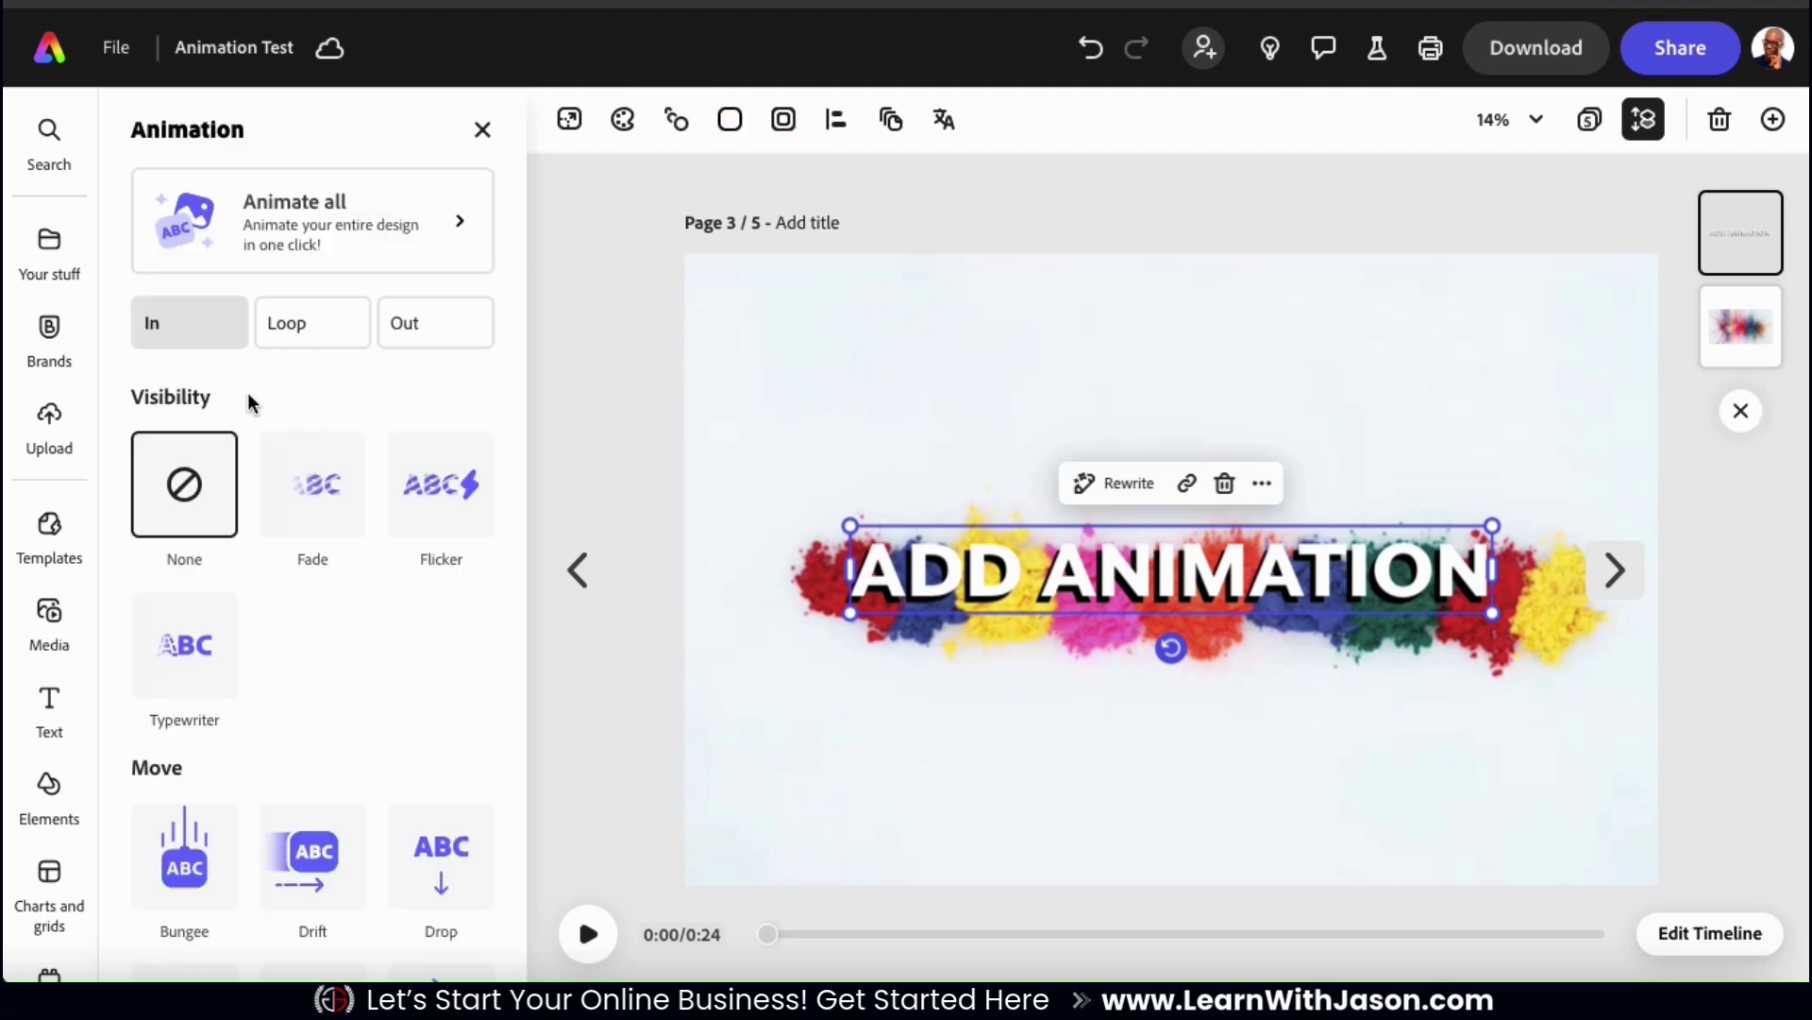
{"action": "scroll", "coordinate": [251, 500], "scroll_direction": "down", "scroll_amount": 2}
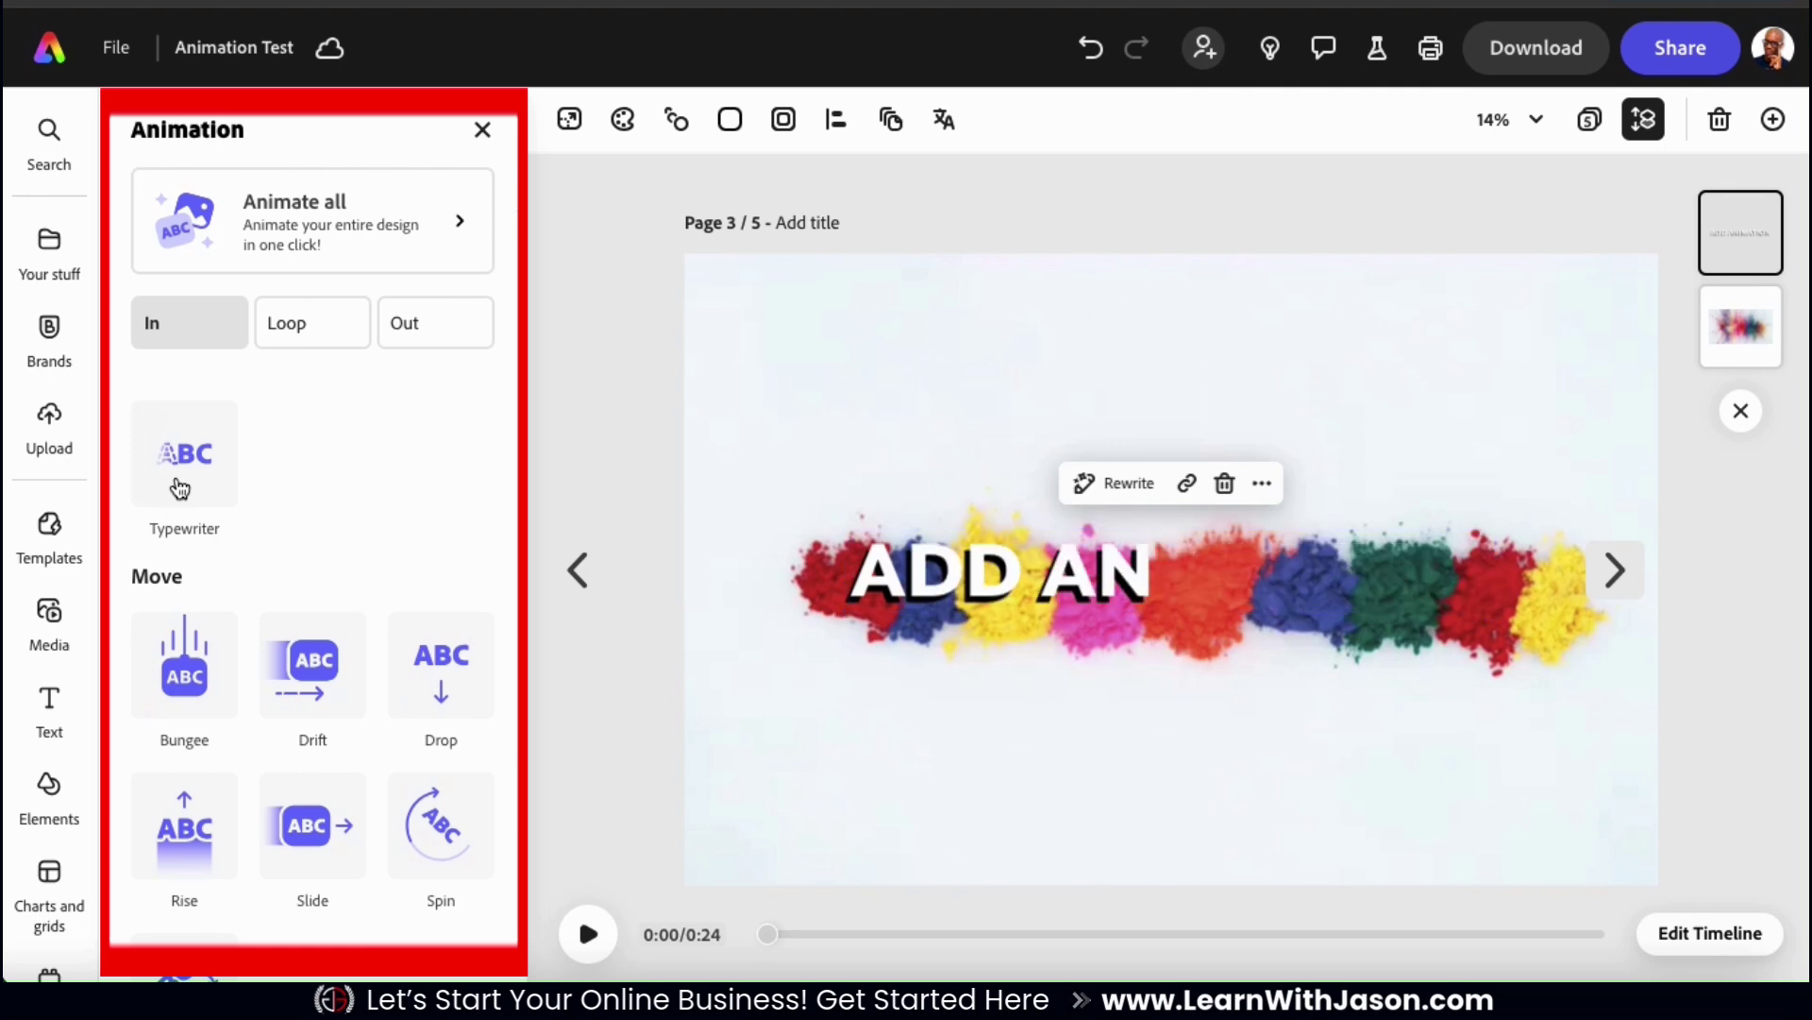
{"action": "scroll", "coordinate": [308, 708], "scroll_direction": "down", "scroll_amount": 1}
{"action": "scroll", "coordinate": [416, 581], "scroll_direction": "down", "scroll_amount": 3}
{"action": "left_click", "coordinate": [362, 653]}
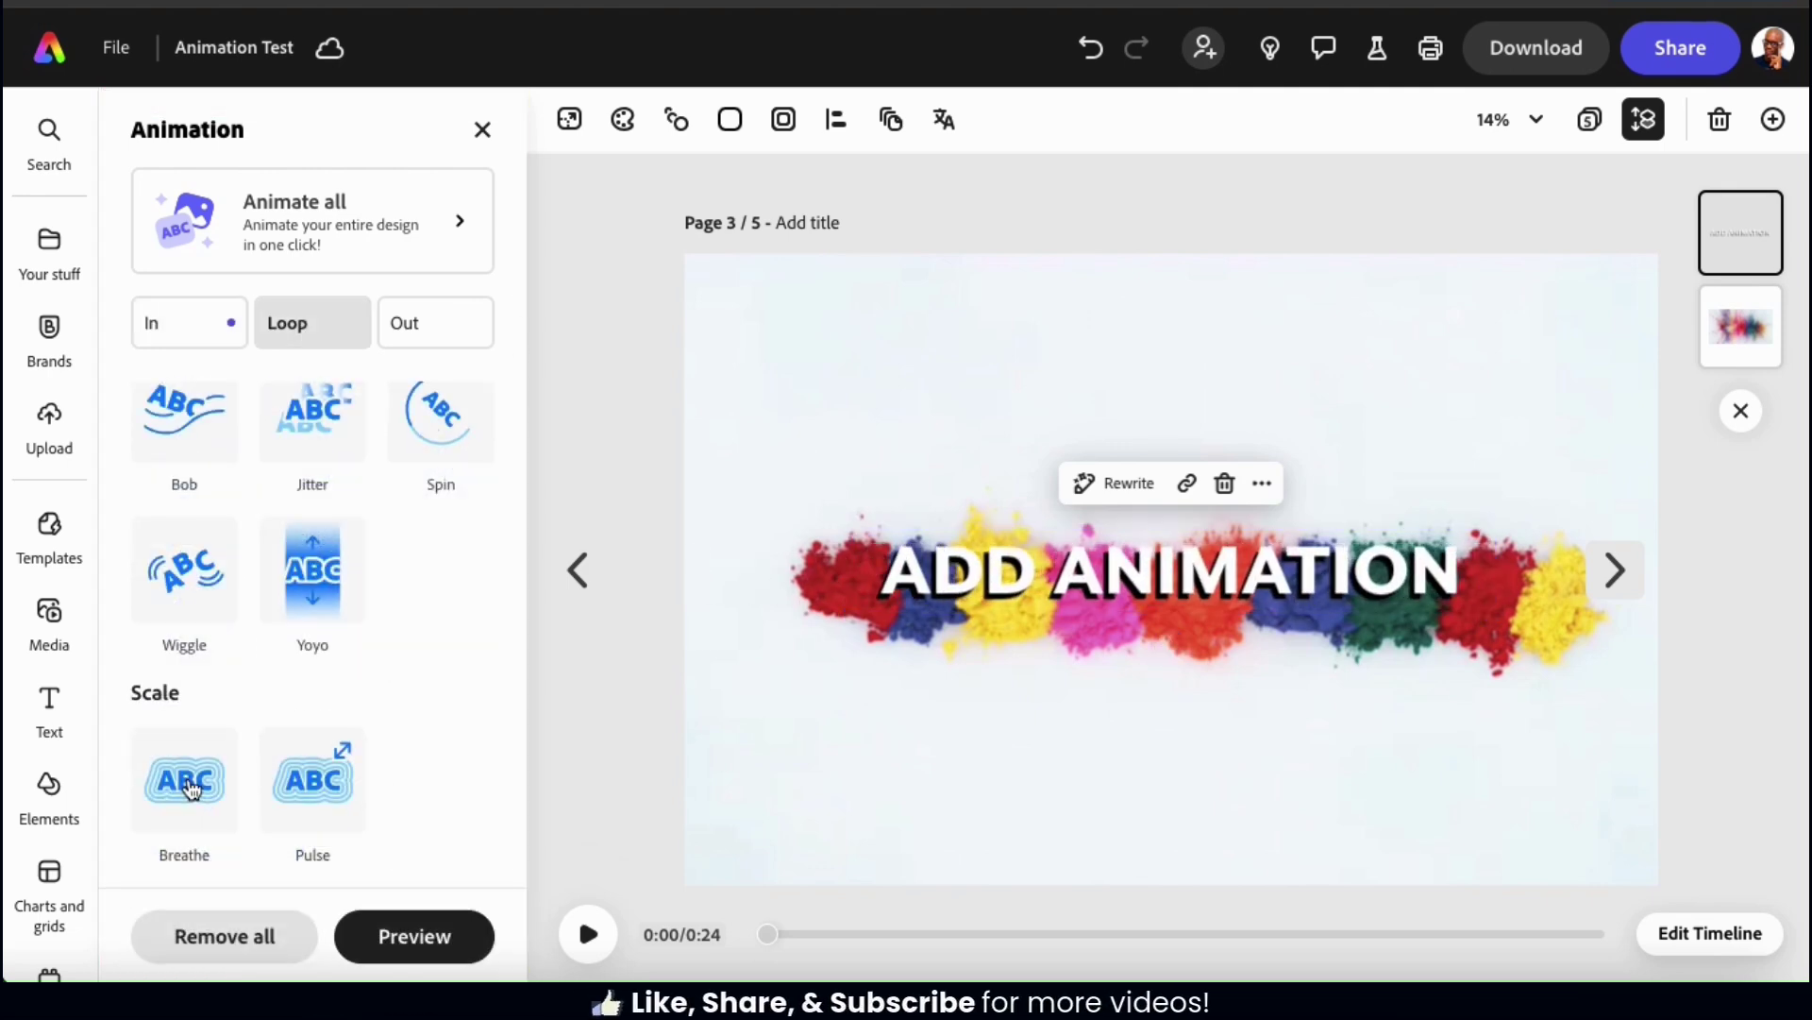
{"action": "left_click", "coordinate": [191, 789]}
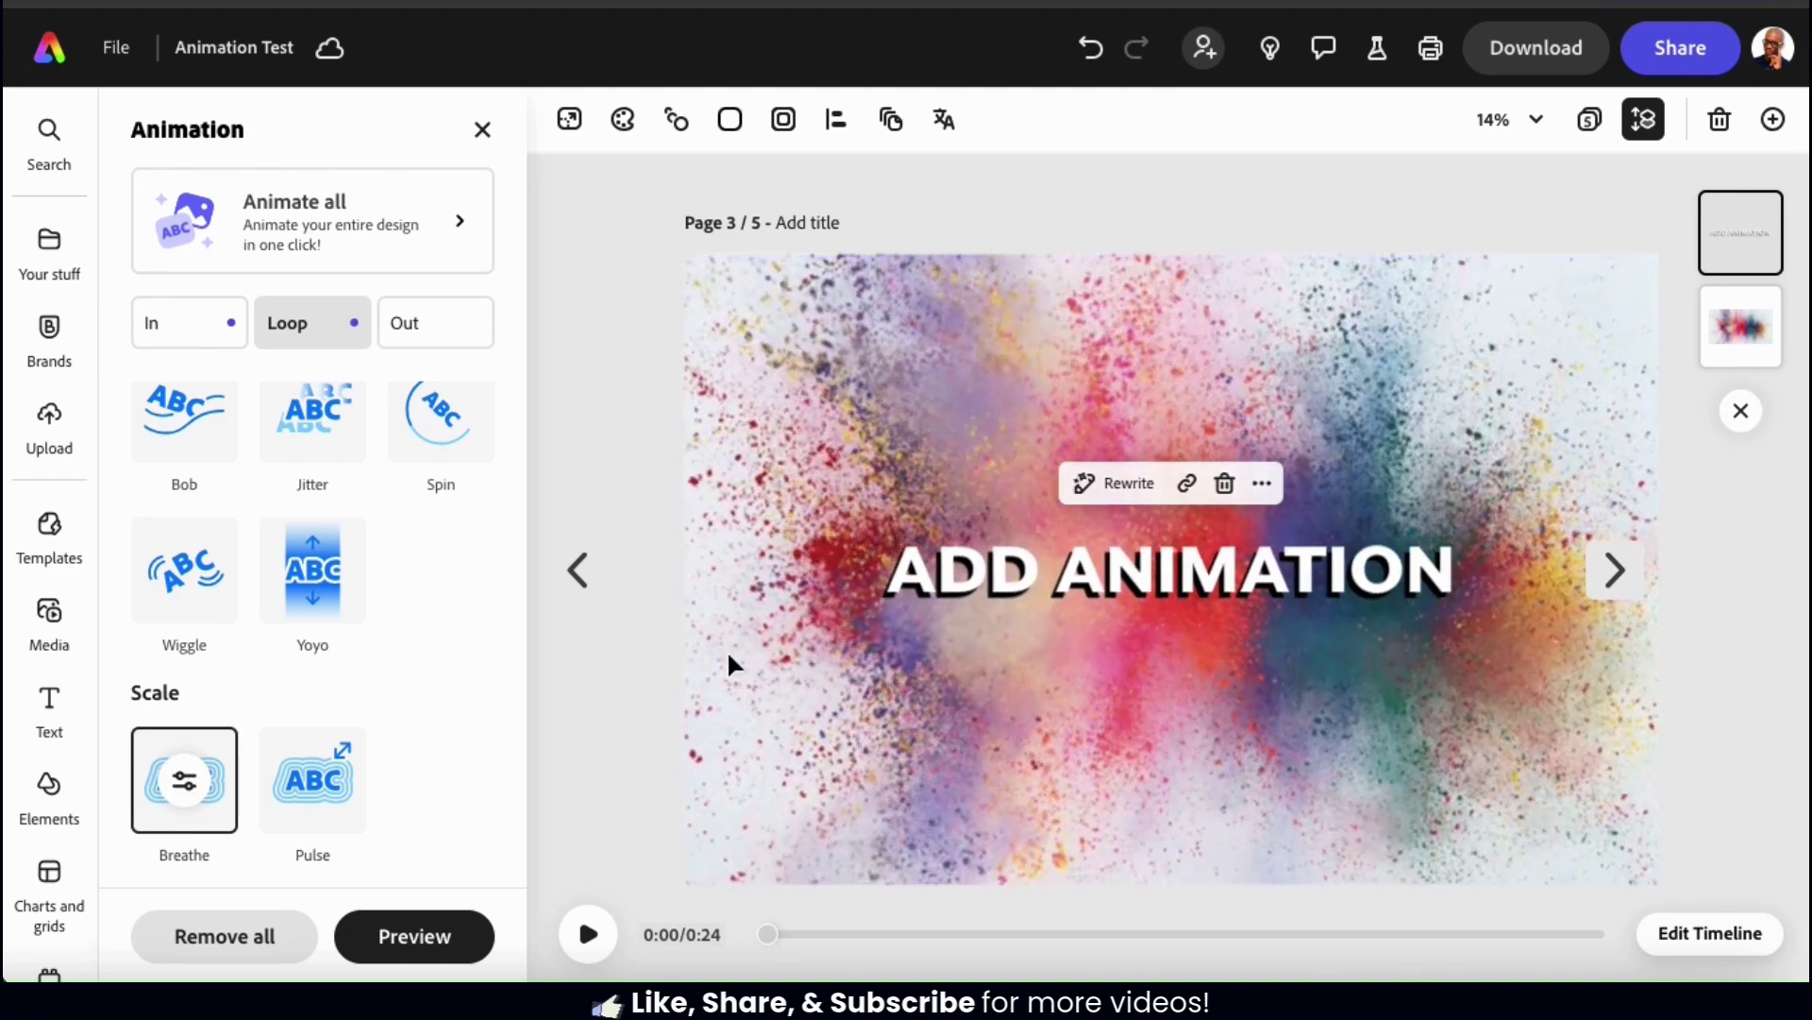
{"action": "left_click", "coordinate": [727, 655]}
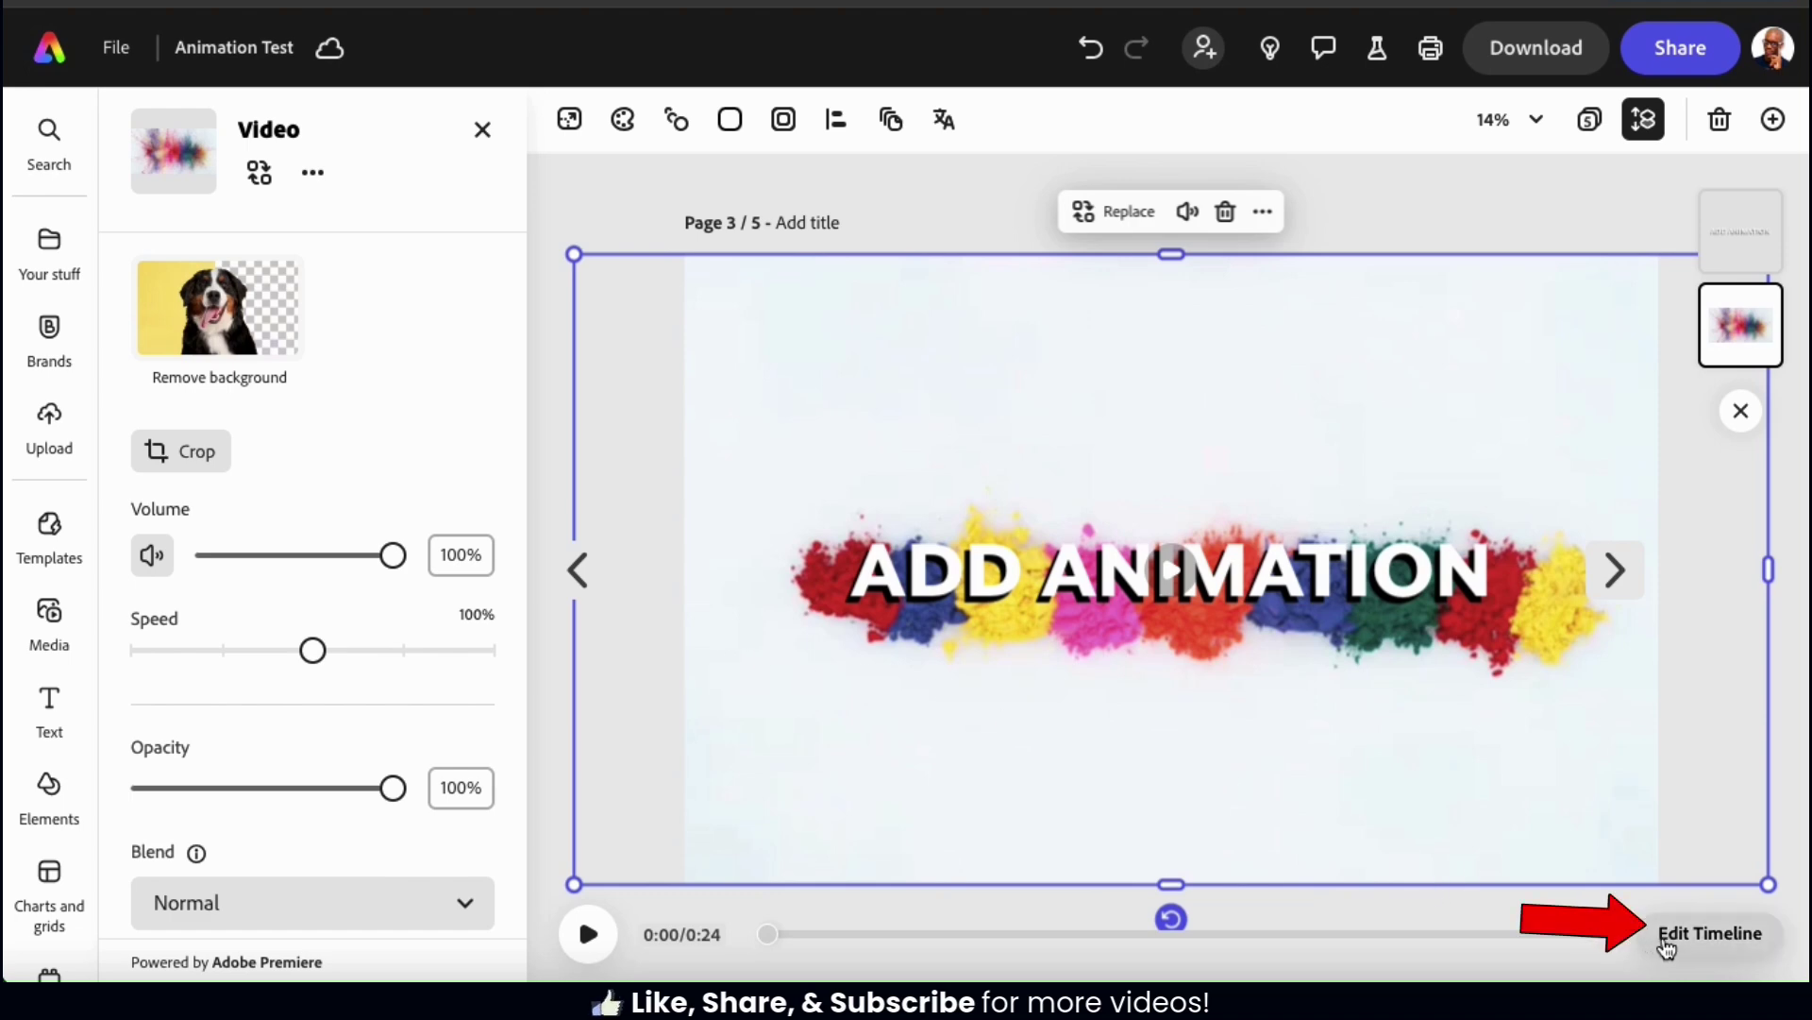
In the timeline editor, shorten how long the ADD ANIMATION title stays on screen.
{"action": "left_click", "coordinate": [1691, 935]}
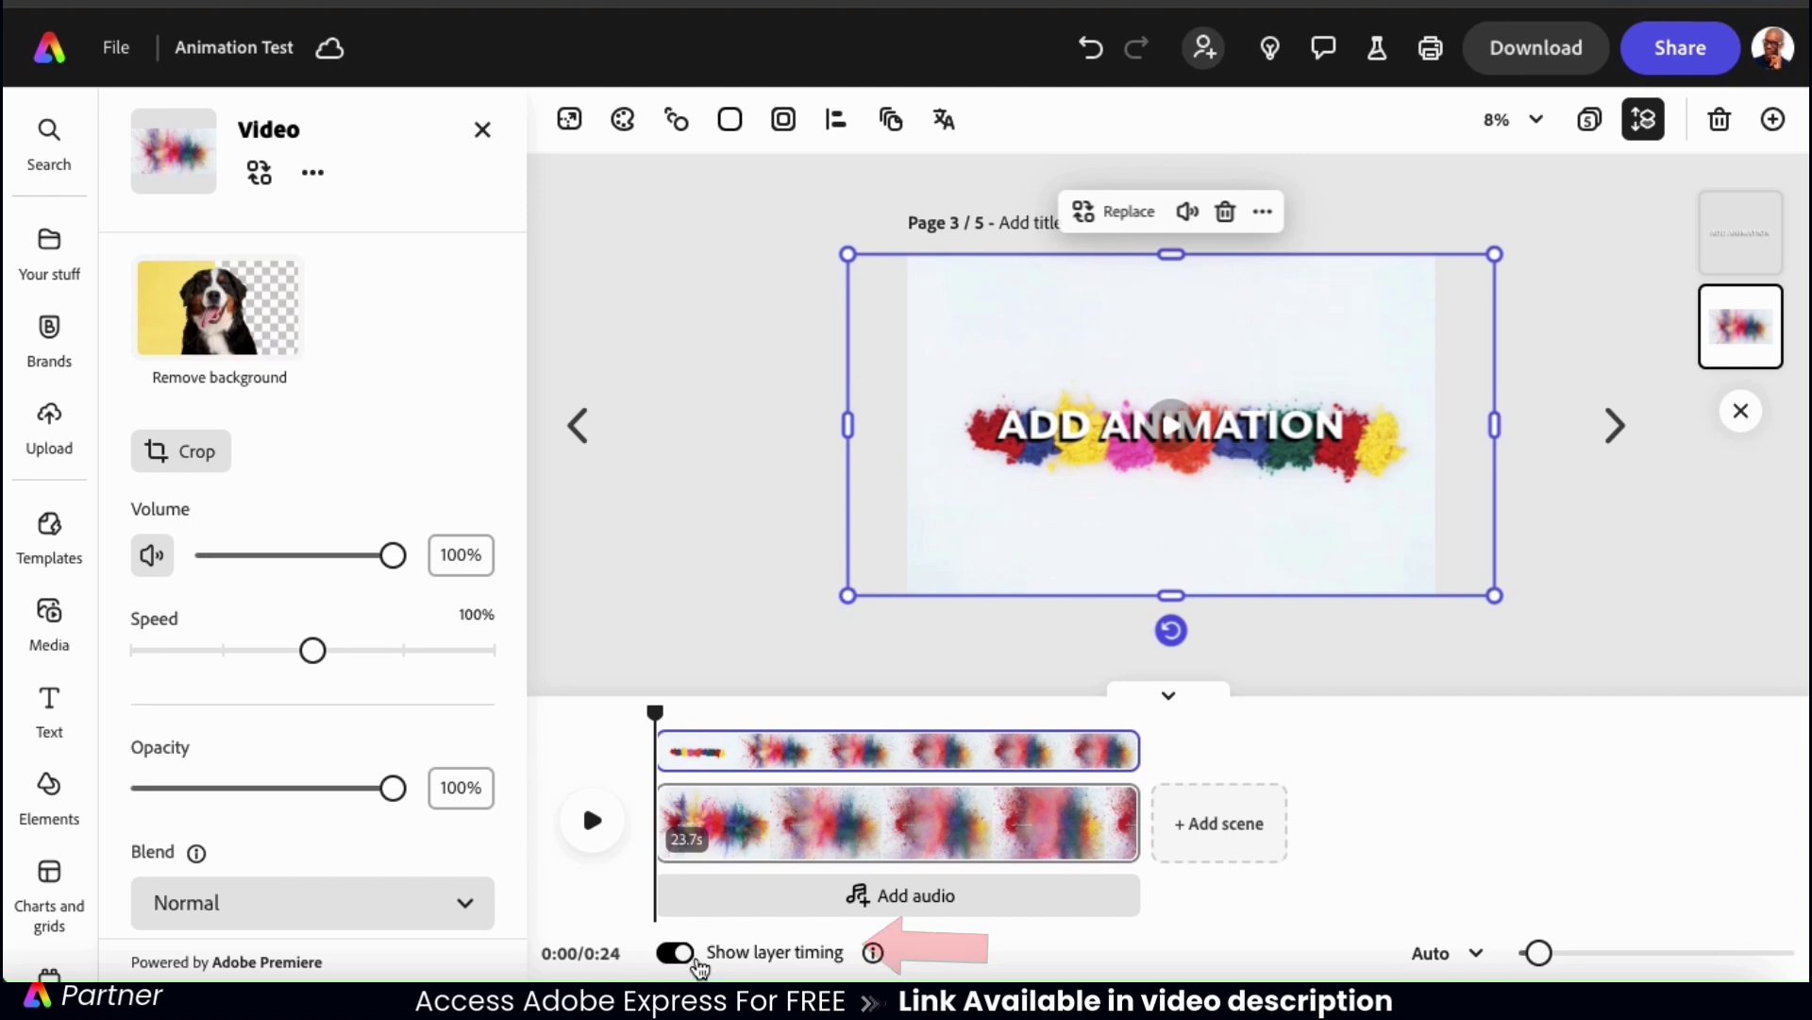
{"action": "left_click", "coordinate": [689, 961]}
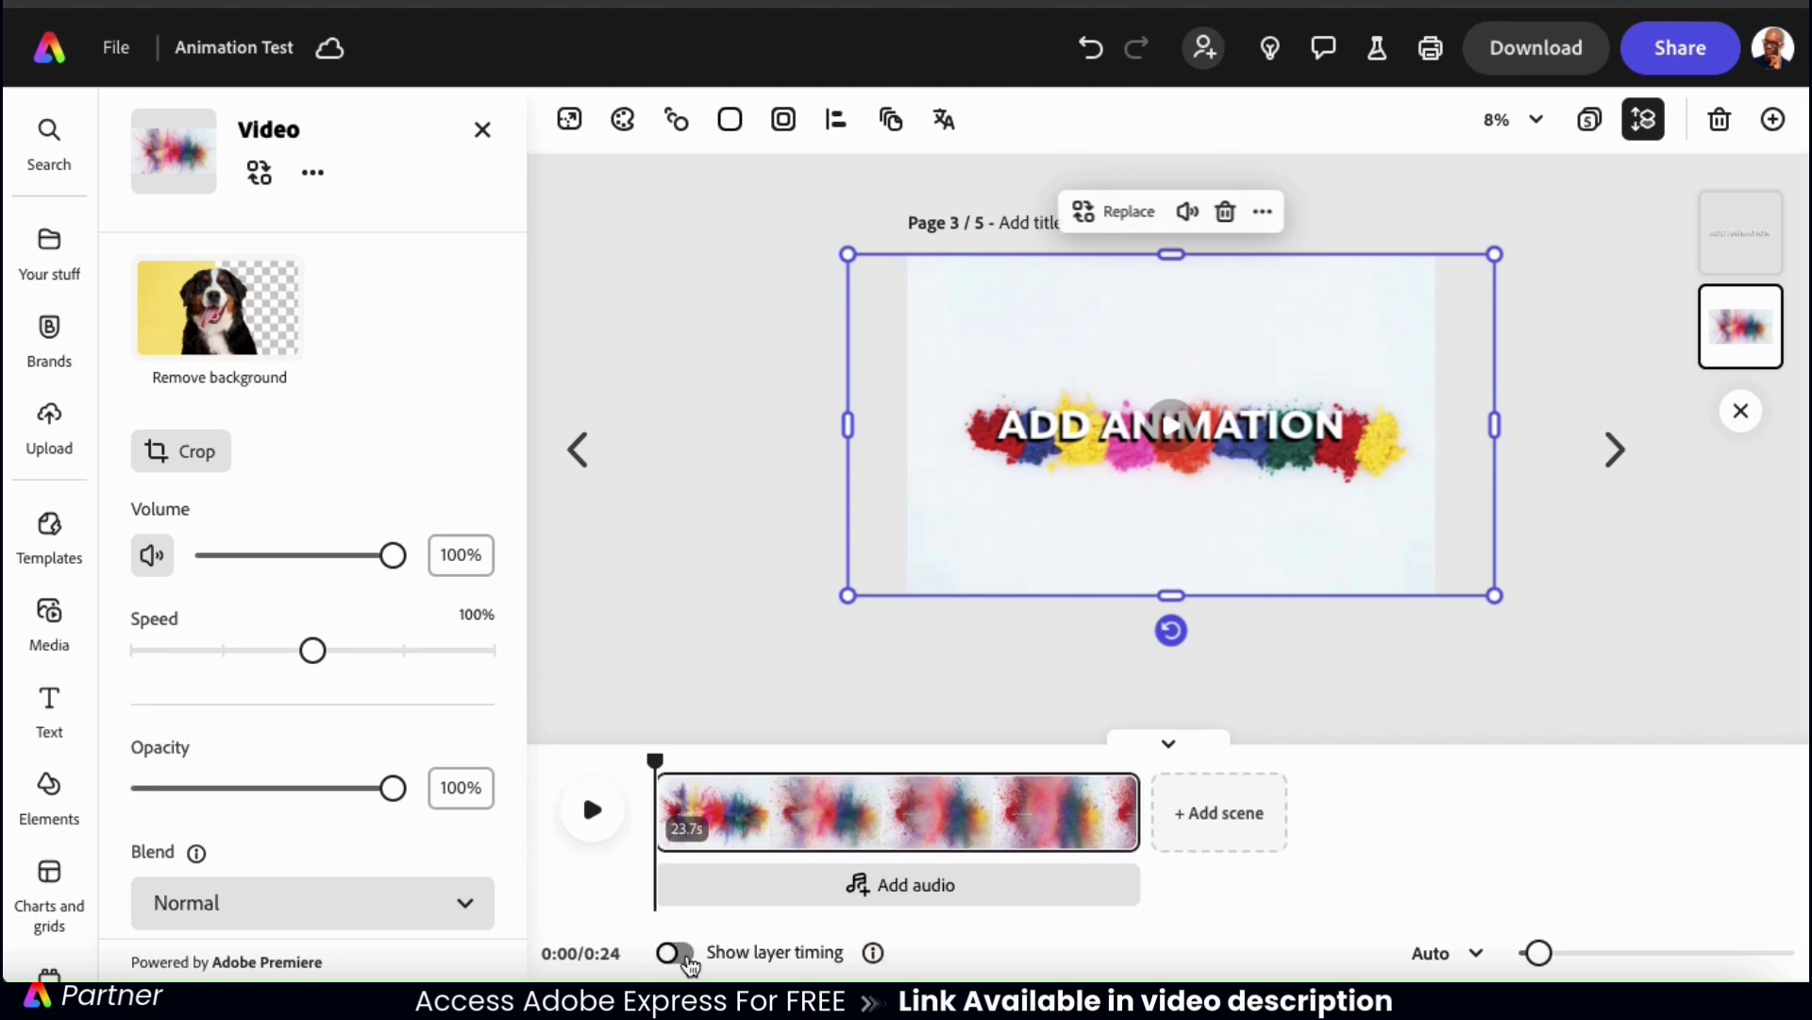
{"action": "left_click", "coordinate": [683, 961]}
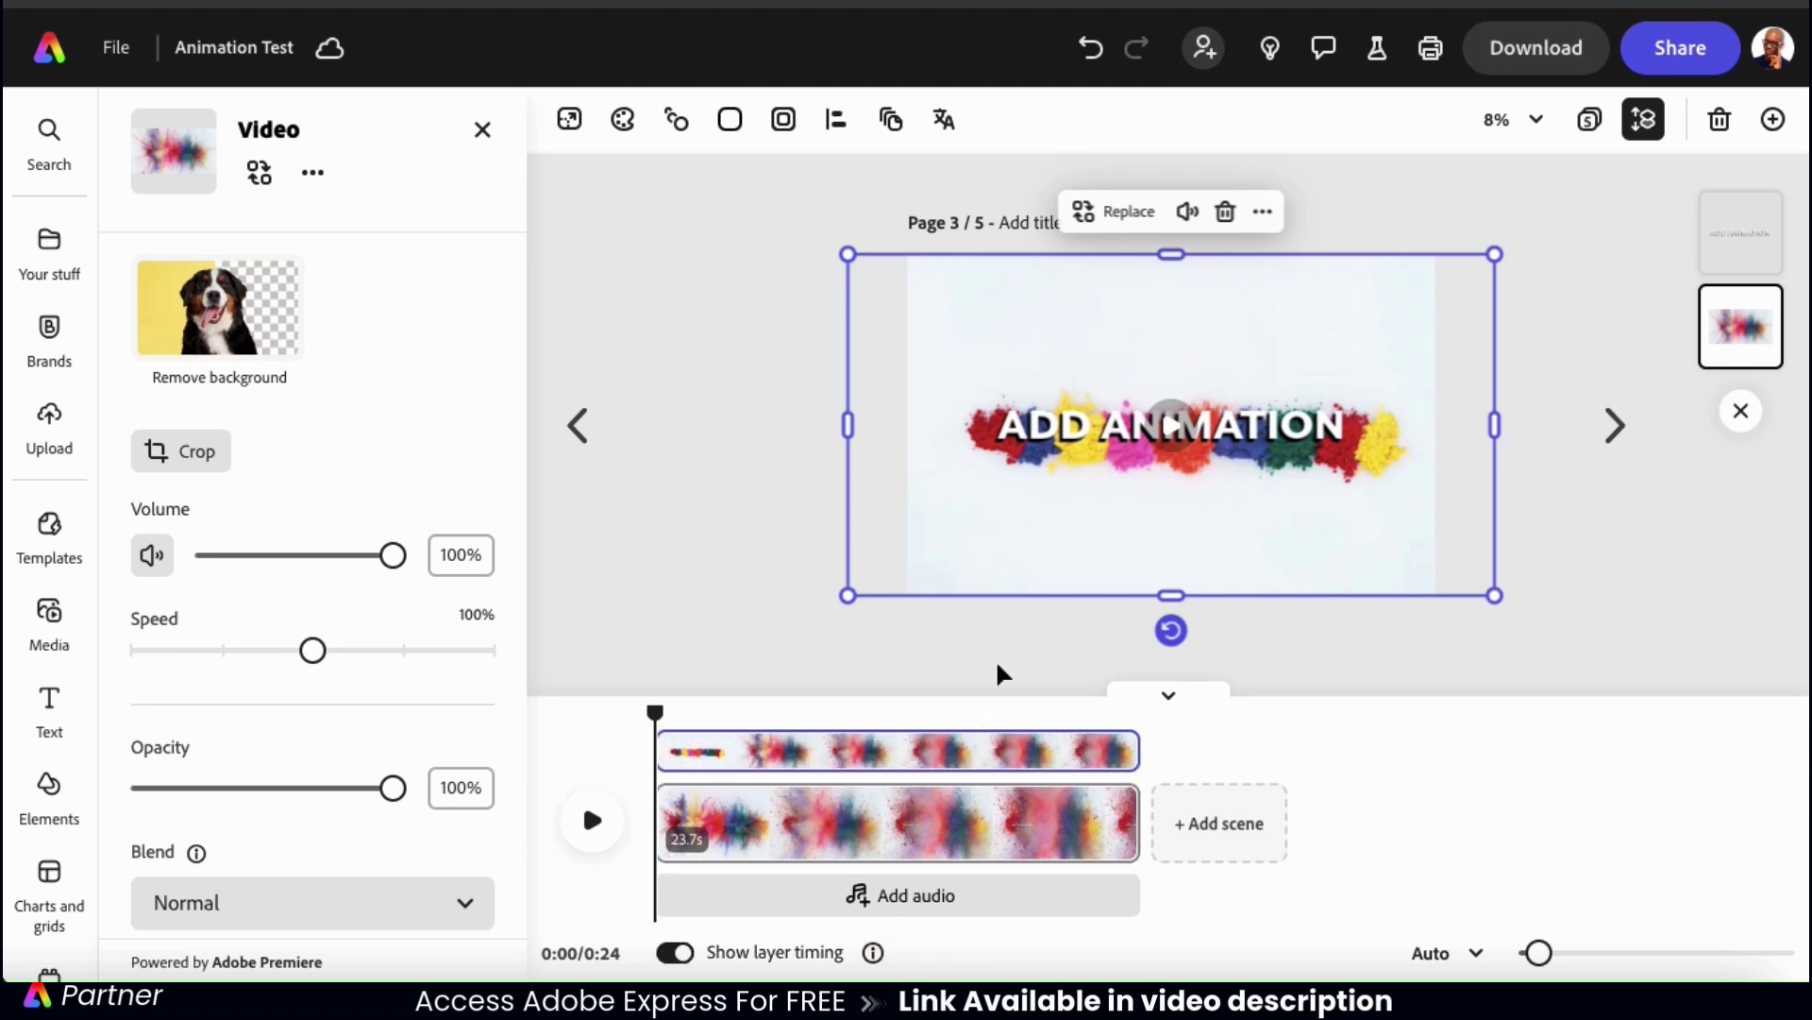
{"action": "left_click", "coordinate": [1108, 443]}
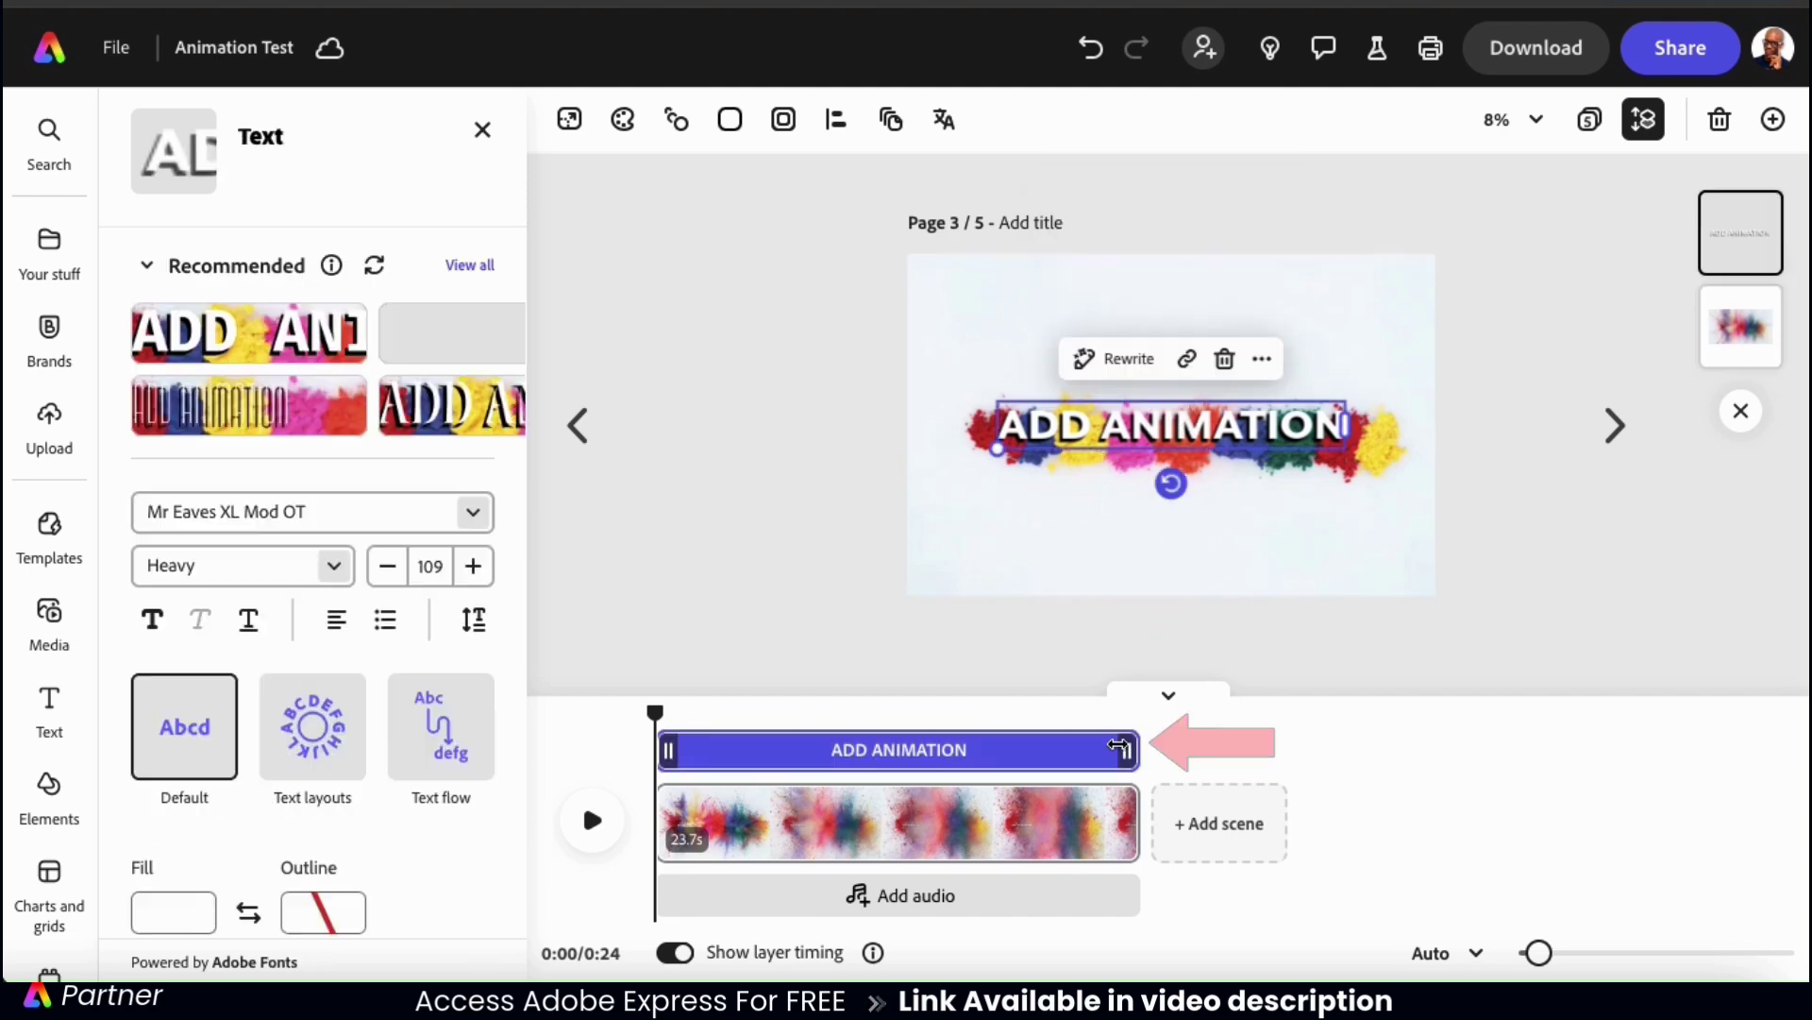
{"action": "left_click_drag", "start_coordinate": [968, 746], "coordinate": [746, 746]}
Trim the powder video scene to 8 seconds.
{"action": "left_click_drag", "start_coordinate": [1128, 820], "coordinate": [800, 803]}
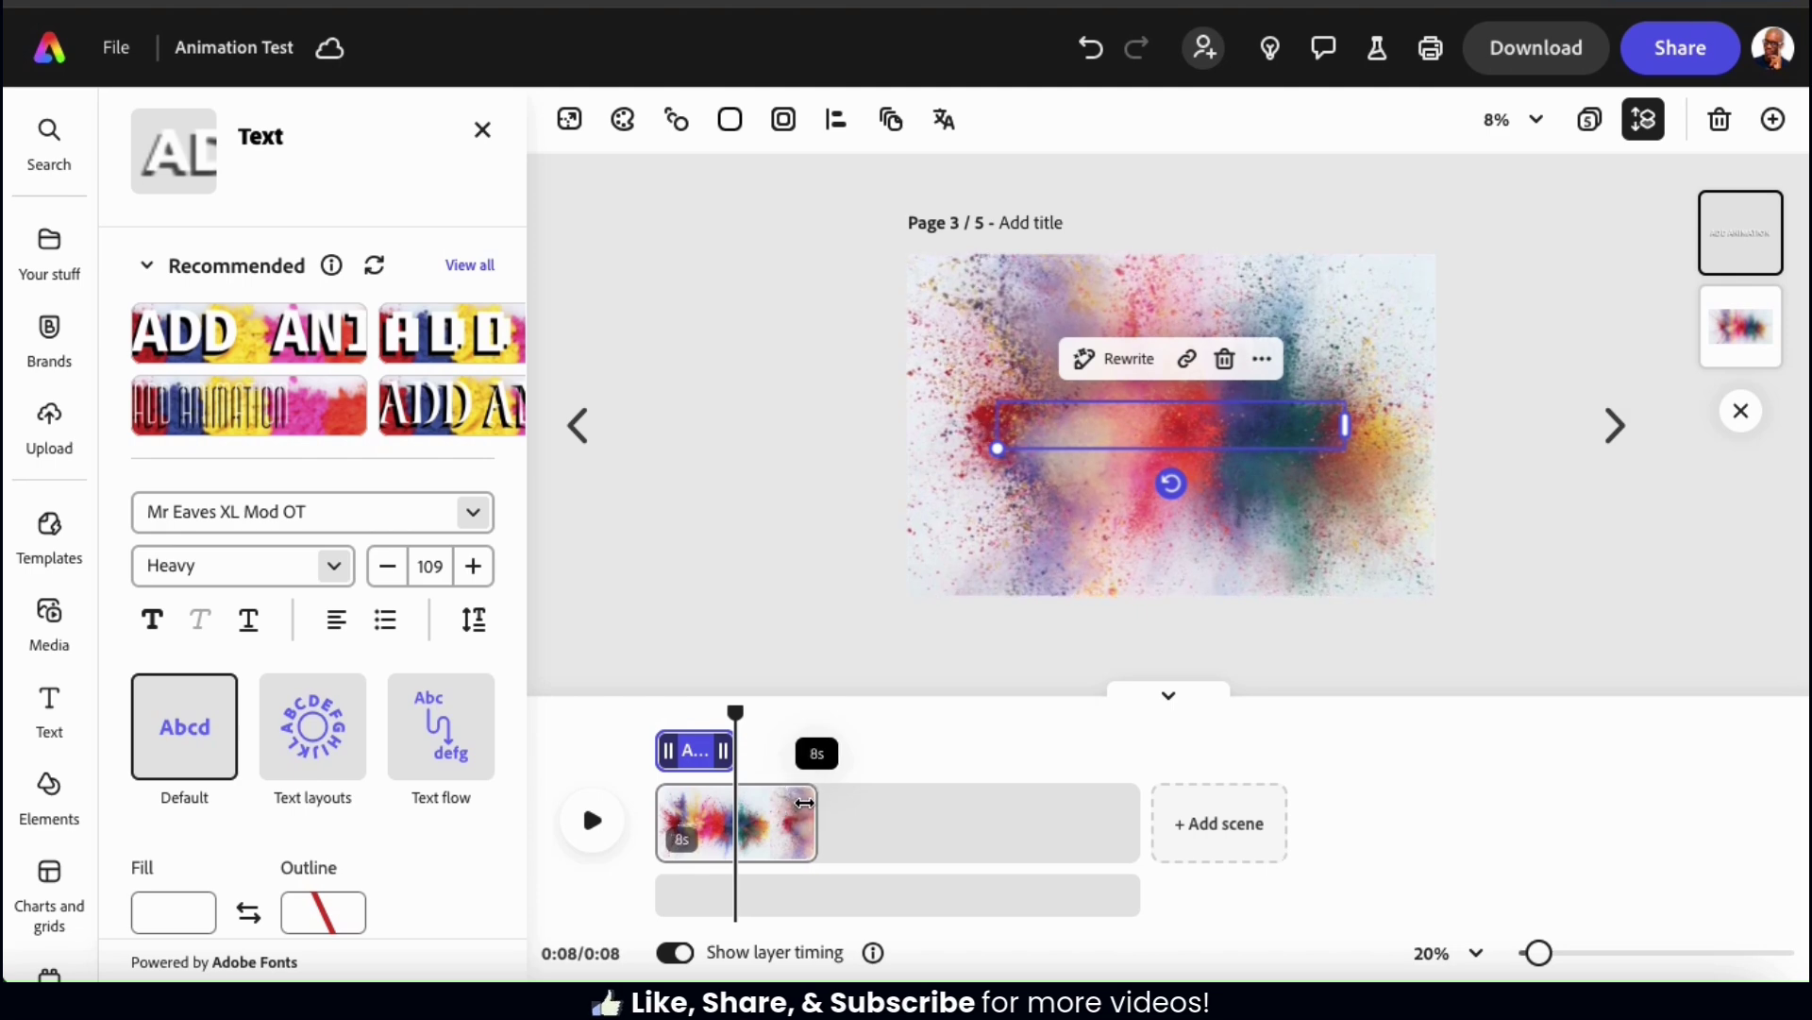
{"action": "left_click_drag", "start_coordinate": [804, 803], "coordinate": [805, 802]}
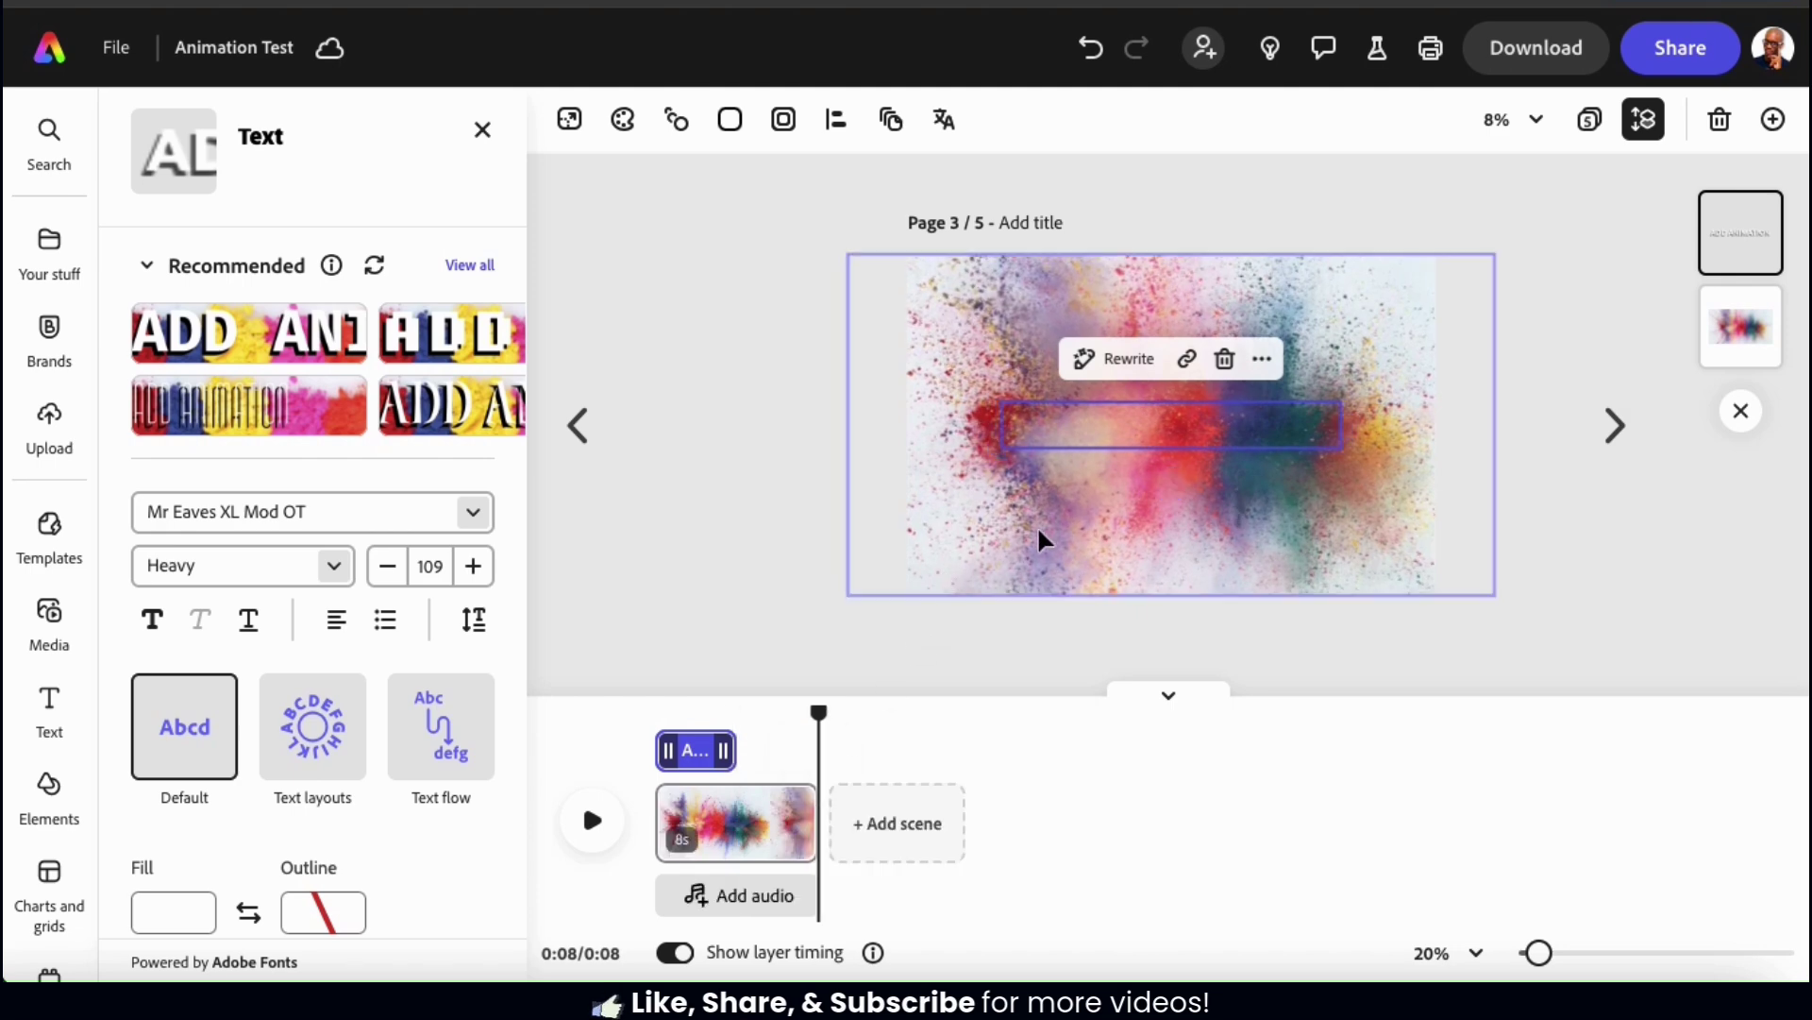
{"action": "left_click", "coordinate": [706, 723]}
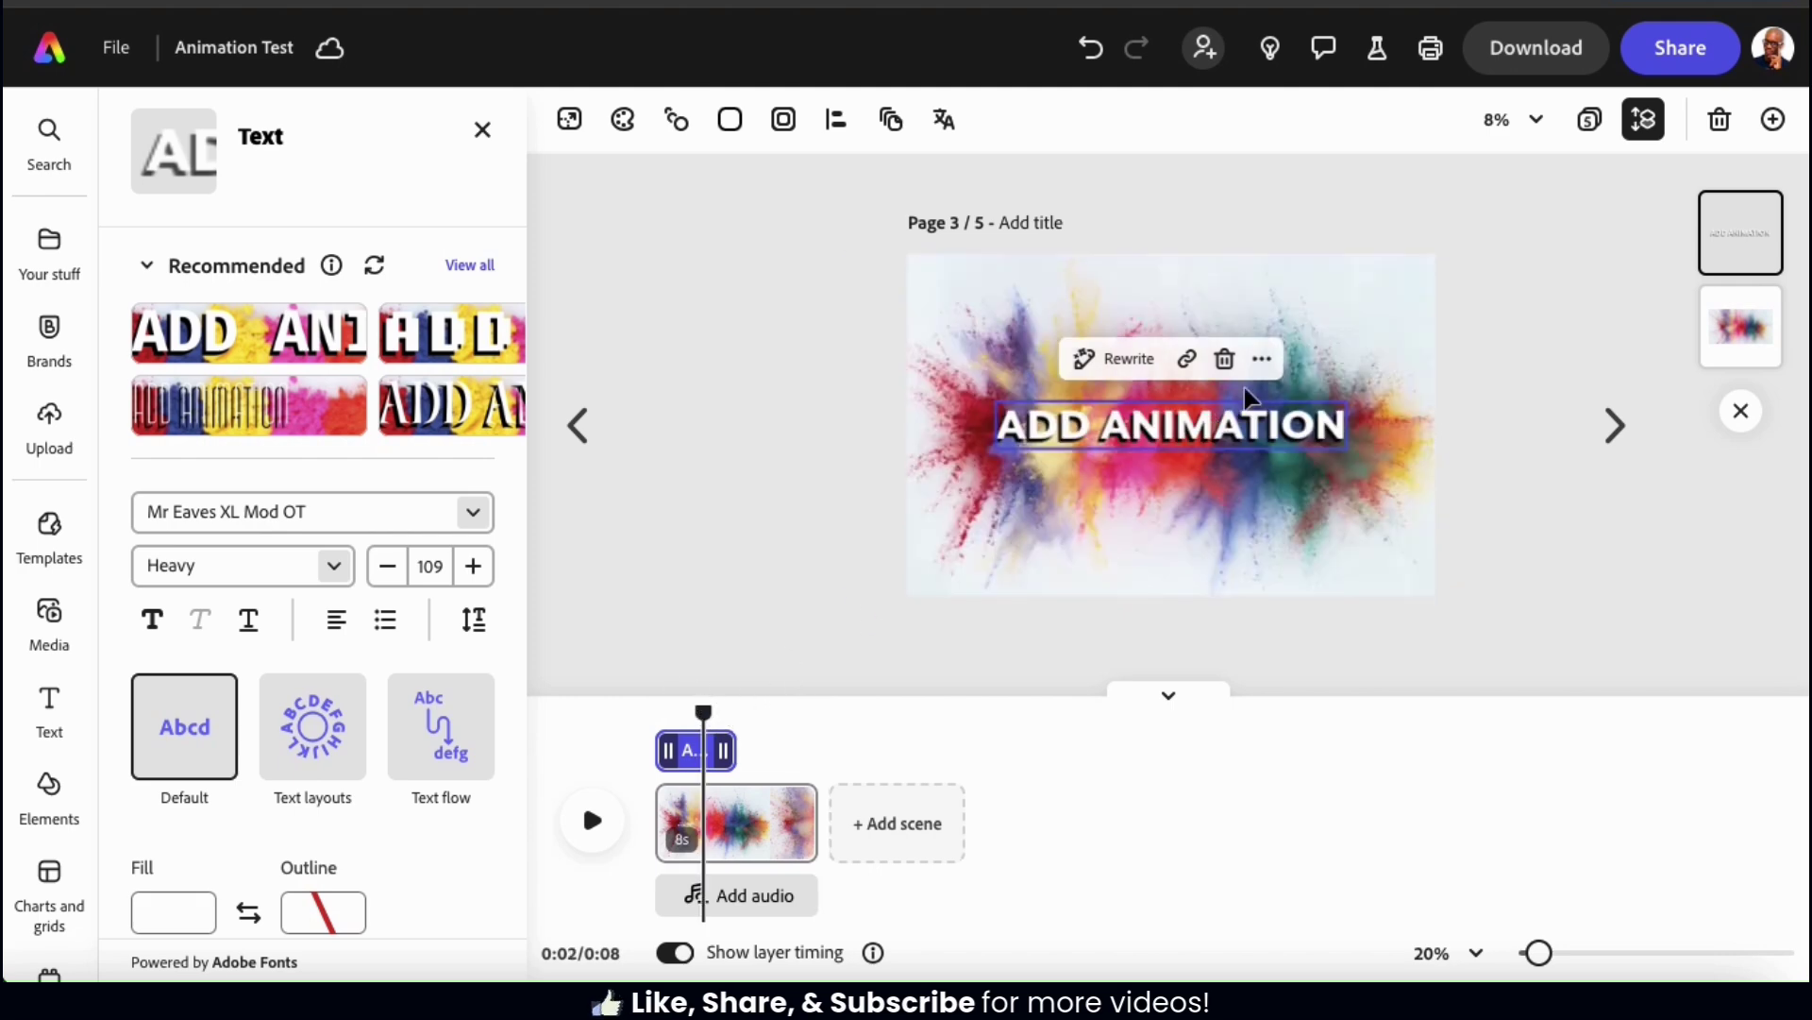
Duplicate the ADD ANIMATION title and move the copy's timing bar later.
{"action": "left_click", "coordinate": [1263, 360]}
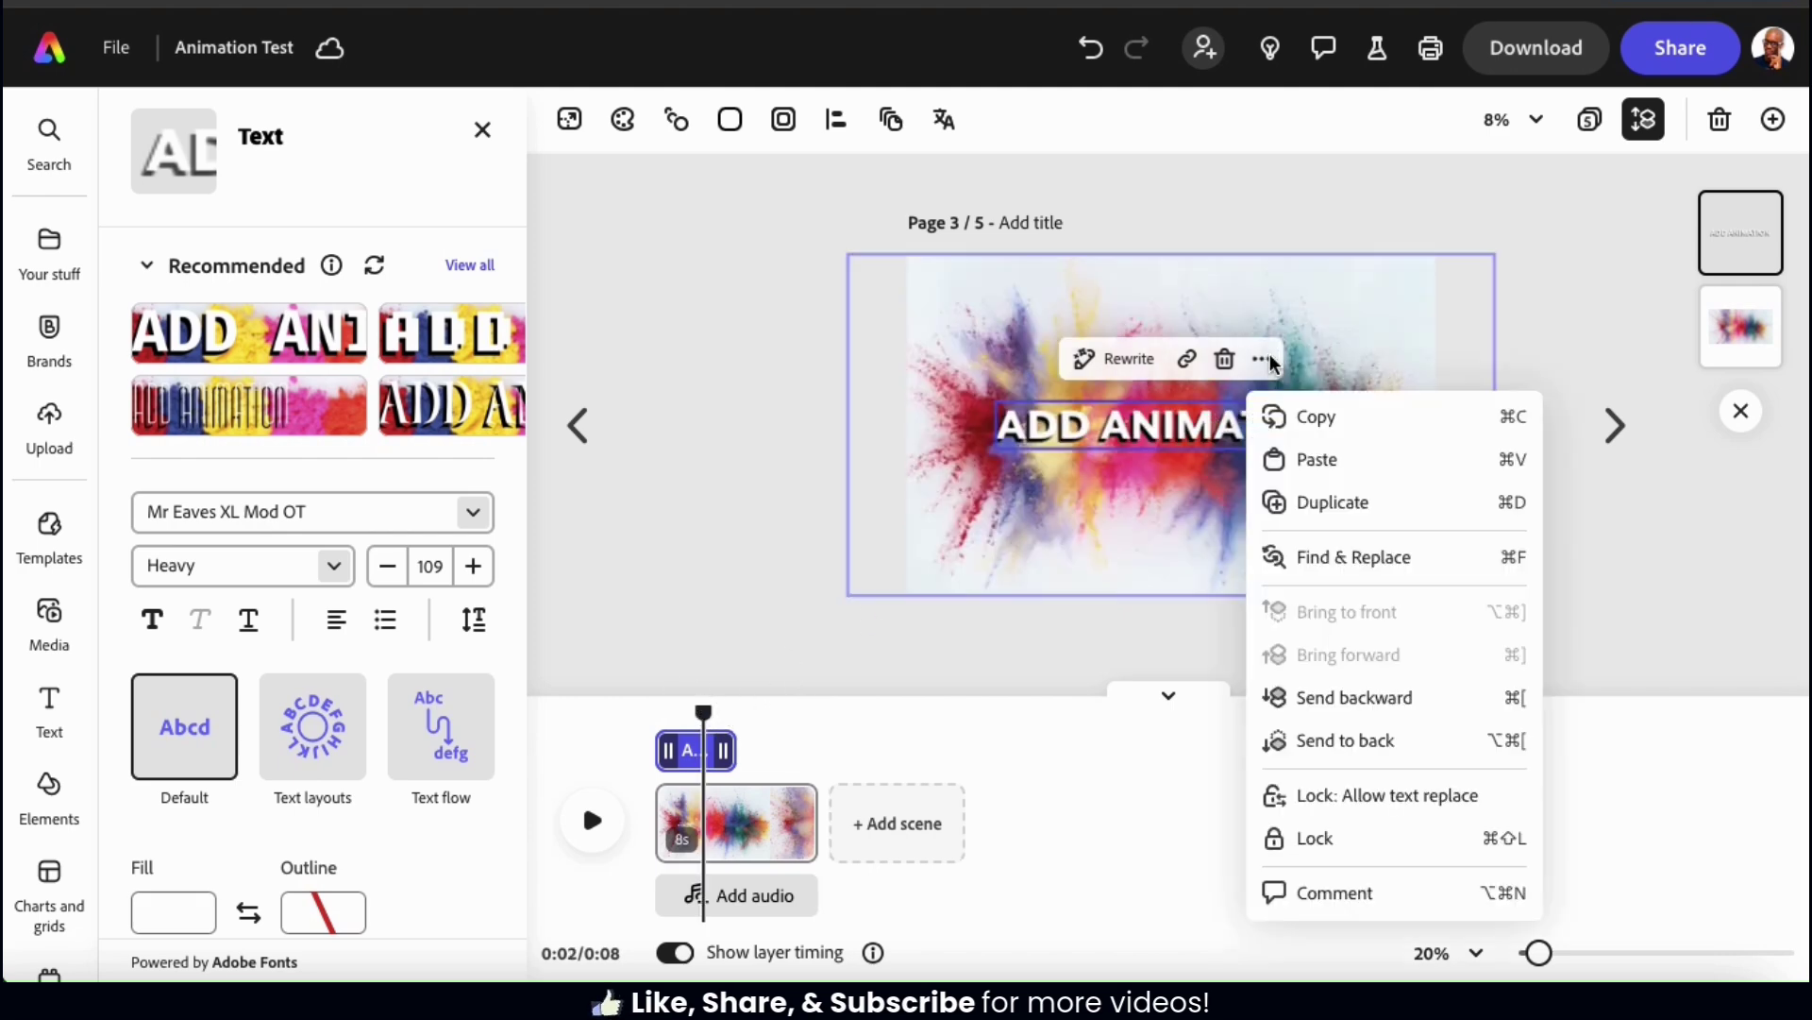
{"action": "left_click", "coordinate": [1327, 521]}
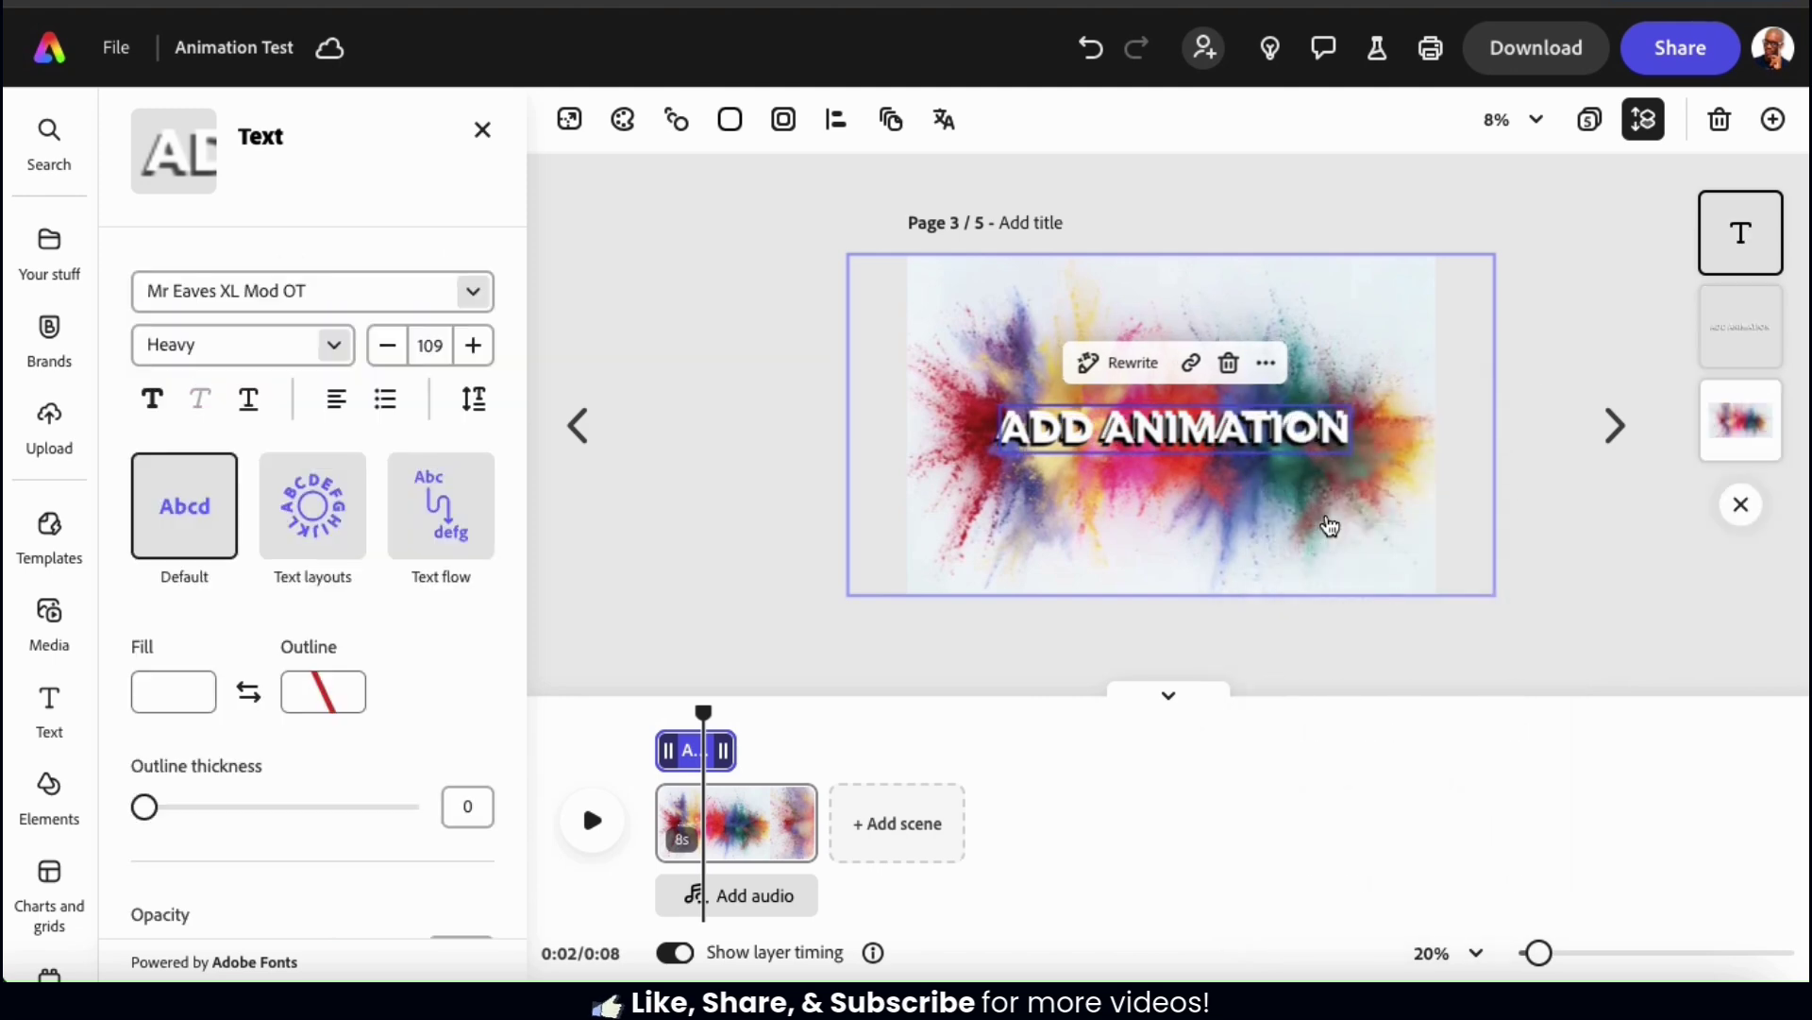
{"action": "left_click", "coordinate": [1218, 432]}
{"action": "left_click_drag", "start_coordinate": [1218, 434], "coordinate": [1214, 427]}
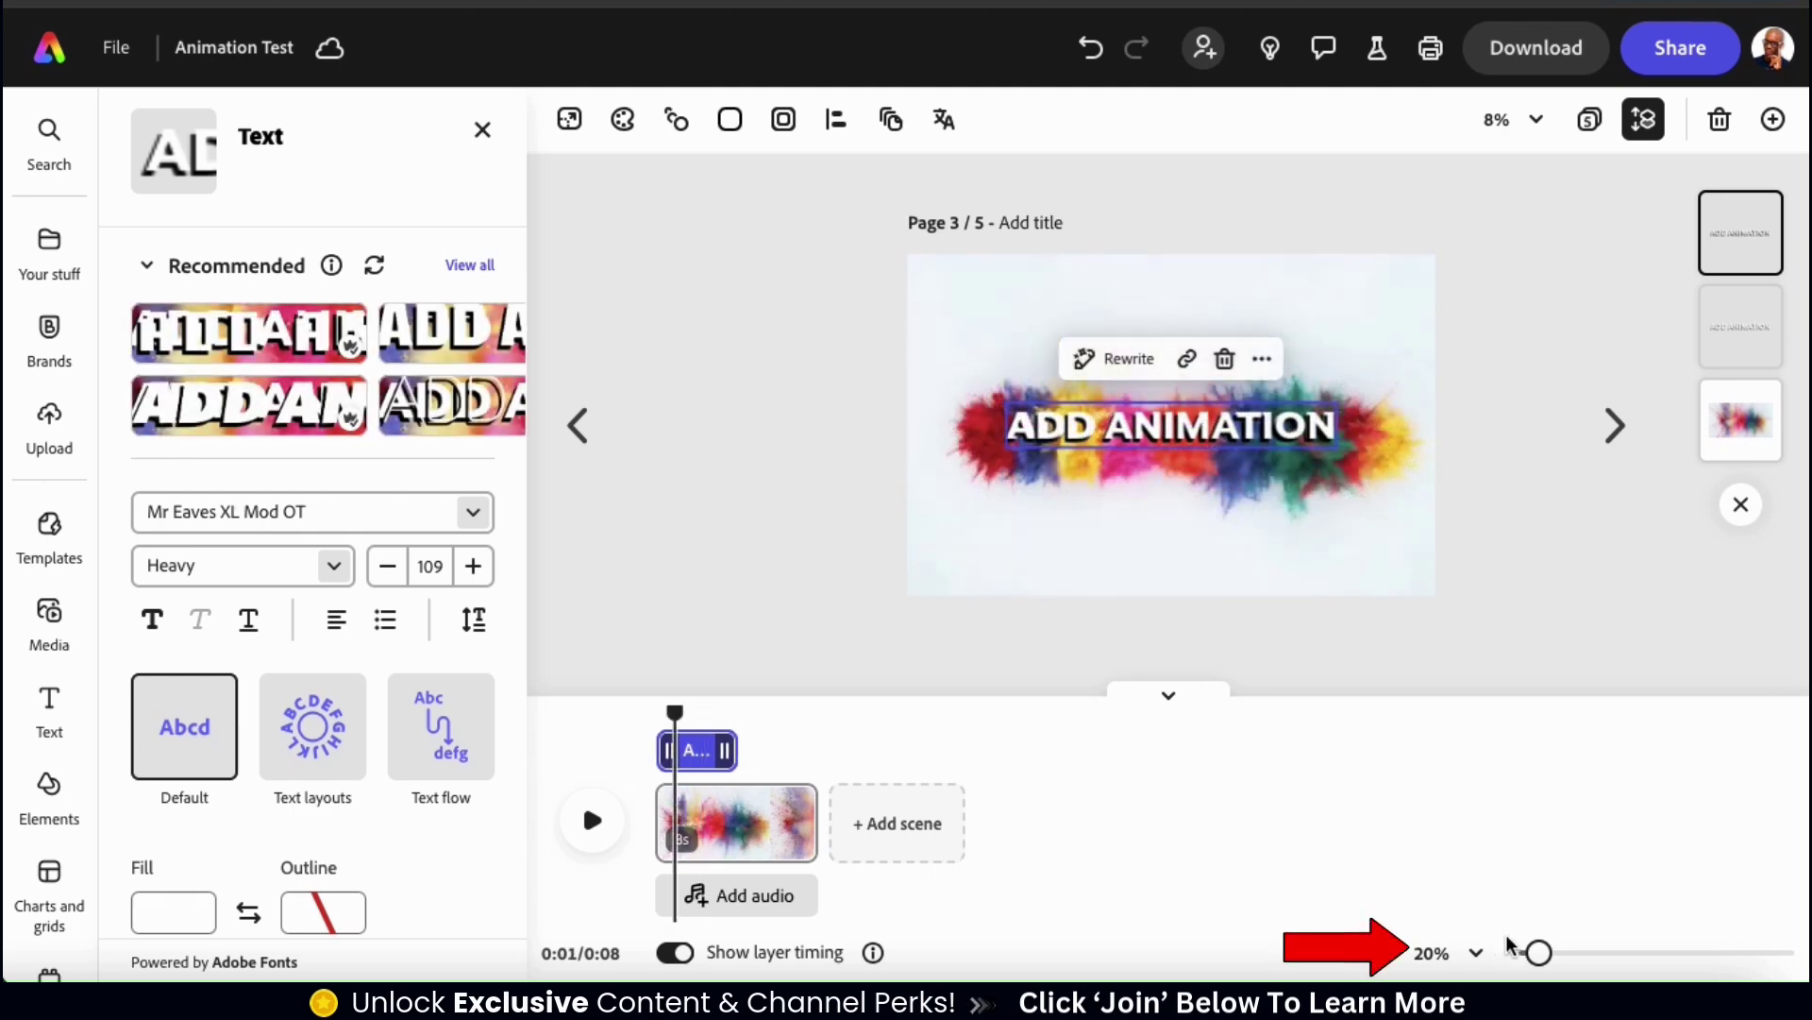
{"action": "left_click_drag", "start_coordinate": [1537, 953], "coordinate": [1575, 952]}
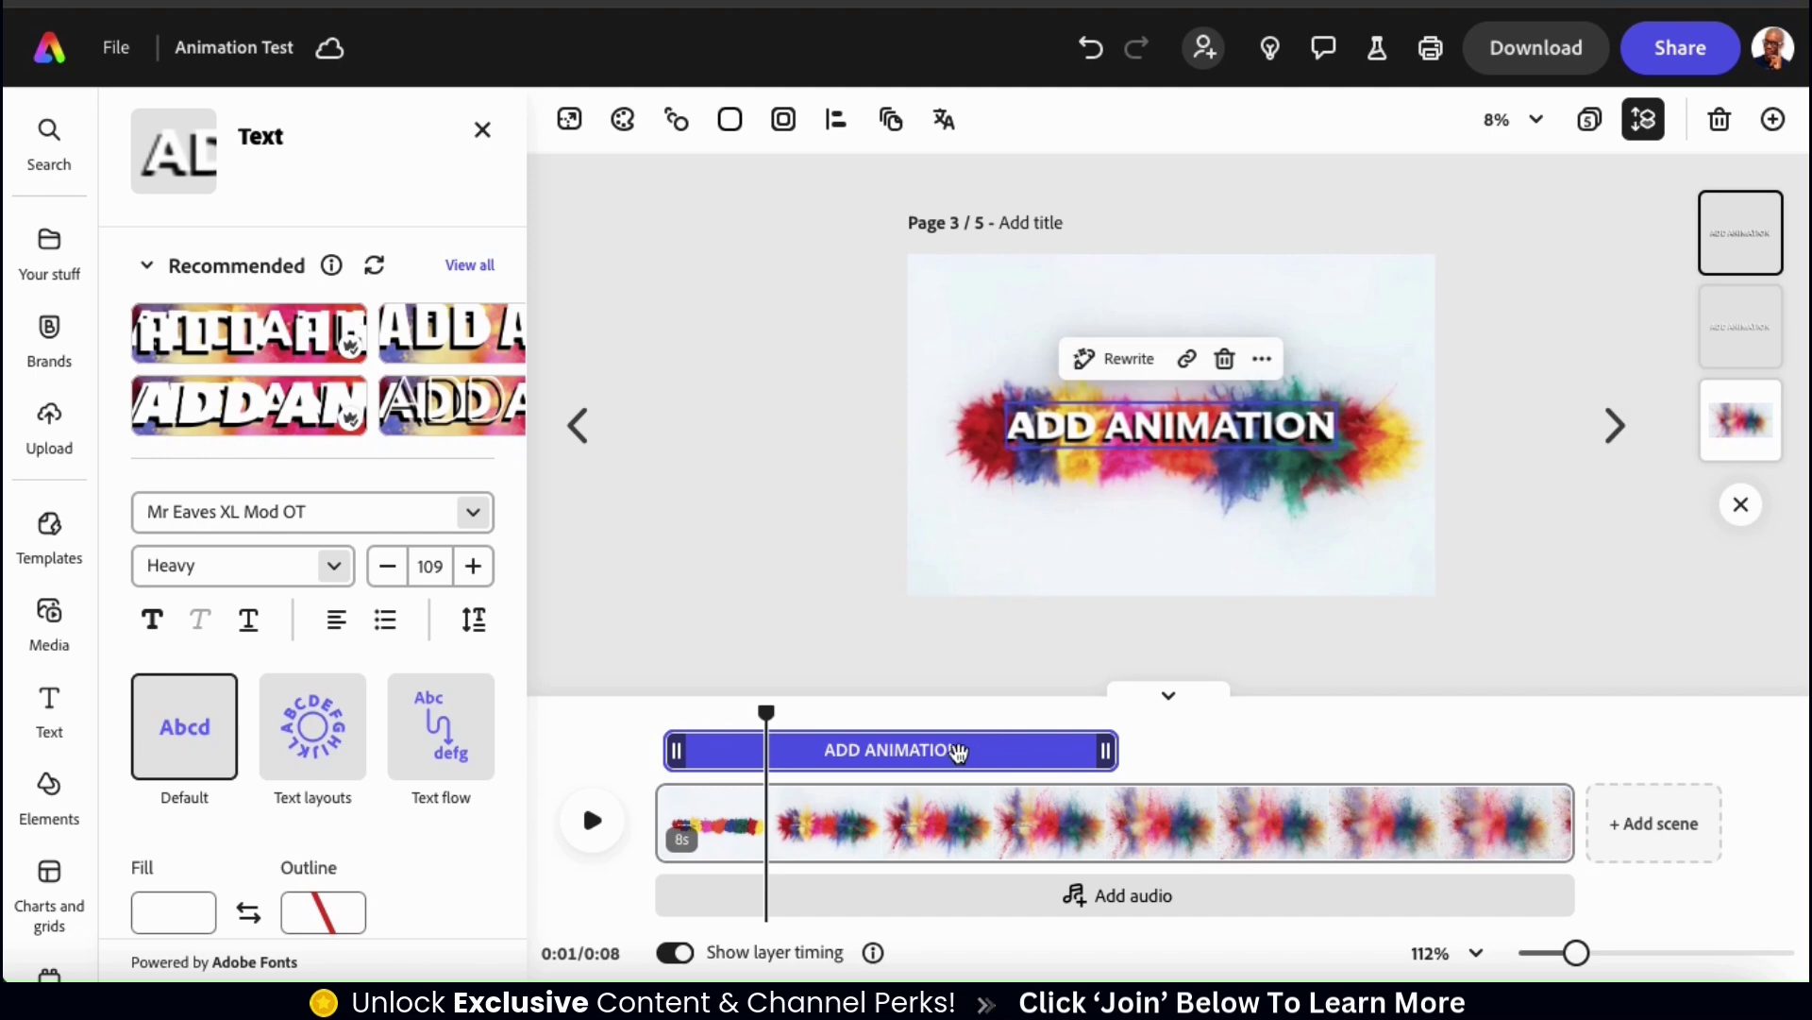
{"action": "left_click_drag", "start_coordinate": [958, 751], "coordinate": [1403, 741]}
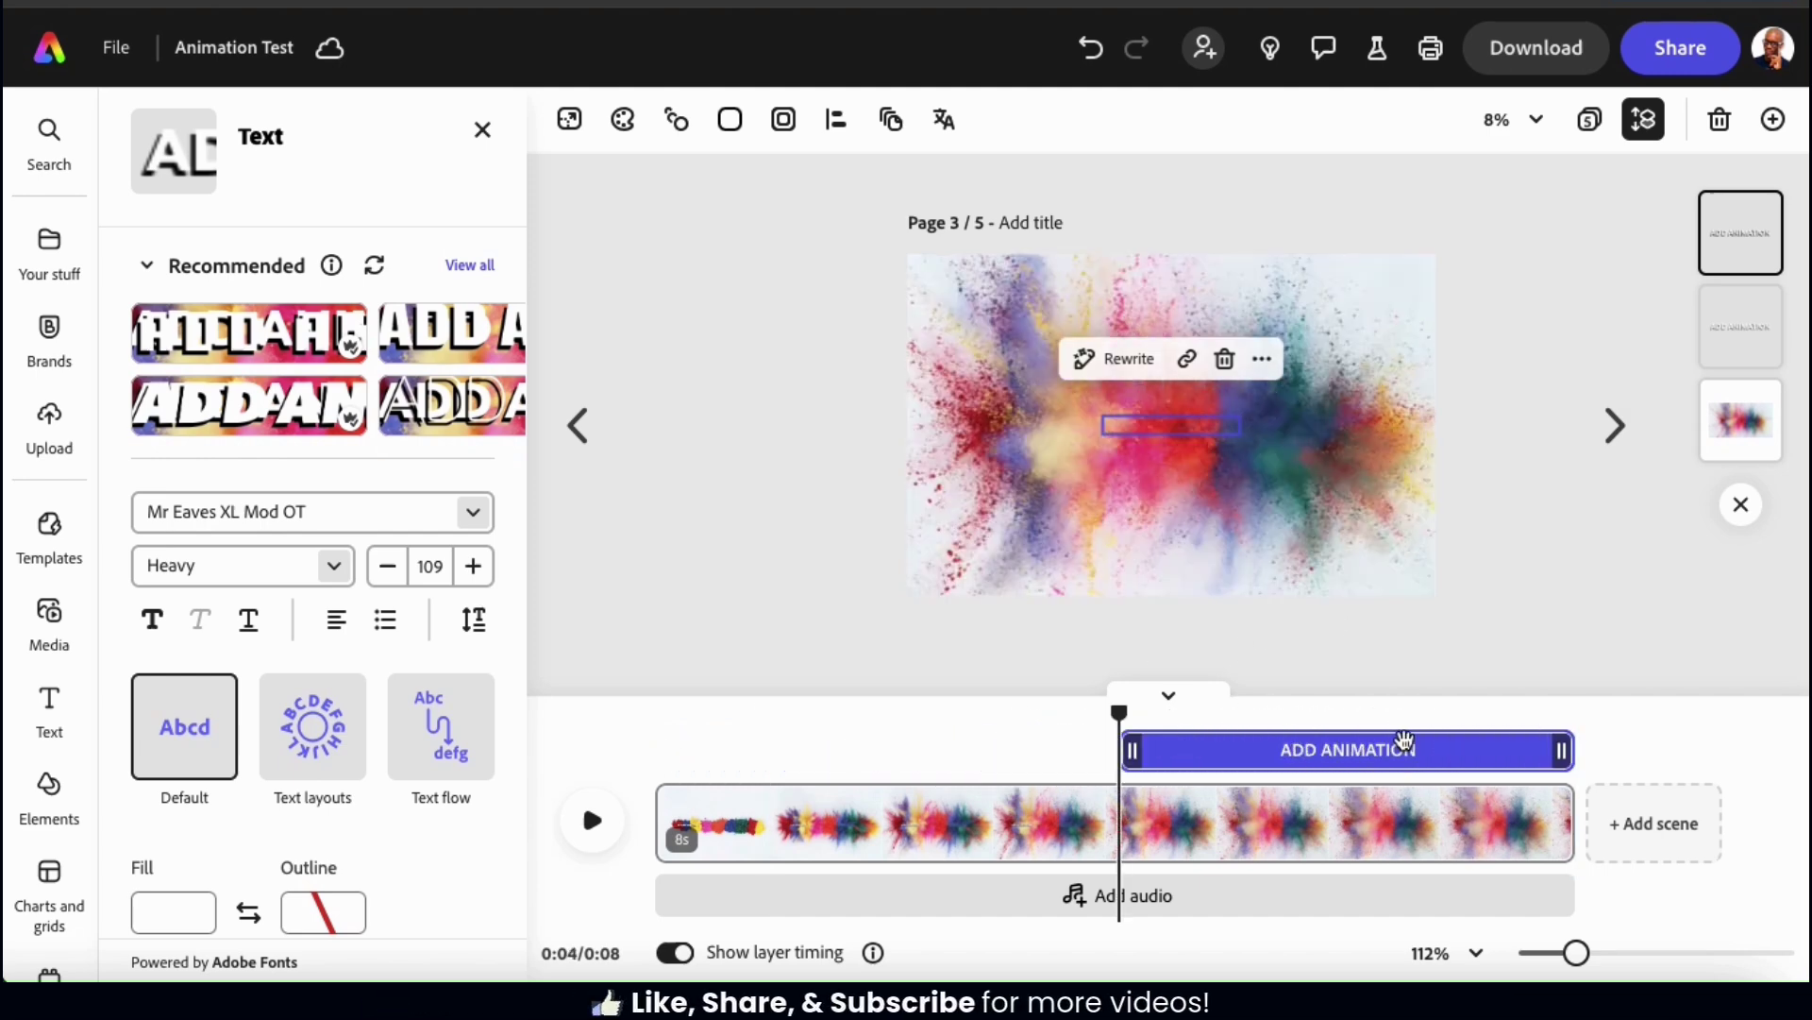
Retype the copy as ENHANCE YOUR DESIGN, centre it, and play the video to check.
{"action": "double_click", "coordinate": [1171, 425]}
{"action": "type", "text": "EN"}
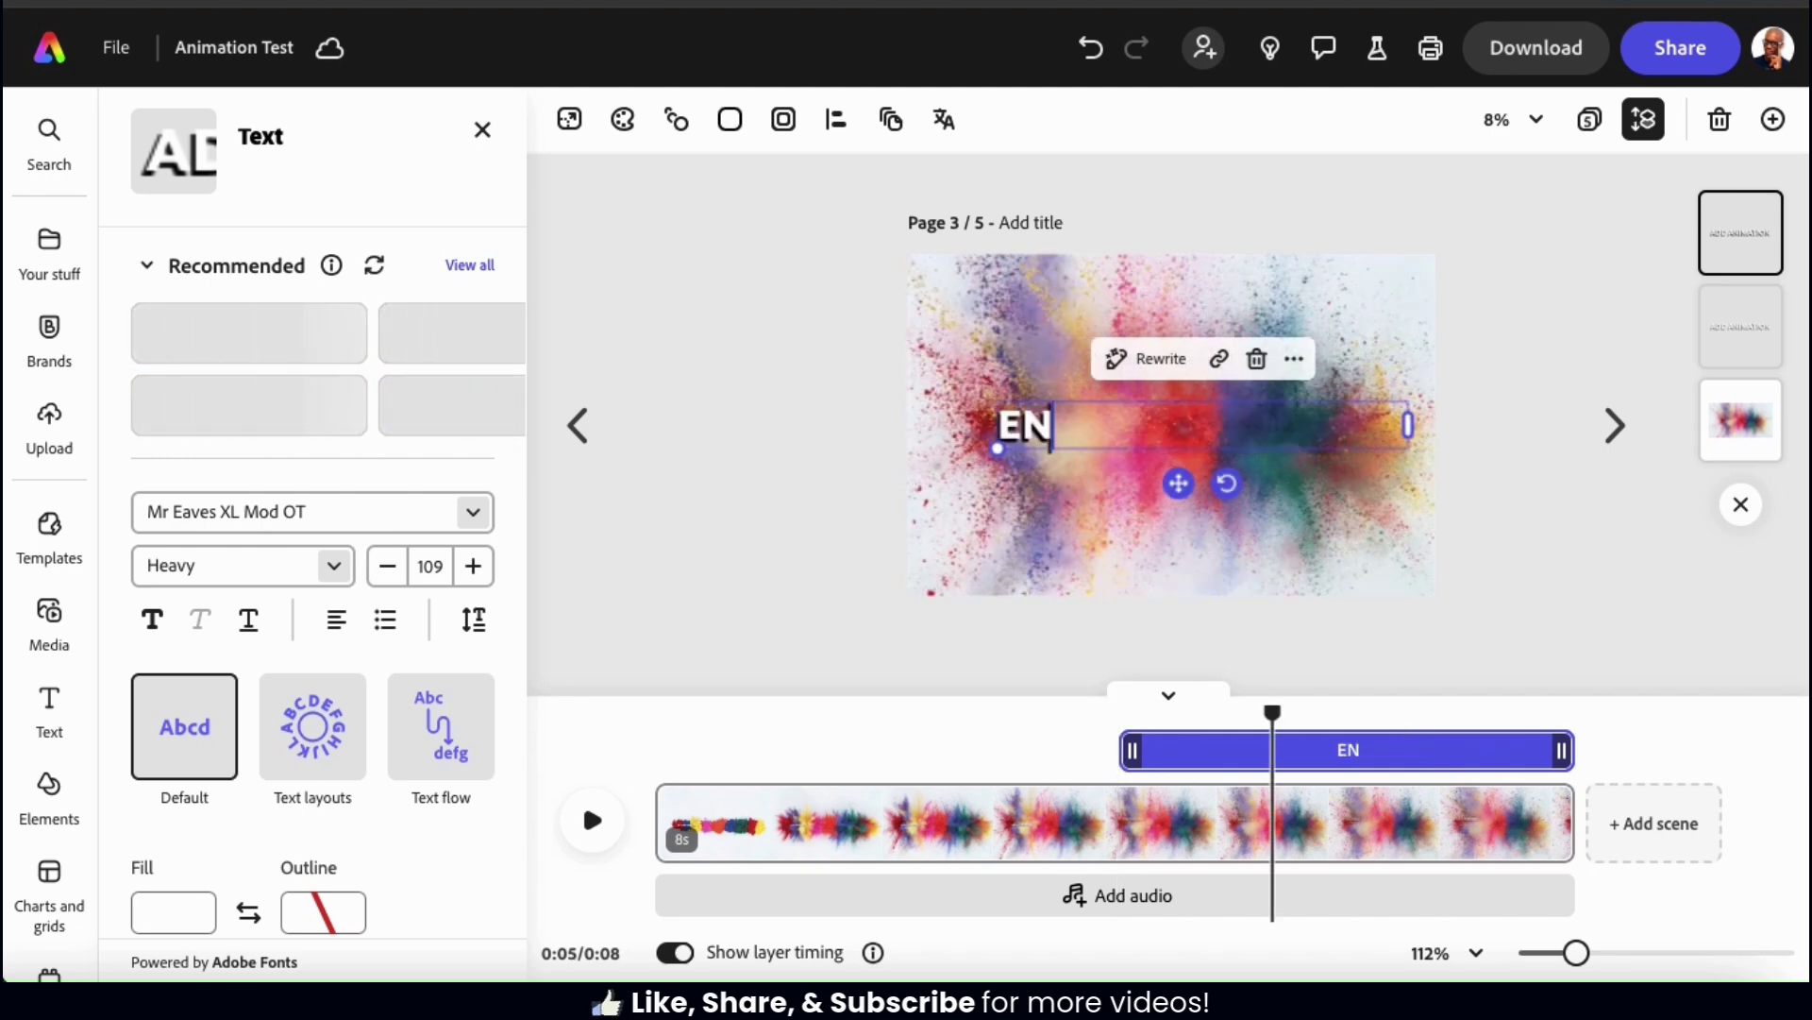
{"action": "type", "text": "HANCE YOUR DESIGN"}
{"action": "mouse_move", "coordinate": [1175, 472]}
{"action": "left_mouse_down"}
{"action": "mouse_move", "coordinate": [1137, 469]}
{"action": "mouse_move", "coordinate": [1147, 480]}
{"action": "left_mouse_up"}
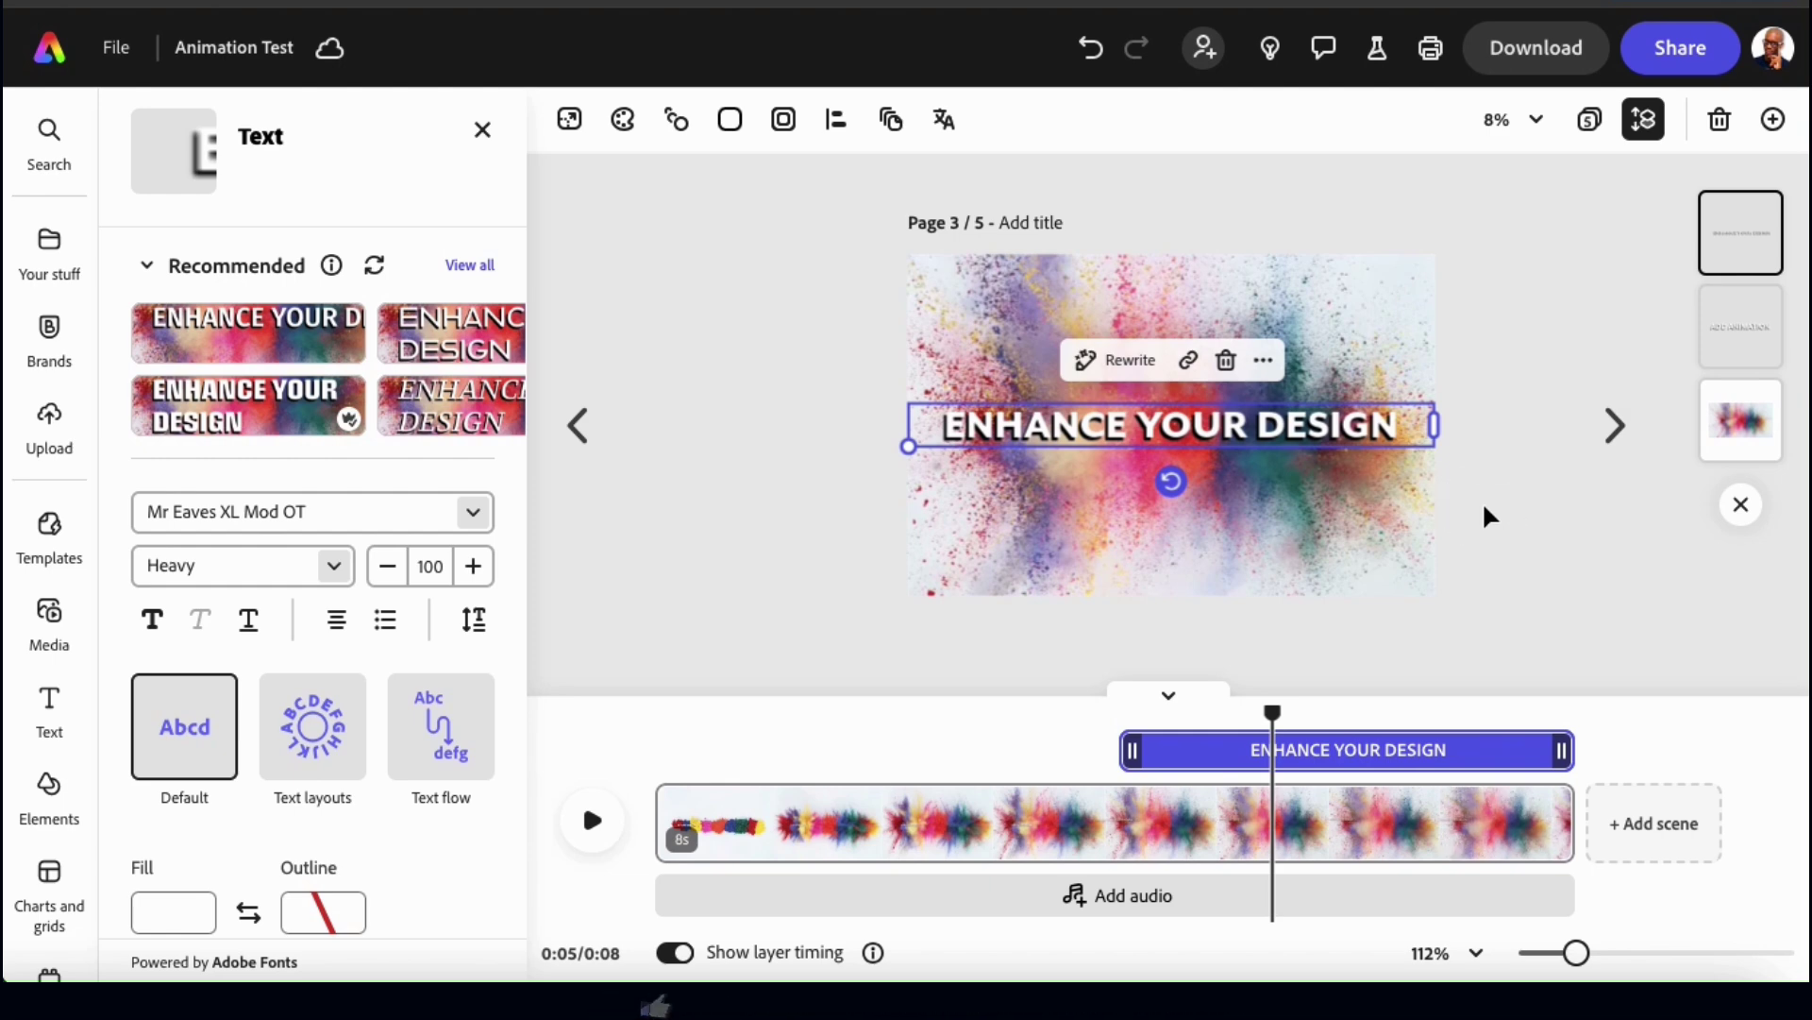
{"action": "left_click", "coordinate": [1484, 511]}
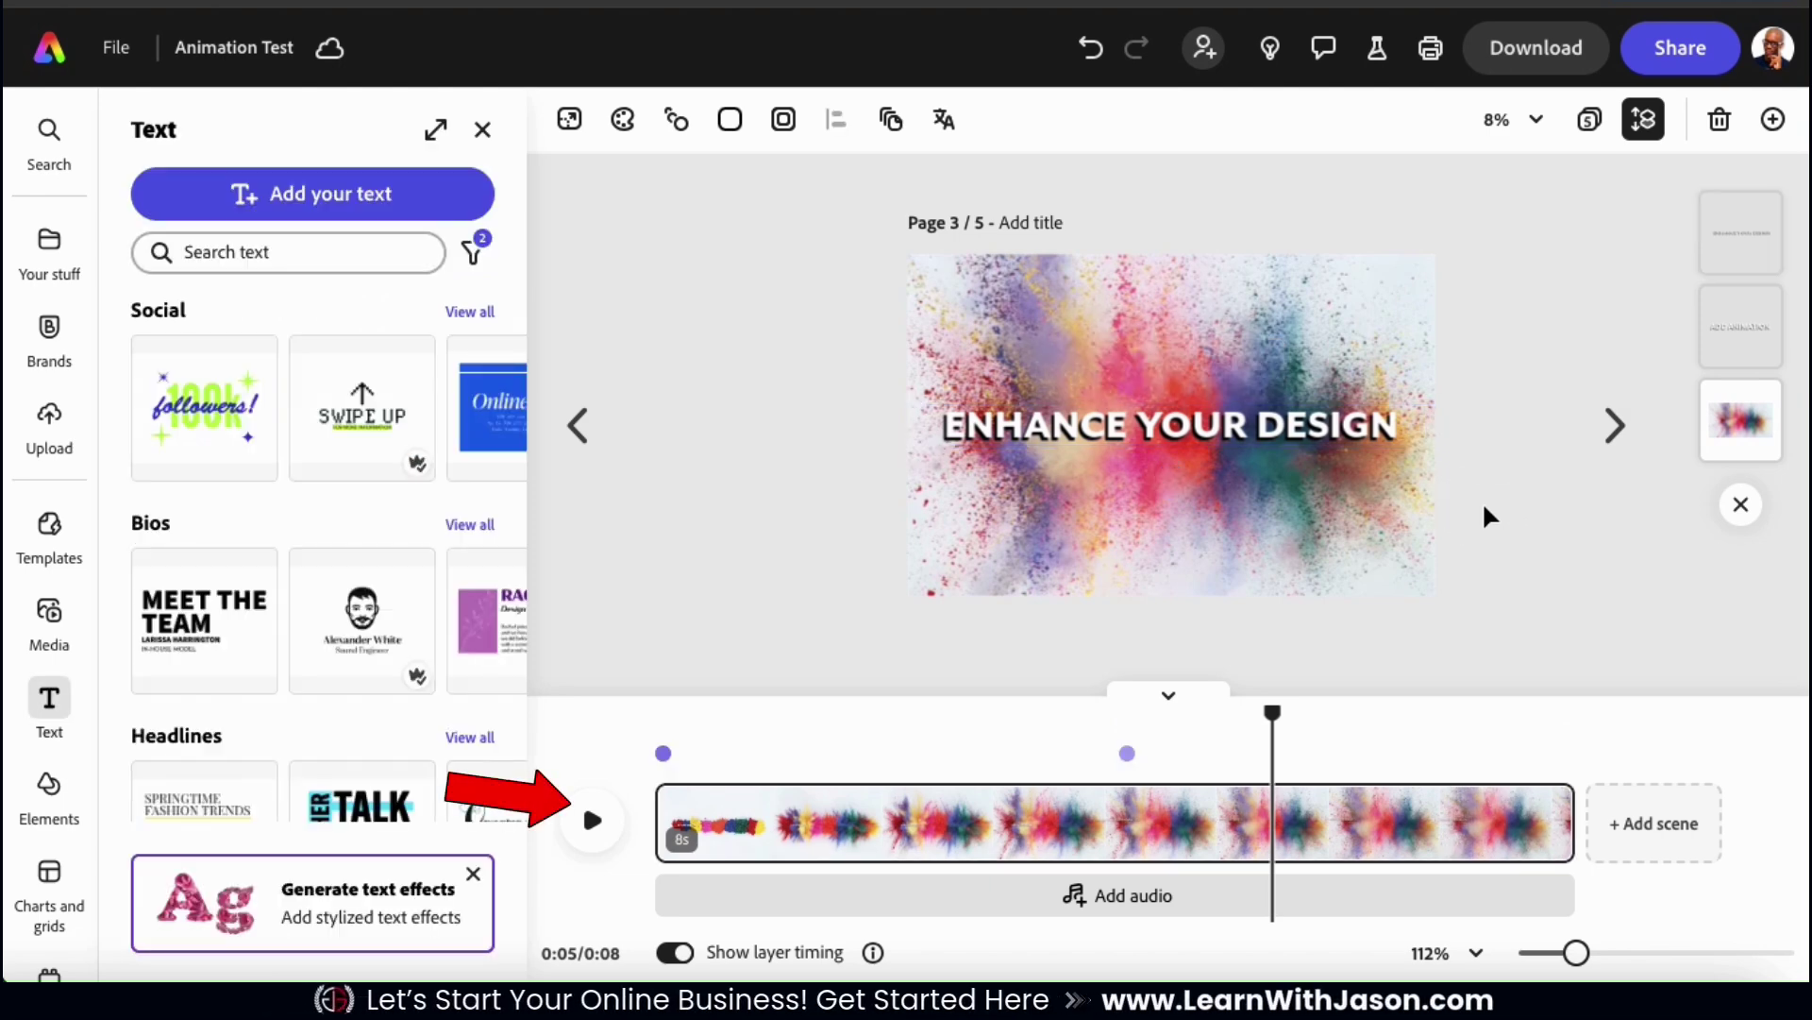
{"action": "left_click", "coordinate": [592, 819]}
{"action": "left_click", "coordinate": [587, 823]}
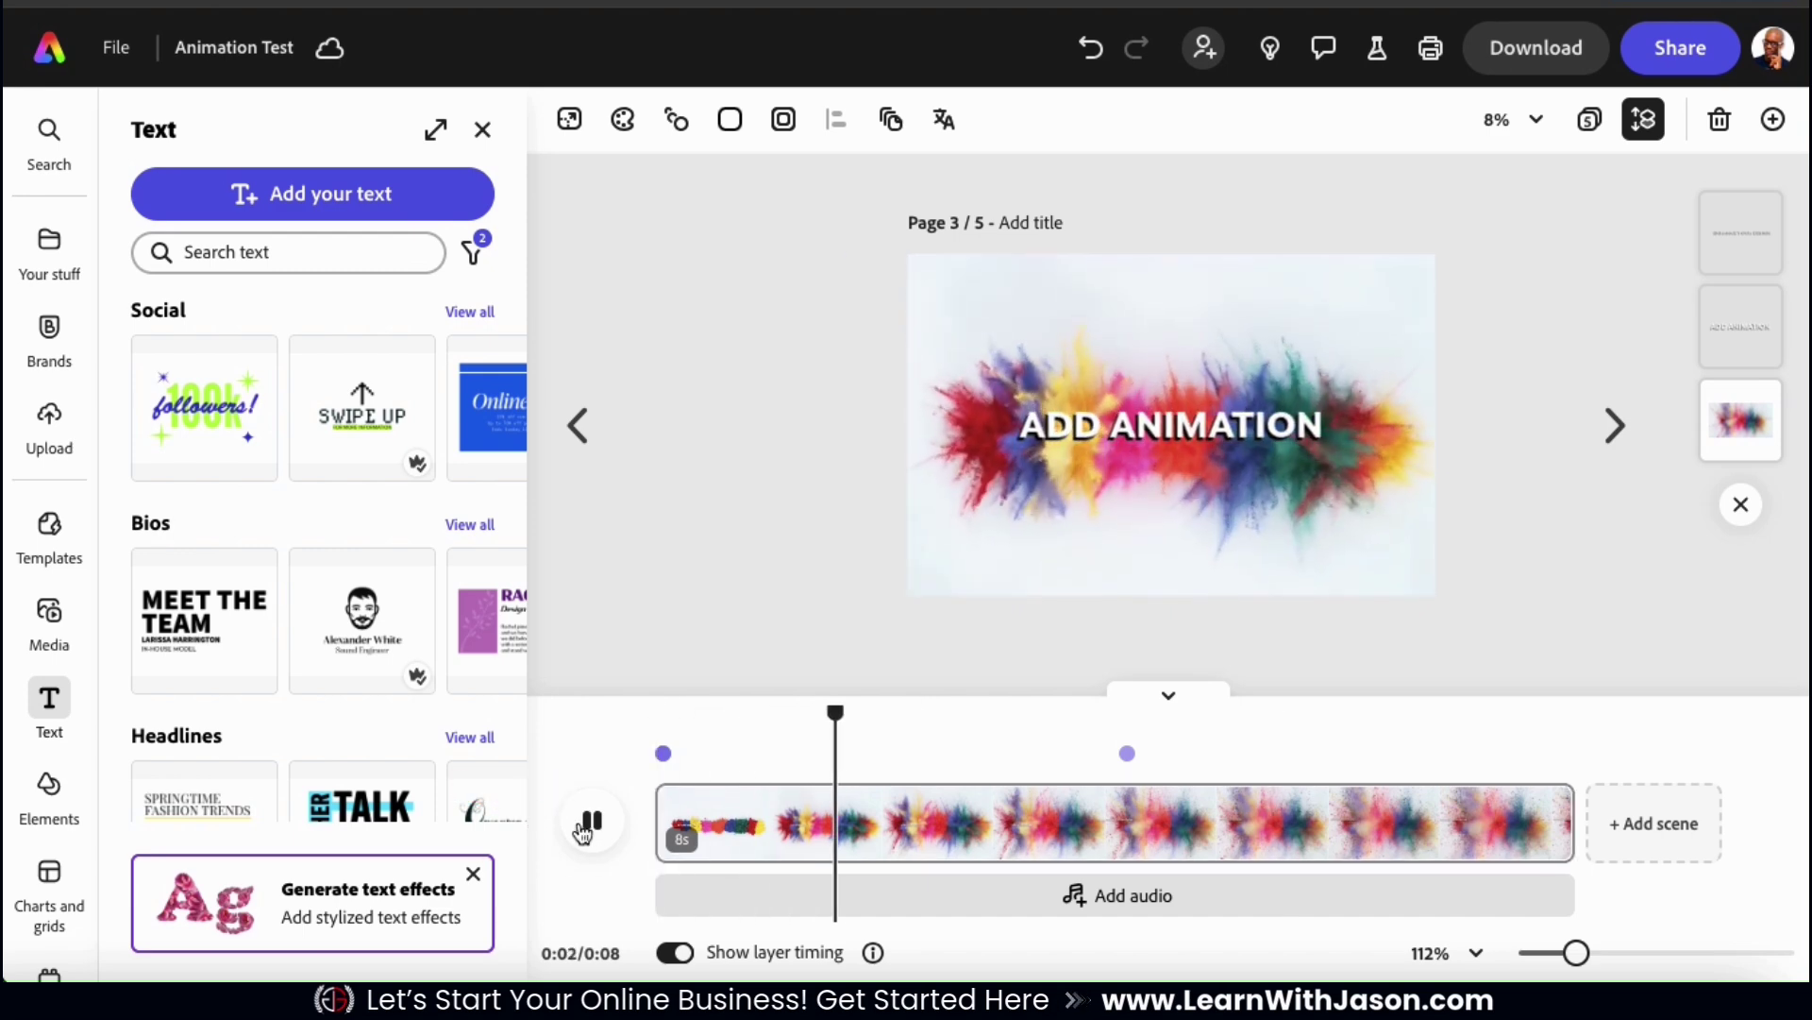